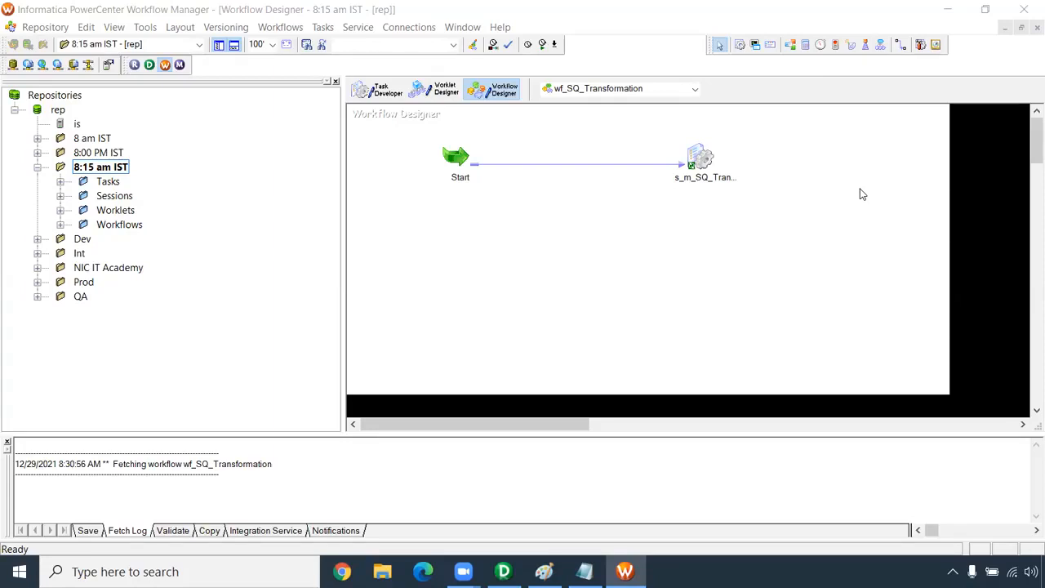
Step: Select the s_m_SQ_Transformation session and open its Edit Tasks settings
{"action": "left_click", "coordinate": [700, 158]}
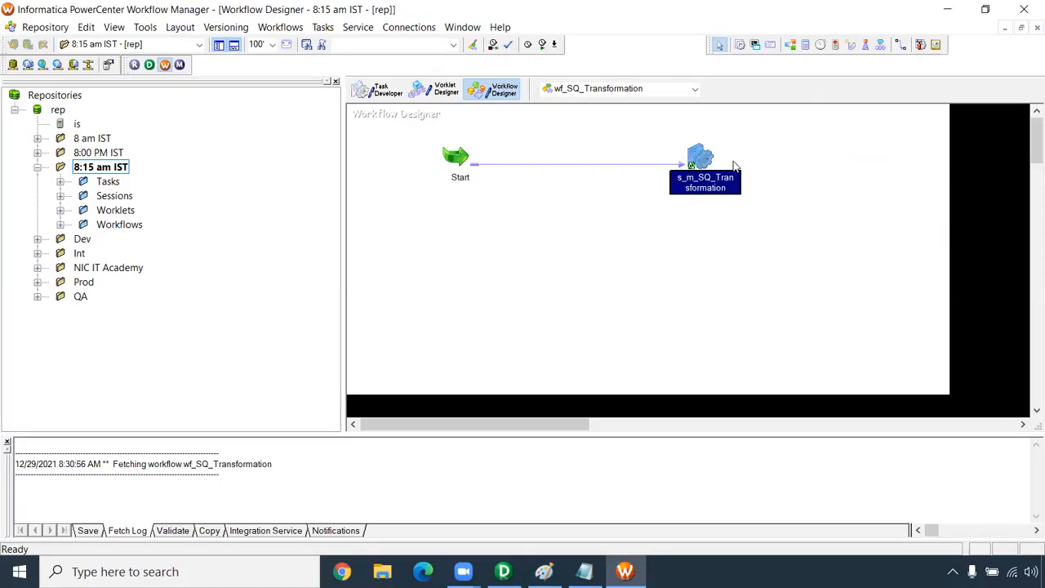
{"action": "double_click", "coordinate": [703, 155]}
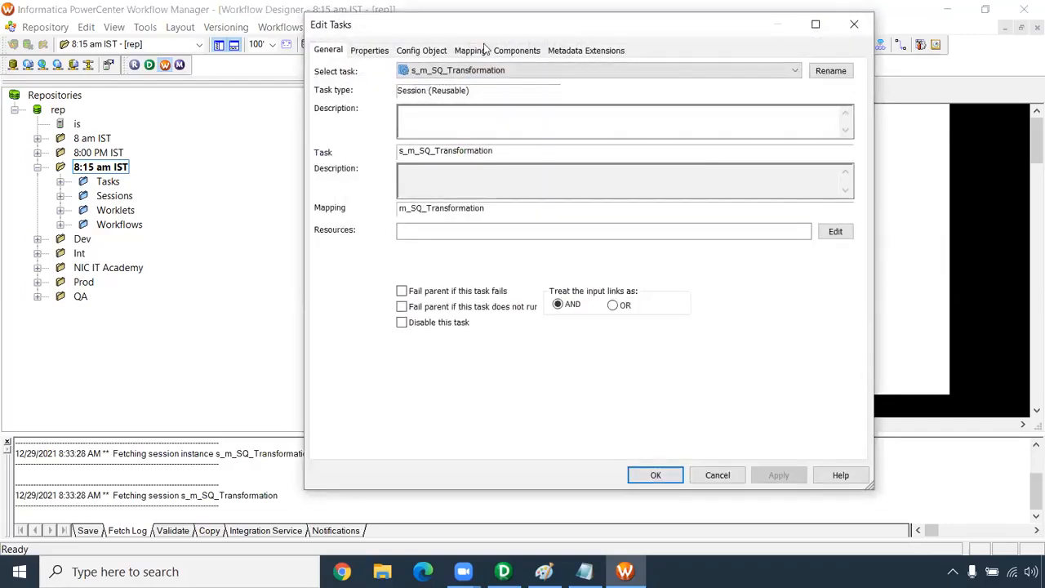
Step: Turn off Write Backward Compatible Session Log, view the Config Object tab, then switch to PowerCenter Designer
{"action": "left_click", "coordinate": [382, 52]}
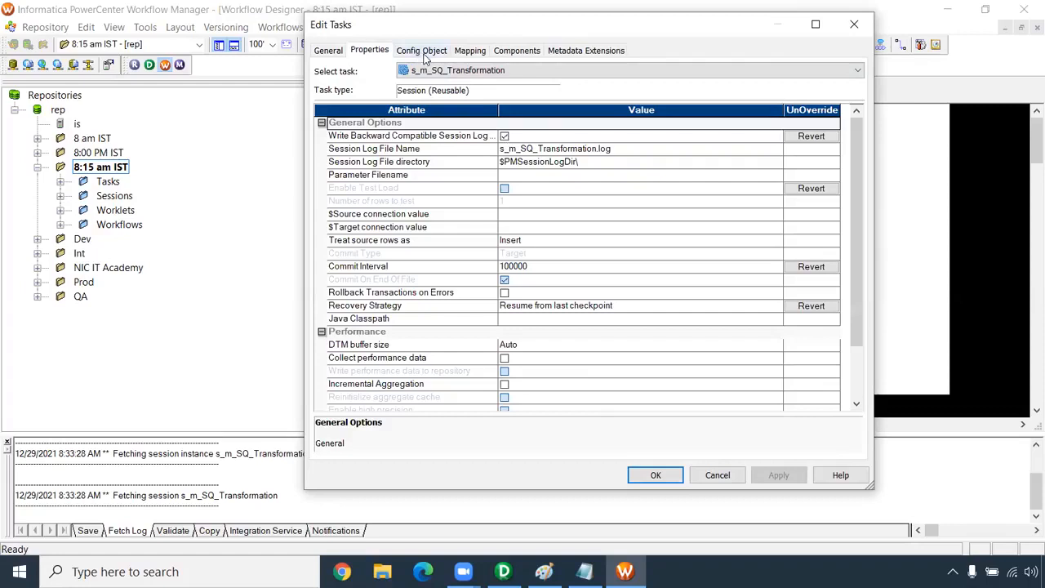
{"action": "left_click", "coordinate": [504, 136]}
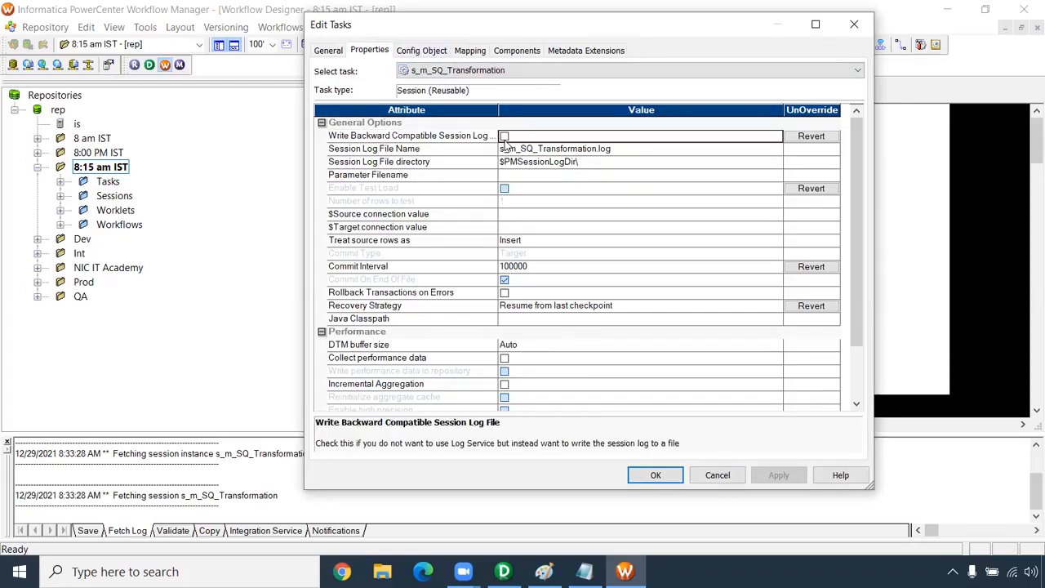
{"action": "left_click", "coordinate": [432, 52]}
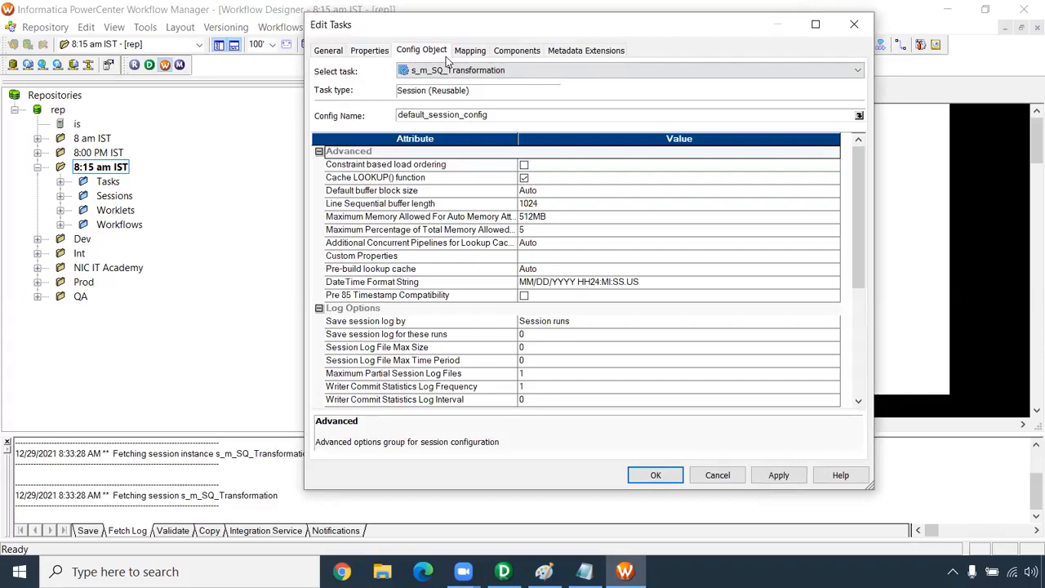
{"action": "key", "text": "alt+Tab"}
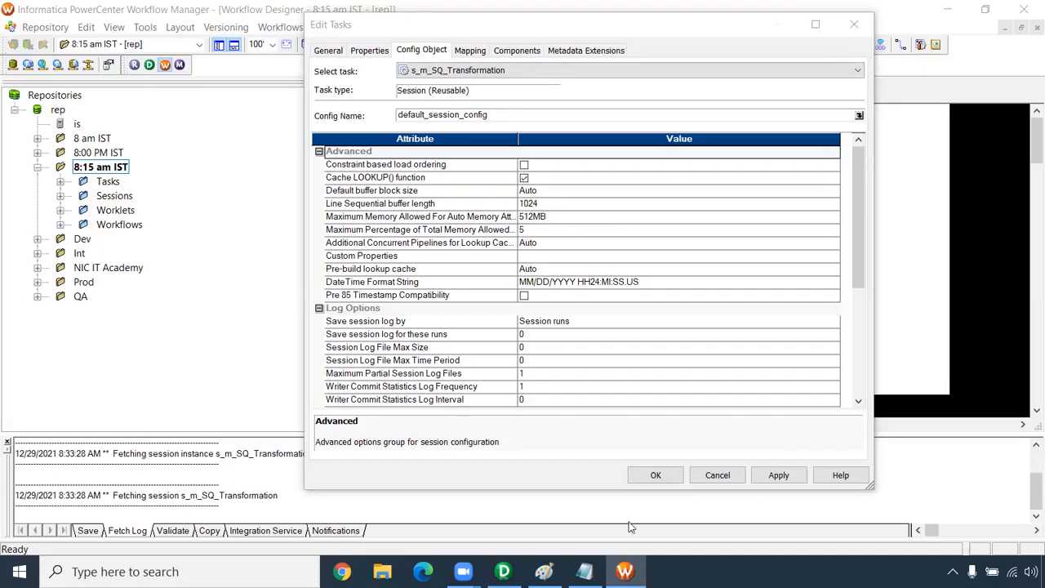
{"action": "left_click", "coordinate": [503, 571]}
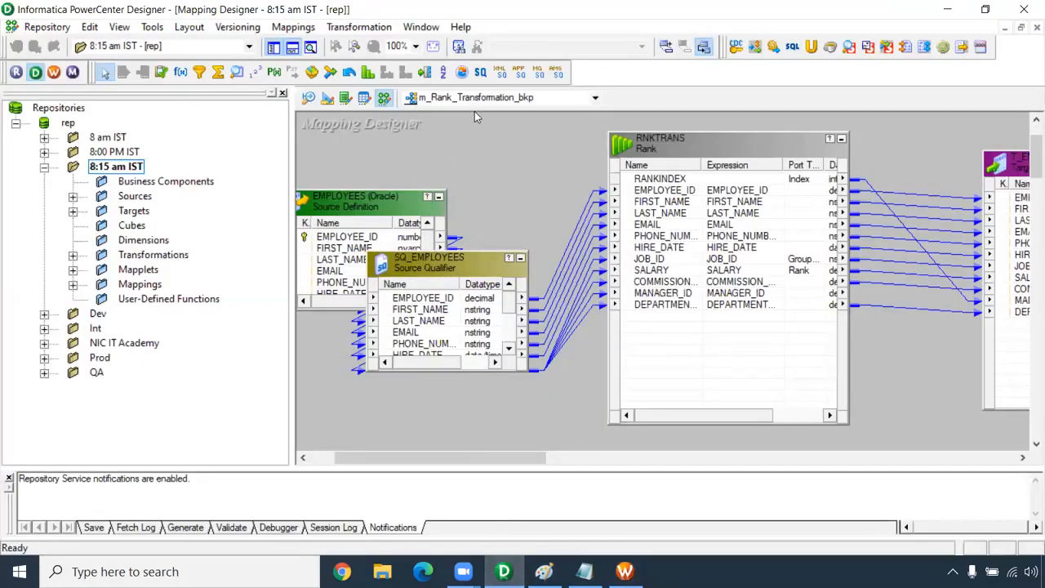
Step: Expand Mappings in the Navigator and open m_Target_load_plan in the Mapping Designer
{"action": "left_click", "coordinate": [72, 284]}
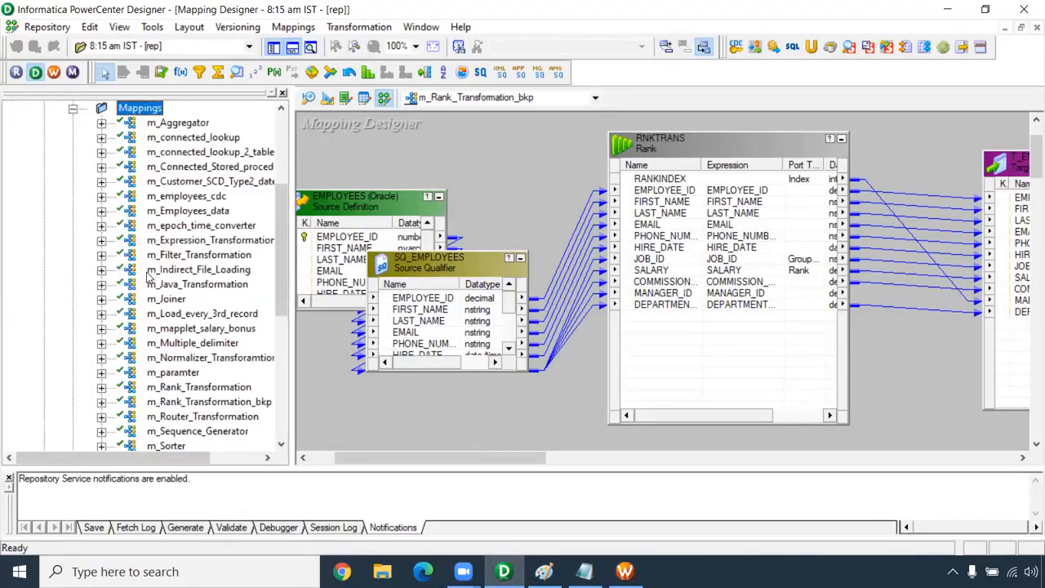
{"action": "left_click_drag", "start_coordinate": [140, 465], "coordinate": [155, 464]}
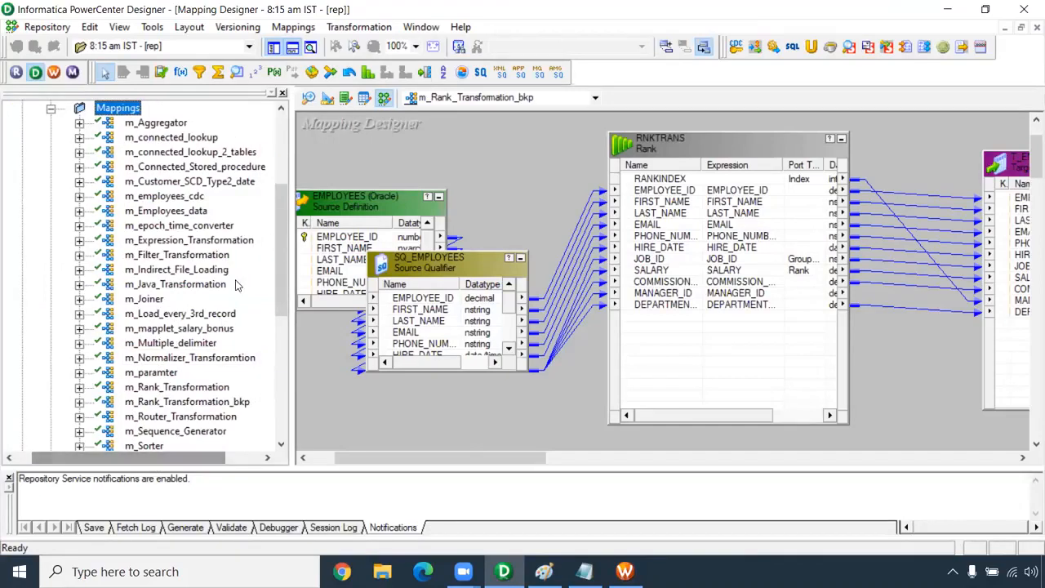
{"action": "scroll", "coordinate": [165, 399], "scroll_direction": "down", "scroll_amount": 3}
{"action": "double_click", "coordinate": [166, 401]}
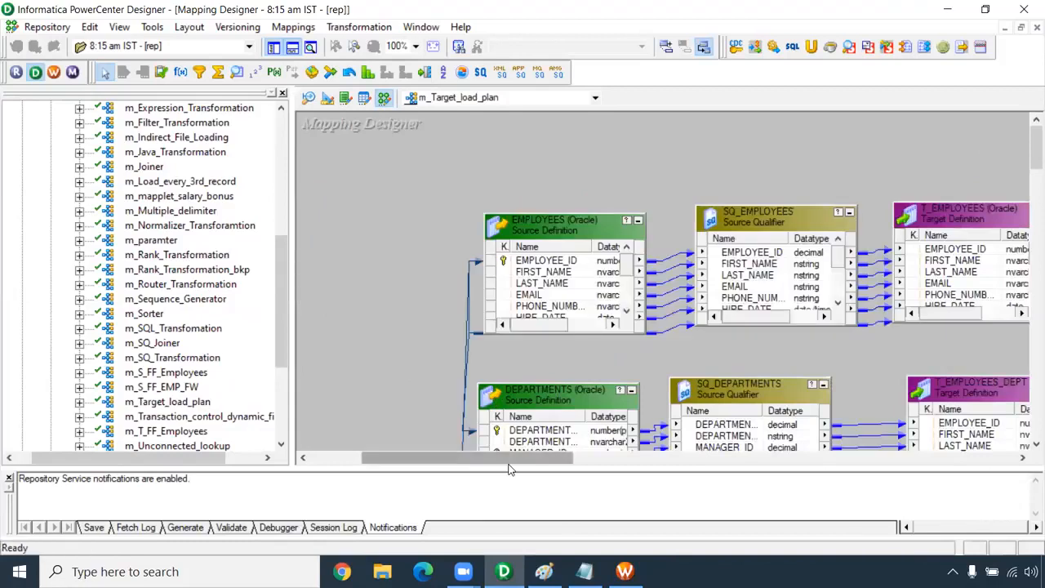
{"action": "left_click_drag", "start_coordinate": [1027, 137], "coordinate": [1027, 163]}
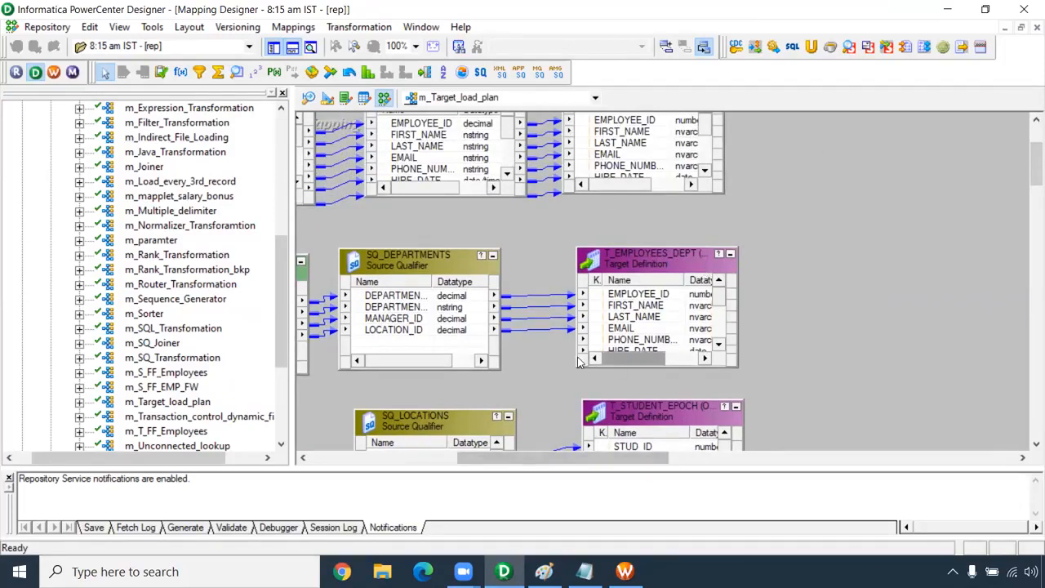
{"action": "left_click_drag", "start_coordinate": [1027, 151], "coordinate": [1027, 142]}
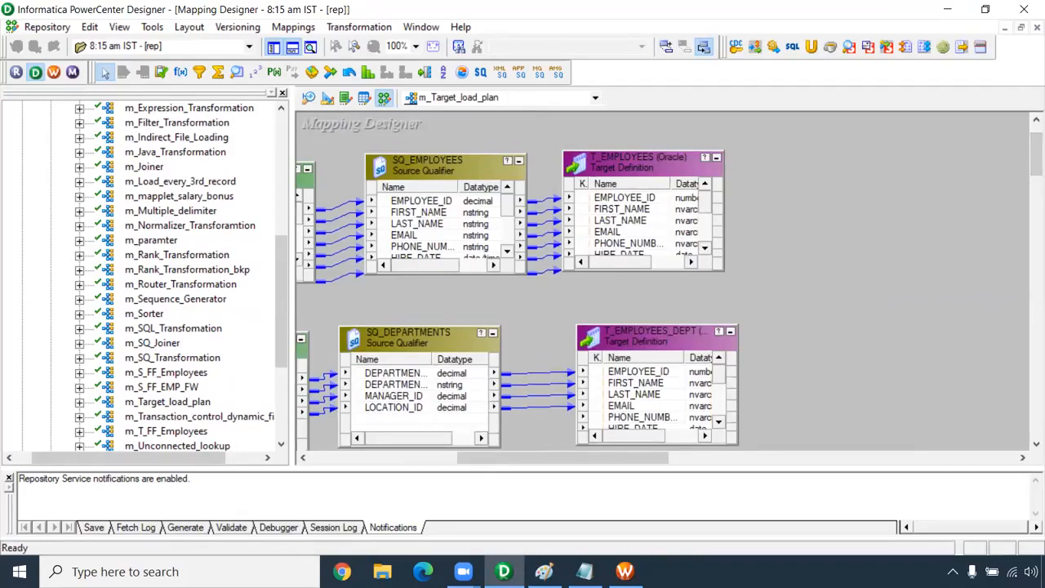
{"action": "mouse_move", "coordinate": [625, 571]}
Step: Back in Workflow Manager, review the Constraint based load ordering, Cache LOOKUP() and Default buffer block size settings
{"action": "left_click", "coordinate": [625, 572]}
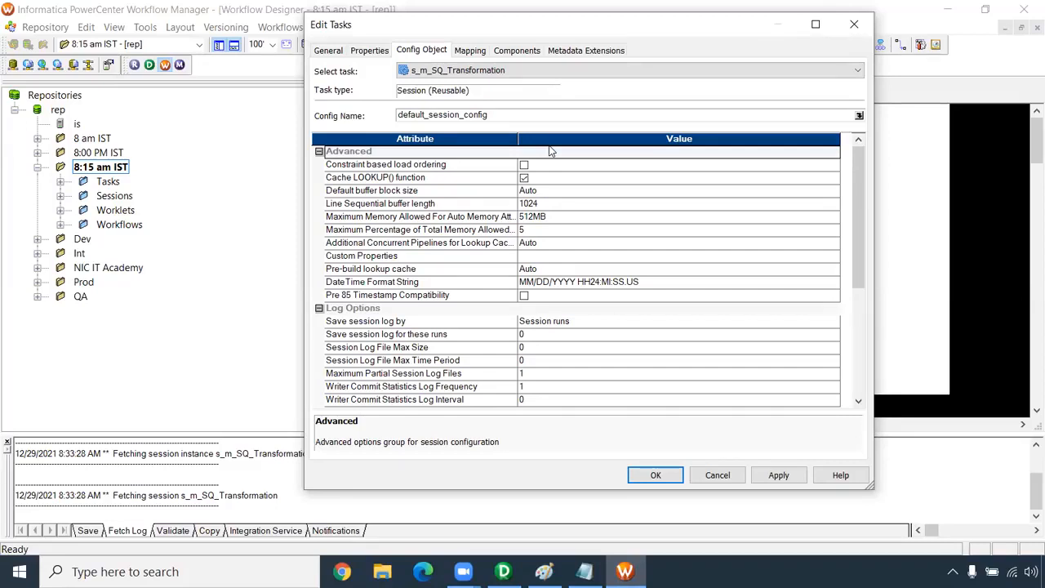
{"action": "left_click", "coordinate": [420, 167]}
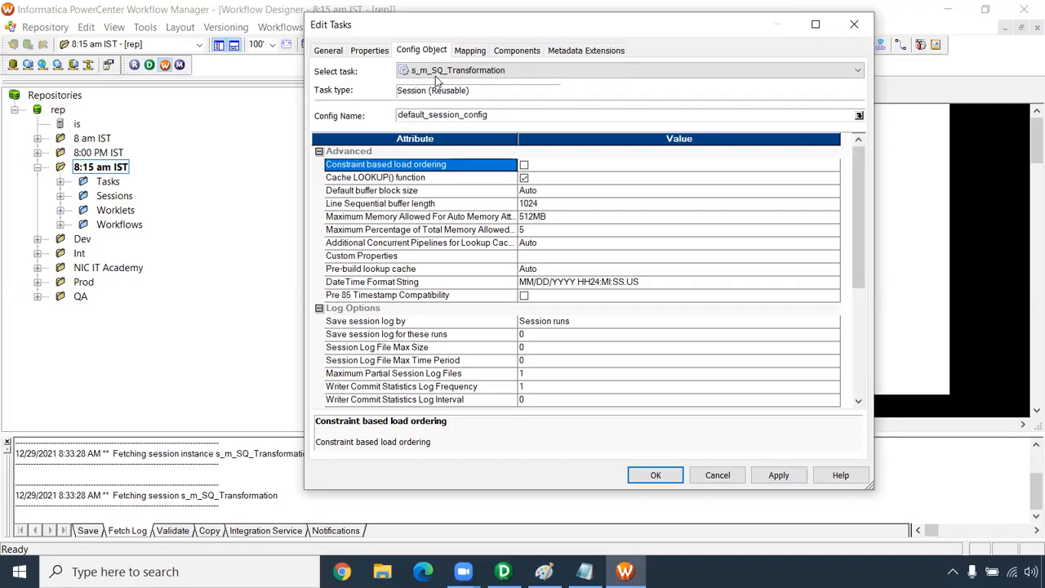
{"action": "left_click", "coordinate": [392, 177]}
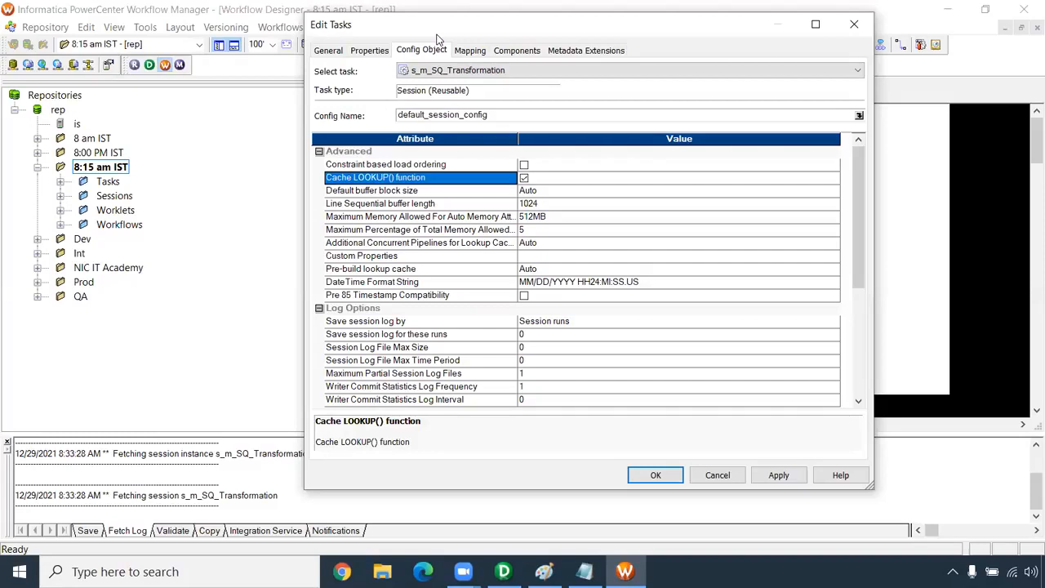
{"action": "left_click", "coordinate": [459, 191]}
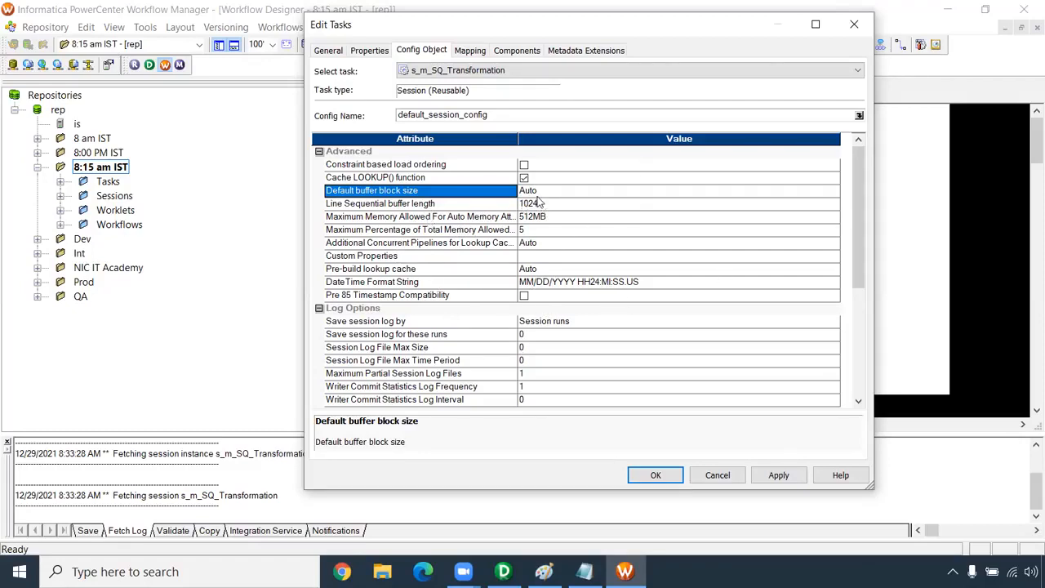
{"action": "left_click", "coordinate": [491, 74]}
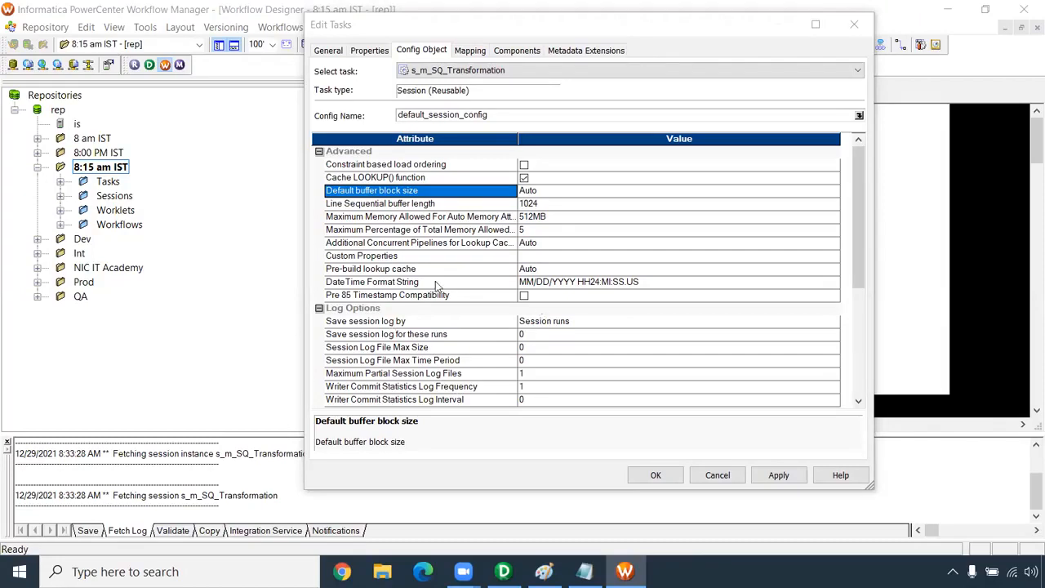
Step: Set Save session log for these runs to 5 and apply the session changes
{"action": "left_click", "coordinate": [393, 322]}
{"action": "scroll", "coordinate": [389, 275], "scroll_direction": "down", "scroll_amount": 3}
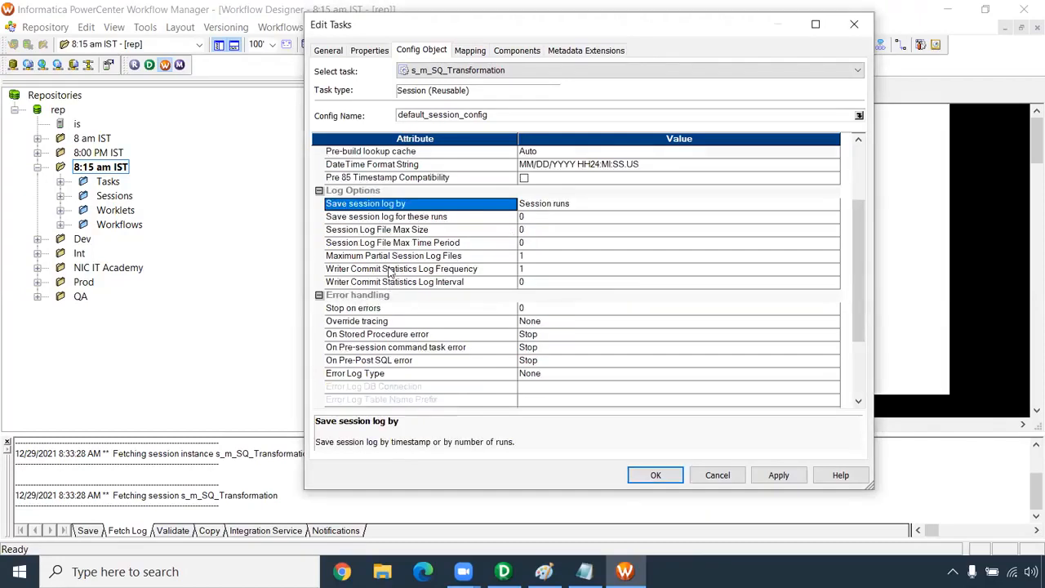
{"action": "left_click", "coordinate": [366, 218]}
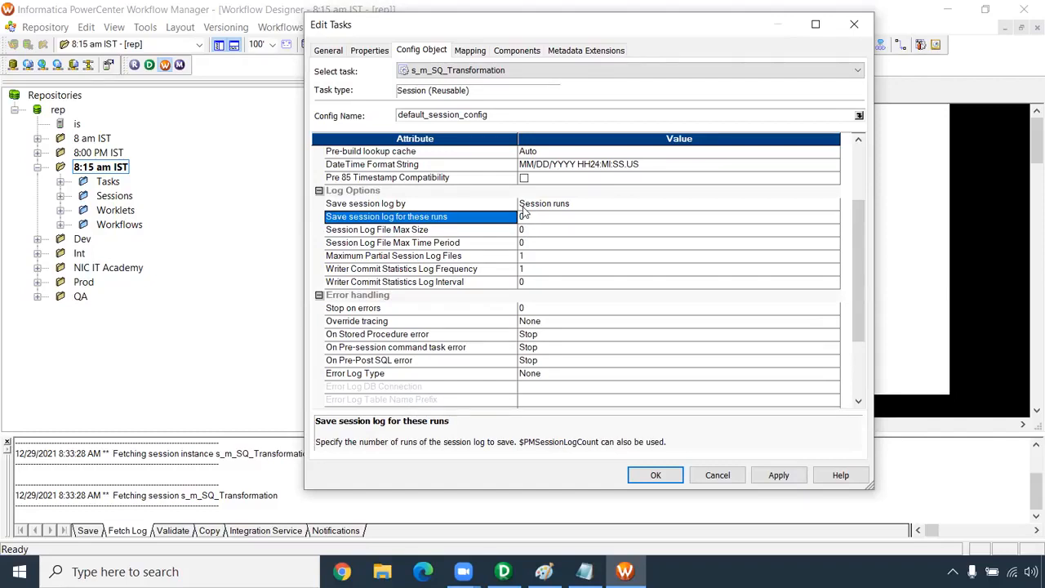
{"action": "left_click_drag", "start_coordinate": [685, 448], "coordinate": [676, 423]}
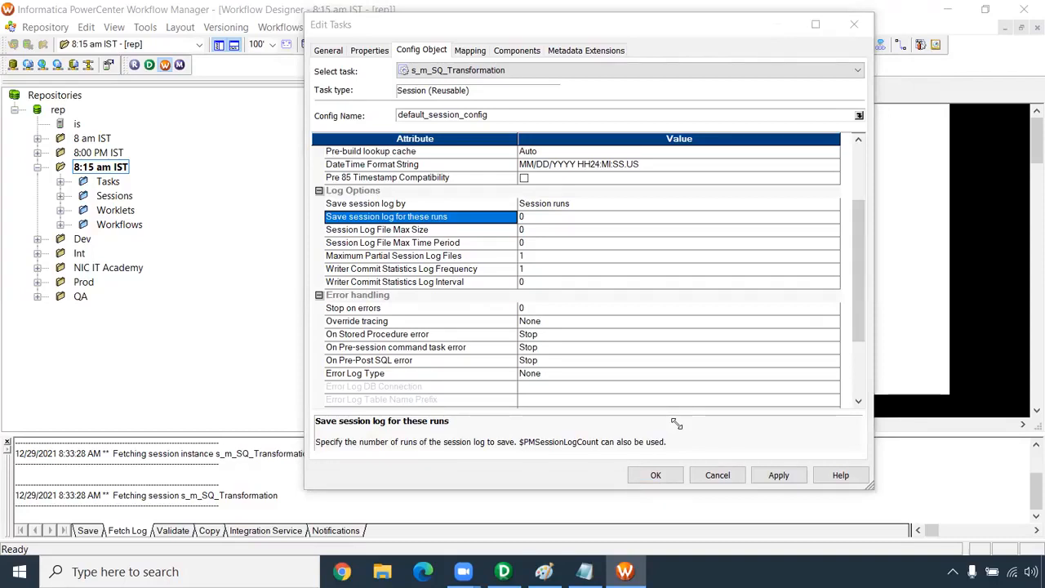
{"action": "left_click", "coordinate": [521, 219]}
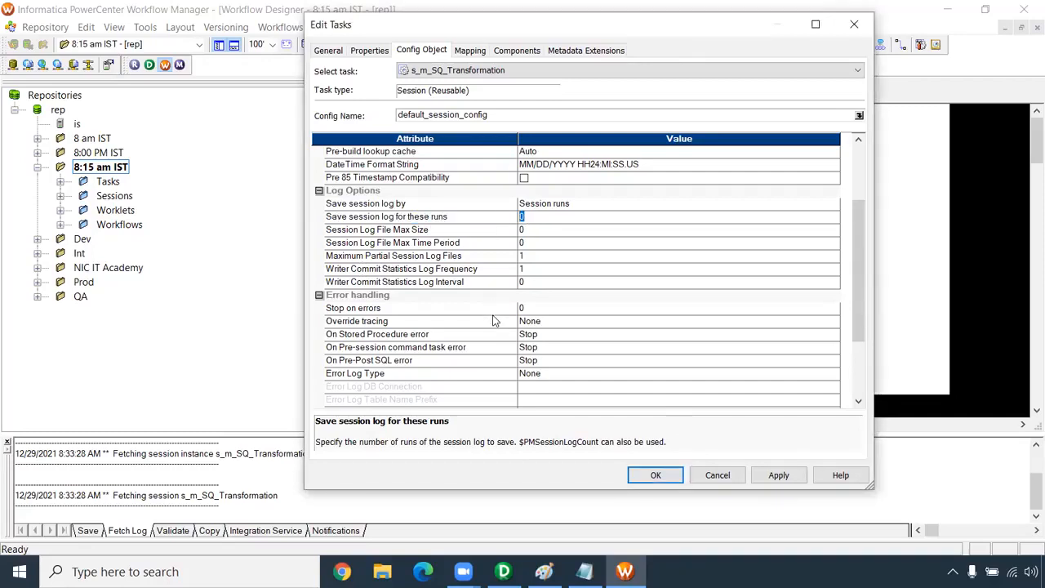
{"action": "type", "text": "5"}
{"action": "left_click", "coordinate": [411, 218]}
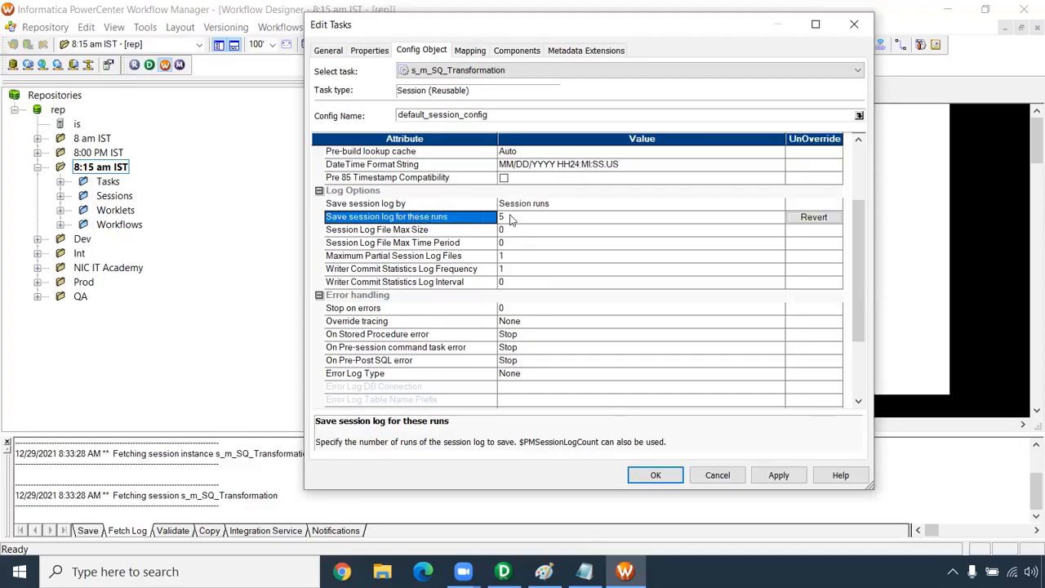
{"action": "left_click", "coordinate": [759, 478]}
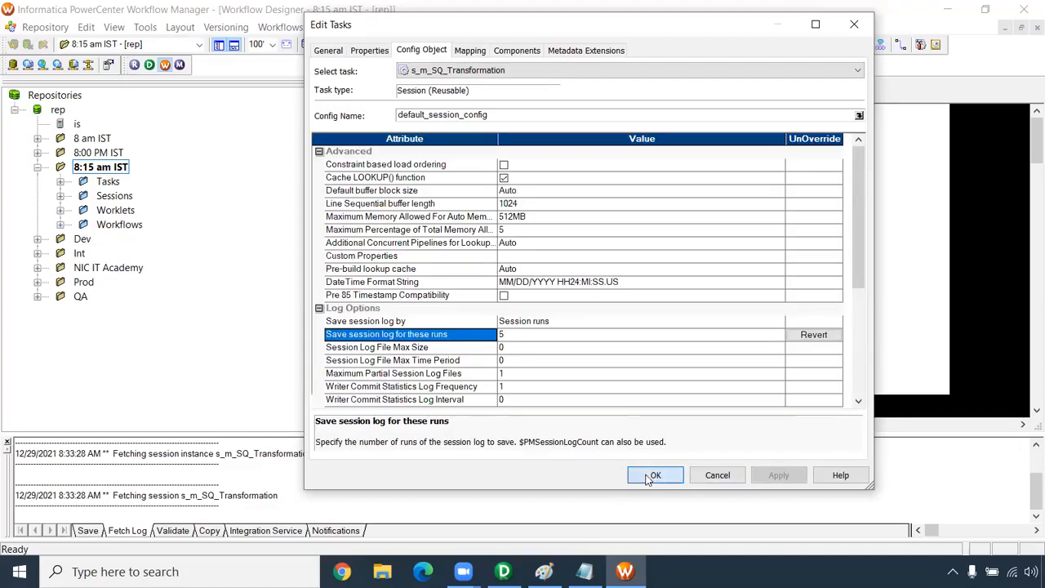
{"action": "left_click", "coordinate": [653, 475]}
Step: Save the workflow and start wf_SQ_Transformation
{"action": "key", "text": "ctrl+s"}
{"action": "right_click", "coordinate": [566, 229]}
{"action": "left_click", "coordinate": [635, 415]}
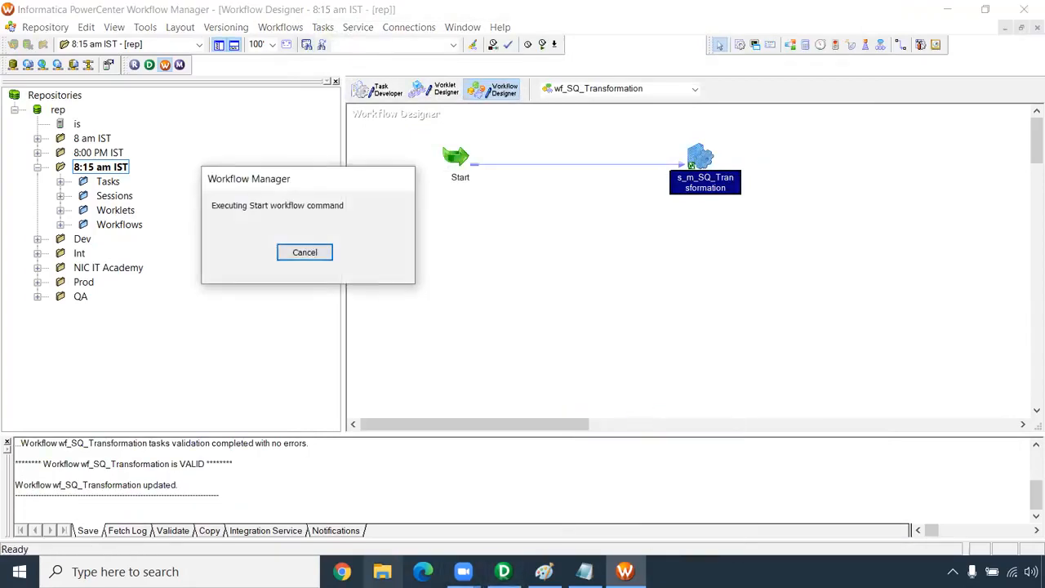
{"action": "left_click", "coordinate": [382, 572]}
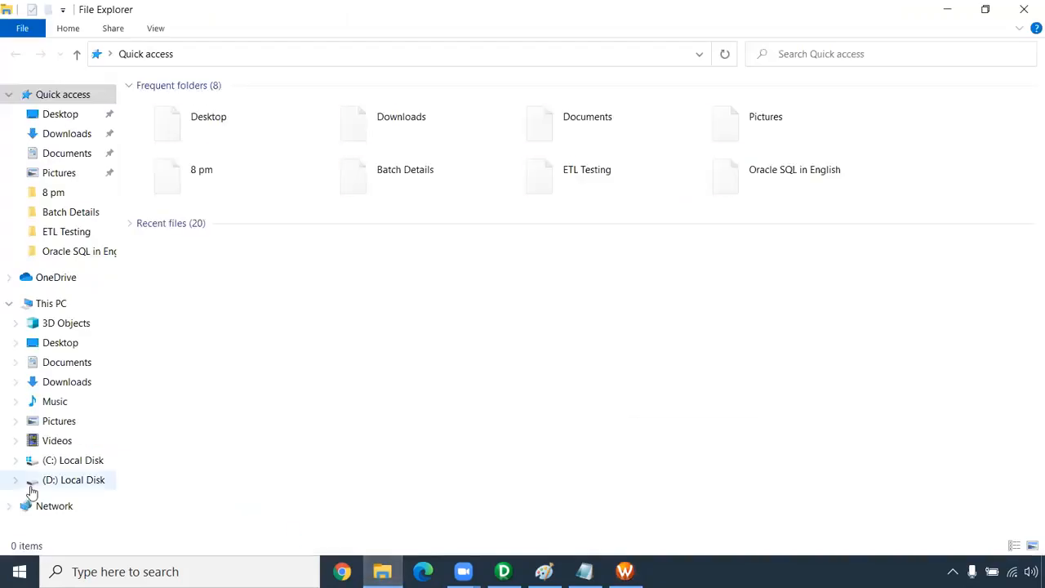
Step: Browse to C:\Informatica\10.2.0\server\infa_shared\SessLogs in File Explorer
{"action": "left_click", "coordinate": [104, 464]}
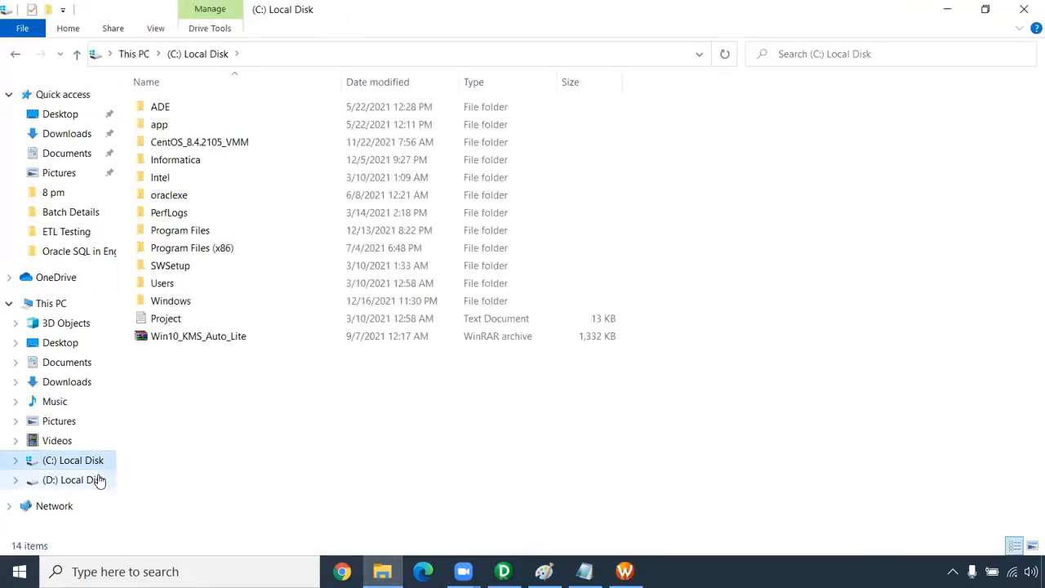
{"action": "double_click", "coordinate": [186, 162]}
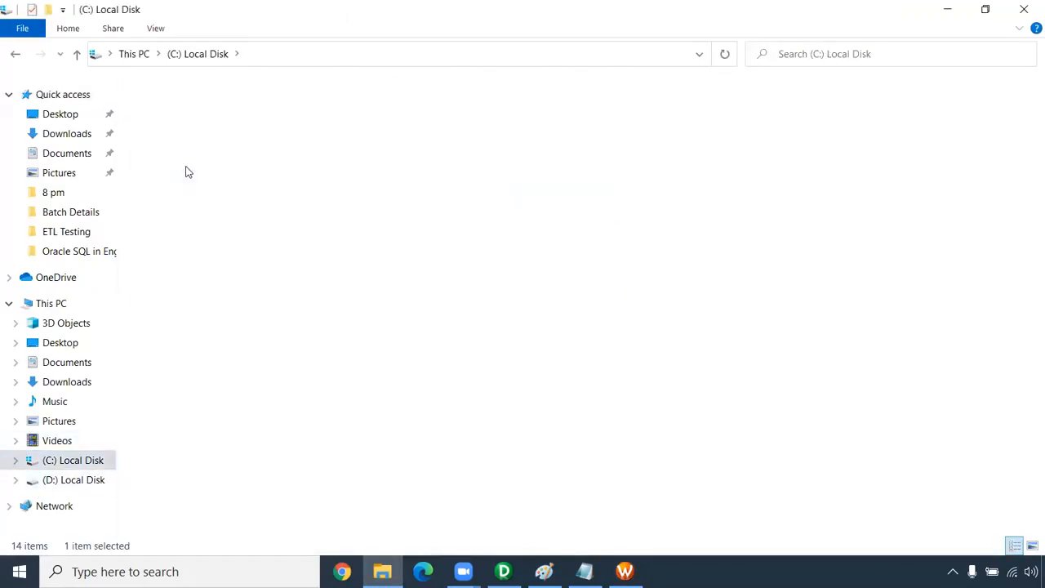
{"action": "left_click", "coordinate": [184, 108]}
{"action": "double_click", "coordinate": [184, 107]}
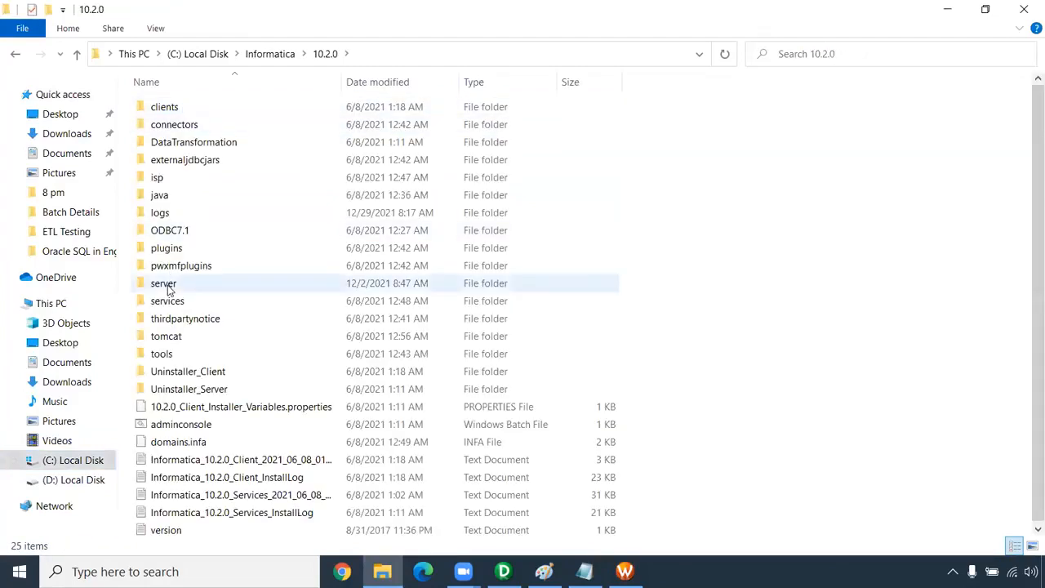
{"action": "double_click", "coordinate": [167, 284]}
{"action": "double_click", "coordinate": [188, 146]}
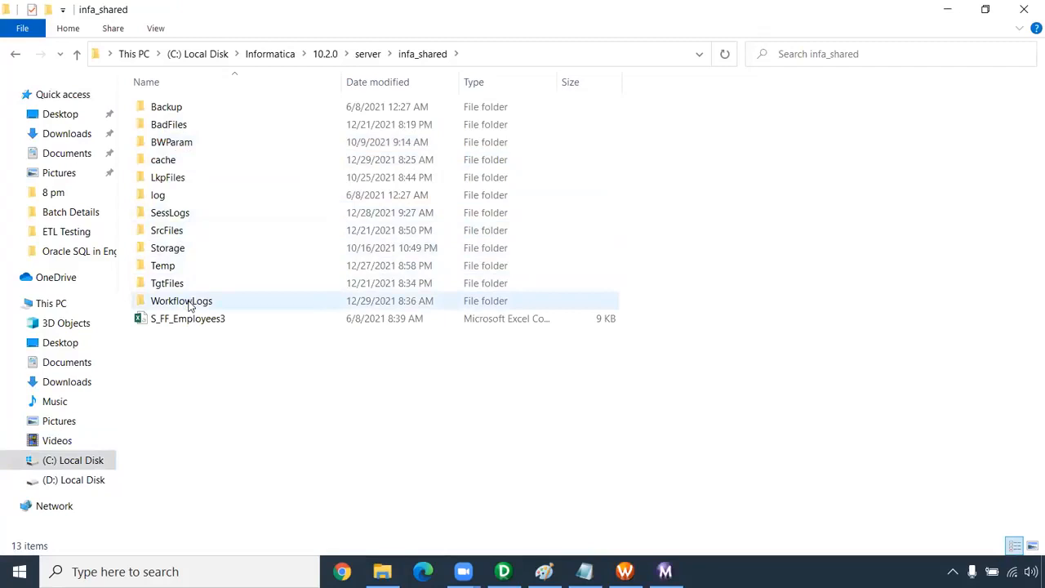
{"action": "double_click", "coordinate": [194, 215]}
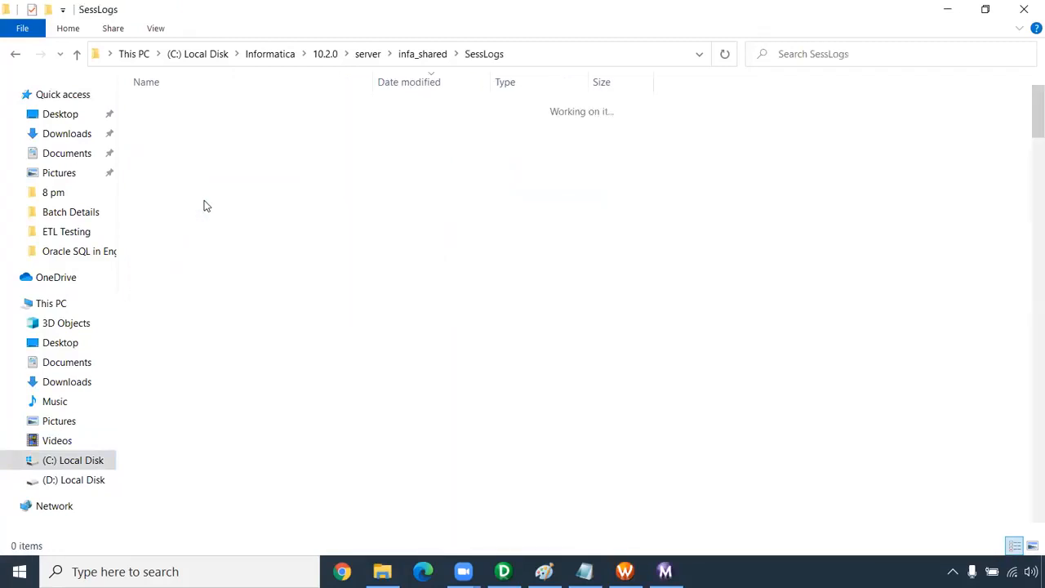
Step: Sort the session logs by Date modified, newest first, and refresh the folder
{"action": "left_click", "coordinate": [435, 82]}
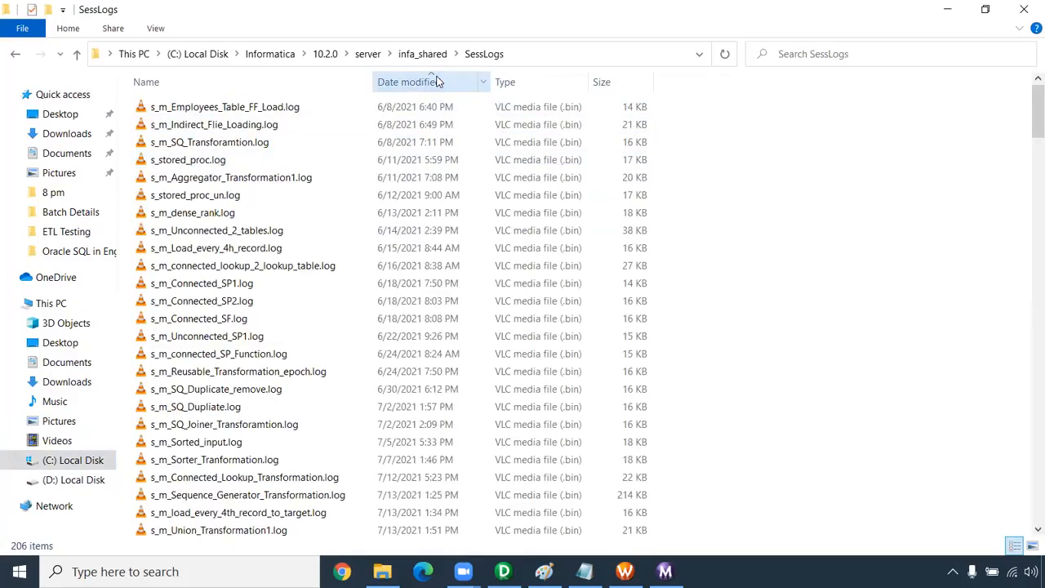
{"action": "left_click", "coordinate": [435, 82]}
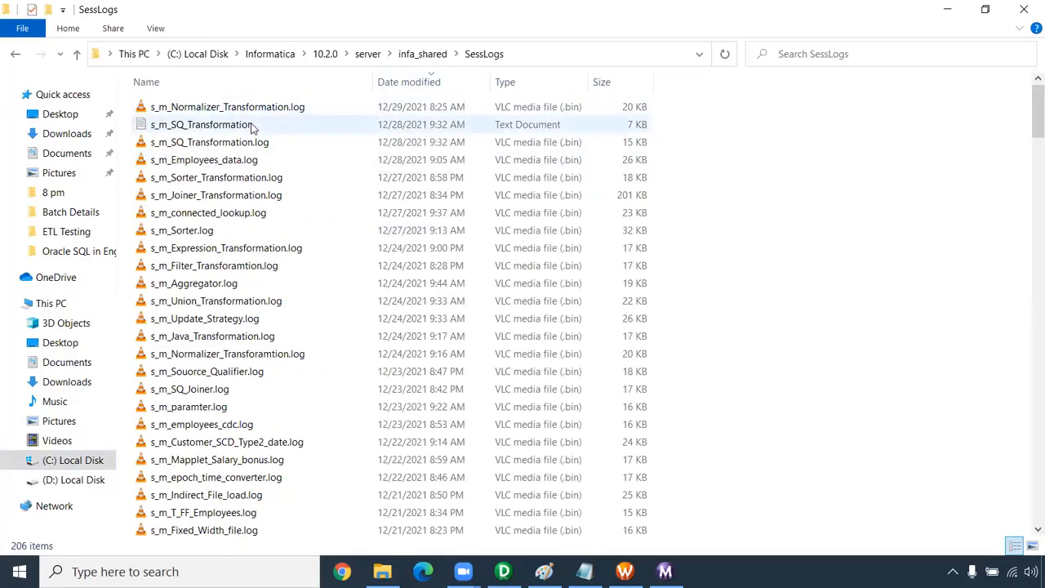
{"action": "right_click", "coordinate": [711, 148]}
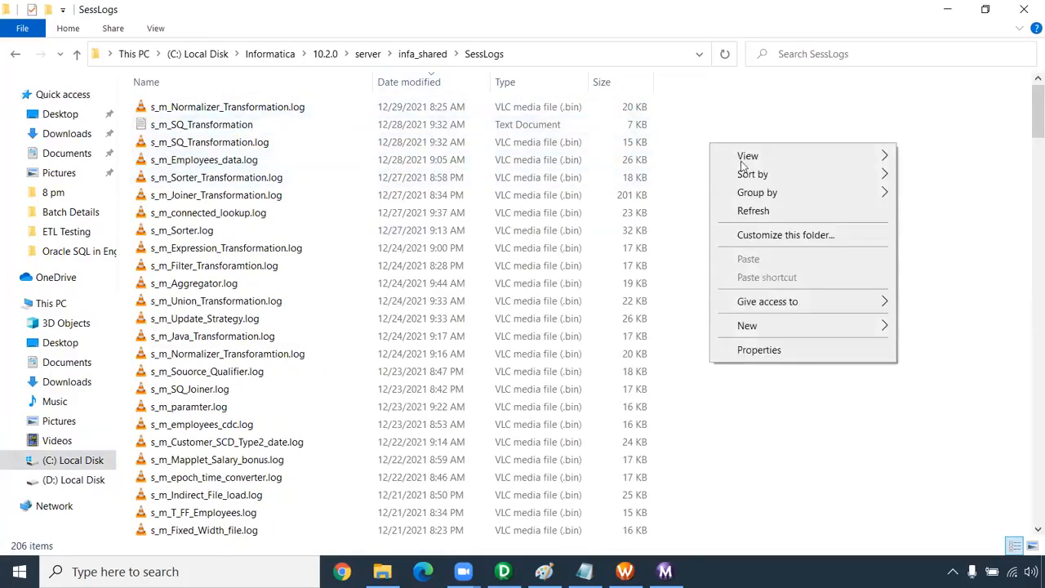
{"action": "left_click", "coordinate": [748, 212]}
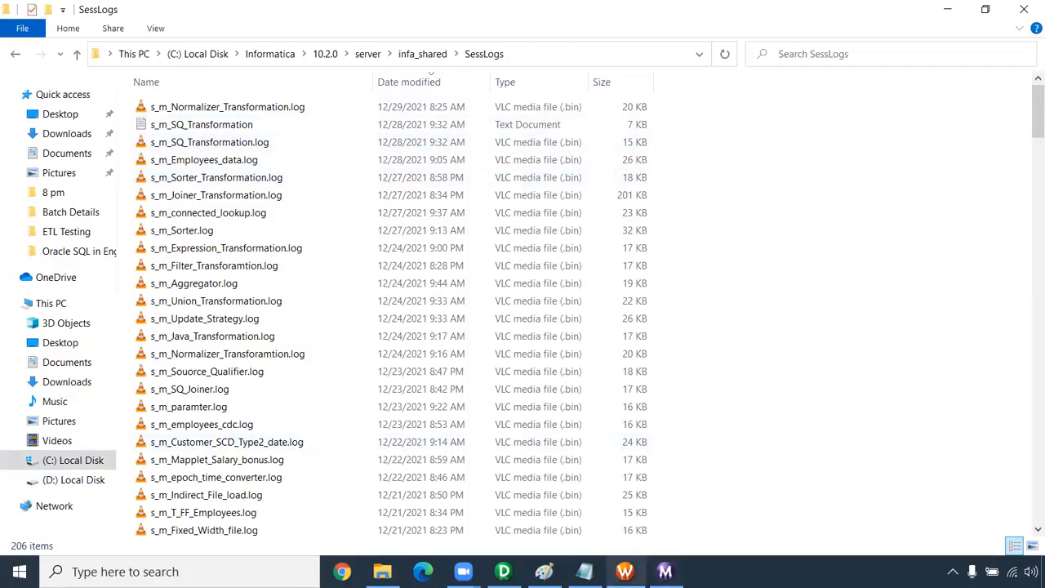
{"action": "left_click", "coordinate": [665, 571]}
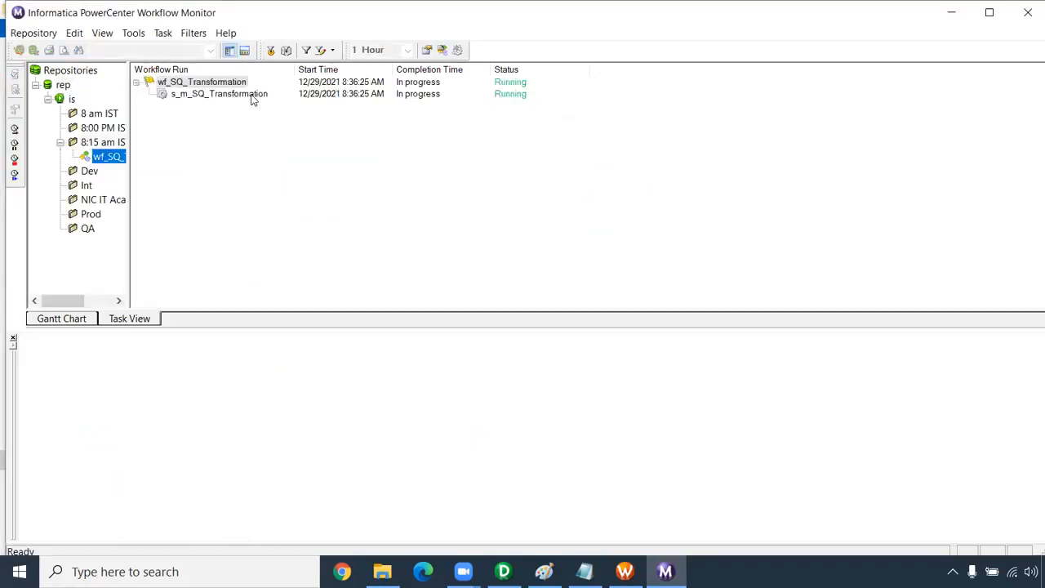
Step: View the s_m_SQ_Transformation task details until the run succeeds, then return to SessLogs
{"action": "left_click", "coordinate": [218, 94]}
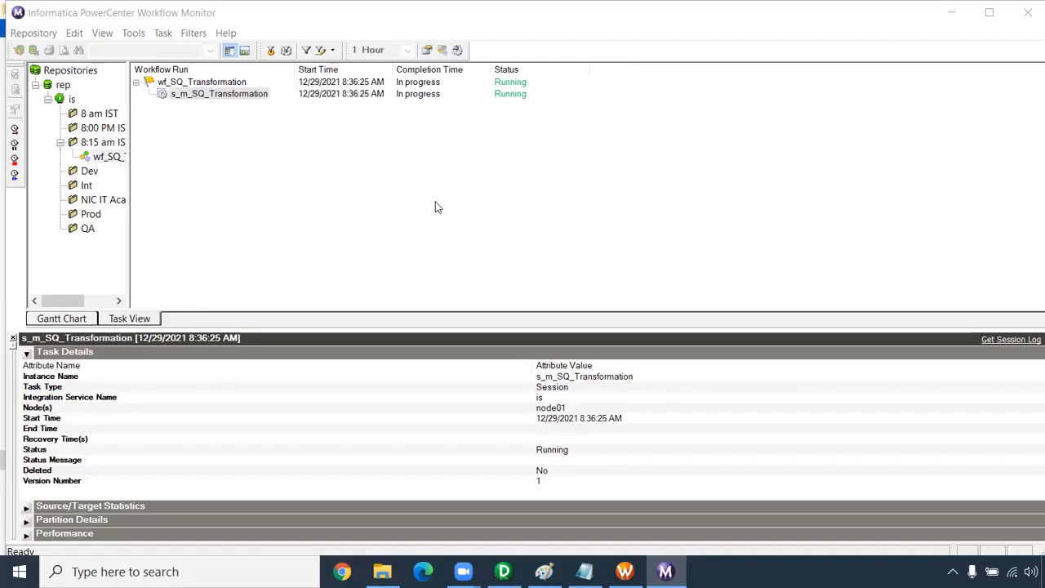
{"action": "mouse_move", "coordinate": [382, 572]}
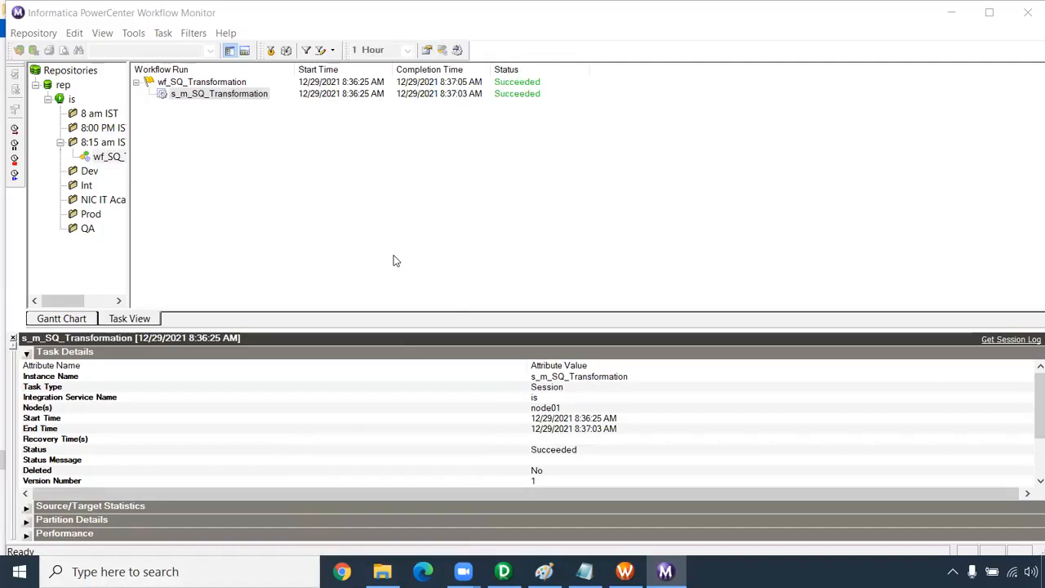
{"action": "key", "text": "alt+Tab"}
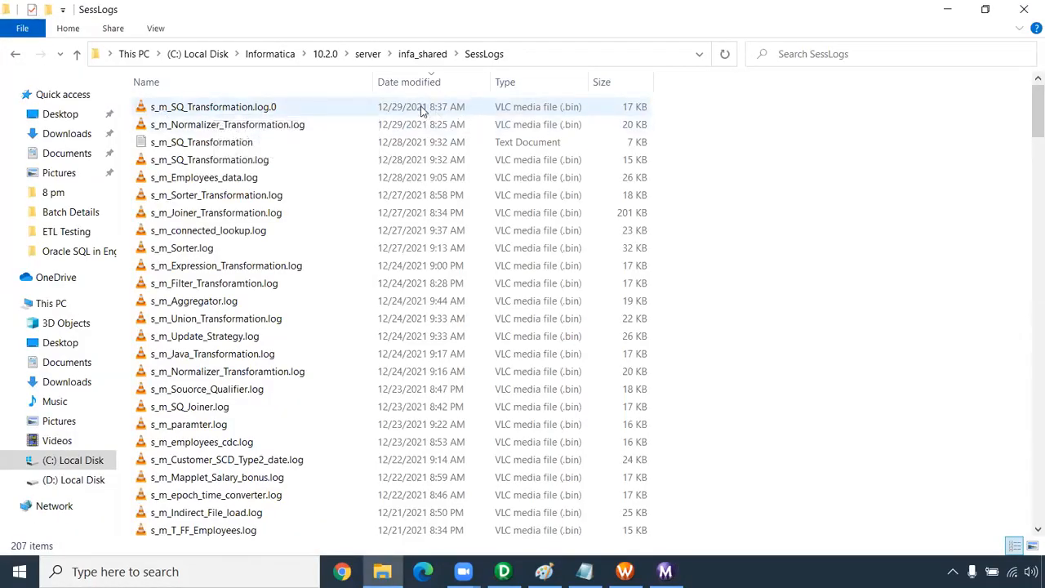
Step: Refresh the SessLogs folder and start wf_SQ_Transformation again from Workflow Manager
{"action": "right_click", "coordinate": [683, 155]}
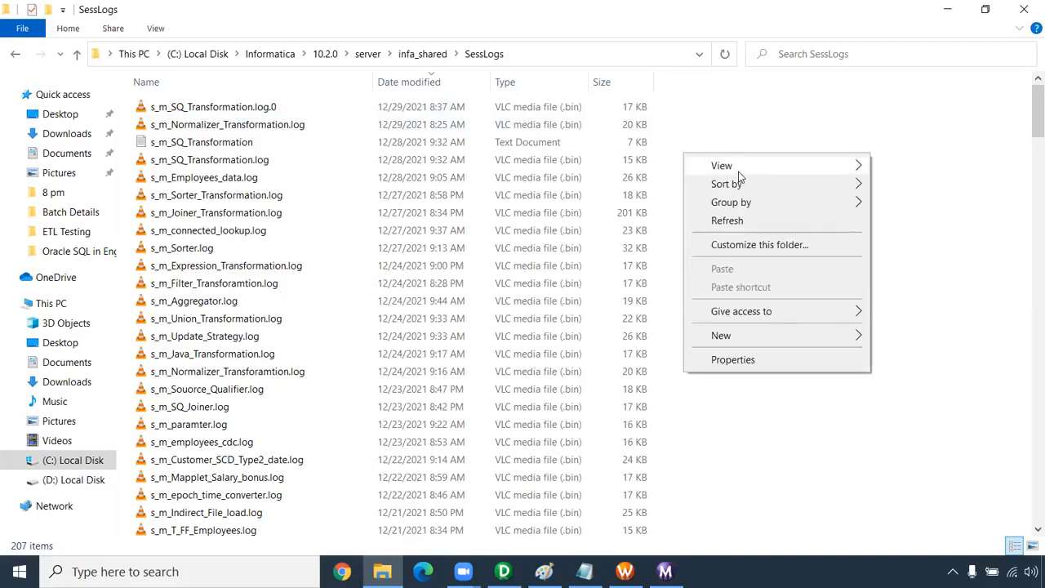
{"action": "left_click", "coordinate": [727, 220]}
{"action": "left_click", "coordinate": [625, 571]}
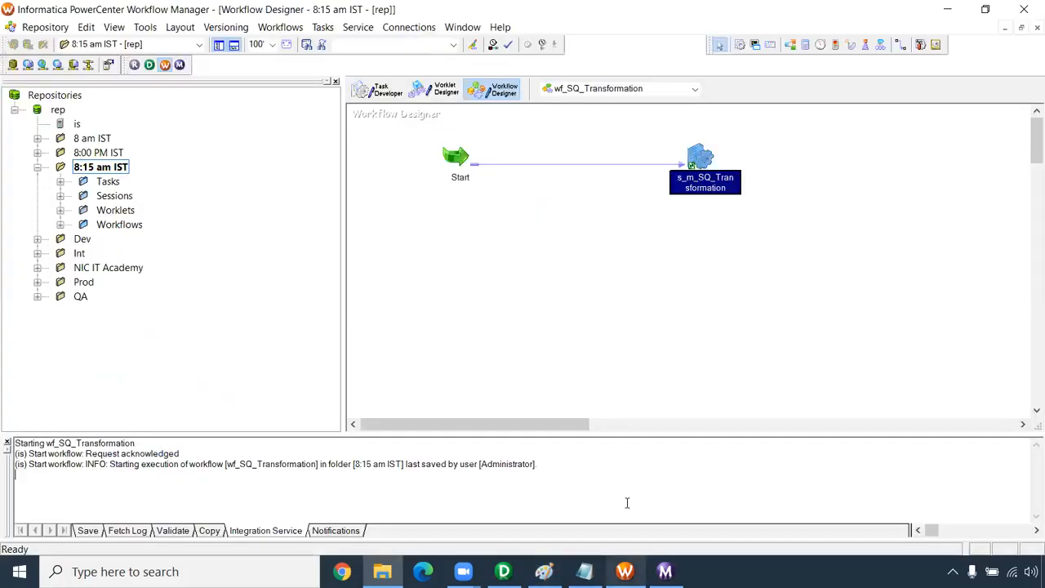
{"action": "right_click", "coordinate": [551, 268]}
{"action": "left_click", "coordinate": [680, 415]}
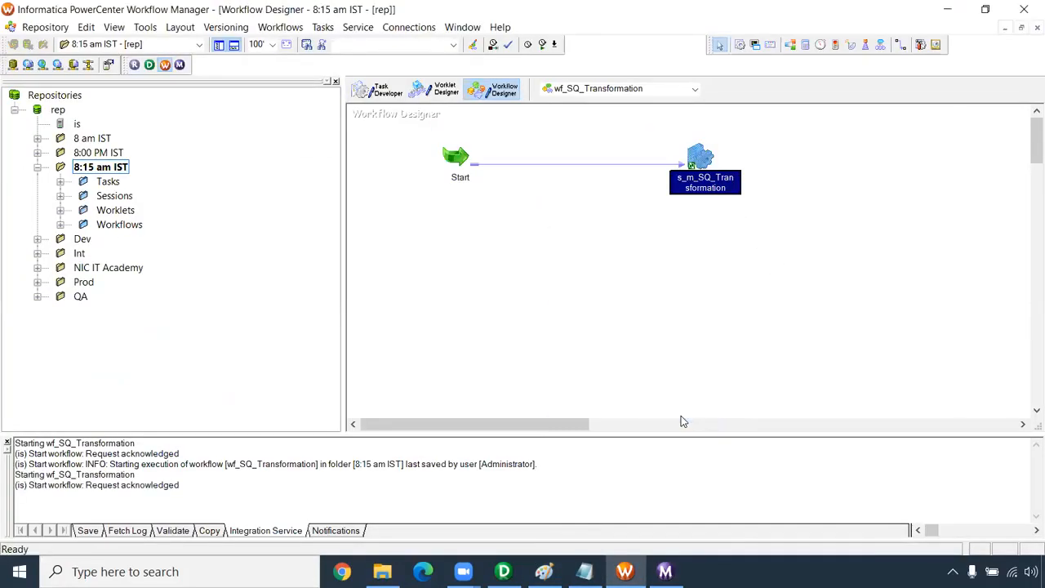
{"action": "key", "text": "alt+Tab"}
Step: Inspect the new s_m_SQ_Transformation.log.0 and .log.1 files, checking the run in Workflow Monitor
{"action": "left_click", "coordinate": [263, 110]}
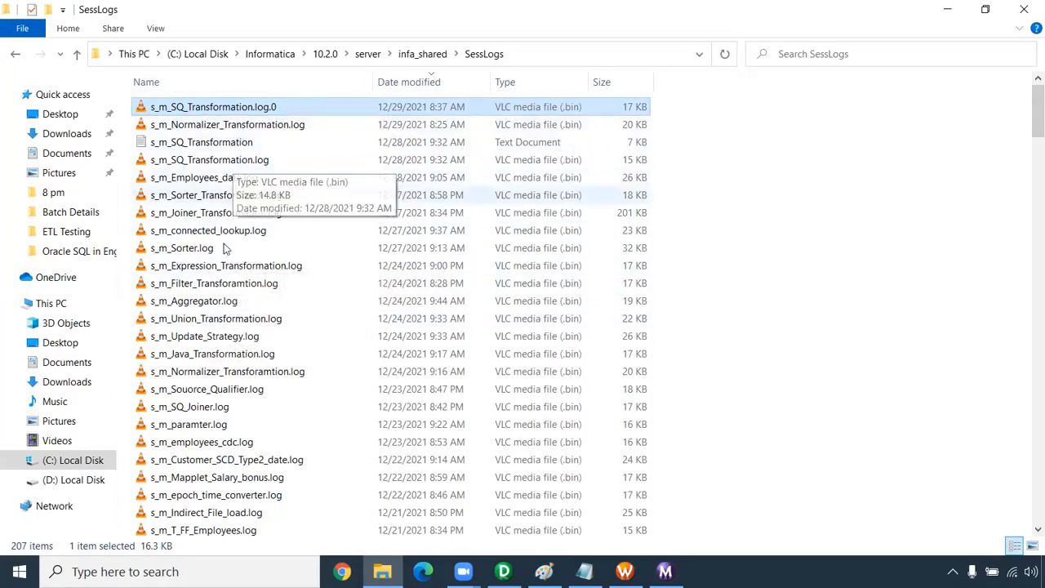
{"action": "left_click", "coordinate": [237, 161]}
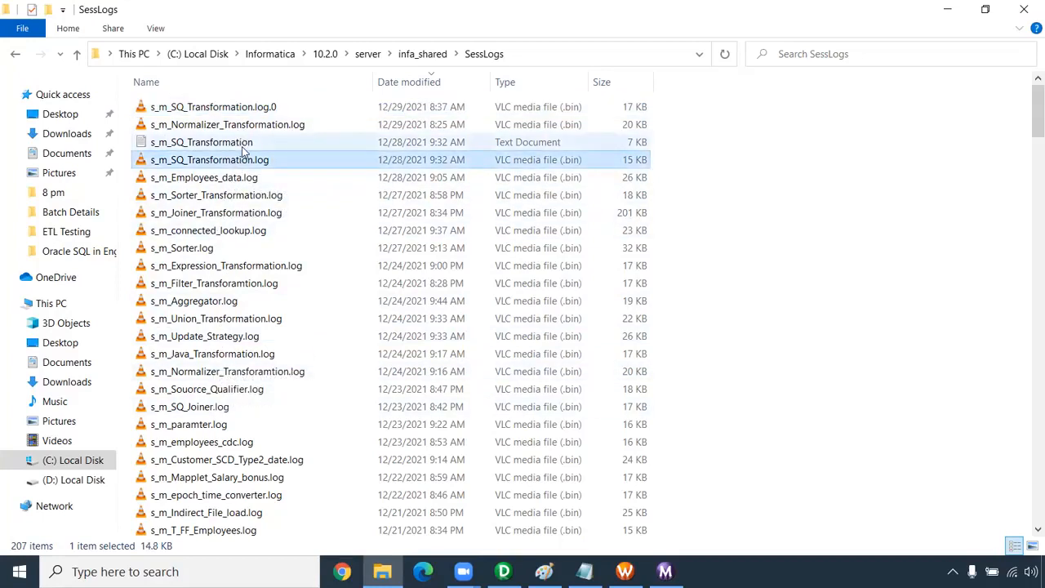
{"action": "left_click", "coordinate": [265, 109]}
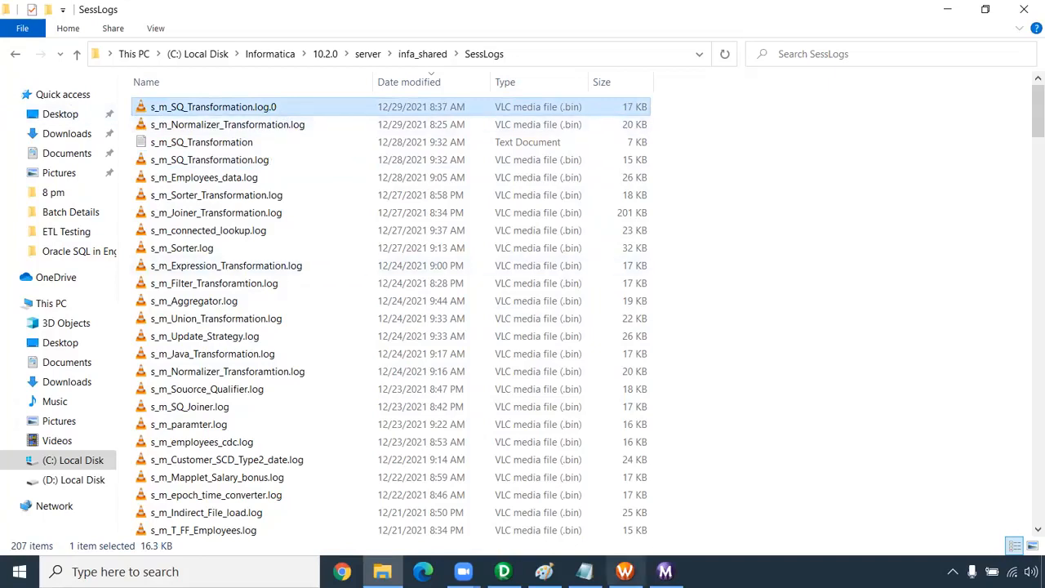
{"action": "mouse_move", "coordinate": [664, 571]}
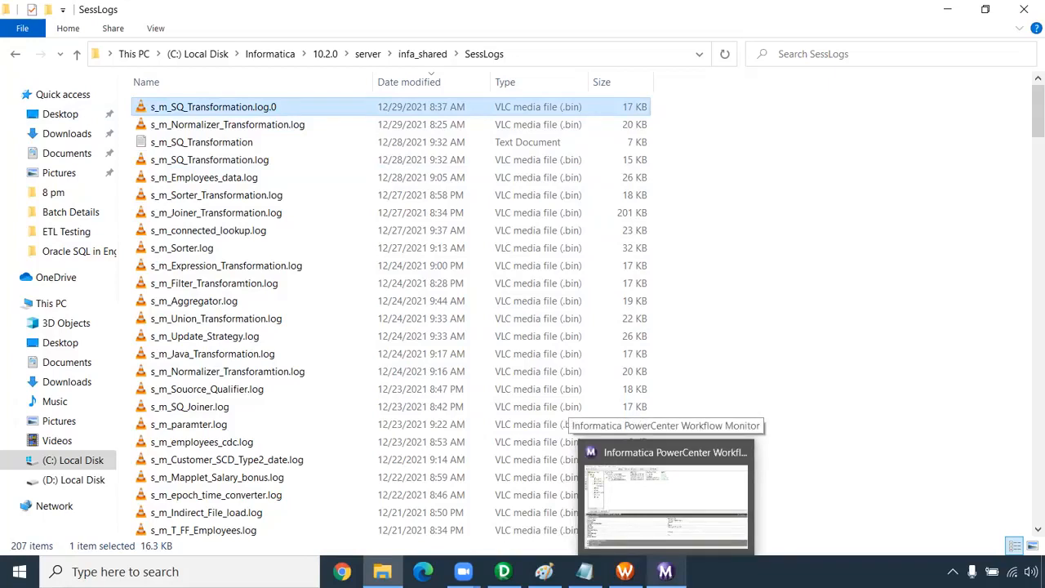
{"action": "left_click", "coordinate": [665, 498]}
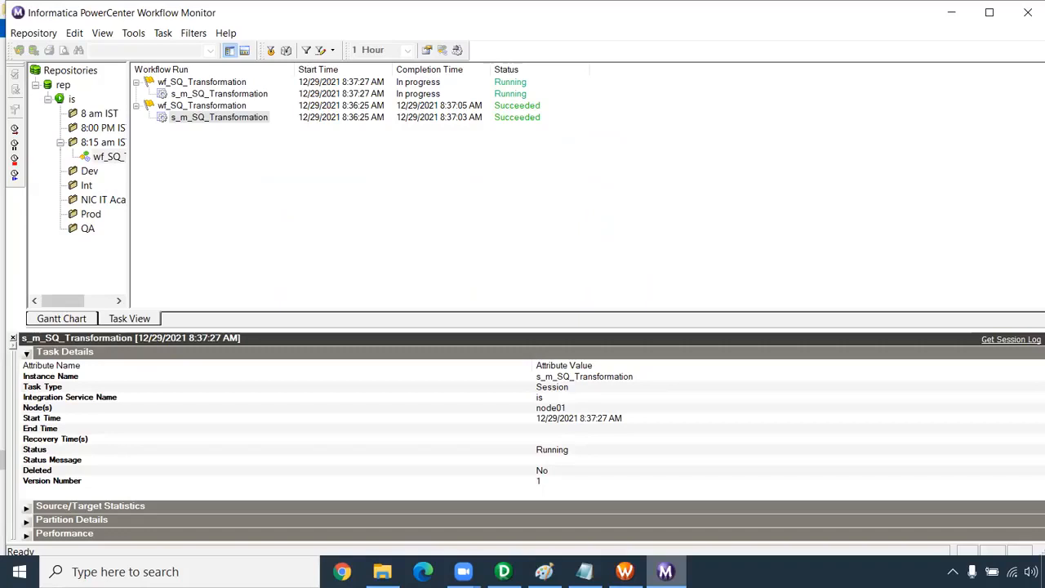
{"action": "key", "text": "alt+Tab"}
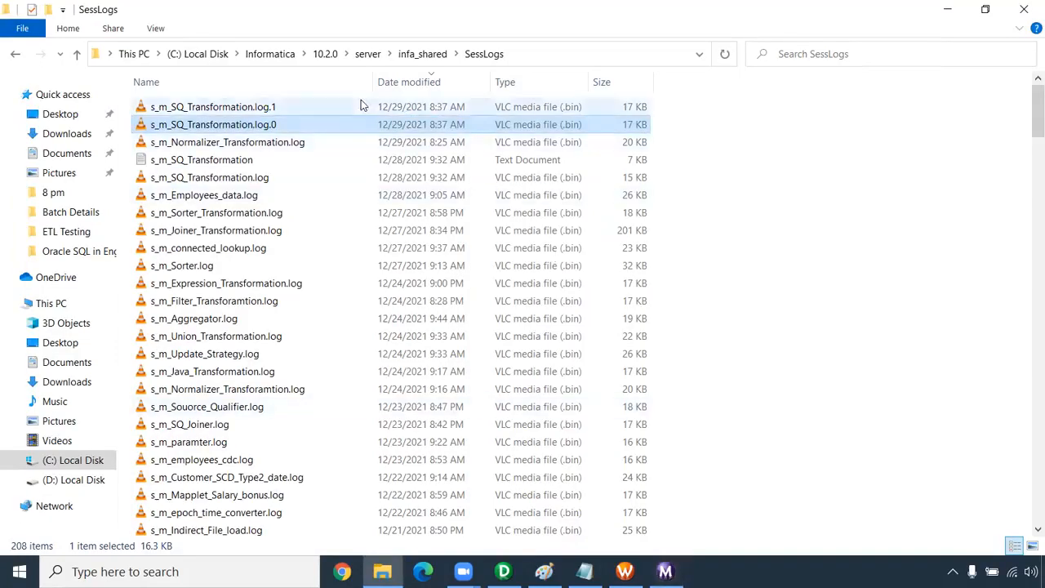
{"action": "left_click", "coordinate": [279, 109]}
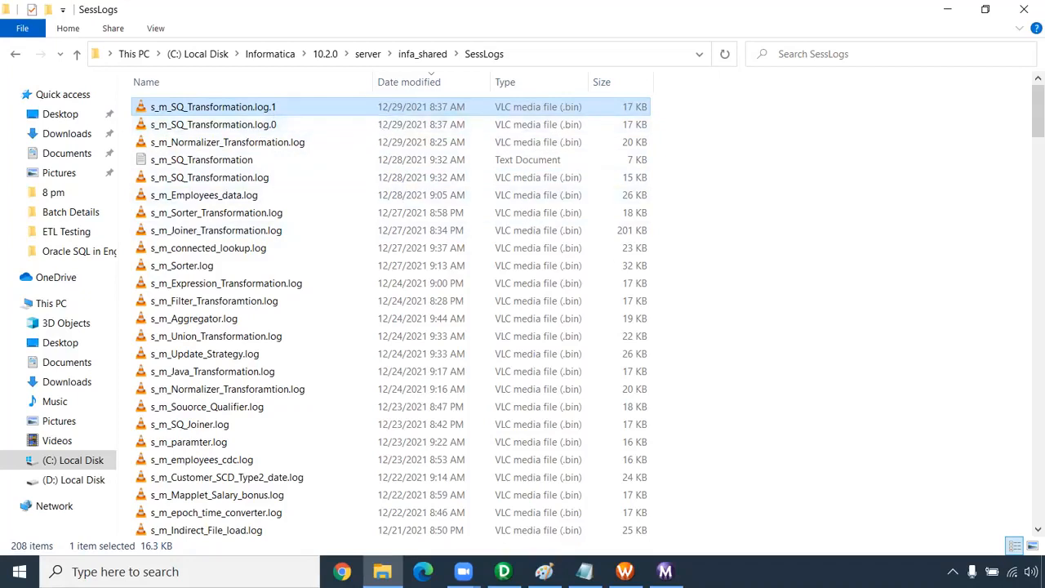
Step: In the session's Config Object tab, choose Verbose Data for Override tracing and confirm with OK
{"action": "left_click", "coordinate": [624, 571]}
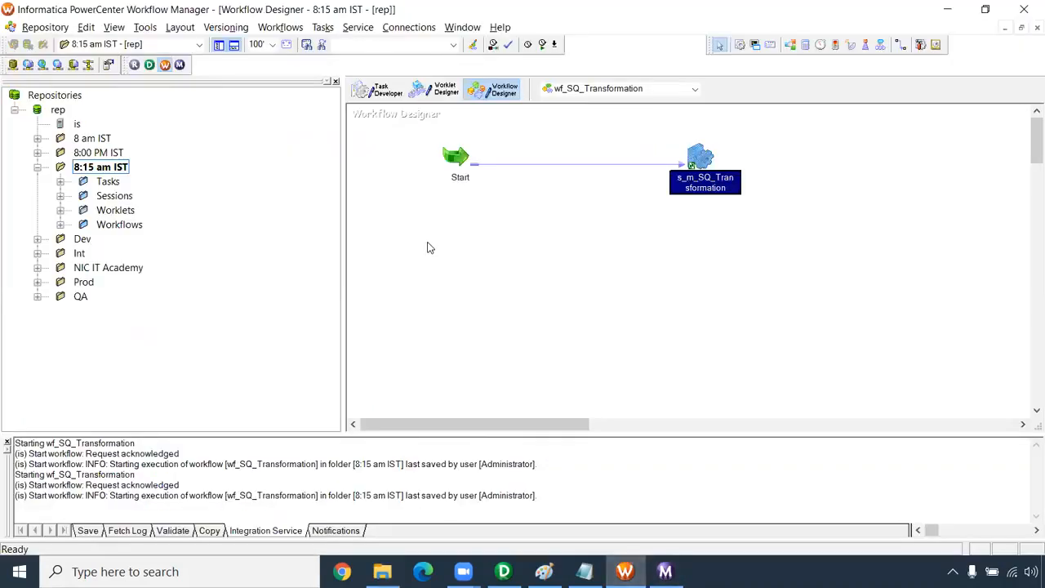
{"action": "double_click", "coordinate": [694, 150]}
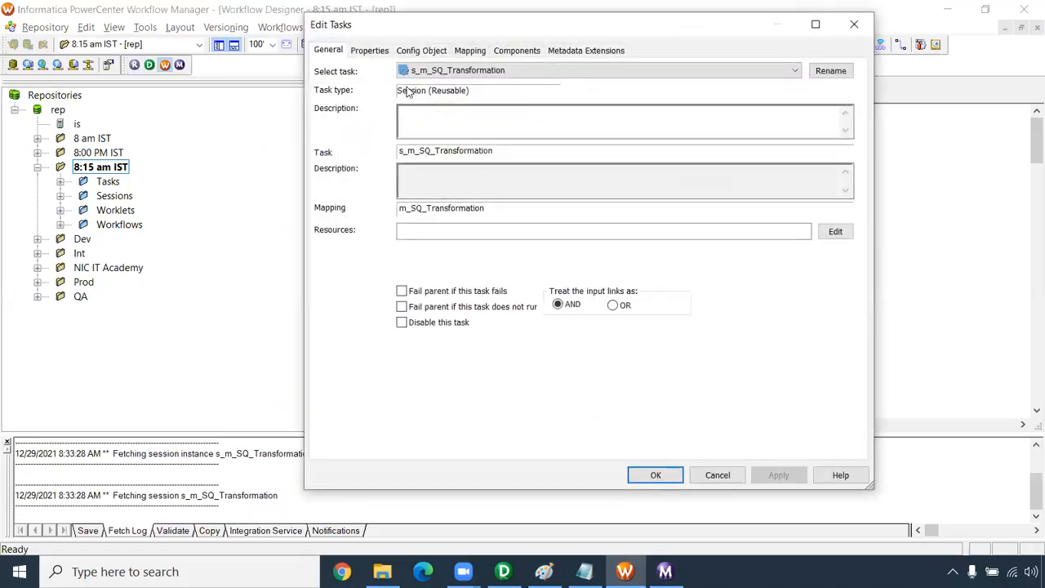
{"action": "left_click", "coordinate": [469, 50]}
{"action": "left_click", "coordinate": [434, 51]}
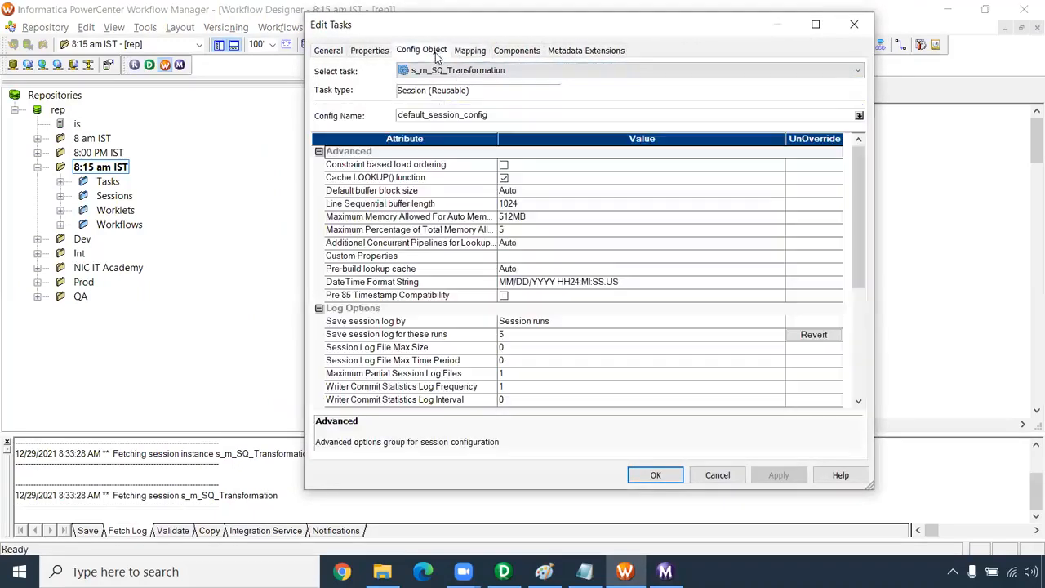
{"action": "scroll", "coordinate": [485, 255], "scroll_direction": "down", "scroll_amount": 3}
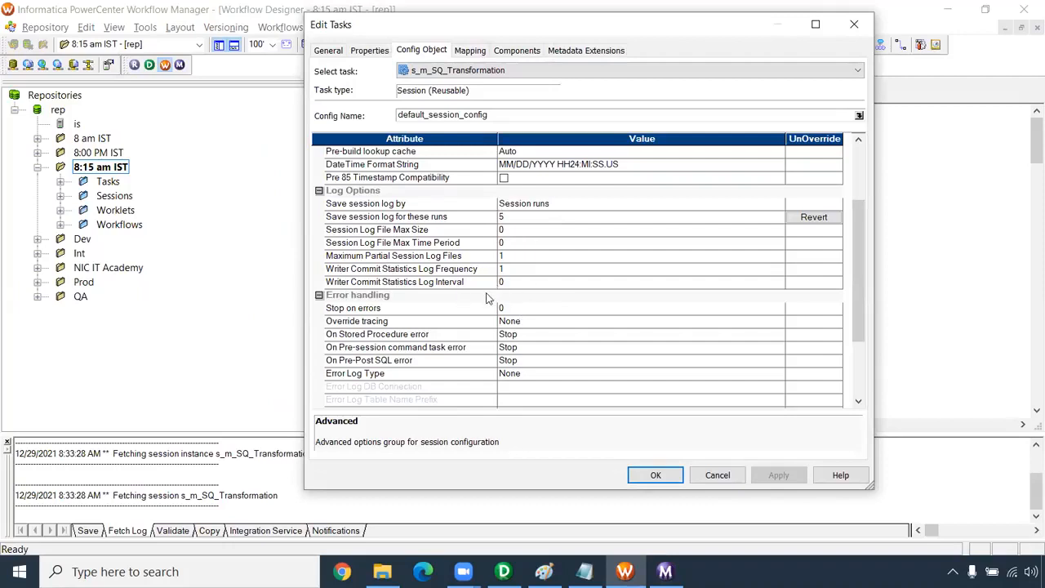
{"action": "left_click", "coordinate": [373, 322]}
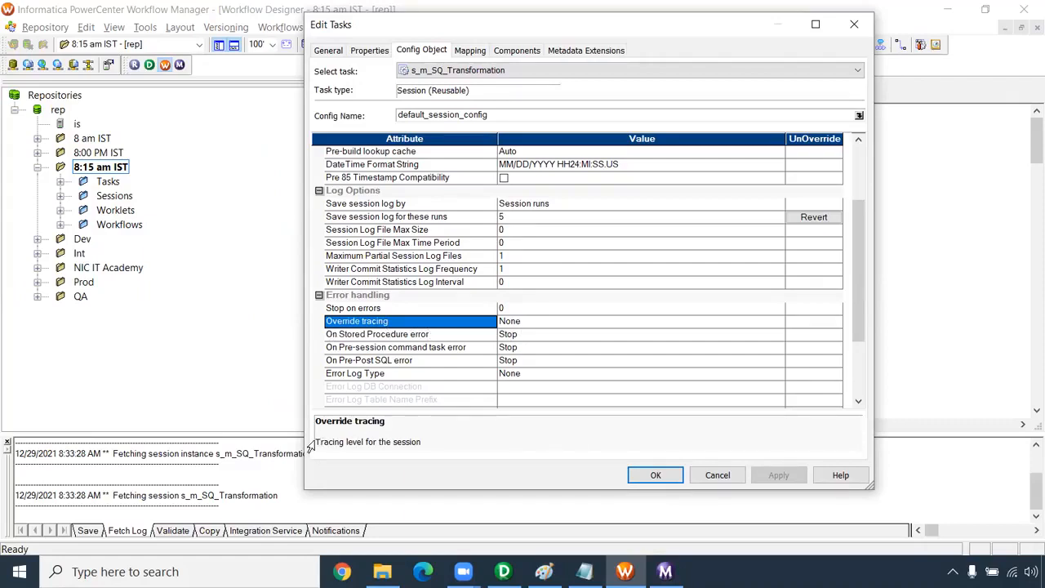
{"action": "left_click", "coordinate": [527, 321]}
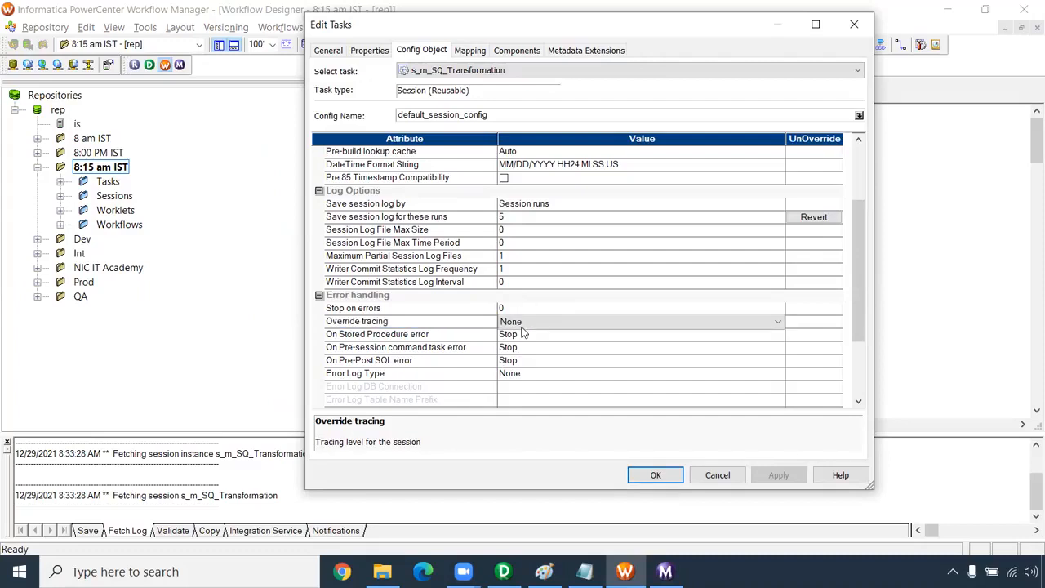
{"action": "left_click", "coordinate": [527, 321]}
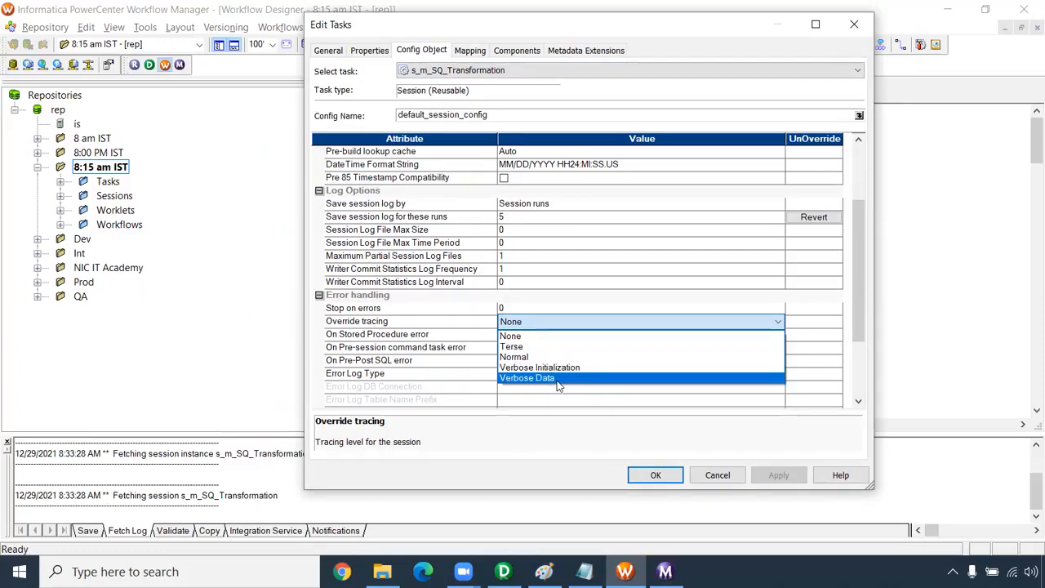
{"action": "left_click", "coordinate": [559, 380]}
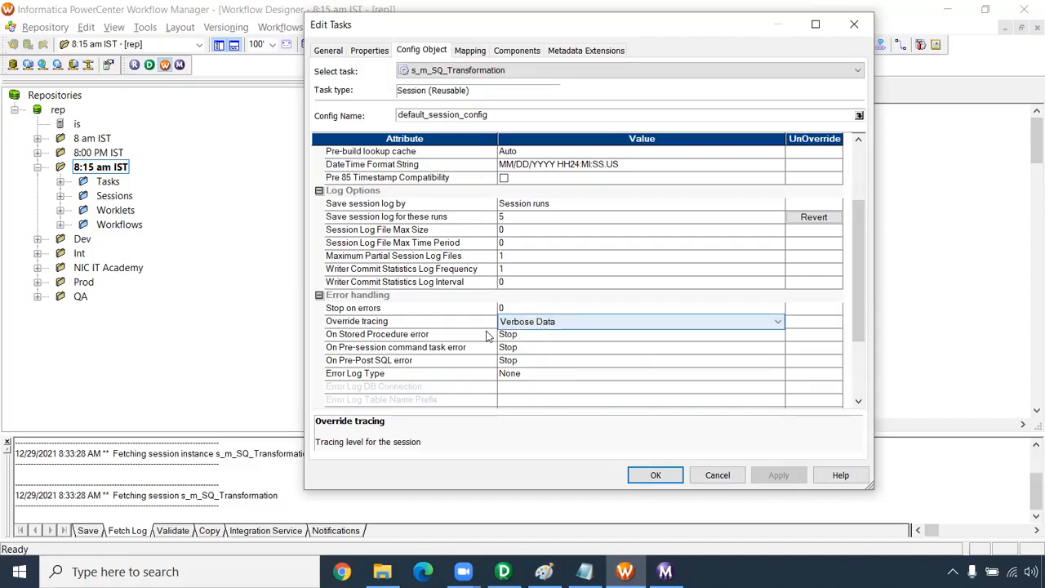
{"action": "left_click", "coordinate": [665, 475]}
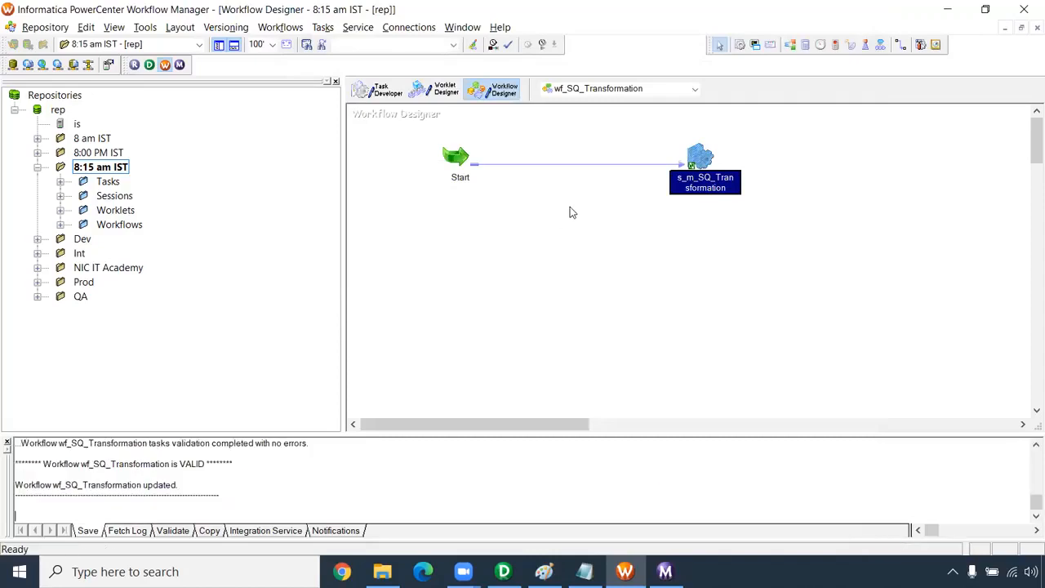
Step: Start a third wf_SQ_Transformation run, view its running session details, then return to SessLogs
{"action": "right_click", "coordinate": [570, 207]}
{"action": "left_click", "coordinate": [618, 394]}
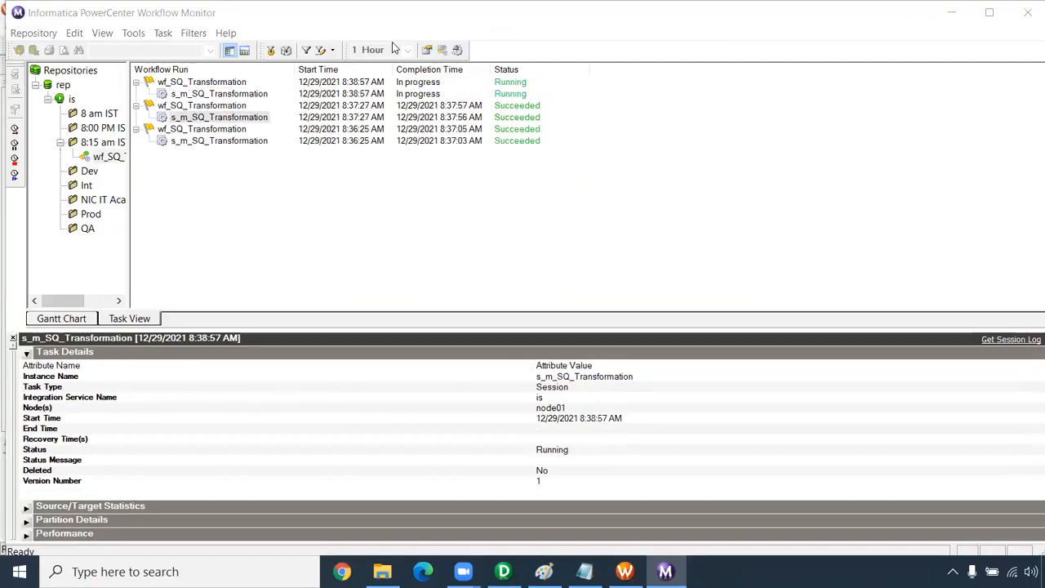
{"action": "left_click", "coordinate": [197, 95]}
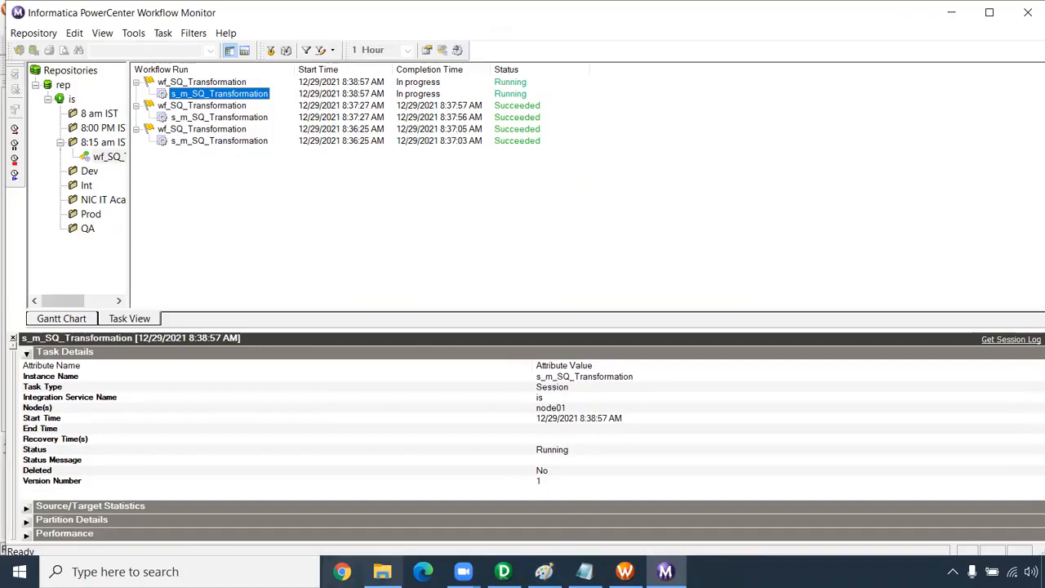
{"action": "left_click", "coordinate": [382, 571]}
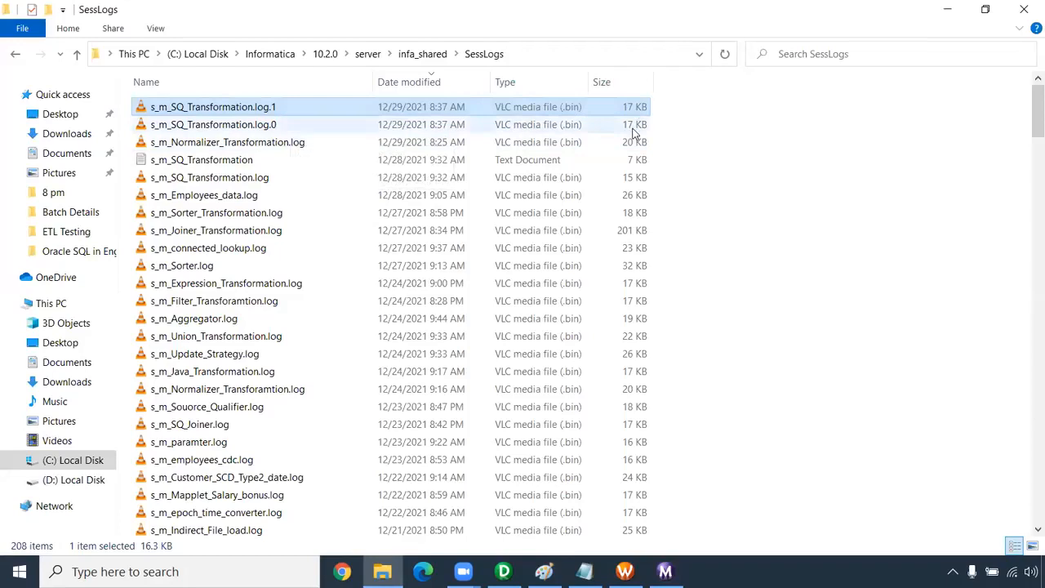
Step: Select s_m_SQ_Transformation.log.2 in SessLogs and check it reaches 186 KB, returning to Workflow Monitor
{"action": "mouse_move", "coordinate": [625, 571]}
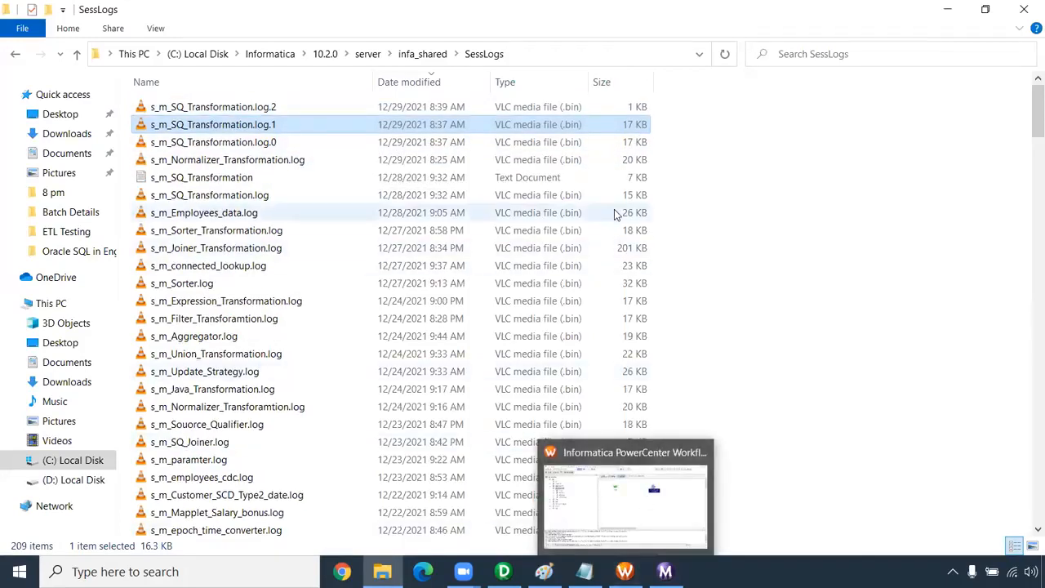
{"action": "left_click", "coordinate": [235, 110]}
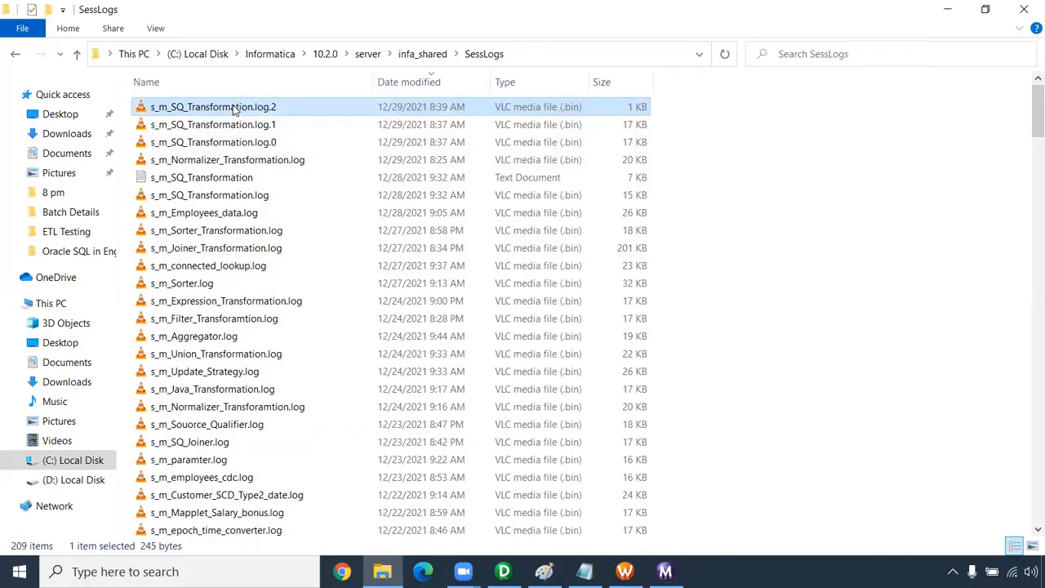
{"action": "left_click", "coordinate": [666, 571]}
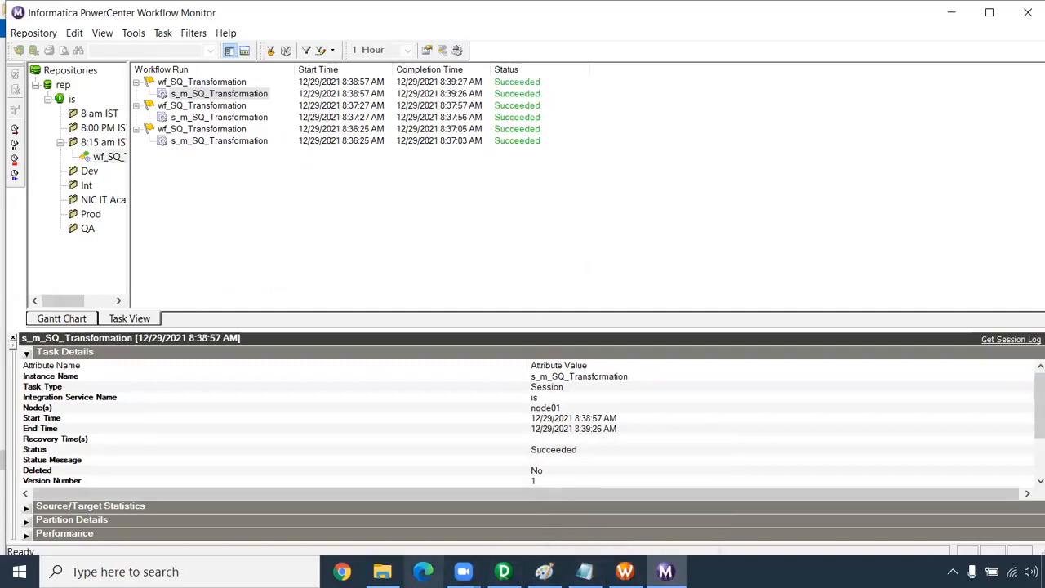
{"action": "left_click", "coordinate": [382, 571]}
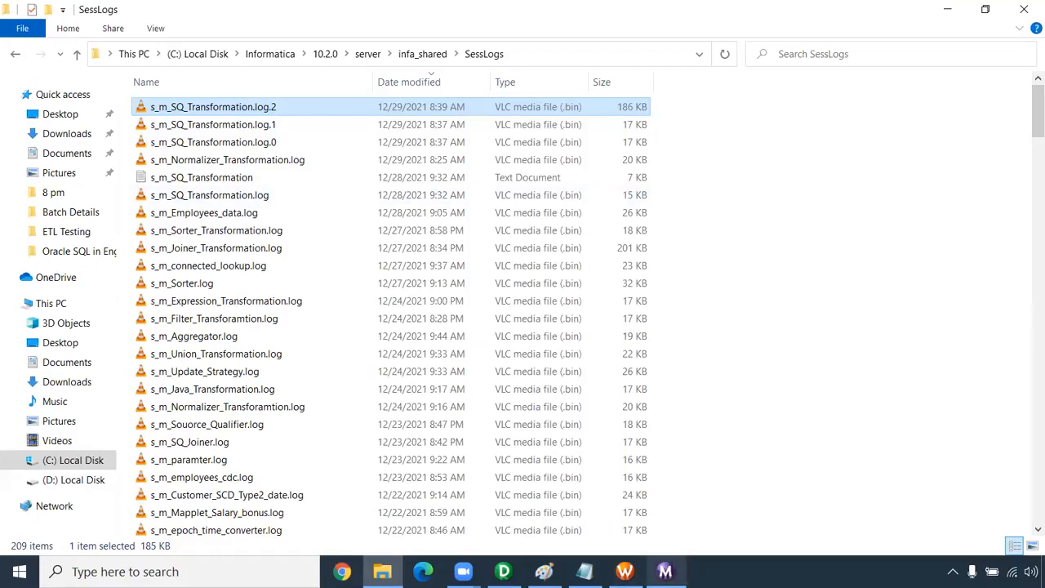
{"action": "left_click", "coordinate": [665, 572]}
{"action": "right_click", "coordinate": [267, 96]}
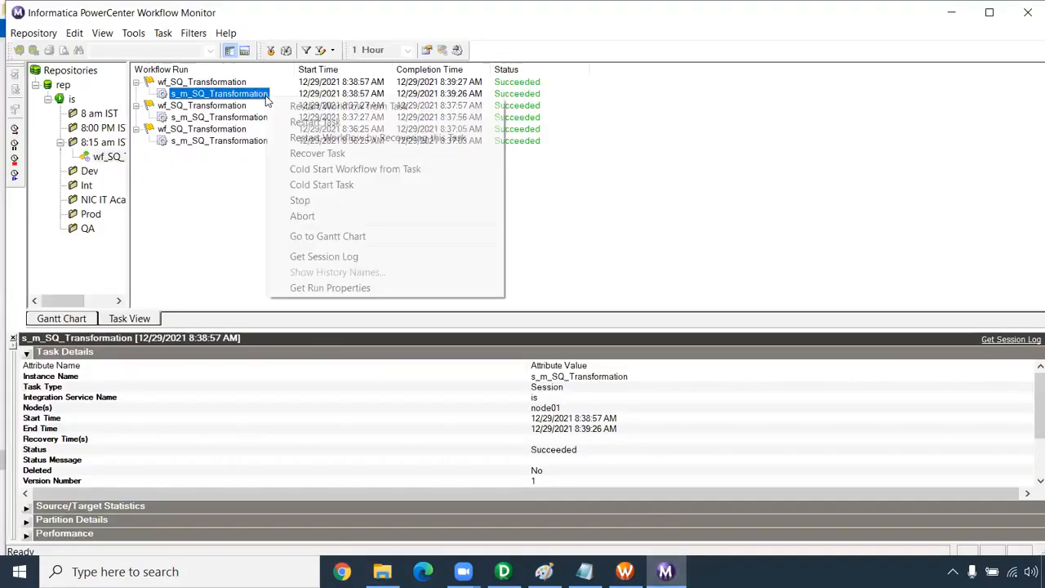
{"action": "left_click", "coordinate": [324, 256]}
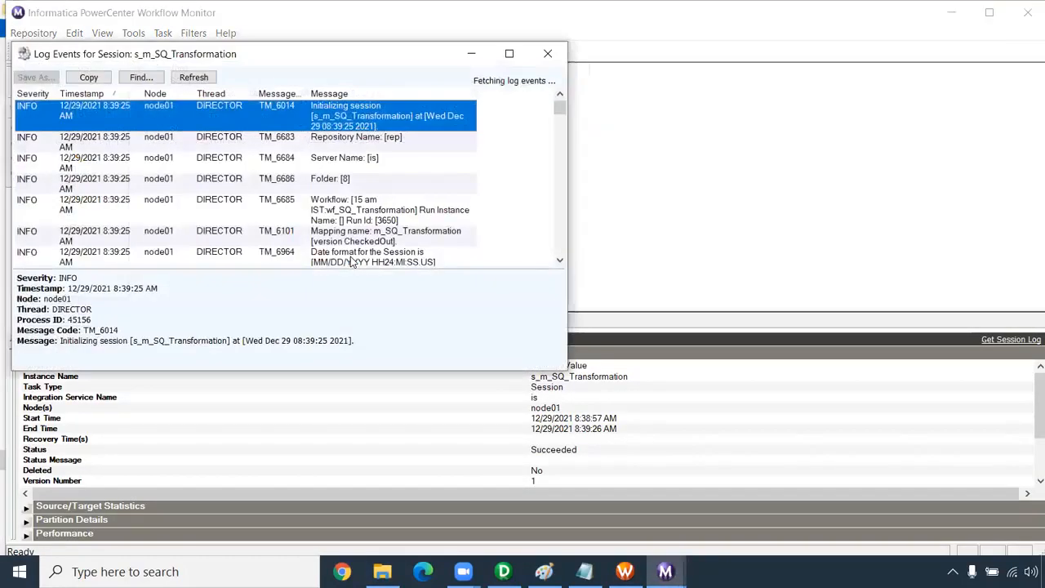
{"action": "left_click", "coordinate": [510, 54]}
{"action": "scroll", "coordinate": [620, 196], "scroll_direction": "down", "scroll_amount": 5}
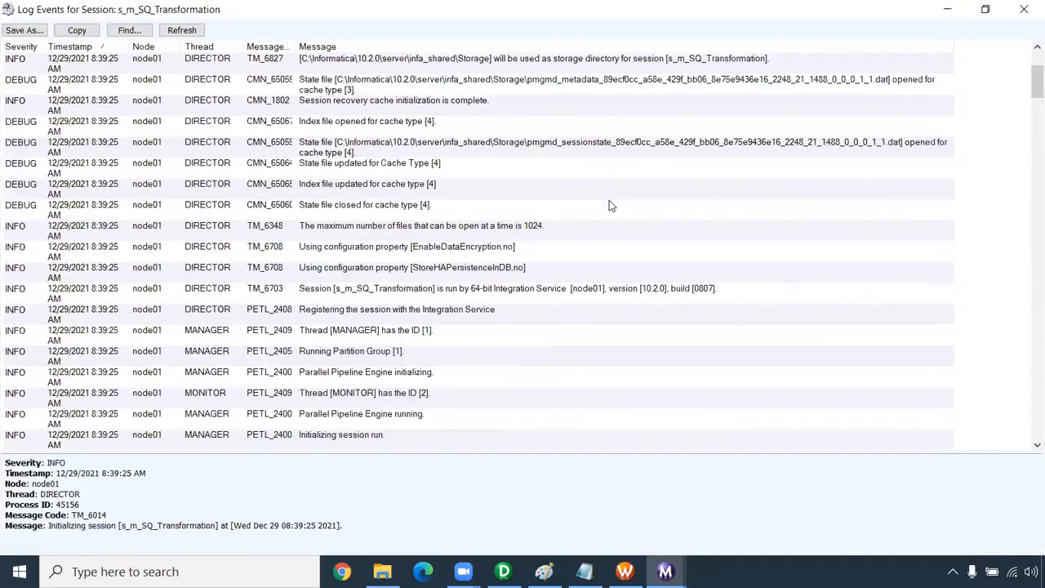
{"action": "scroll", "coordinate": [609, 200], "scroll_direction": "down", "scroll_amount": 20}
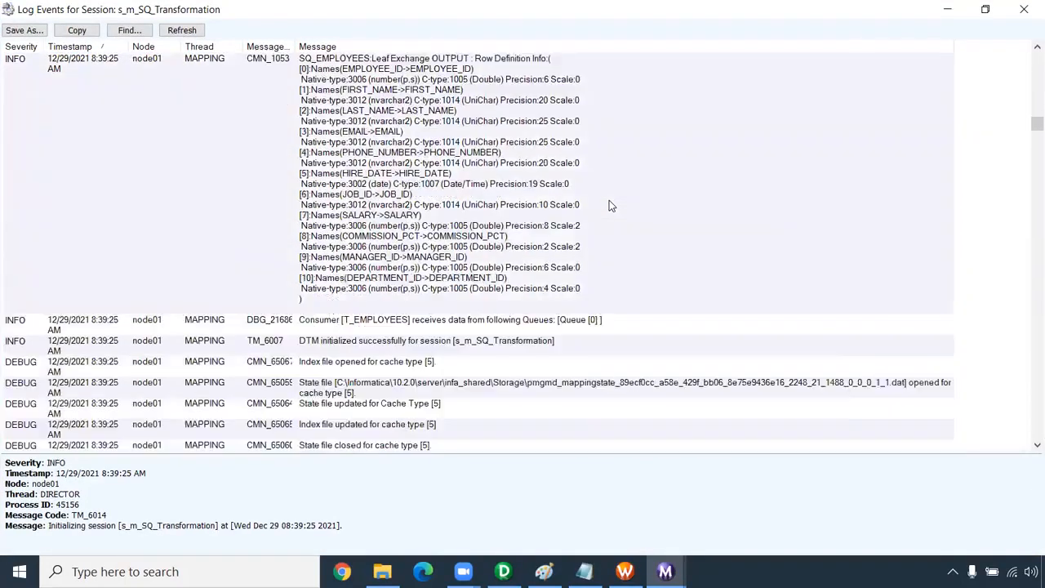
{"action": "scroll", "coordinate": [611, 207], "scroll_direction": "down", "scroll_amount": 4}
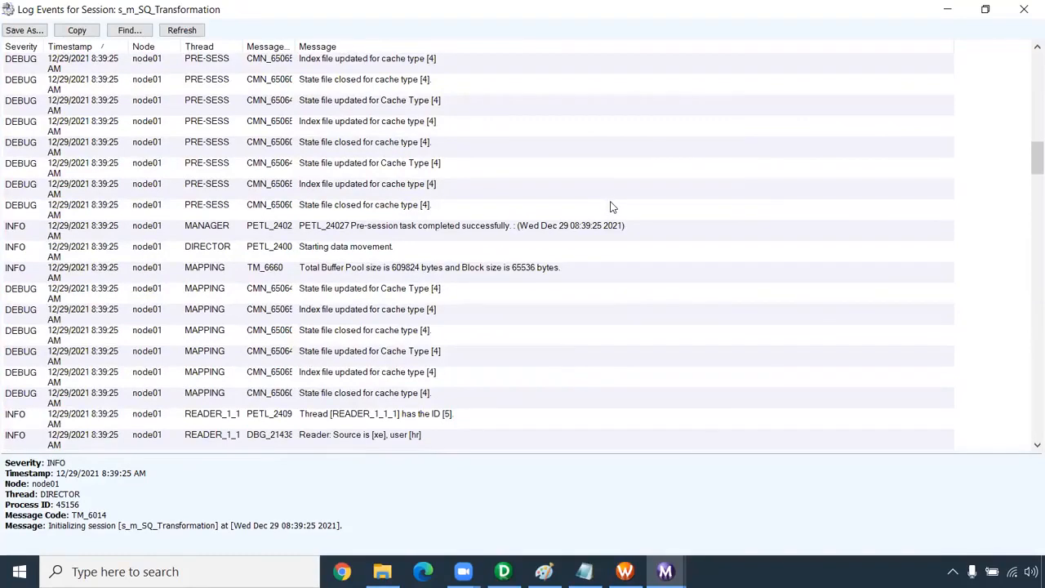
{"action": "scroll", "coordinate": [610, 206], "scroll_direction": "up", "scroll_amount": 2}
{"action": "scroll", "coordinate": [449, 183], "scroll_direction": "down", "scroll_amount": 7}
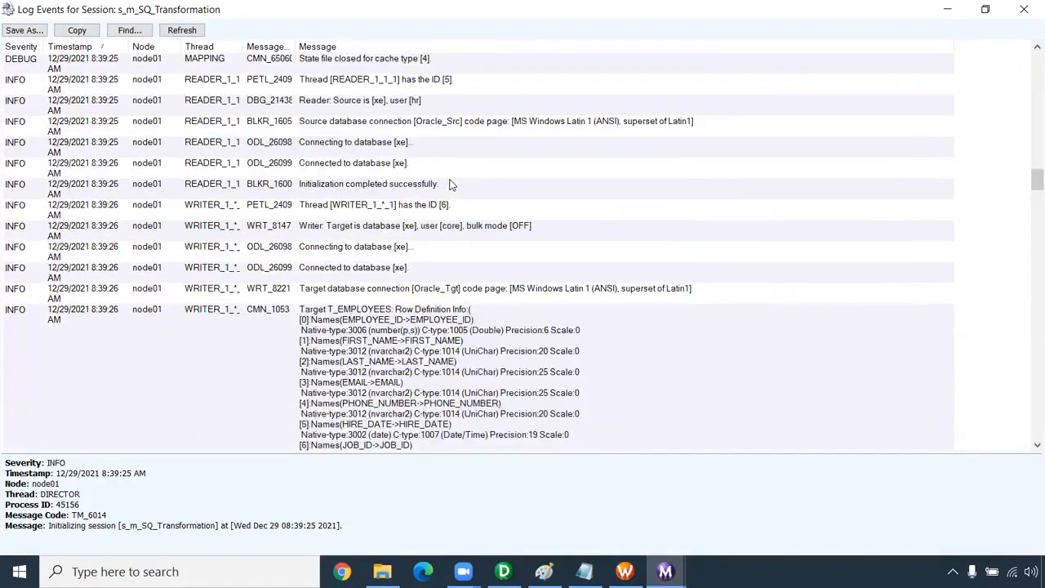
{"action": "scroll", "coordinate": [450, 182], "scroll_direction": "down", "scroll_amount": 12}
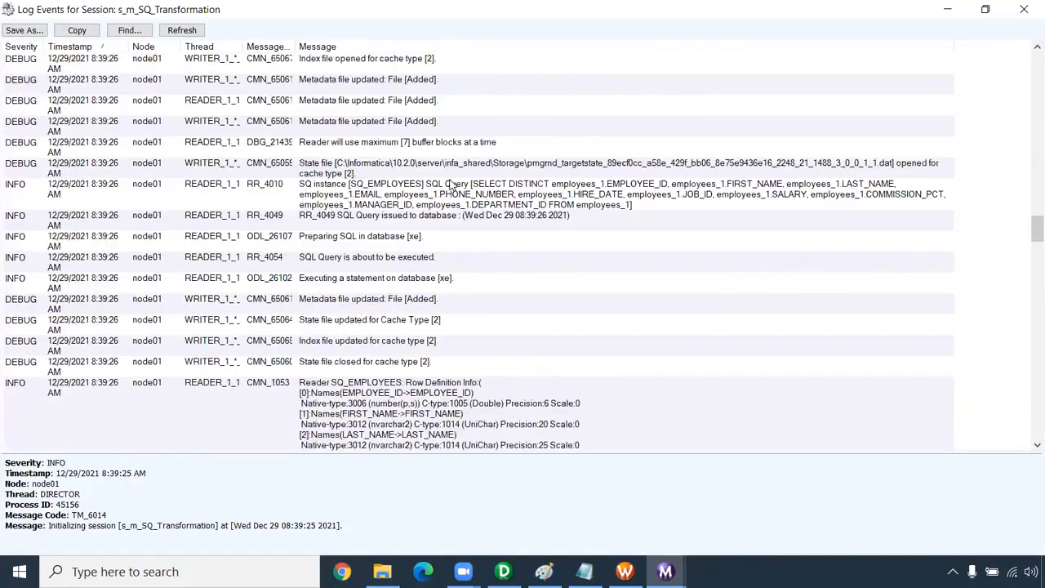
{"action": "scroll", "coordinate": [450, 183], "scroll_direction": "down", "scroll_amount": 10}
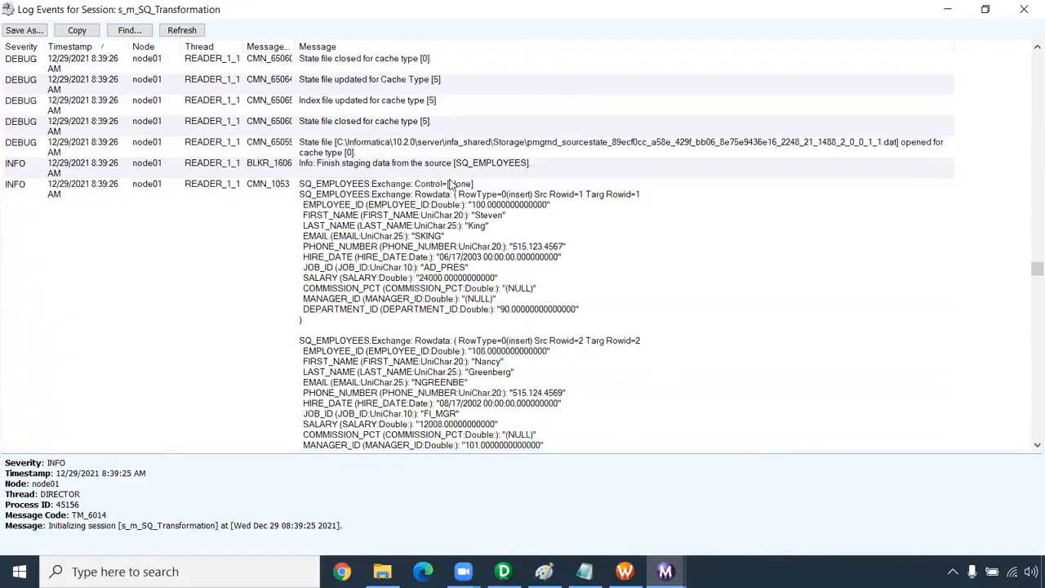
{"action": "left_click", "coordinate": [525, 282]}
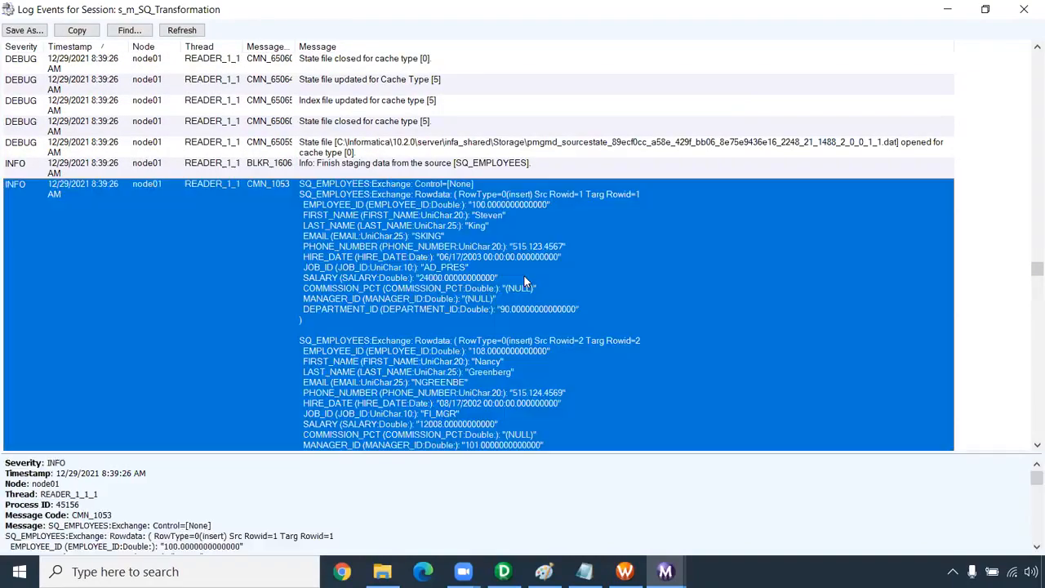
{"action": "scroll", "coordinate": [742, 317], "scroll_direction": "down", "scroll_amount": 6}
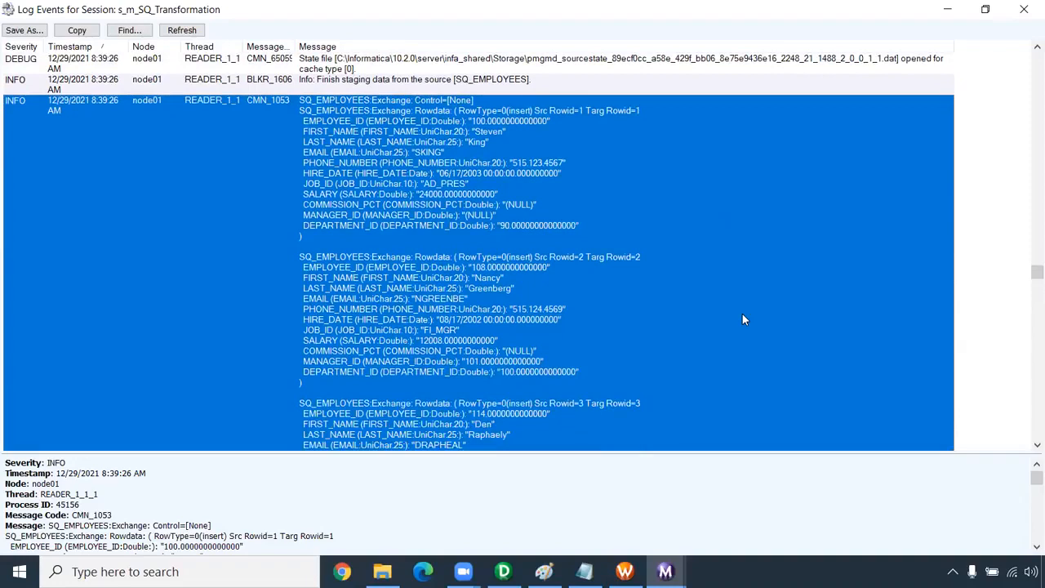
{"action": "left_click", "coordinate": [437, 289]}
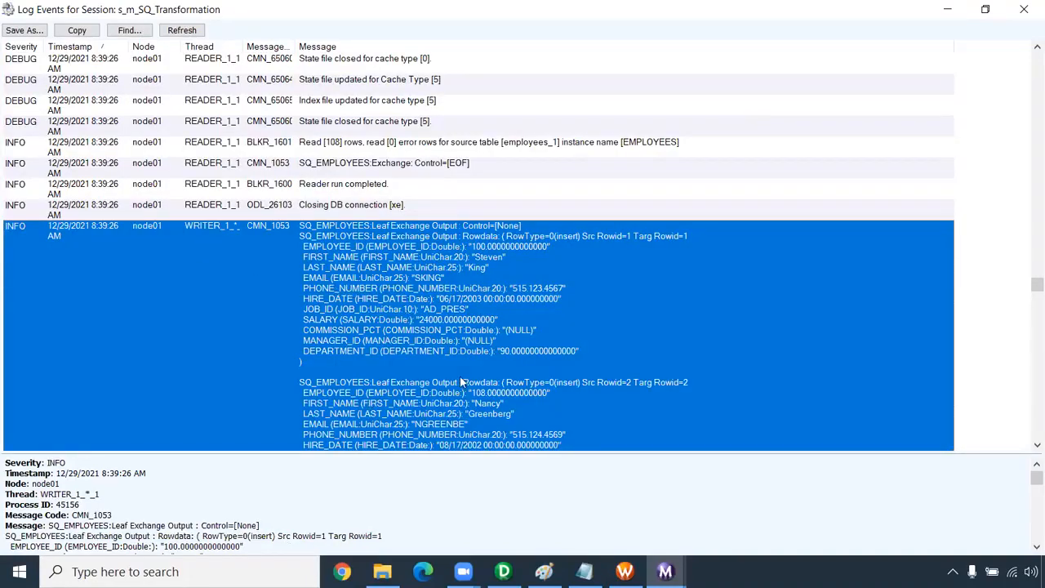
{"action": "scroll", "coordinate": [472, 386], "scroll_direction": "down", "scroll_amount": 4}
{"action": "scroll", "coordinate": [476, 390], "scroll_direction": "down", "scroll_amount": 10}
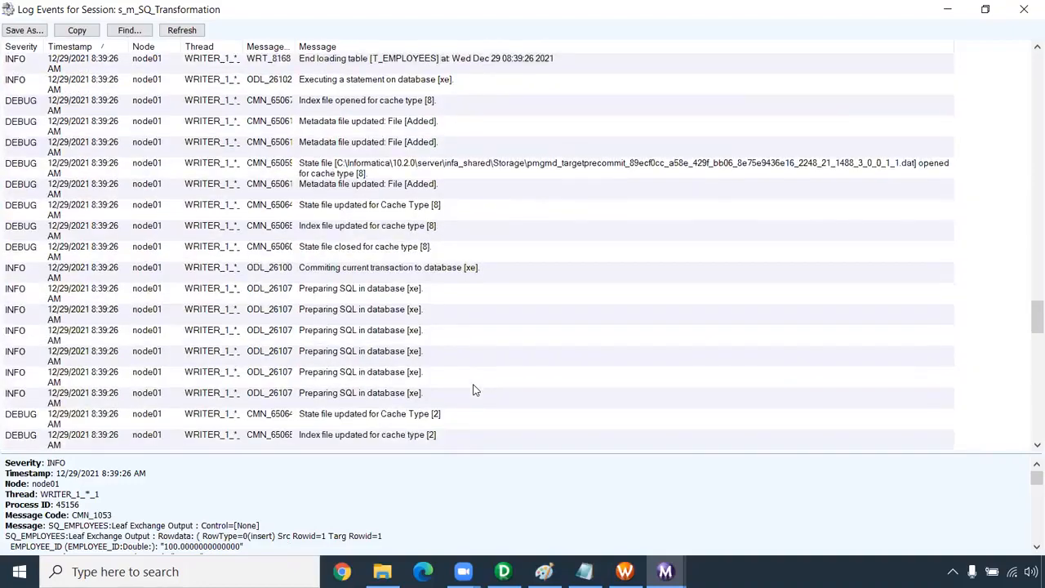
{"action": "scroll", "coordinate": [475, 390], "scroll_direction": "down", "scroll_amount": 12}
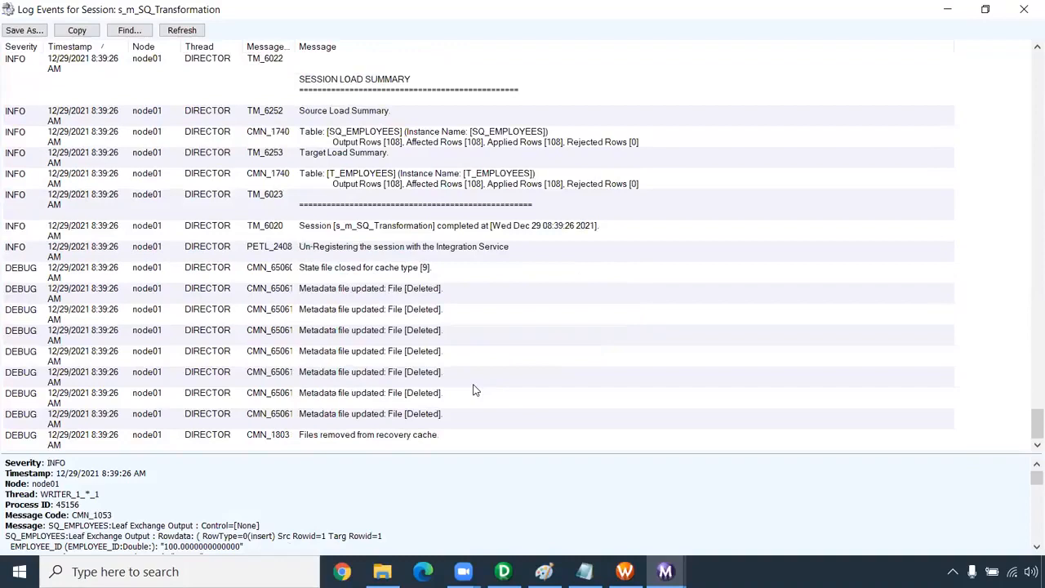
{"action": "scroll", "coordinate": [175, 510], "scroll_direction": "down", "scroll_amount": 20}
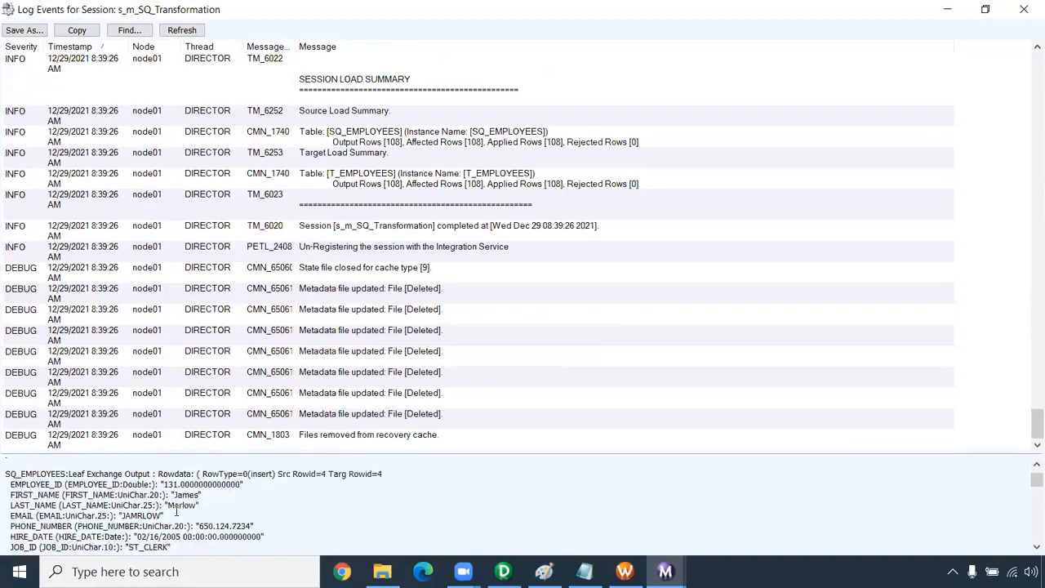
{"action": "scroll", "coordinate": [312, 529], "scroll_direction": "down", "scroll_amount": 5}
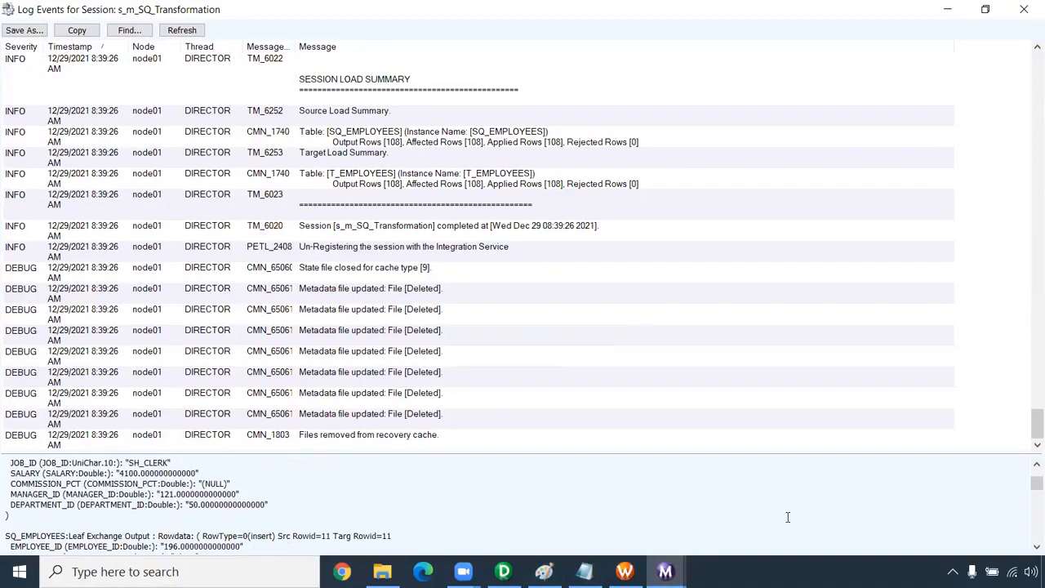
{"action": "scroll", "coordinate": [1026, 498], "scroll_direction": "down", "scroll_amount": 6}
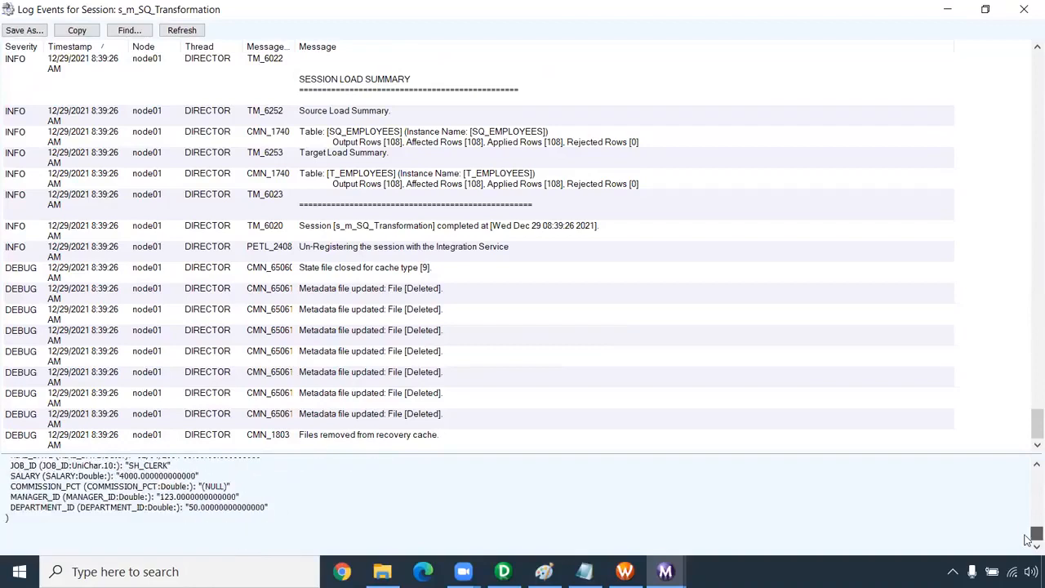
{"action": "left_click_drag", "start_coordinate": [1033, 483], "coordinate": [1033, 472]}
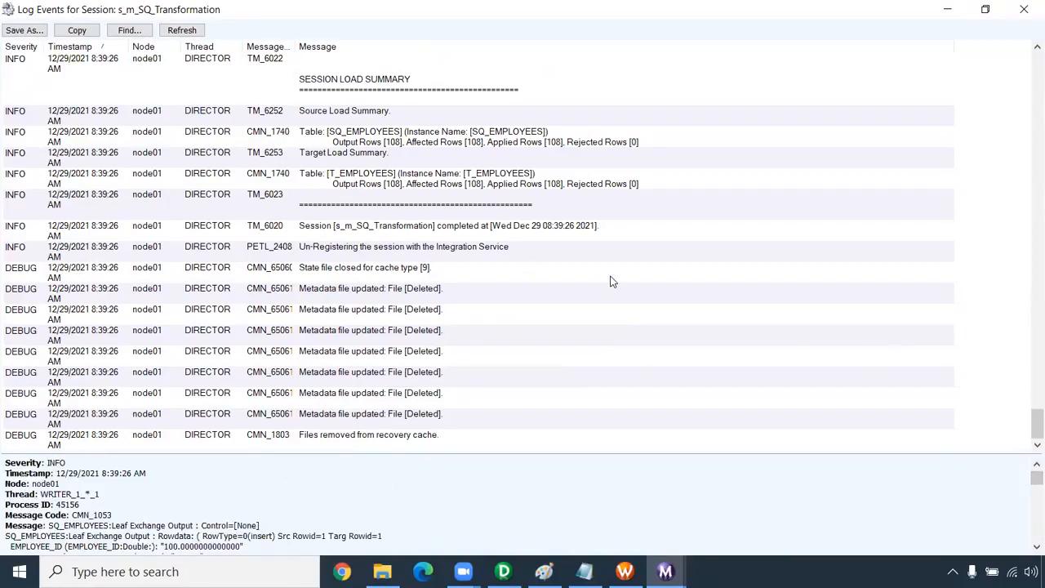
{"action": "left_click", "coordinate": [1019, 7]}
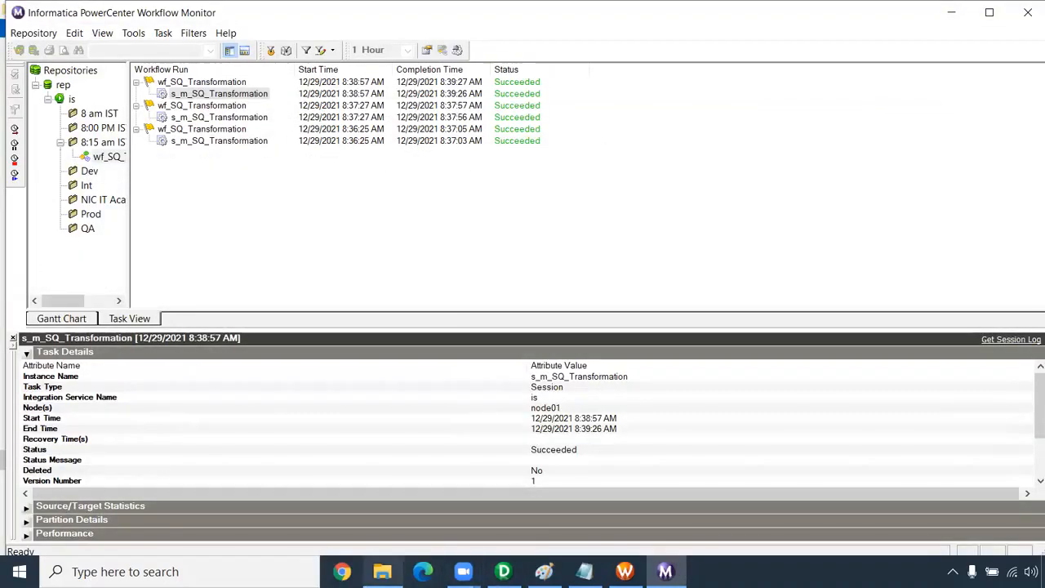
Step: Look at the SessLogs folder in Explorer again, then switch to Workflow Manager
{"action": "left_click", "coordinate": [382, 572]}
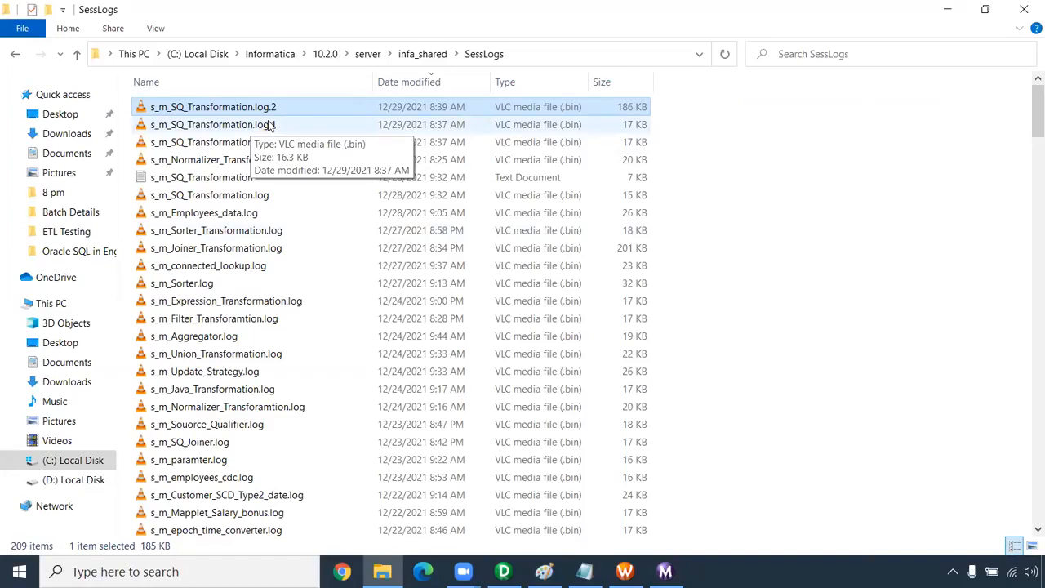
{"action": "left_click", "coordinate": [626, 570]}
Step: Open the s_m_SQ_Transformation session's Edit Tasks and review the T_EMPLOYEES target and Config Object settings
{"action": "double_click", "coordinate": [700, 157]}
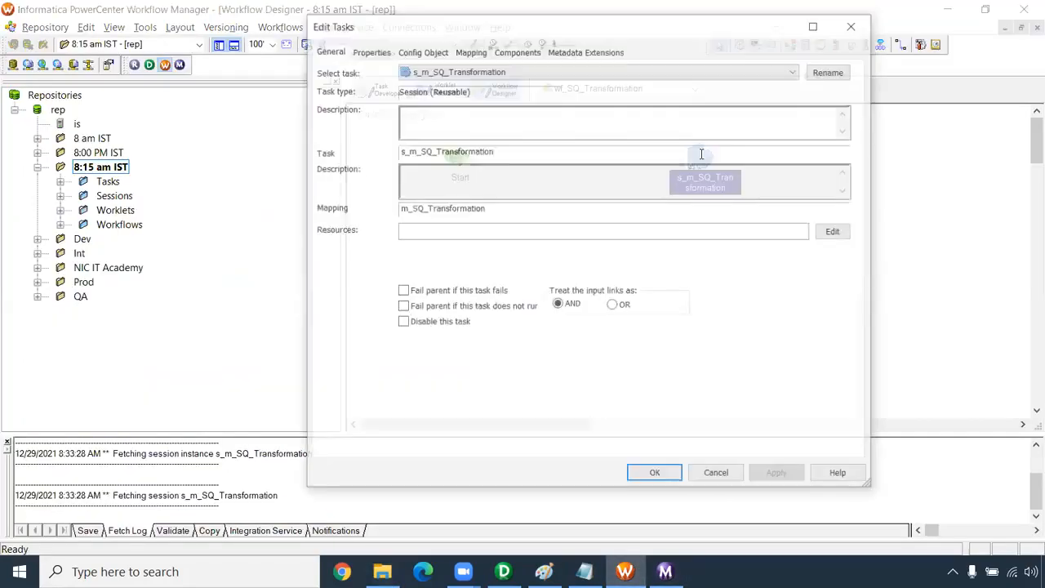
{"action": "left_click", "coordinate": [473, 52]}
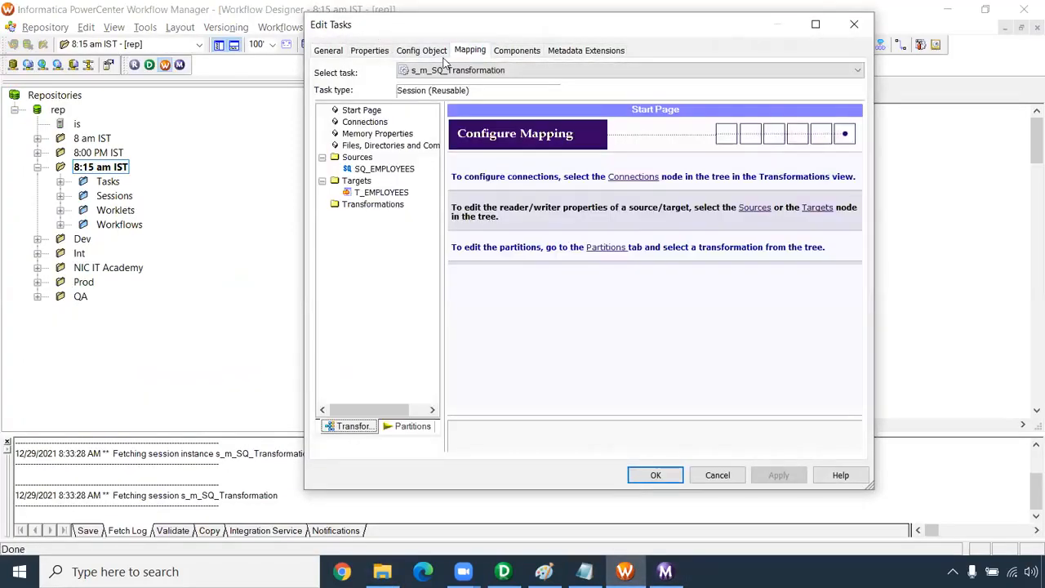
{"action": "left_click", "coordinate": [394, 192]}
{"action": "left_click", "coordinate": [417, 52]}
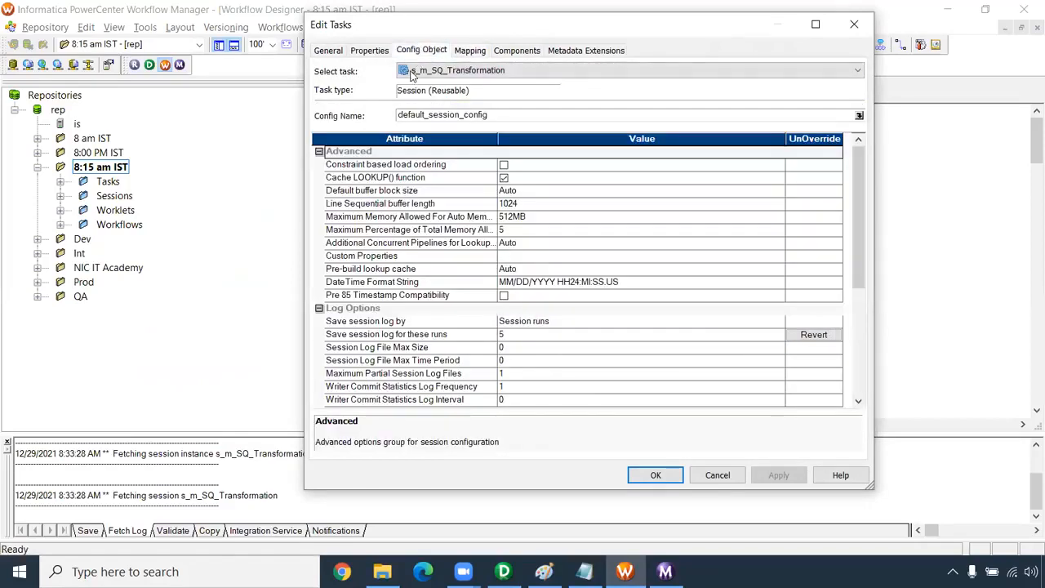
{"action": "scroll", "coordinate": [527, 301], "scroll_direction": "down", "scroll_amount": 6}
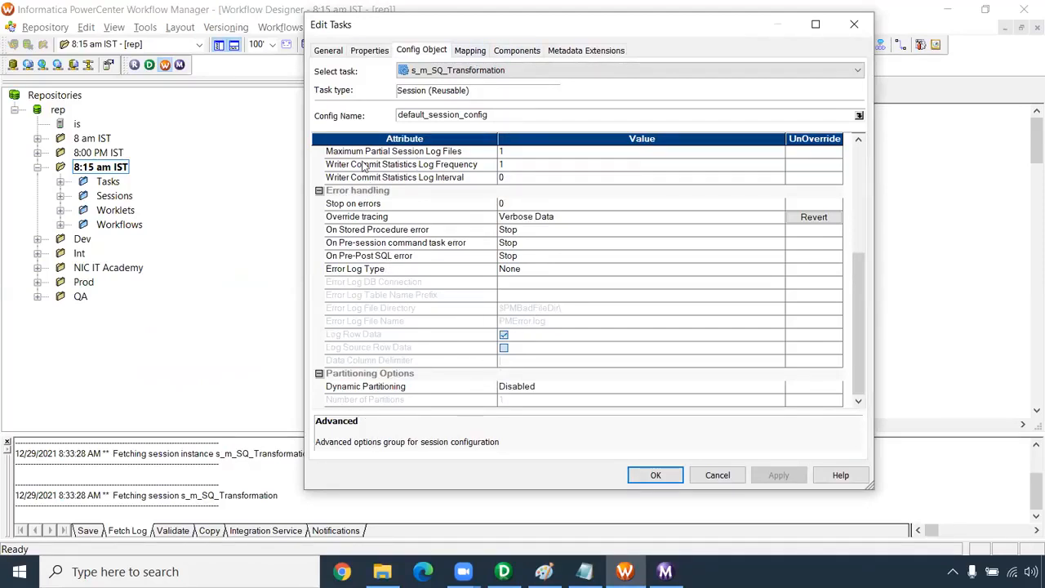
{"action": "scroll", "coordinate": [422, 313], "scroll_direction": "up", "scroll_amount": 6}
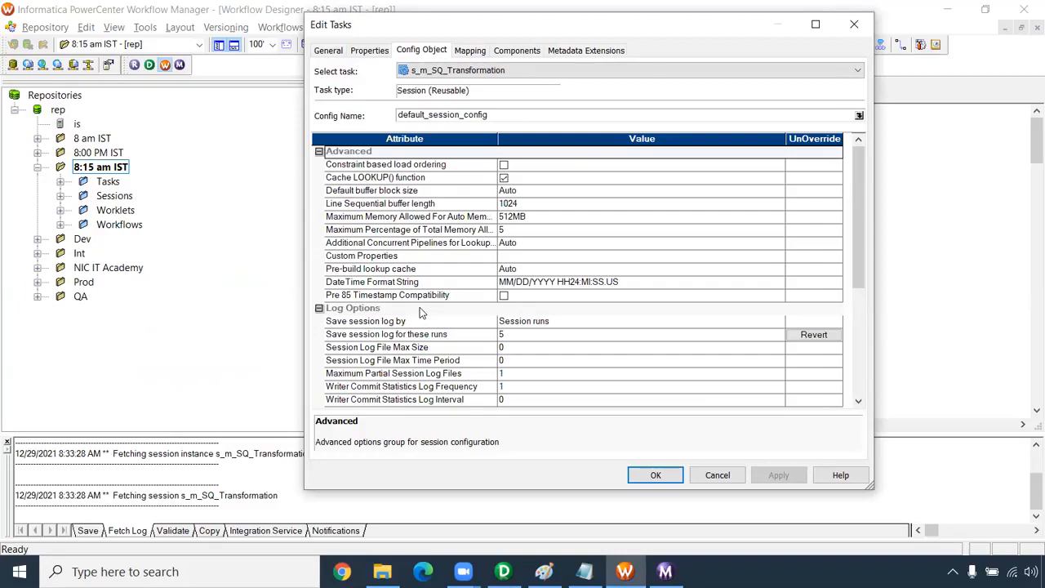
Step: Inspect the SQ_EMPLOYEES reader, connections, memory and log file properties, then cancel without saving
{"action": "left_click", "coordinate": [468, 52]}
{"action": "left_click", "coordinate": [384, 169]}
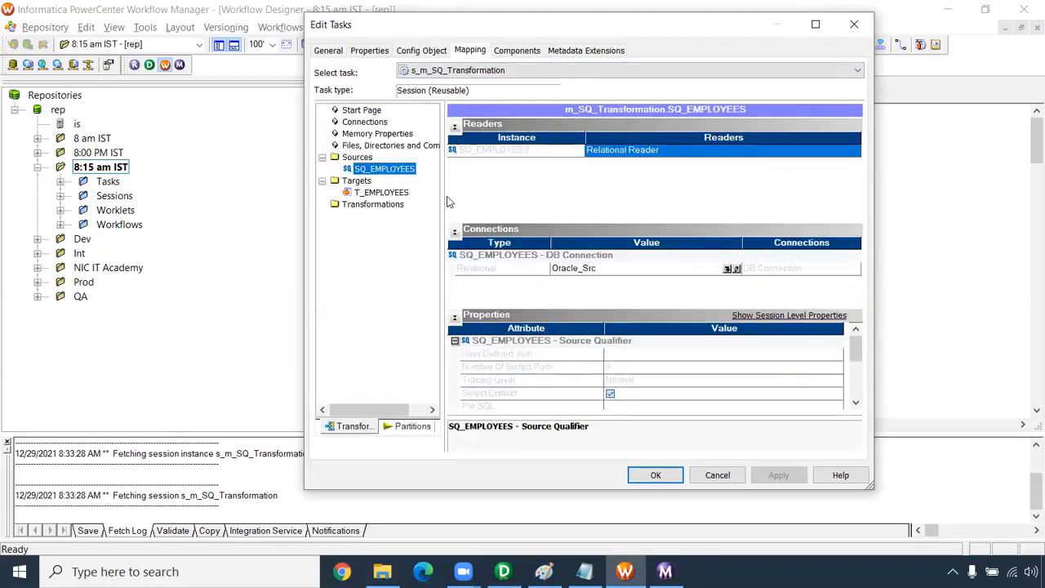
{"action": "left_click", "coordinate": [372, 122]}
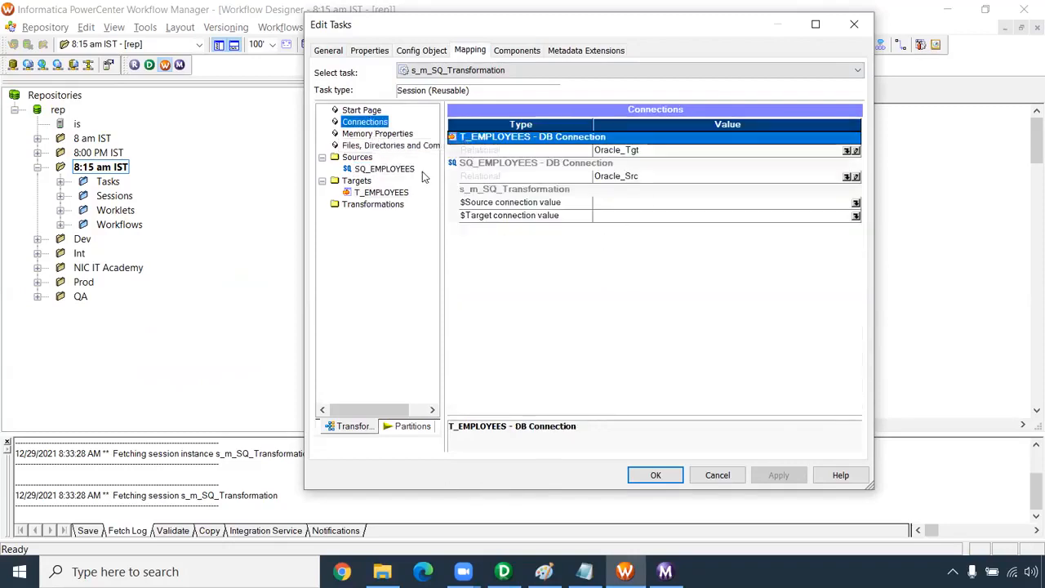
{"action": "left_click", "coordinate": [377, 134]}
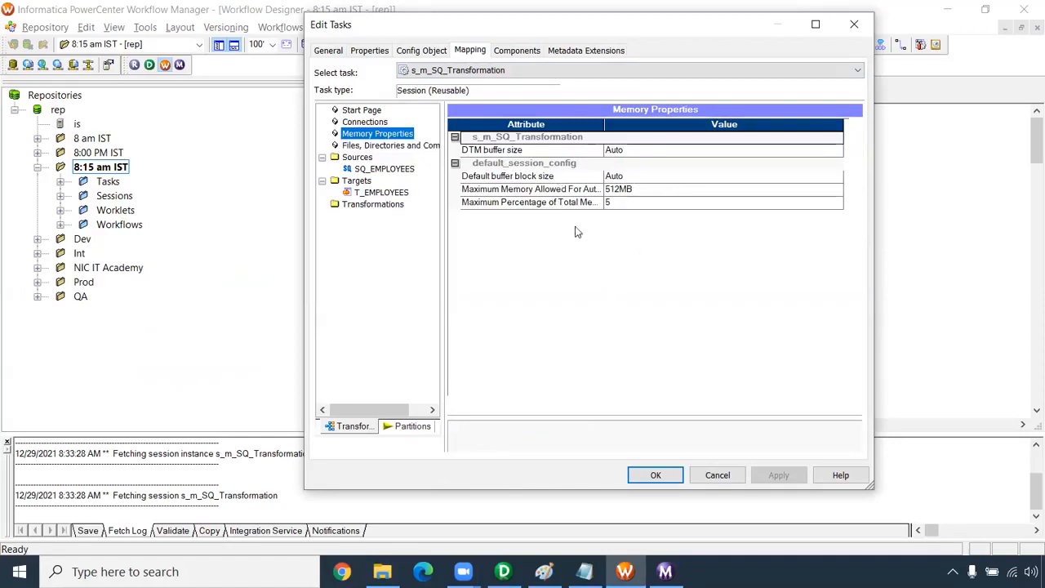
{"action": "left_click", "coordinate": [376, 145]}
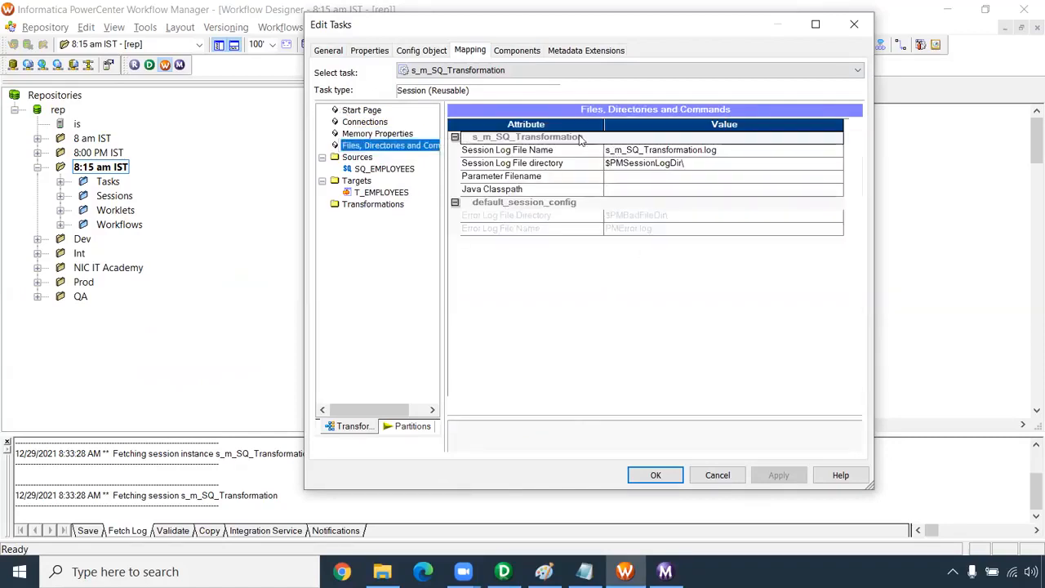
{"action": "left_click", "coordinate": [515, 178]}
{"action": "left_click", "coordinate": [513, 190]}
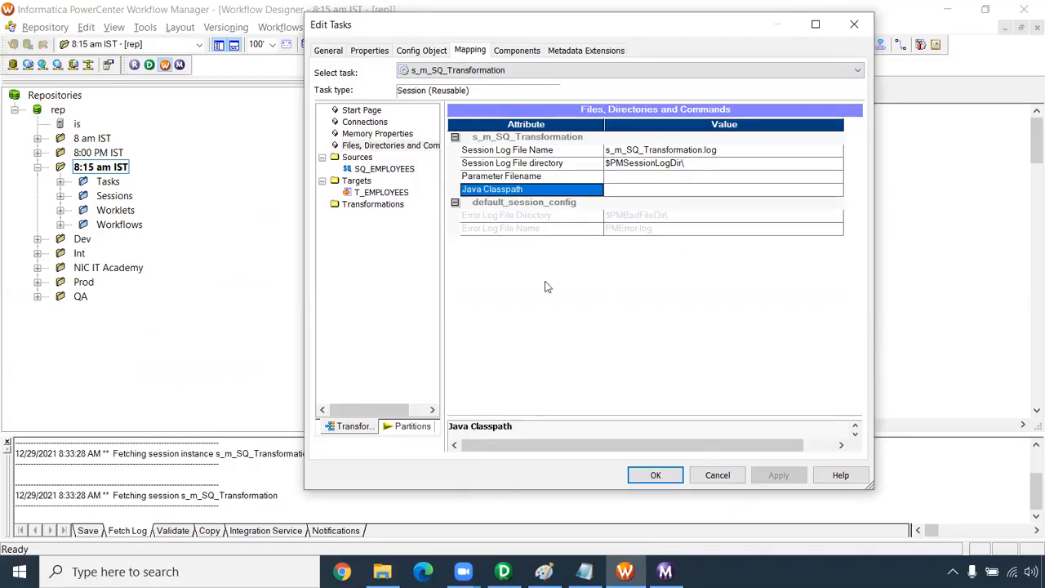
{"action": "left_click", "coordinate": [734, 482]}
{"action": "left_click", "coordinate": [287, 29]}
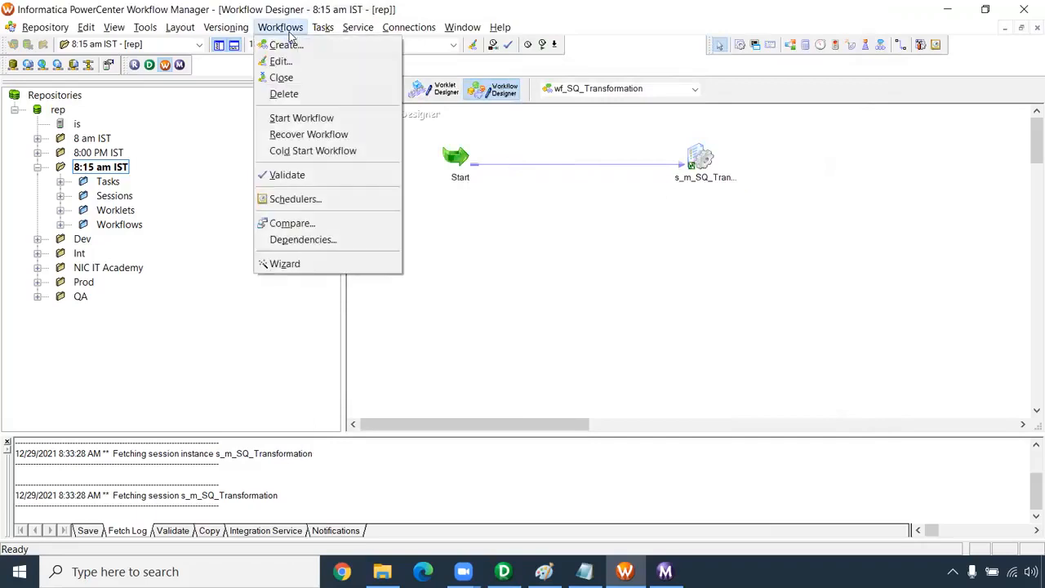
{"action": "left_click", "coordinate": [281, 62]}
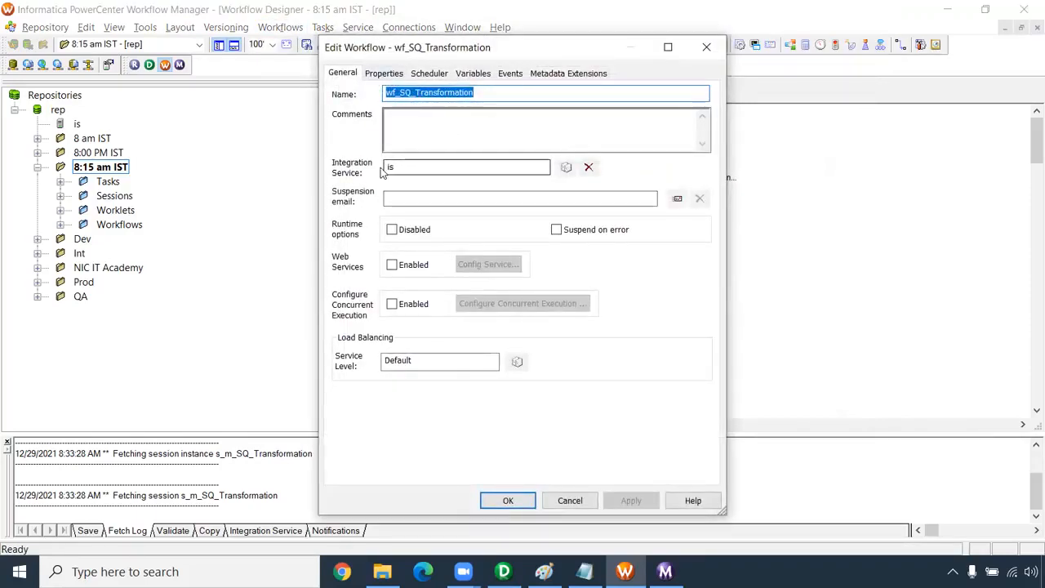
{"action": "left_click", "coordinate": [395, 75]}
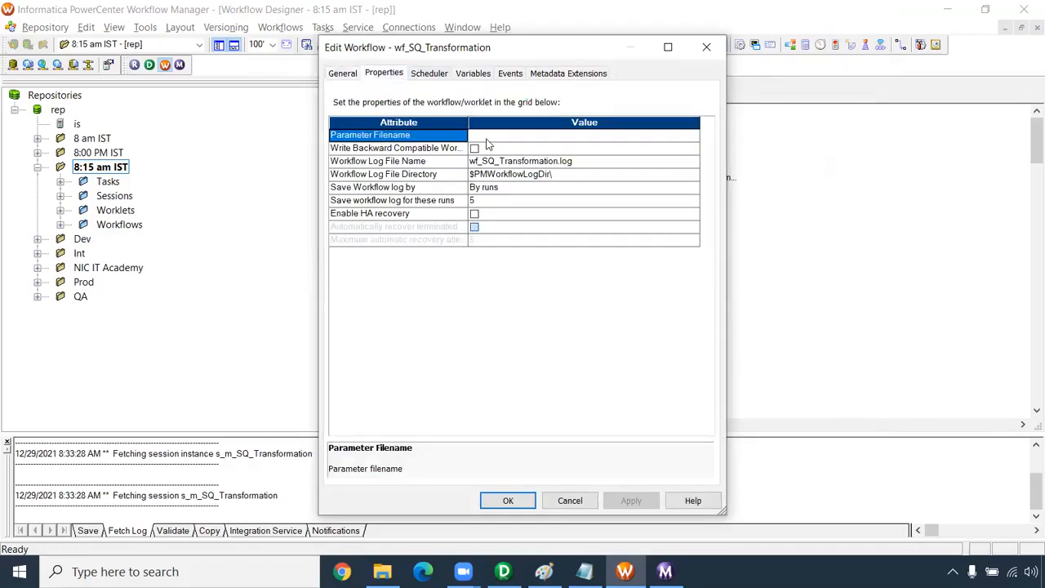
{"action": "left_click", "coordinate": [376, 150]}
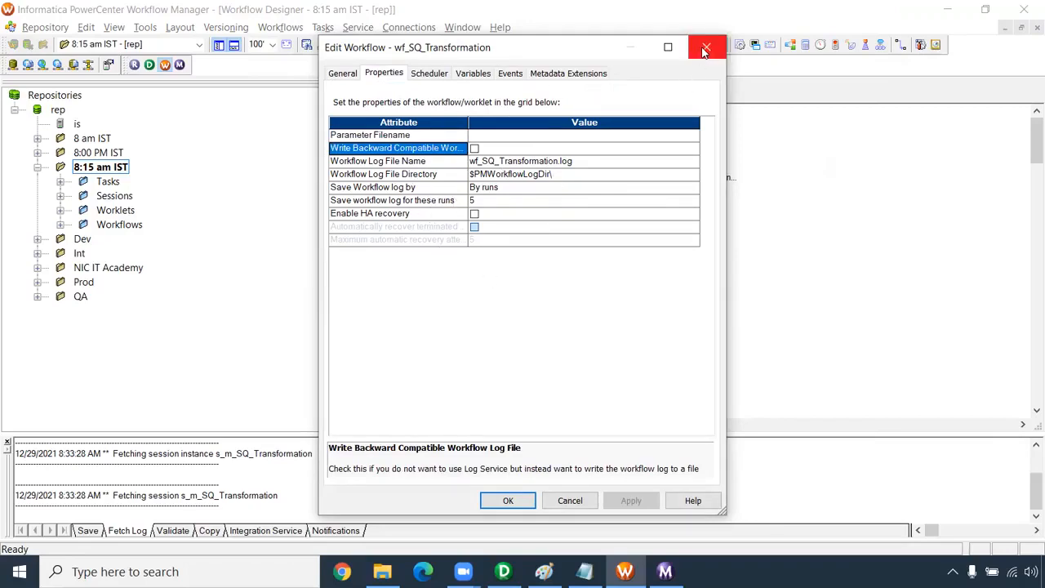
{"action": "left_click", "coordinate": [437, 77]}
{"action": "left_click", "coordinate": [475, 75]}
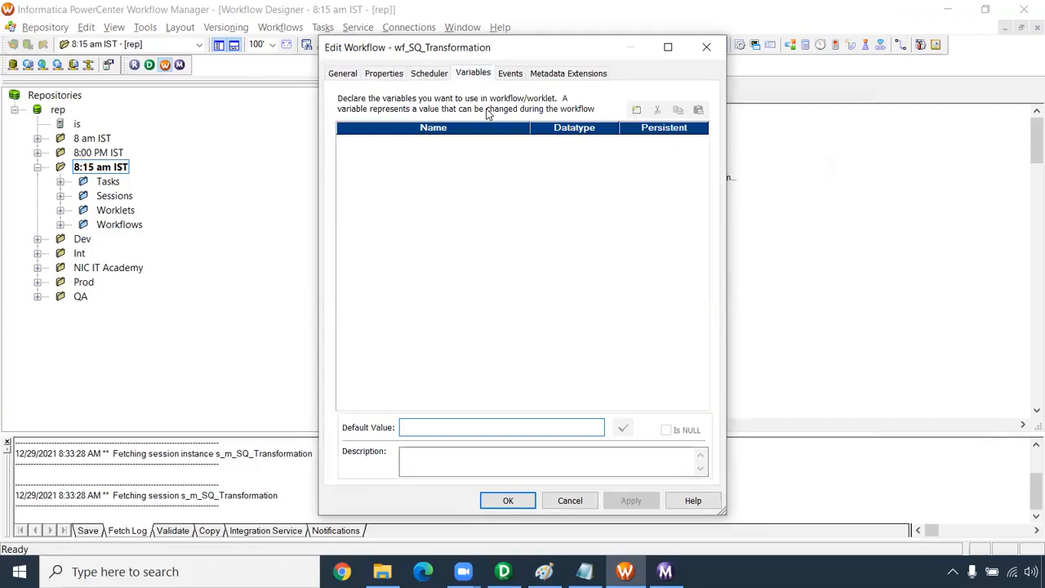
{"action": "left_click", "coordinate": [509, 74]}
{"action": "left_click", "coordinate": [706, 47]}
{"action": "left_click", "coordinate": [700, 157]}
{"action": "double_click", "coordinate": [699, 157]}
{"action": "left_click", "coordinate": [502, 50]}
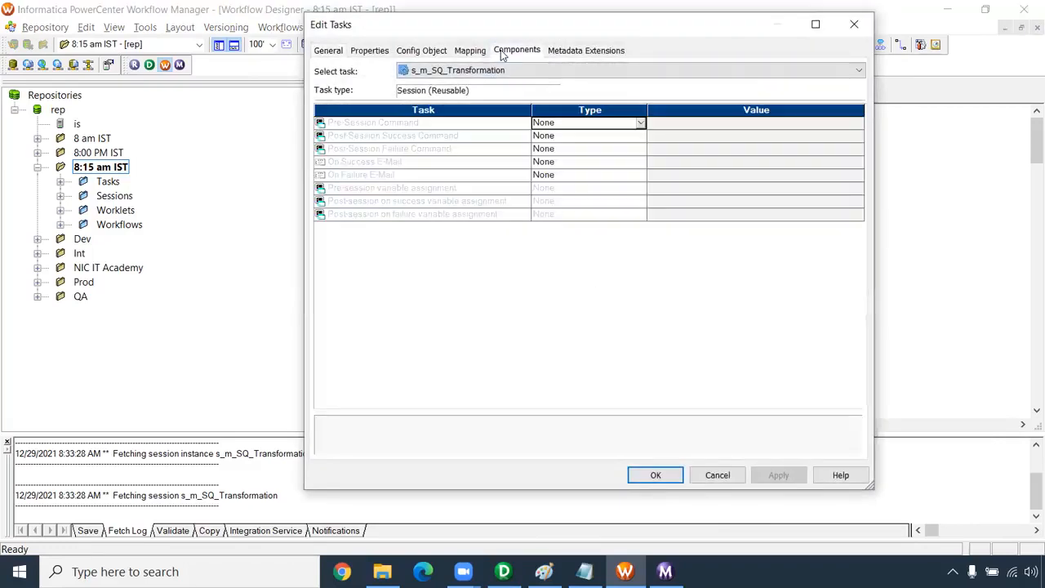
{"action": "left_click", "coordinate": [380, 124]}
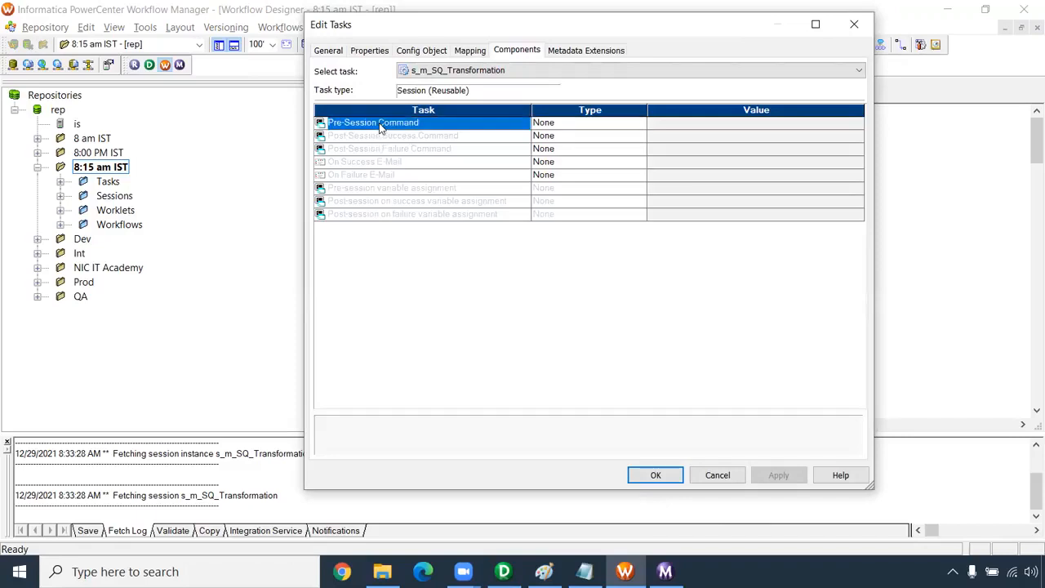
{"action": "left_click", "coordinate": [578, 127]}
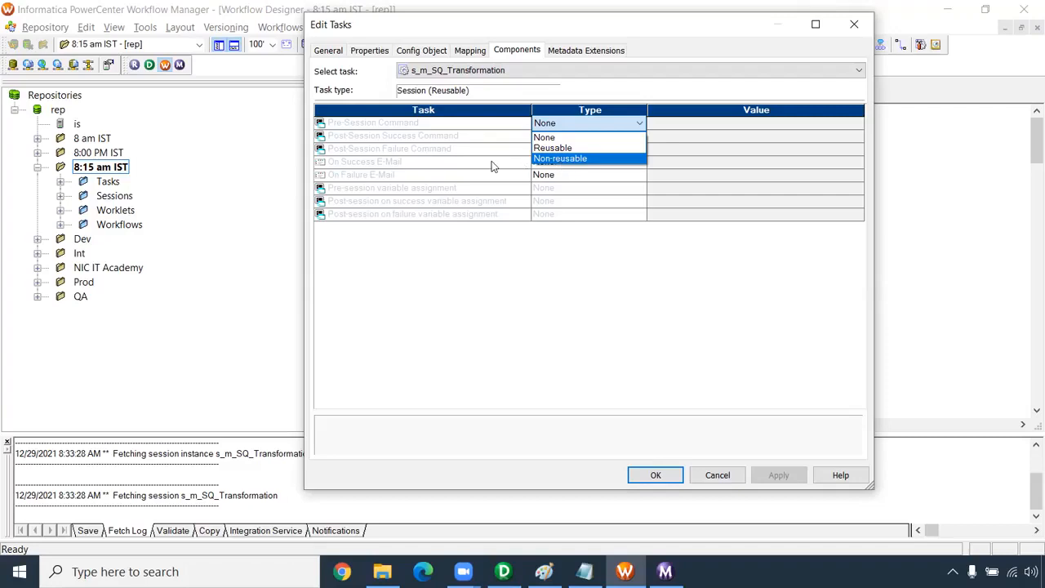
{"action": "left_click", "coordinate": [452, 155]}
{"action": "left_click", "coordinate": [452, 155]}
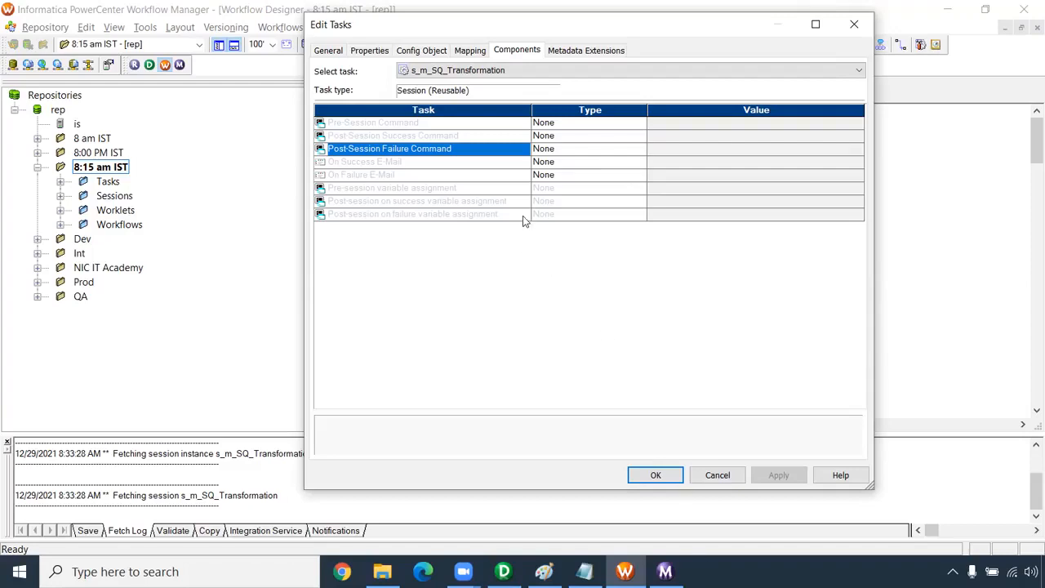
{"action": "left_click", "coordinate": [398, 188]}
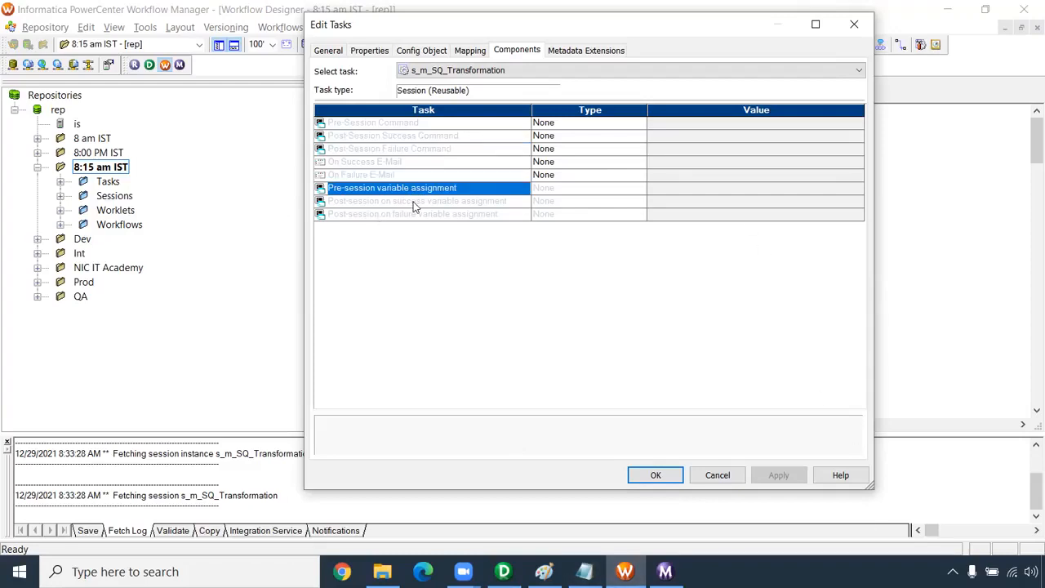
{"action": "left_click", "coordinate": [413, 200]}
{"action": "left_click", "coordinate": [408, 214]}
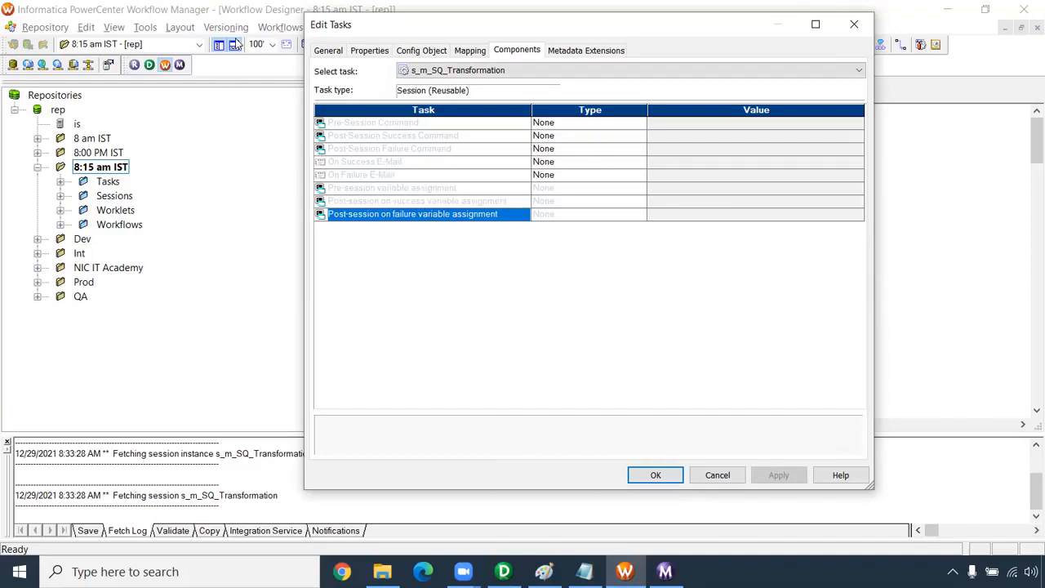
{"action": "left_click", "coordinate": [854, 24]}
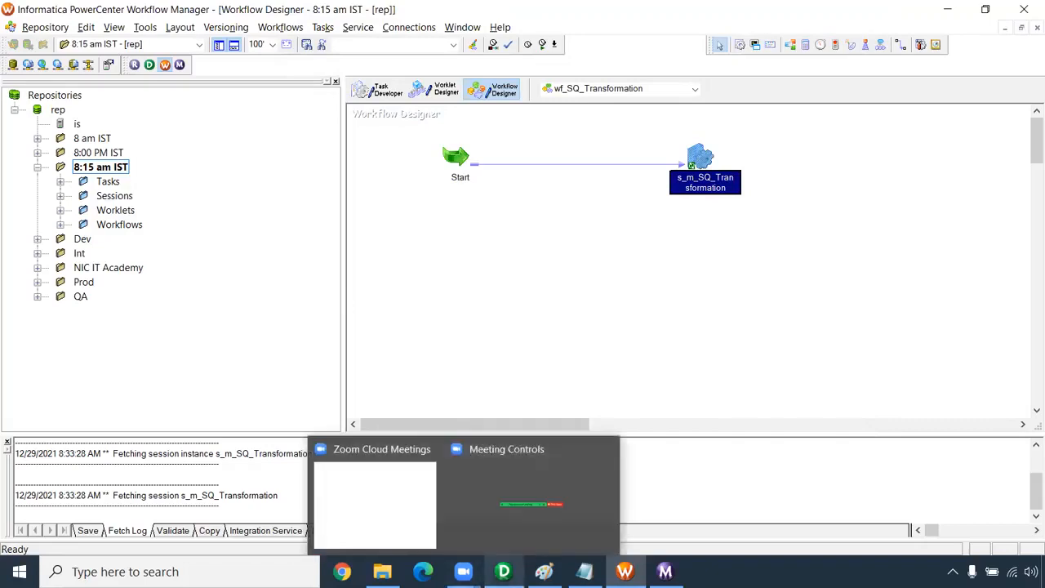
Step: Add the bold title 'Deployment Process' at the top-left of the canvas
{"action": "left_click", "coordinate": [544, 571]}
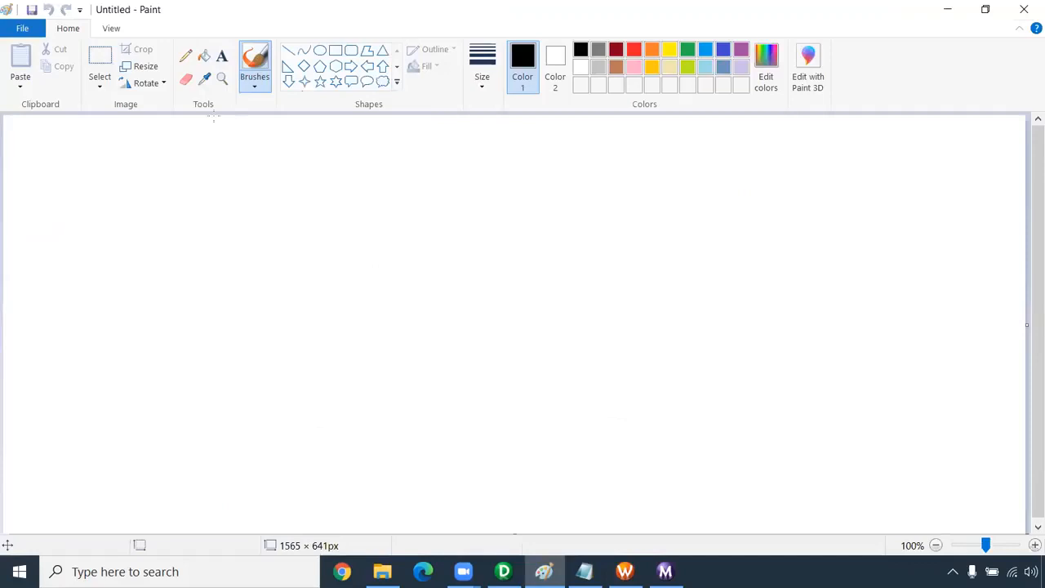
{"action": "left_click", "coordinate": [221, 55]}
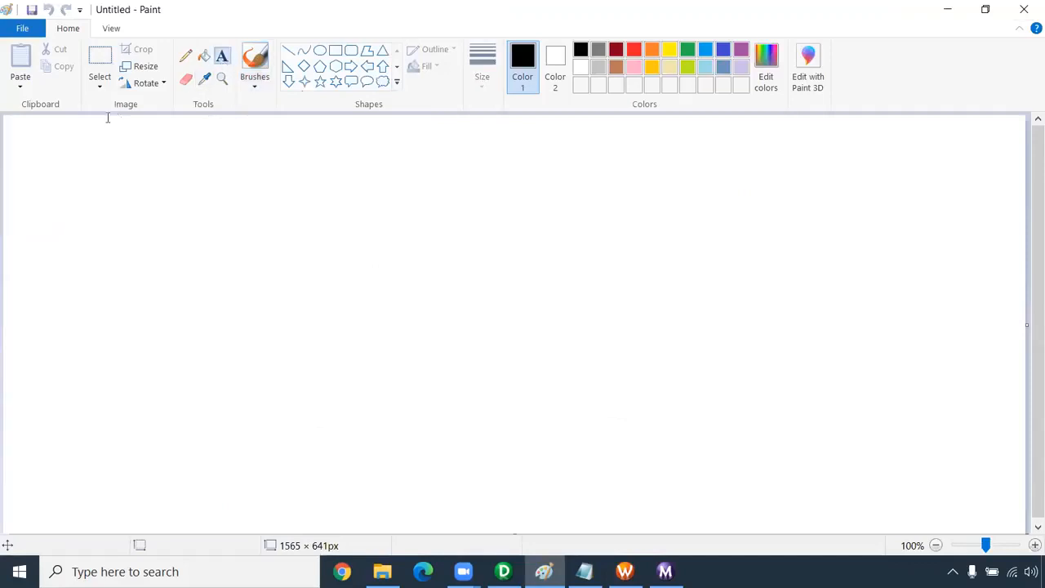
{"action": "left_click", "coordinate": [60, 125]}
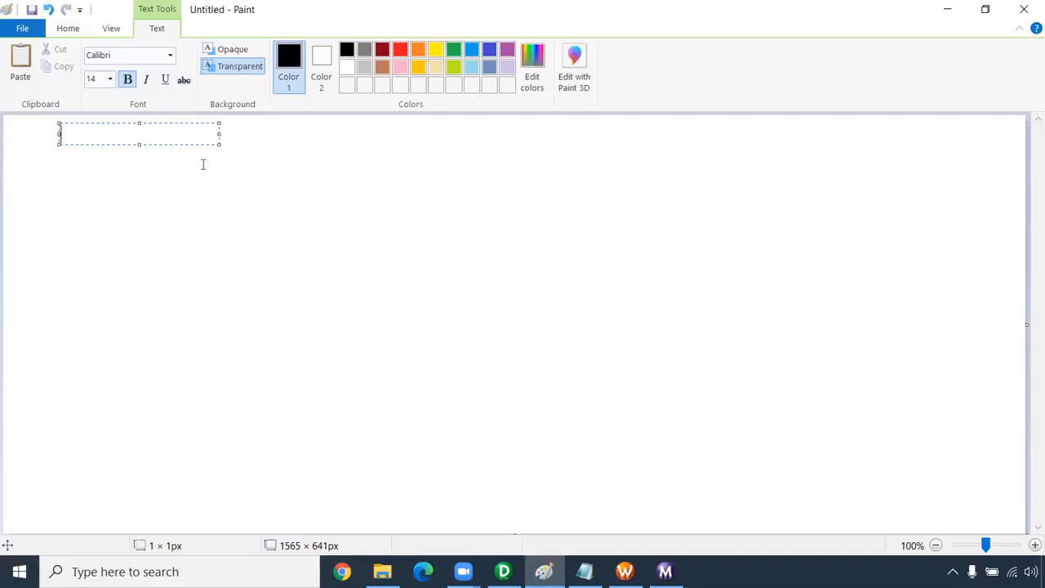
{"action": "left_click_drag", "start_coordinate": [220, 144], "coordinate": [262, 168]}
{"action": "type", "text": "Deployment"}
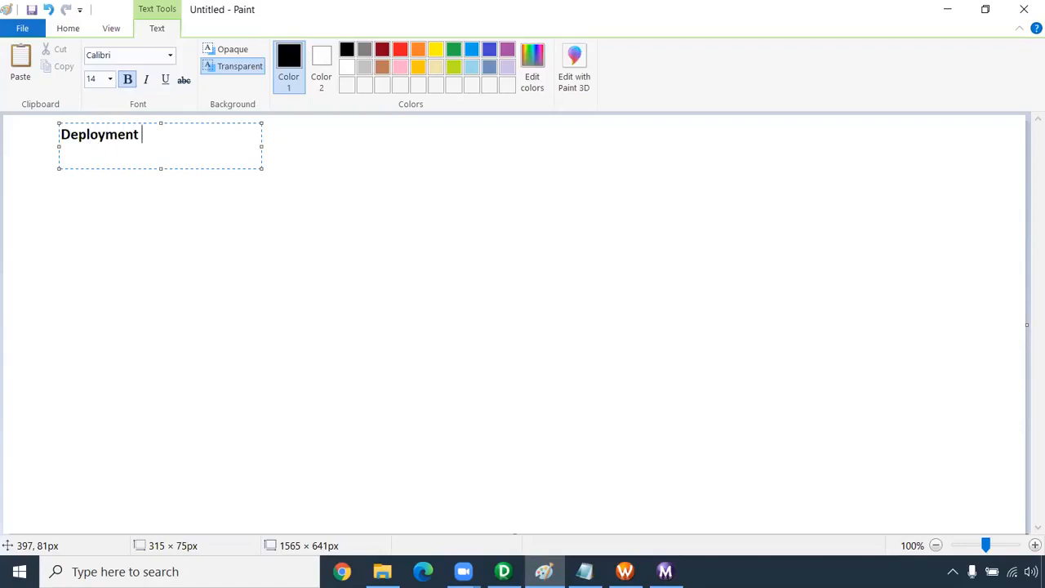
{"action": "type", "text": " Process"}
{"action": "left_click", "coordinate": [269, 198]}
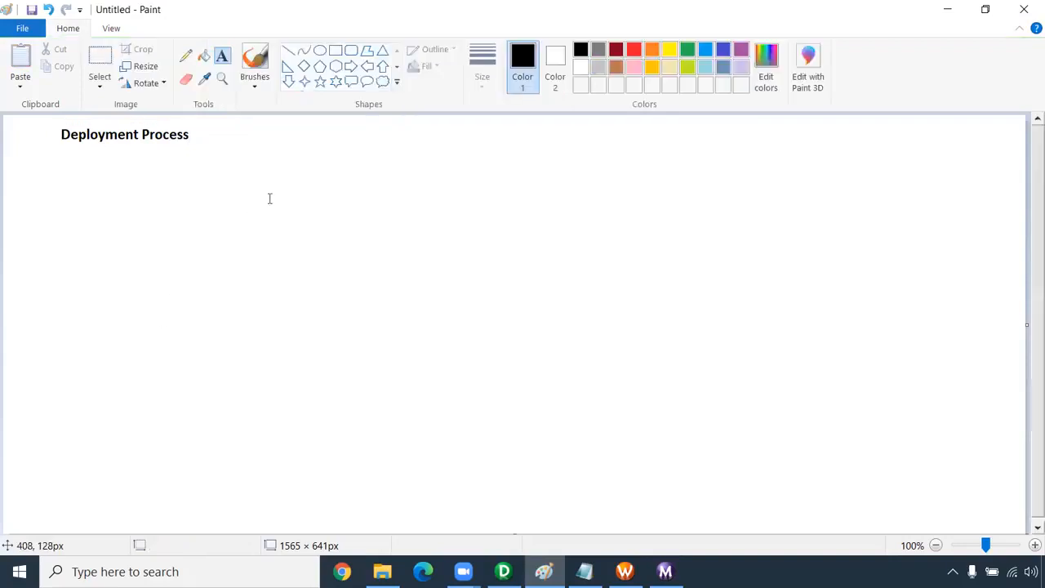
Step: Draw a tall gold rounded rectangle at the left beneath the title
{"action": "left_click", "coordinate": [351, 50]}
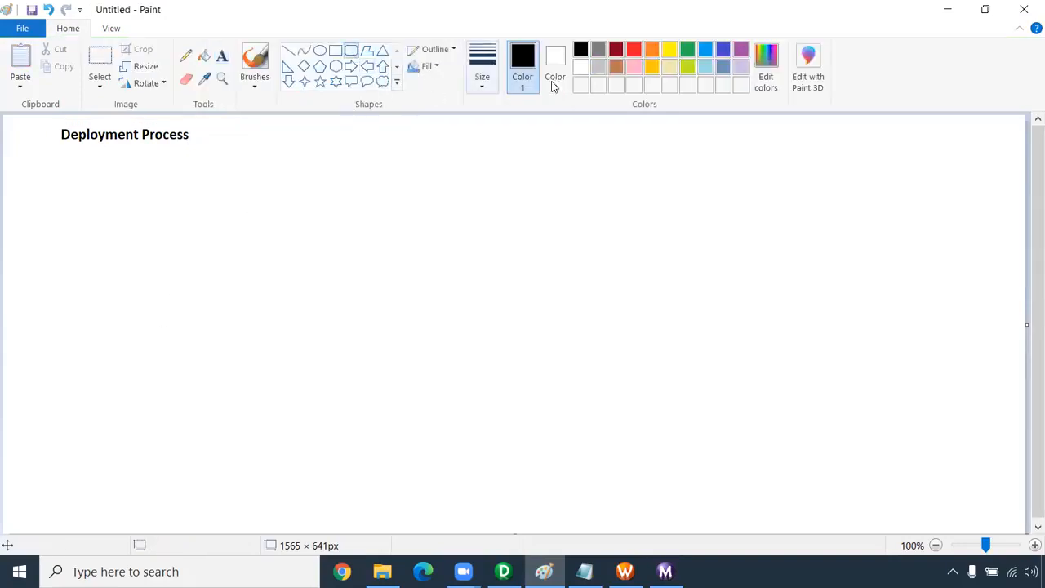
{"action": "left_click", "coordinate": [652, 69]}
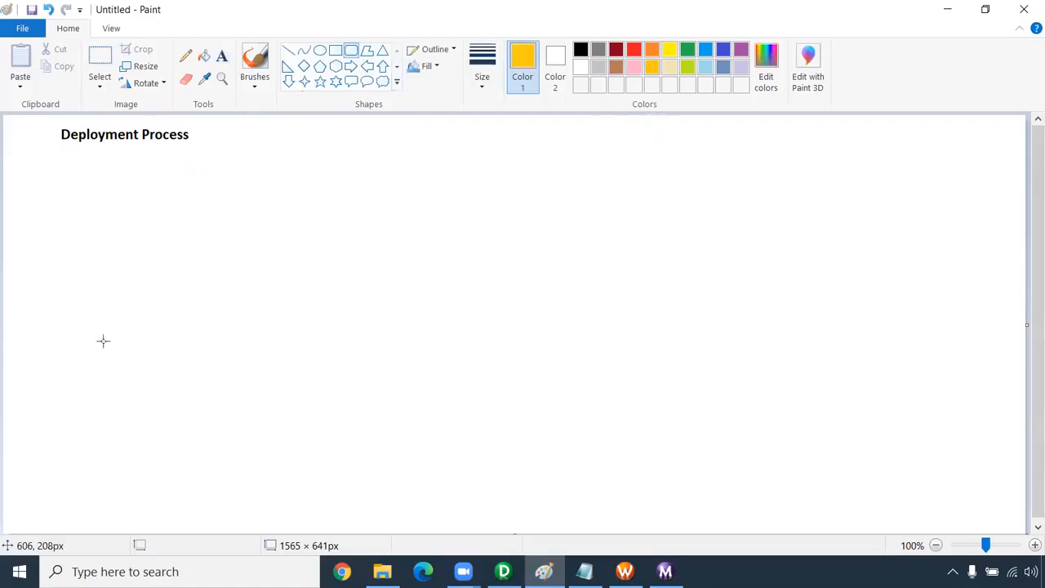
{"action": "left_click_drag", "start_coordinate": [100, 227], "coordinate": [249, 443]}
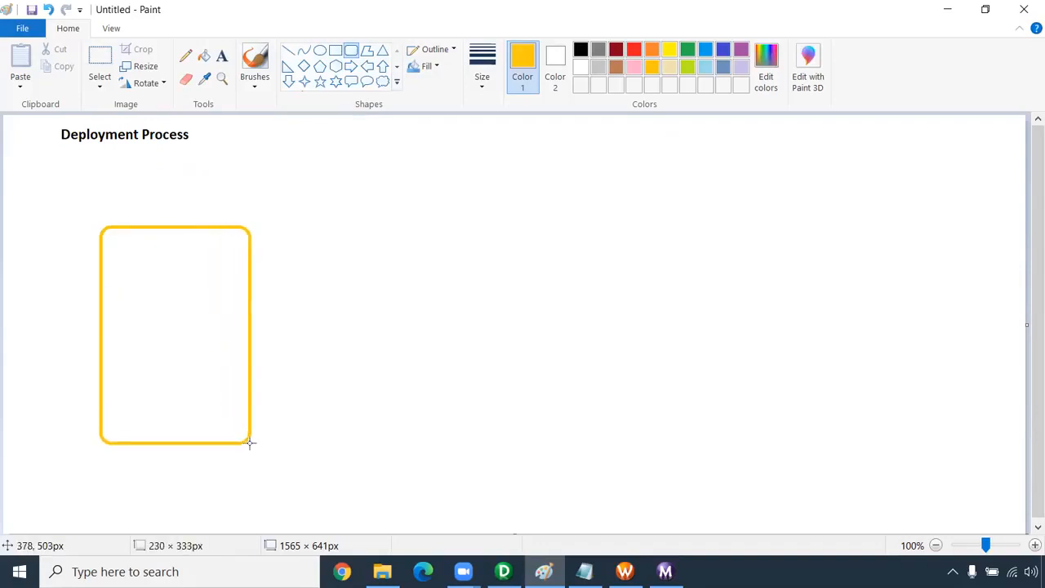
Step: Lower the gold box slightly and draw a blue rounded box beside it
{"action": "left_click_drag", "start_coordinate": [203, 356], "coordinate": [204, 381]}
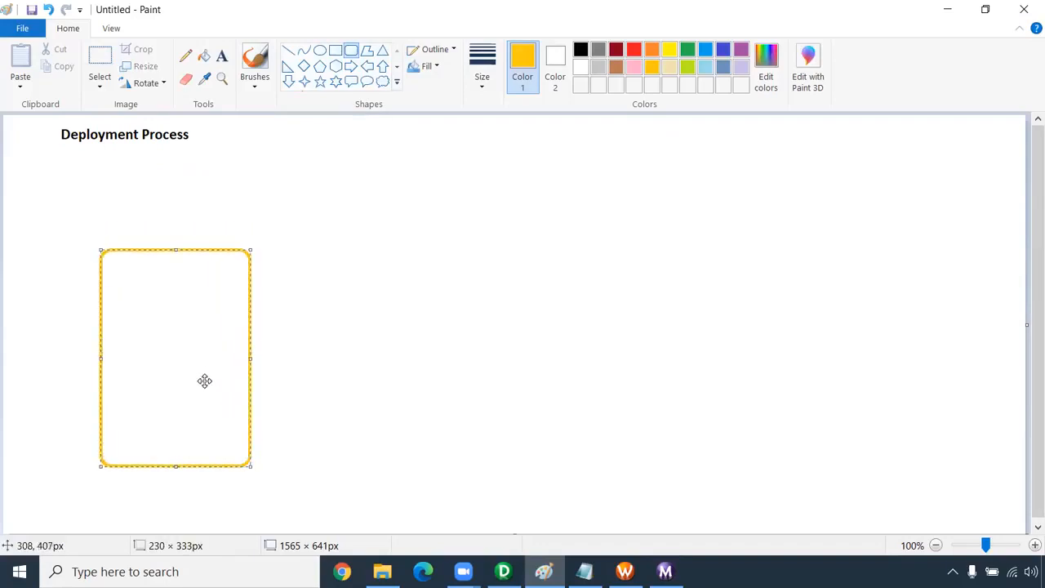
{"action": "left_click", "coordinate": [361, 294]}
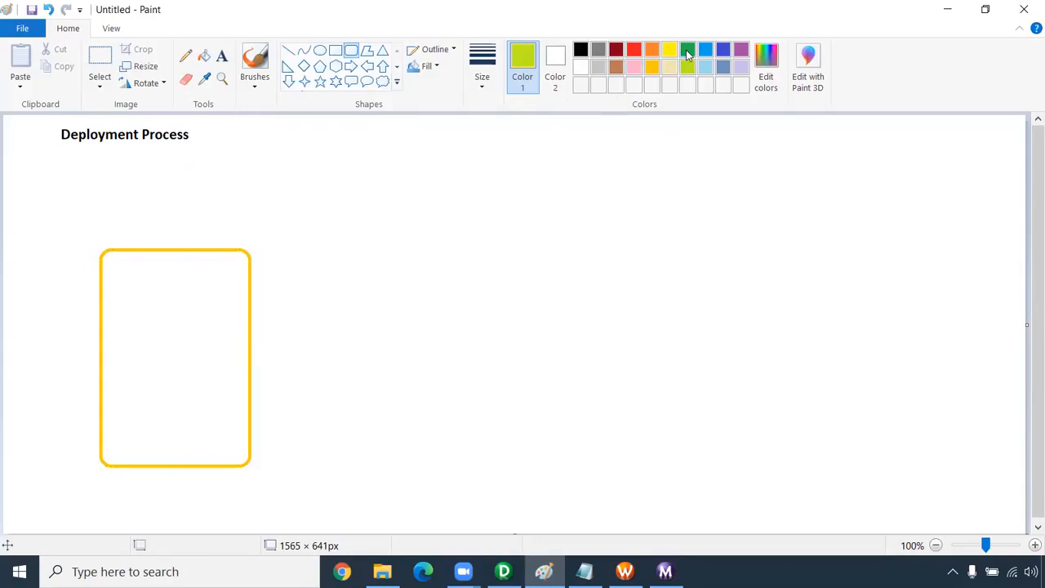
{"action": "left_click_drag", "start_coordinate": [280, 252], "coordinate": [435, 464]}
{"action": "left_click_drag", "start_coordinate": [350, 392], "coordinate": [371, 389]}
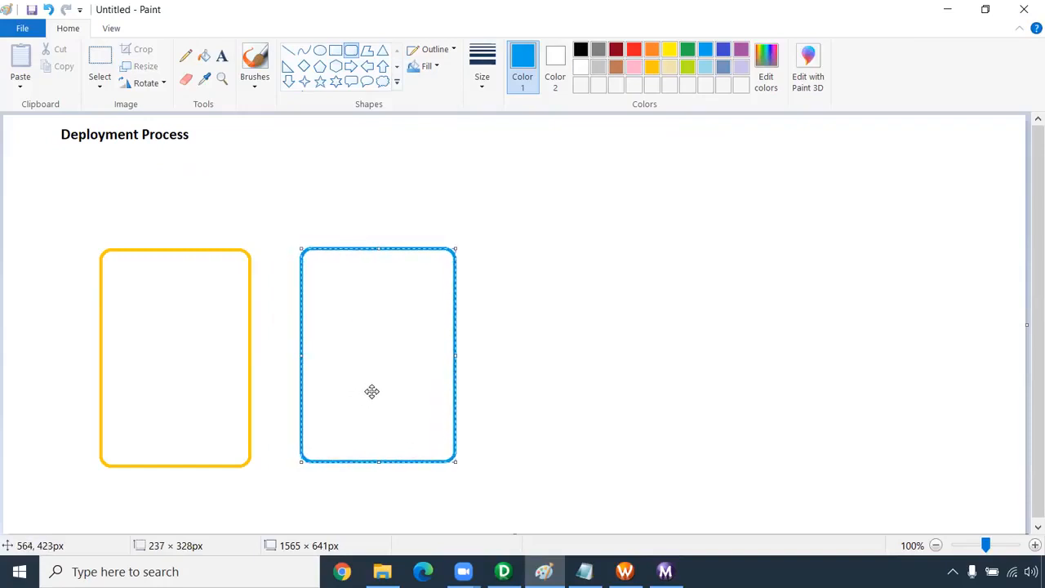
{"action": "left_click", "coordinate": [508, 193]}
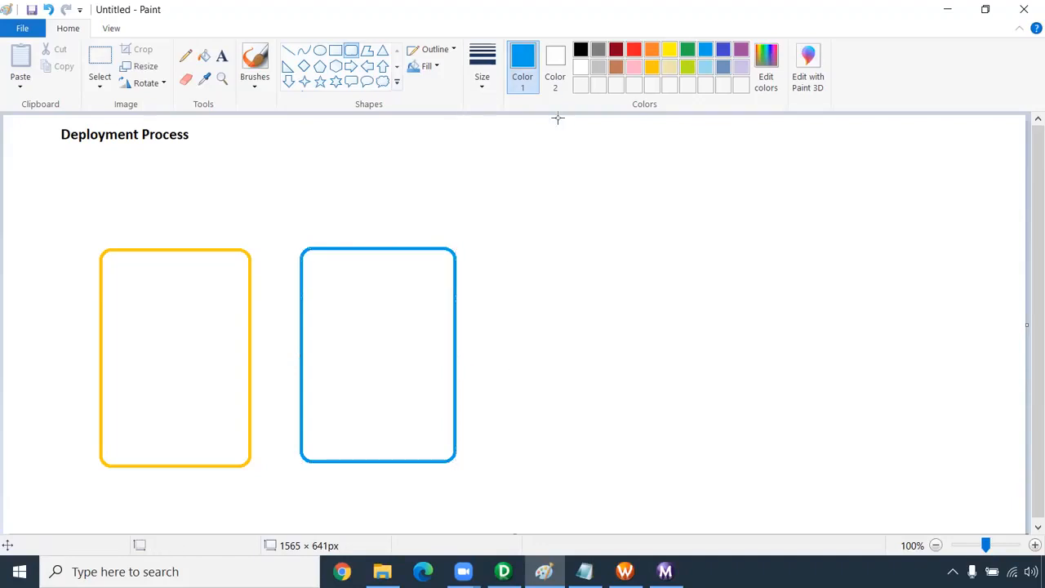
Step: Add a matching pink rounded box, then a black one at the far right
{"action": "left_click", "coordinate": [633, 66]}
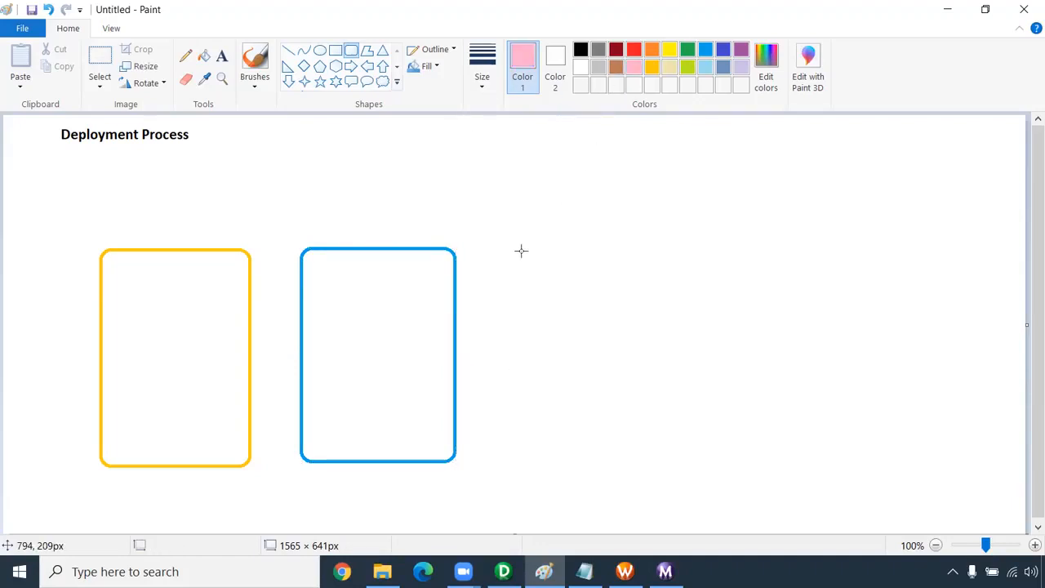
{"action": "left_click_drag", "start_coordinate": [521, 243], "coordinate": [607, 324]}
{"action": "mouse_move", "coordinate": [627, 361]}
{"action": "left_mouse_down"}
{"action": "mouse_move", "coordinate": [674, 436]}
{"action": "mouse_move", "coordinate": [670, 460]}
{"action": "left_mouse_up"}
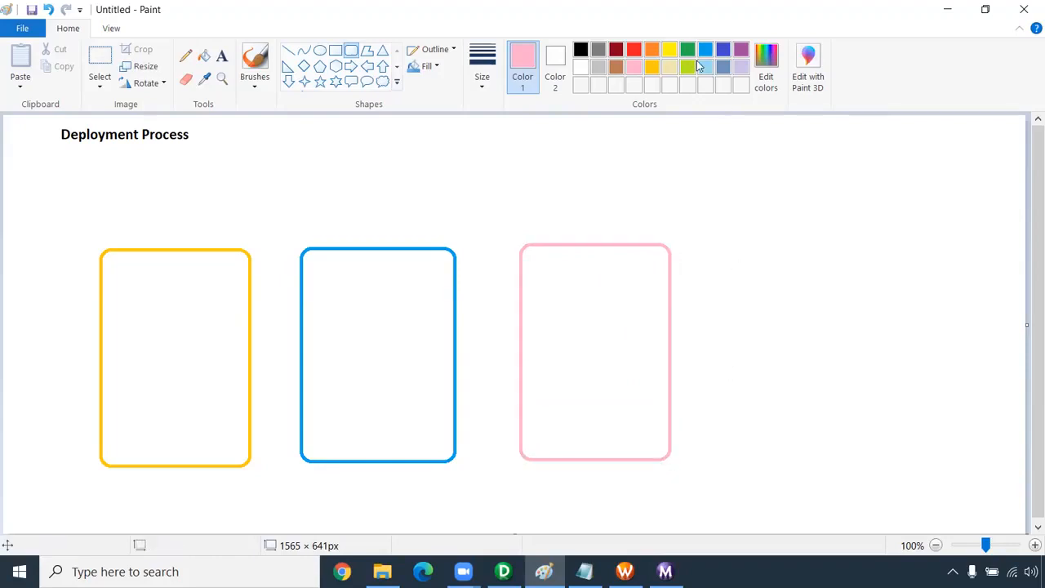
{"action": "left_click", "coordinate": [579, 51]}
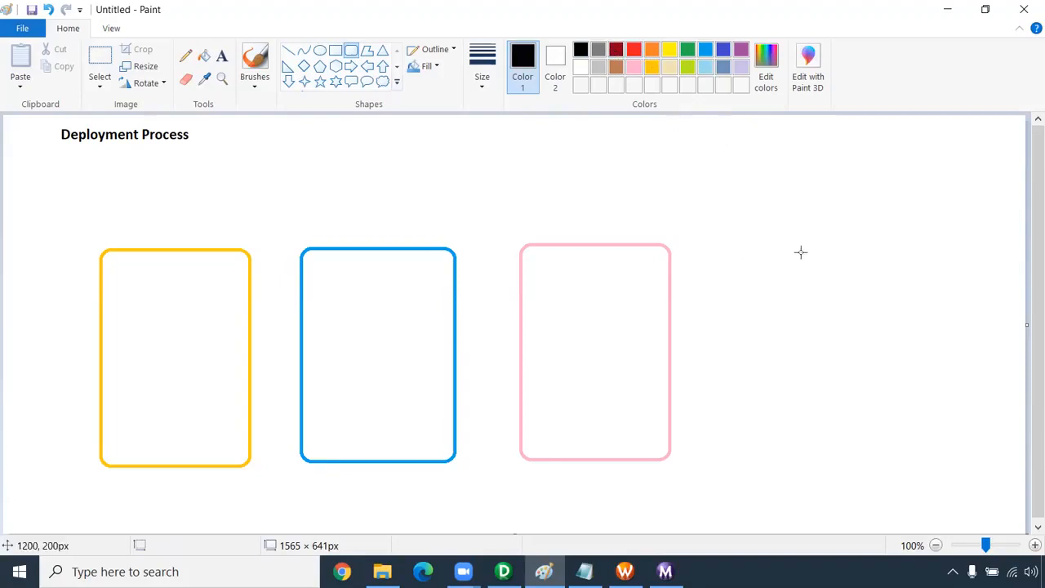
{"action": "mouse_move", "coordinate": [767, 237]}
{"action": "left_mouse_down"}
{"action": "mouse_move", "coordinate": [919, 418]}
{"action": "mouse_move", "coordinate": [942, 482]}
{"action": "left_mouse_up"}
{"action": "left_click", "coordinate": [713, 203]}
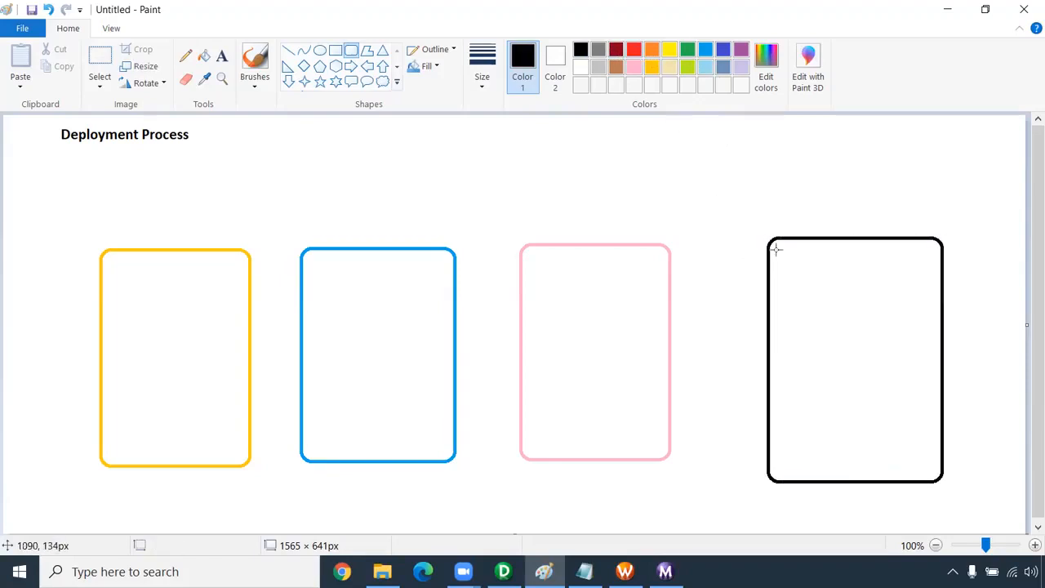
{"action": "left_click", "coordinate": [221, 55]}
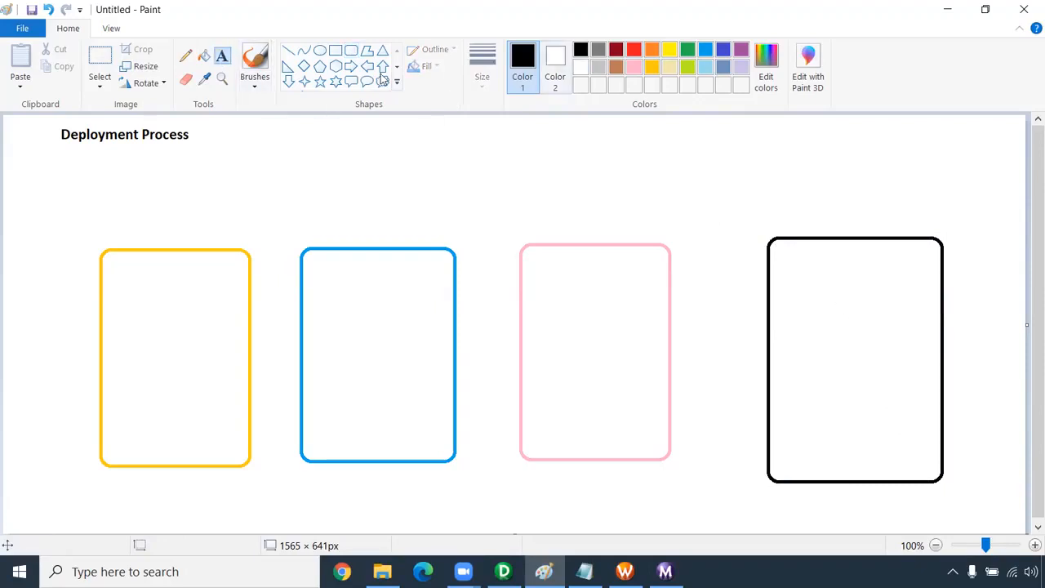
Step: Place the labels Dev above the gold box and QA above the blue box
{"action": "left_click", "coordinate": [128, 353]}
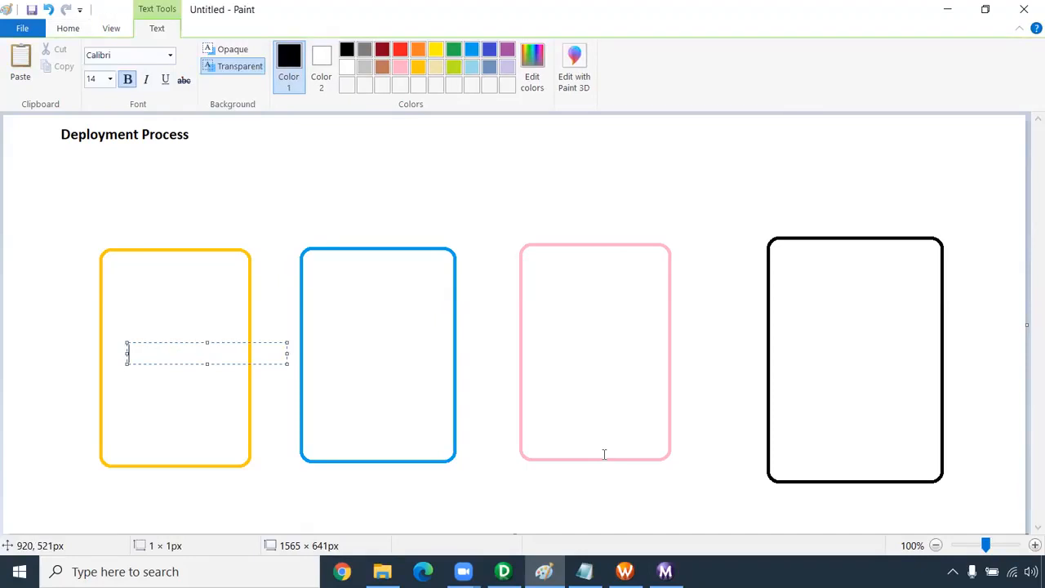
{"action": "left_click", "coordinate": [134, 240]}
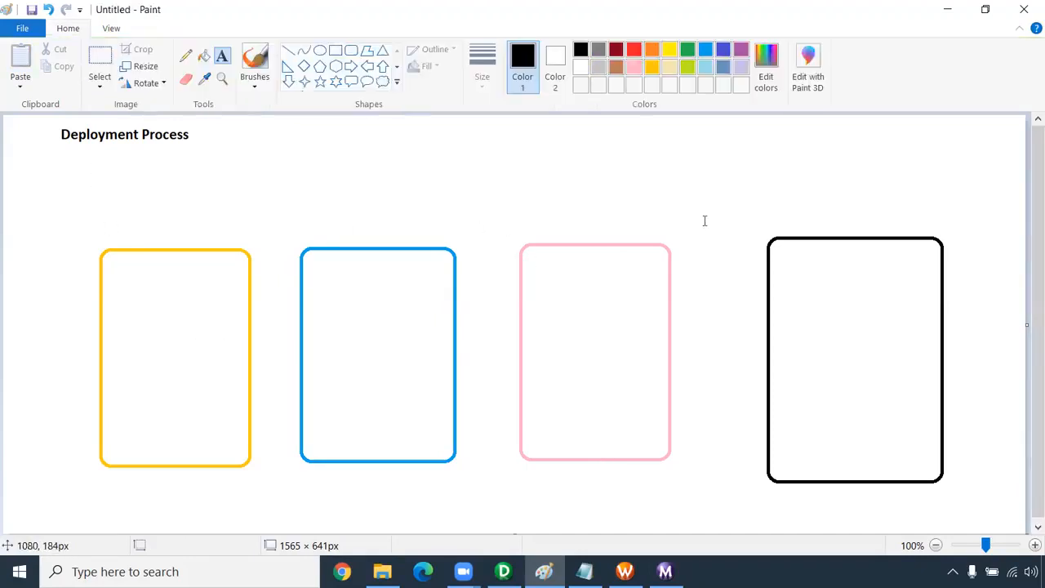
{"action": "left_click", "coordinate": [125, 237]}
{"action": "type", "text": "Dev"}
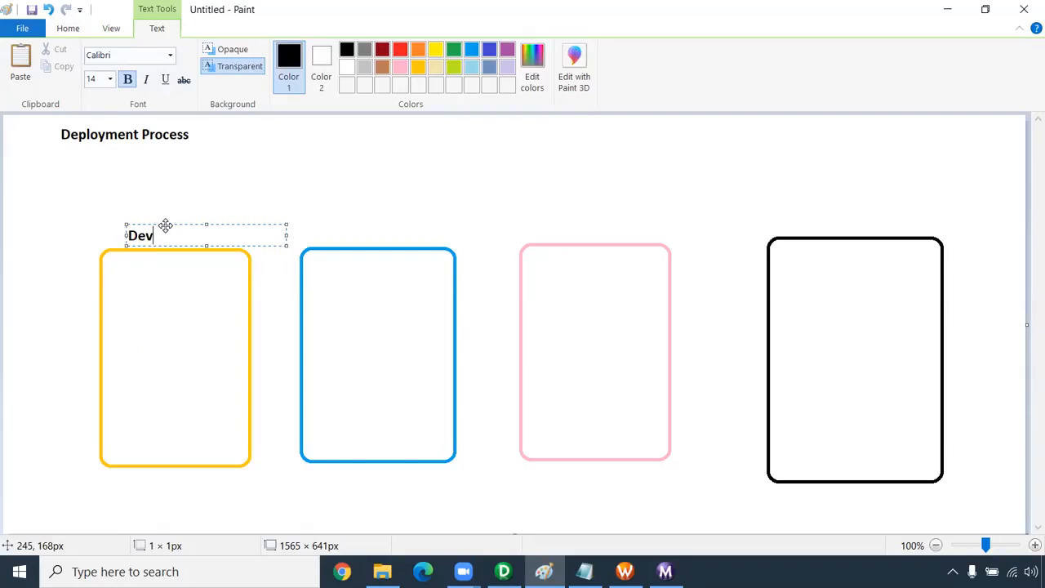
{"action": "left_click_drag", "start_coordinate": [166, 225], "coordinate": [185, 228]}
{"action": "left_click", "coordinate": [335, 235]}
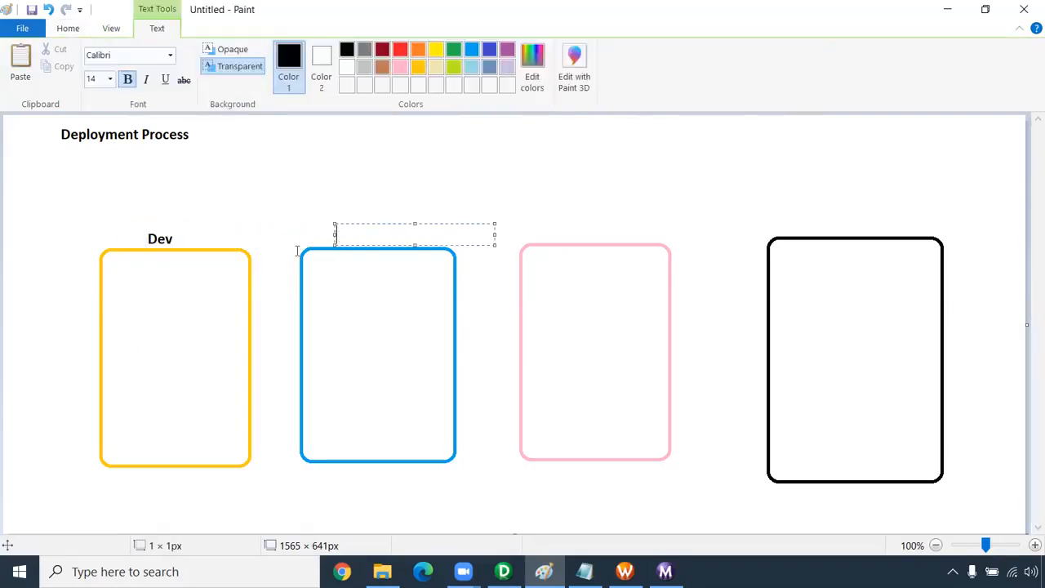
{"action": "type", "text": "QA"}
{"action": "left_click", "coordinate": [146, 280]}
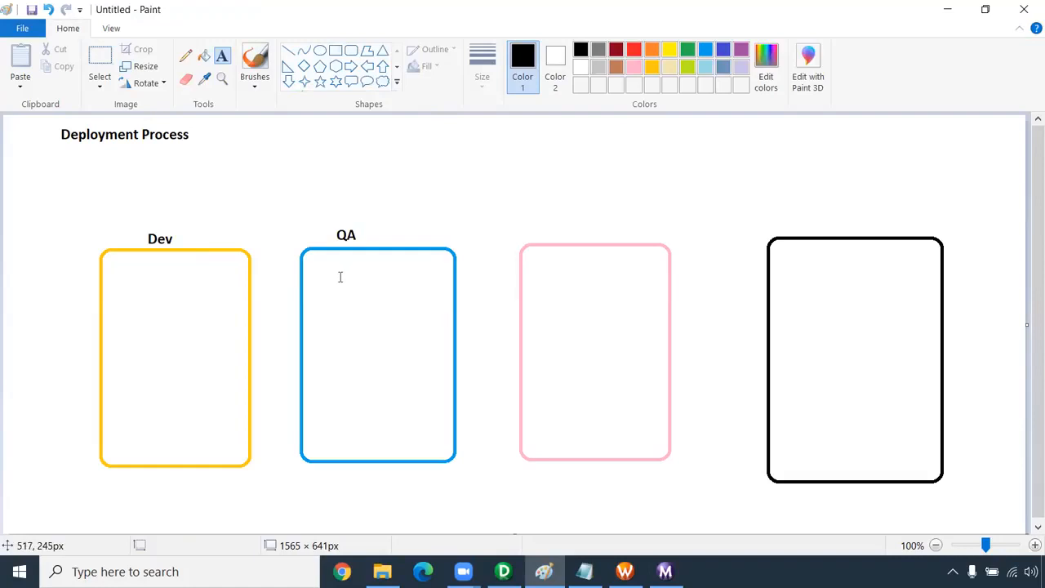
Step: Add the one-line label 'UAT - User Acceptance Testing' above the pink box
{"action": "left_click", "coordinate": [562, 222]}
{"action": "type", "text": "UAT 0"}
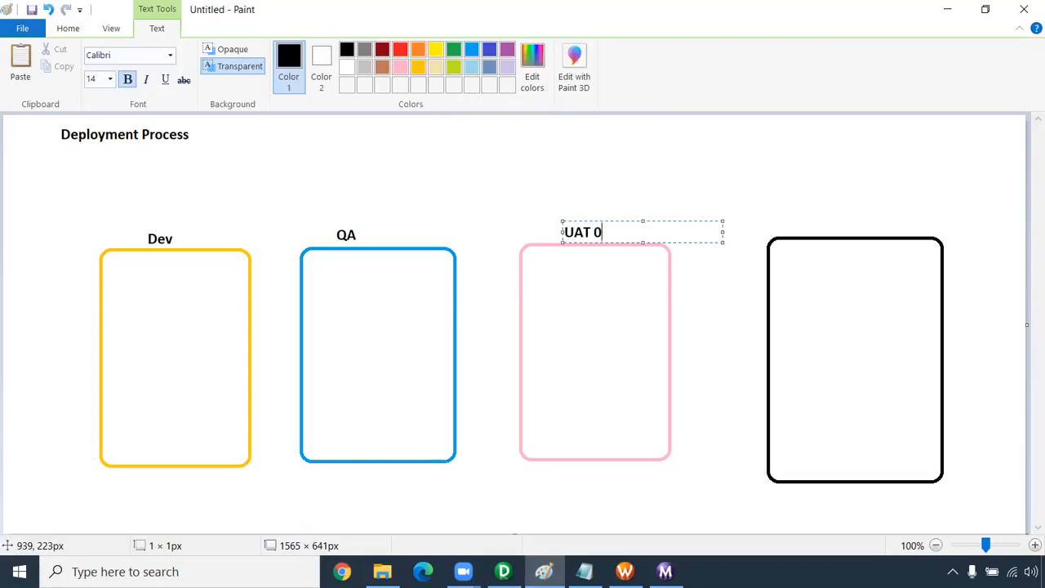
{"action": "key", "text": "BackSpace"}
{"action": "type", "text": "- User Acceptan"}
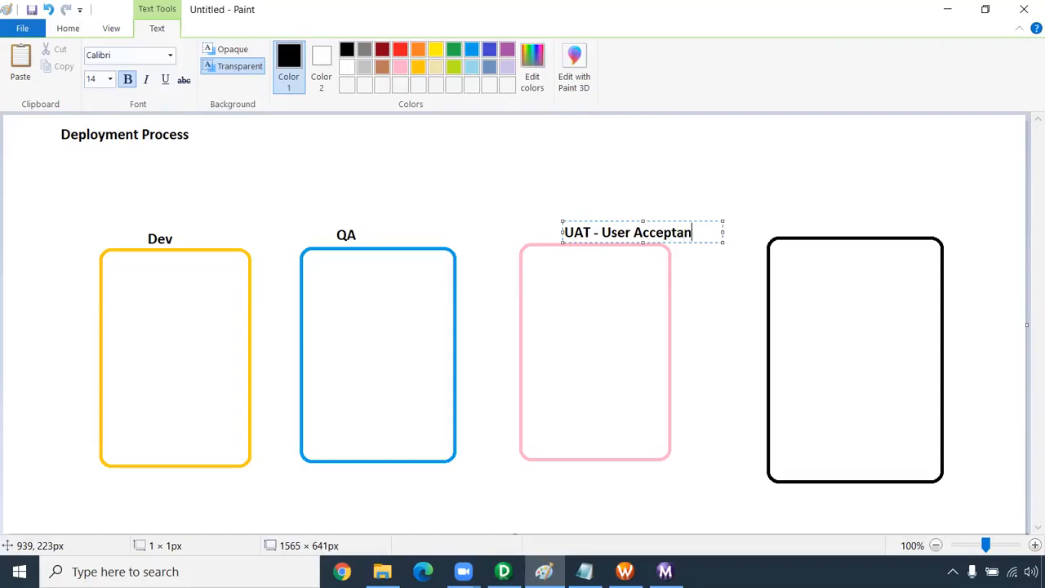
{"action": "type", "text": "ce Testing"}
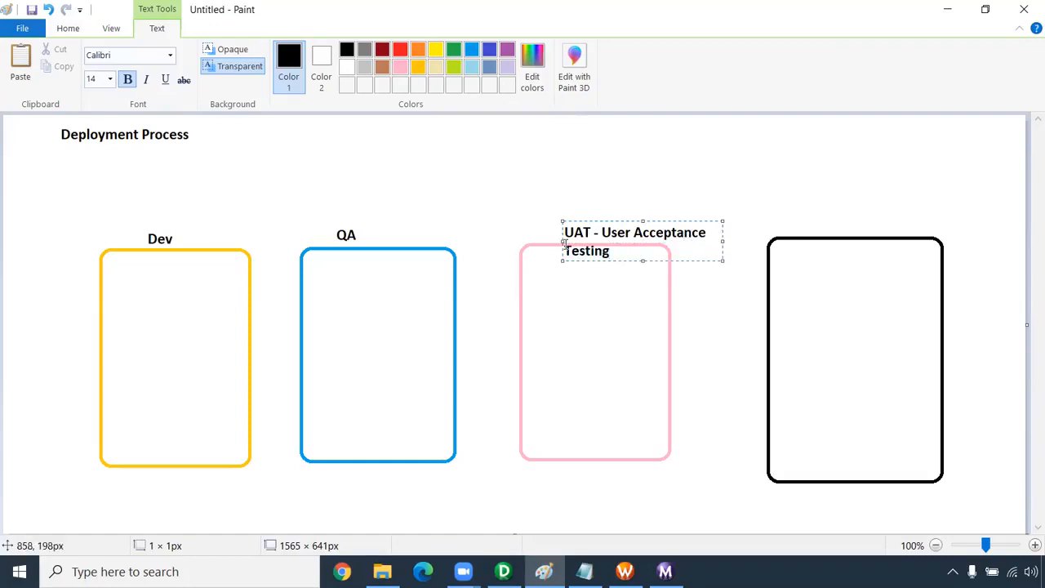
{"action": "left_click_drag", "start_coordinate": [560, 242], "coordinate": [517, 241]}
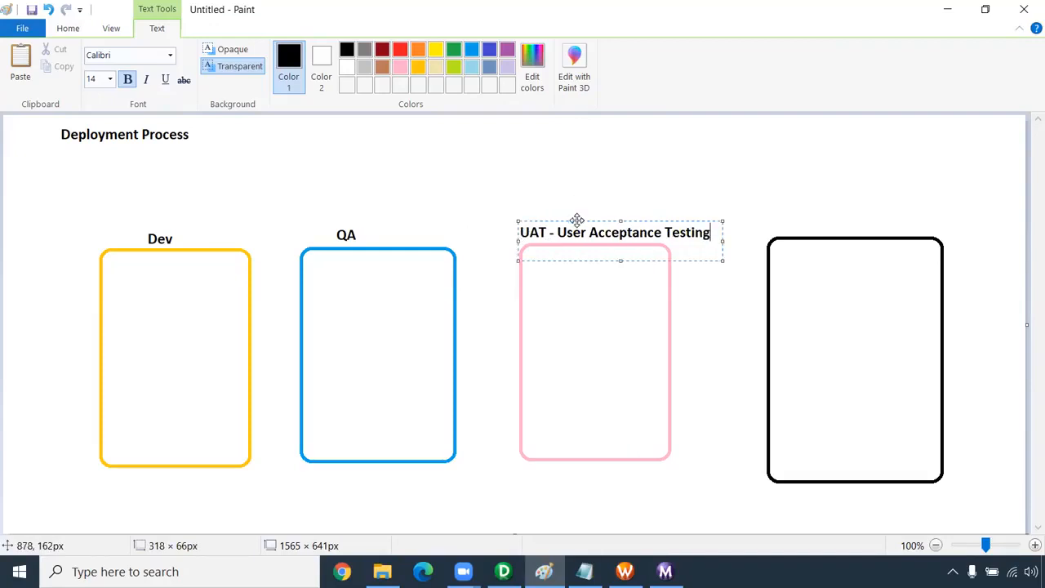
{"action": "left_click_drag", "start_coordinate": [577, 220], "coordinate": [570, 219]}
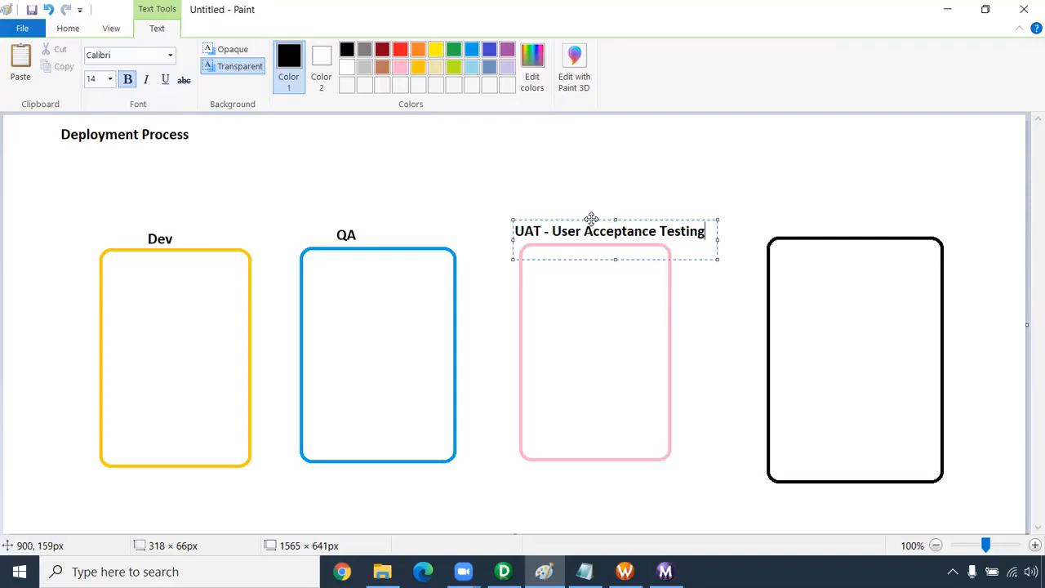
{"action": "left_click_drag", "start_coordinate": [587, 214], "coordinate": [585, 210]}
{"action": "left_click", "coordinate": [750, 245]}
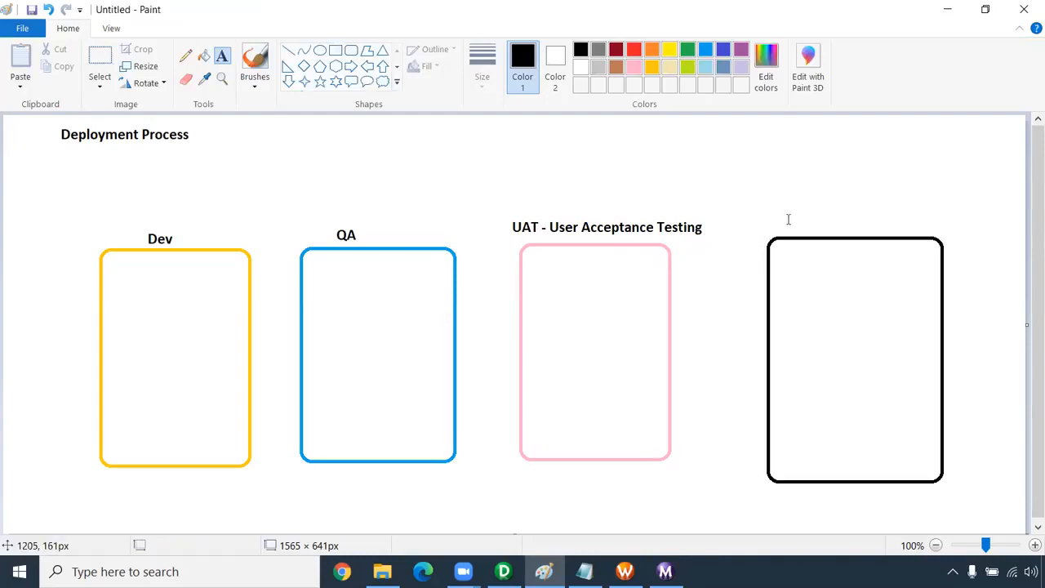
Step: Type an orange 'Prod' label above the black box
{"action": "left_click", "coordinate": [814, 214]}
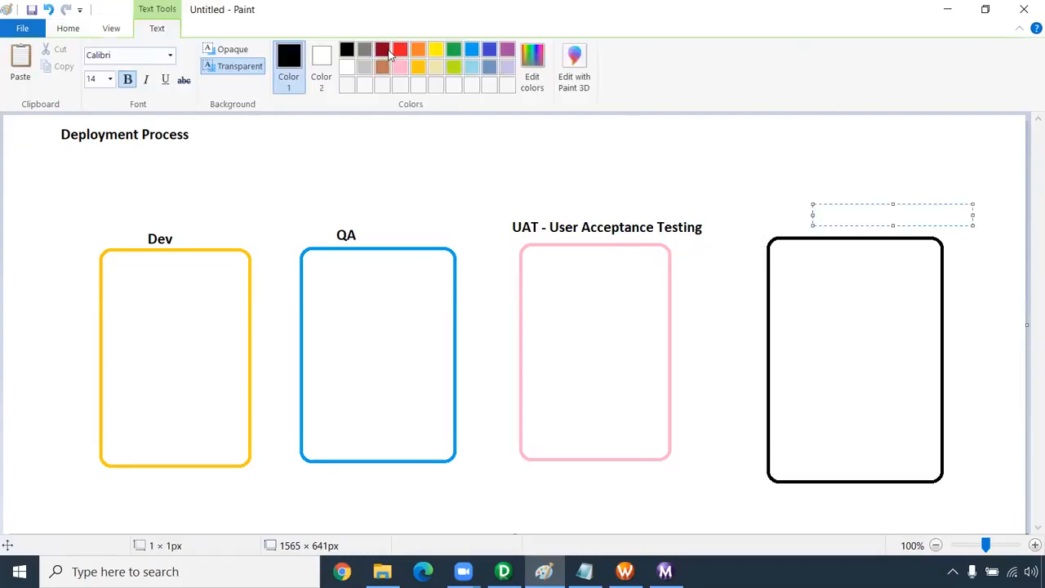
{"action": "left_click", "coordinate": [417, 53]}
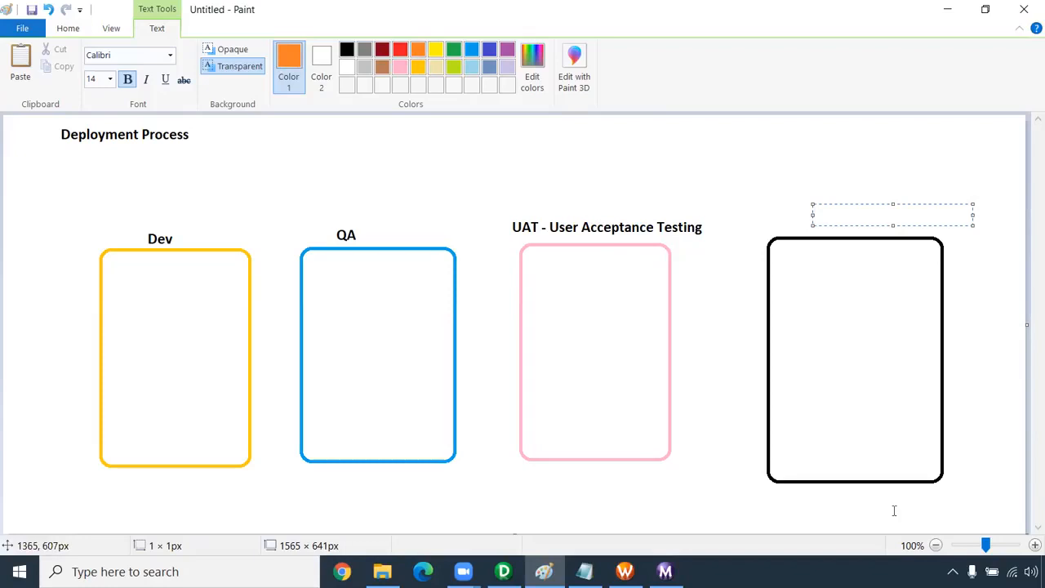
{"action": "type", "text": "Prod"}
{"action": "left_click", "coordinate": [827, 338]}
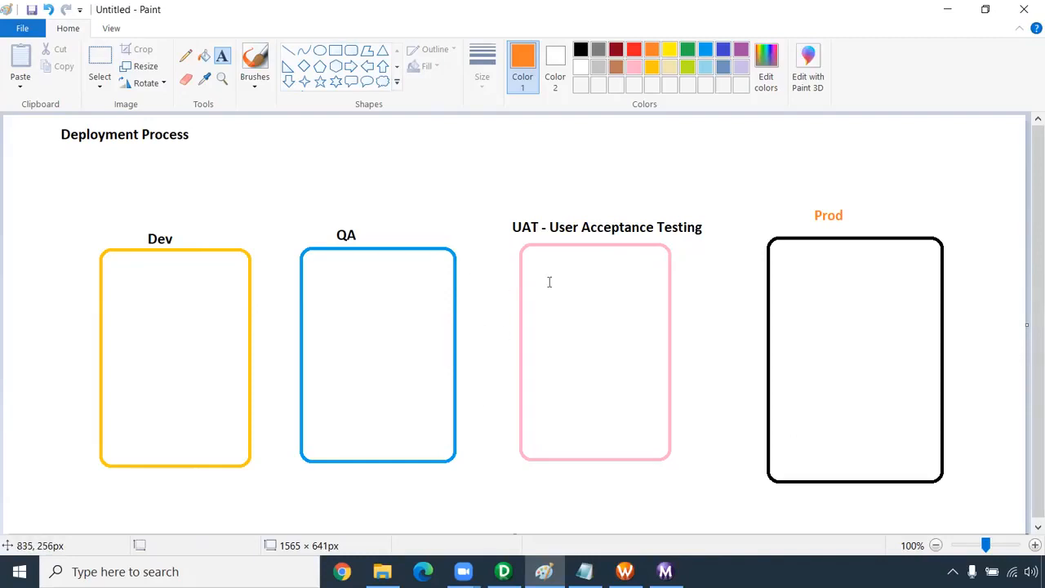
Step: Select the Pencil tool with black as the drawing colour
{"action": "left_click", "coordinate": [185, 55]}
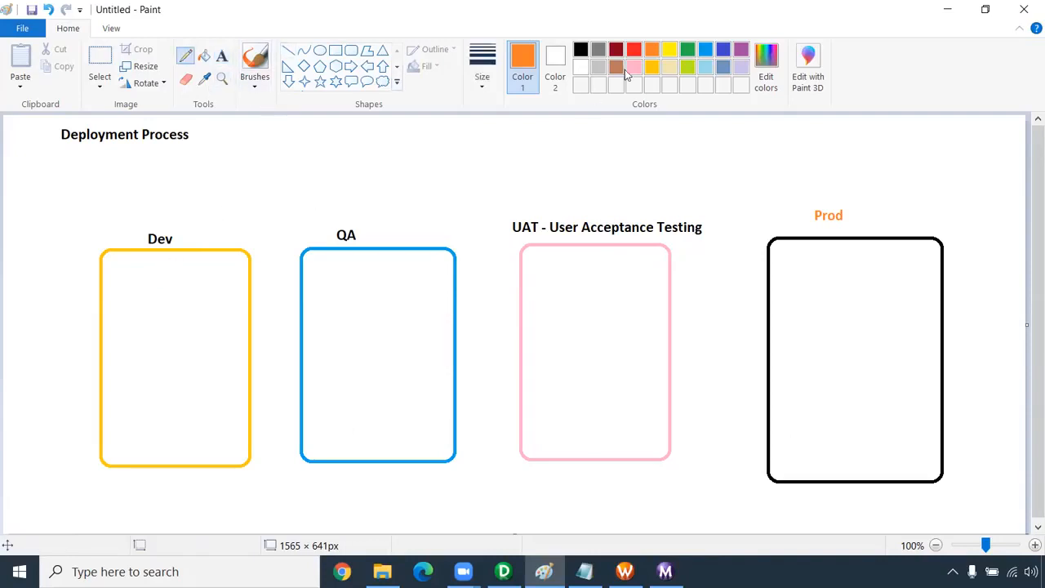
{"action": "left_click", "coordinate": [580, 54]}
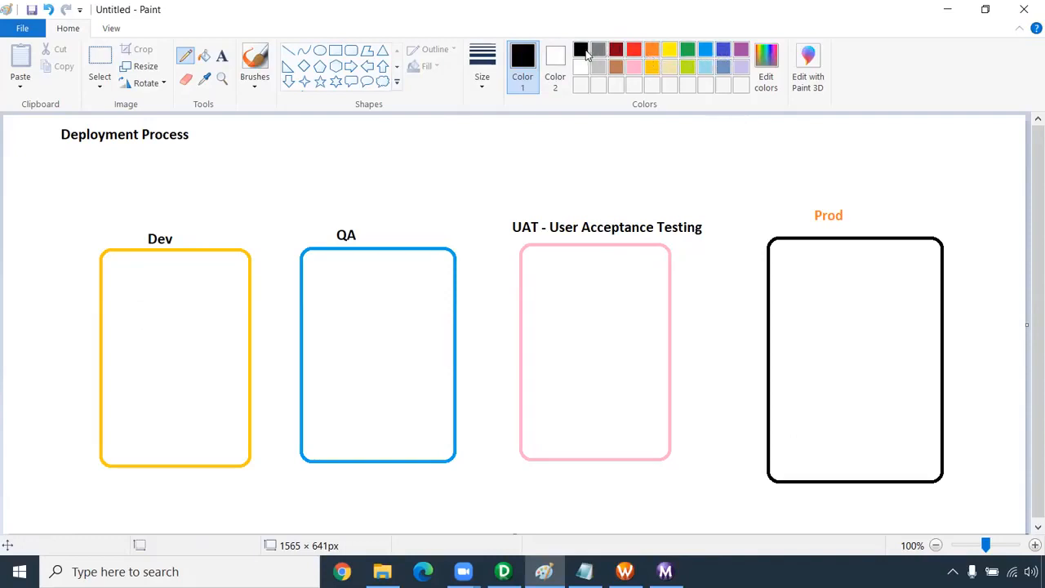
{"action": "left_click", "coordinate": [221, 55]}
Step: Type 'Informatica .xml', 'Database .sql', 'Unix .sh' and 'Scheduler' on separate lines inside the Dev box
{"action": "left_click", "coordinate": [112, 300]}
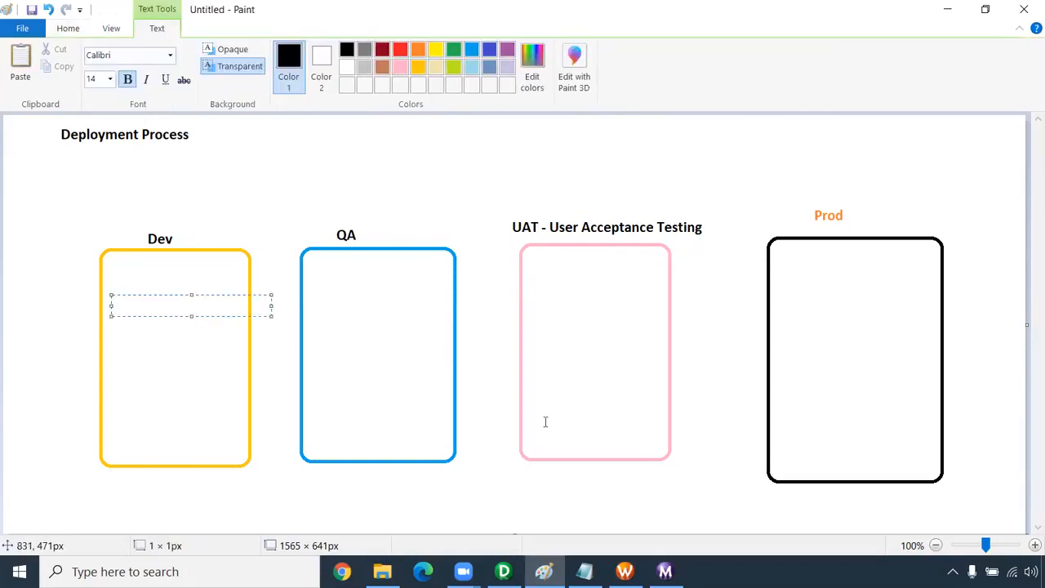
{"action": "type", "text": "Informatica "}
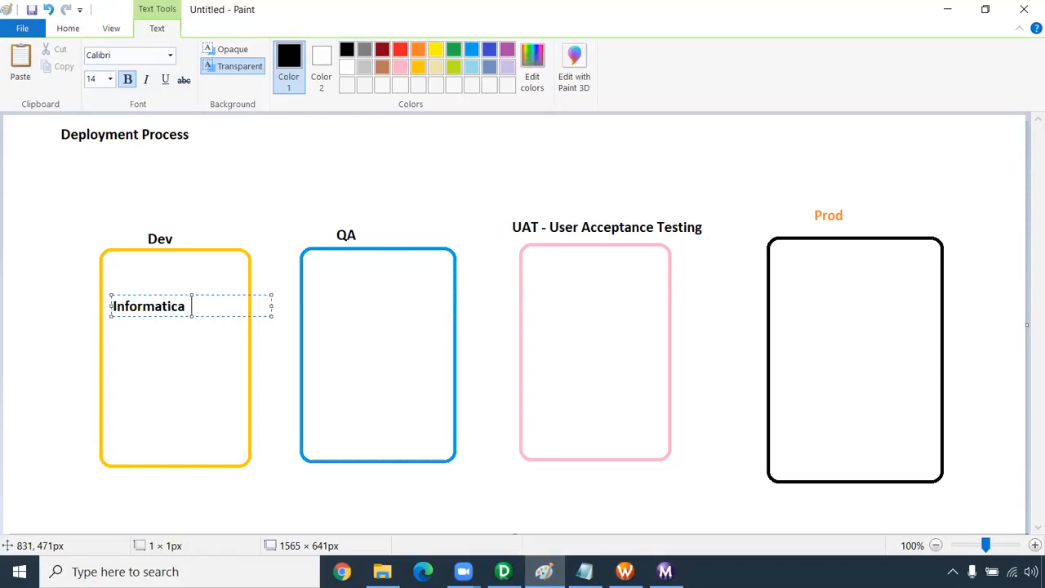
{"action": "type", "text": " .xml"}
{"action": "key", "text": "Return"}
{"action": "key", "text": "Return"}
{"action": "type", "text": "Database"}
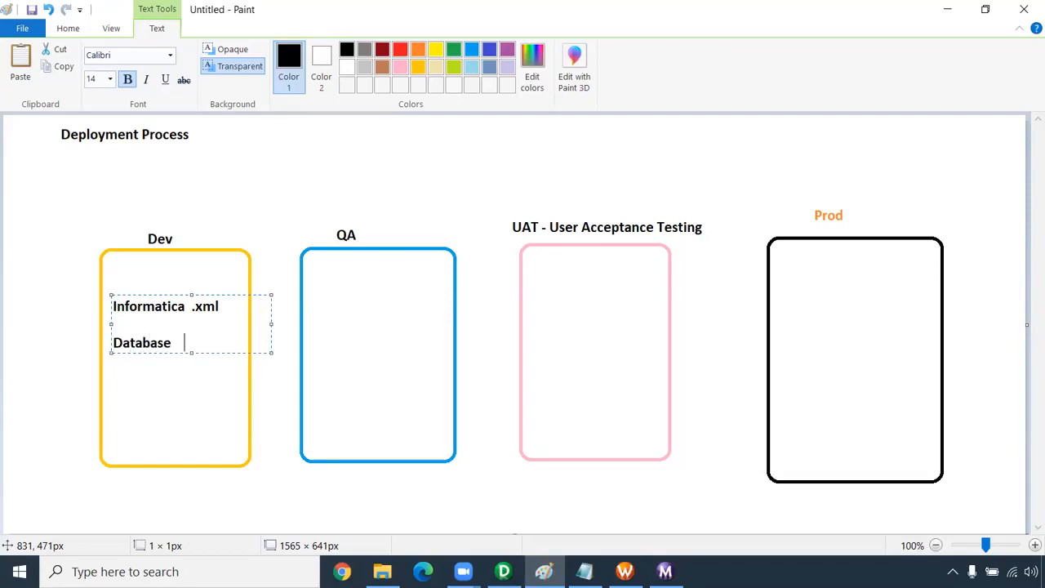
{"action": "type", "text": "    .sql"}
{"action": "key", "text": "Return"}
{"action": "type", "text": "Unix     "}
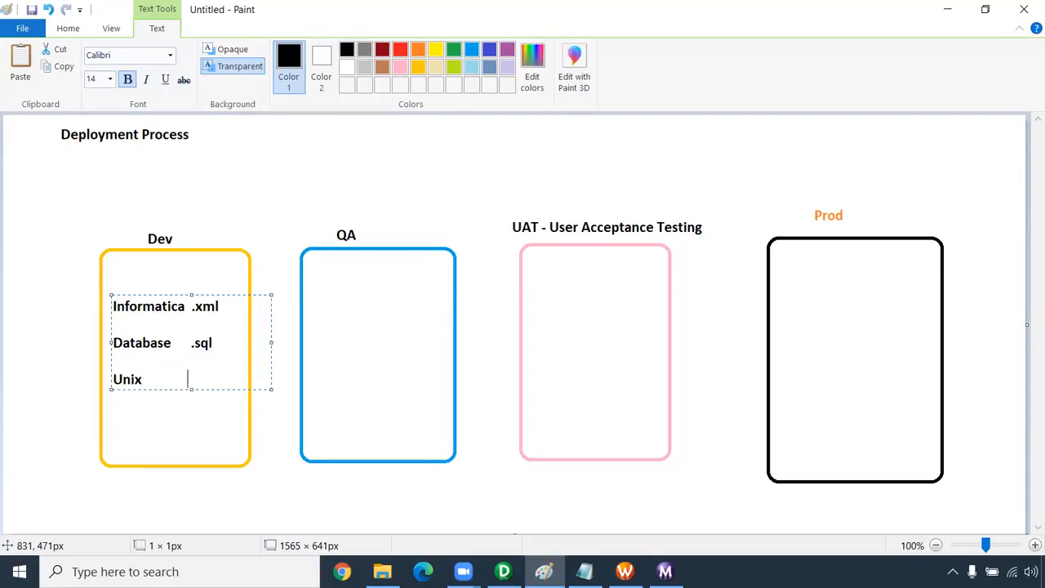
{"action": "type", "text": "       .sh"}
{"action": "key", "text": "Return"}
{"action": "key", "text": "Return"}
{"action": "type", "text": "Scheduler"}
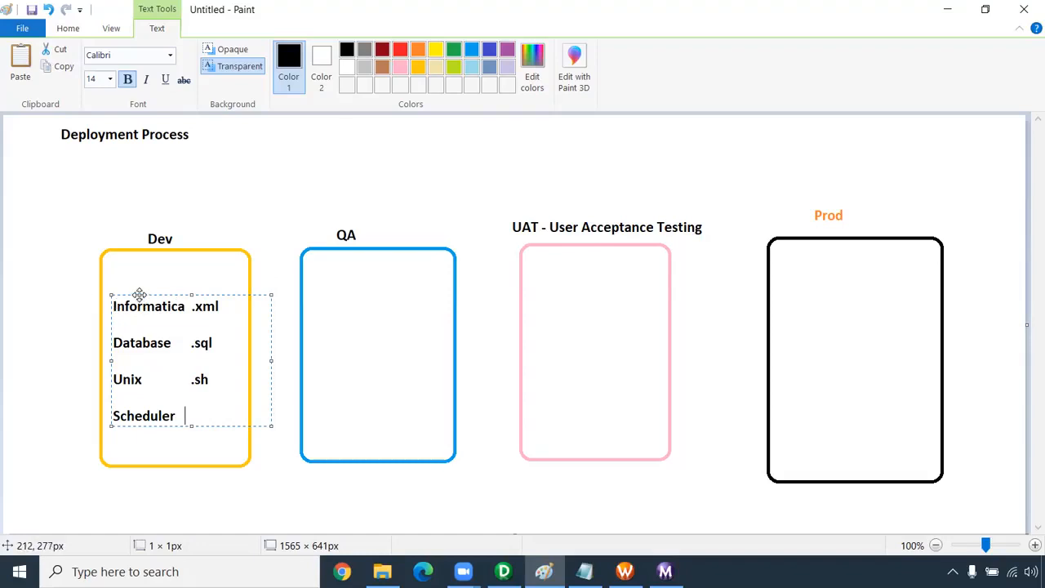
{"action": "left_click_drag", "start_coordinate": [140, 295], "coordinate": [141, 283]}
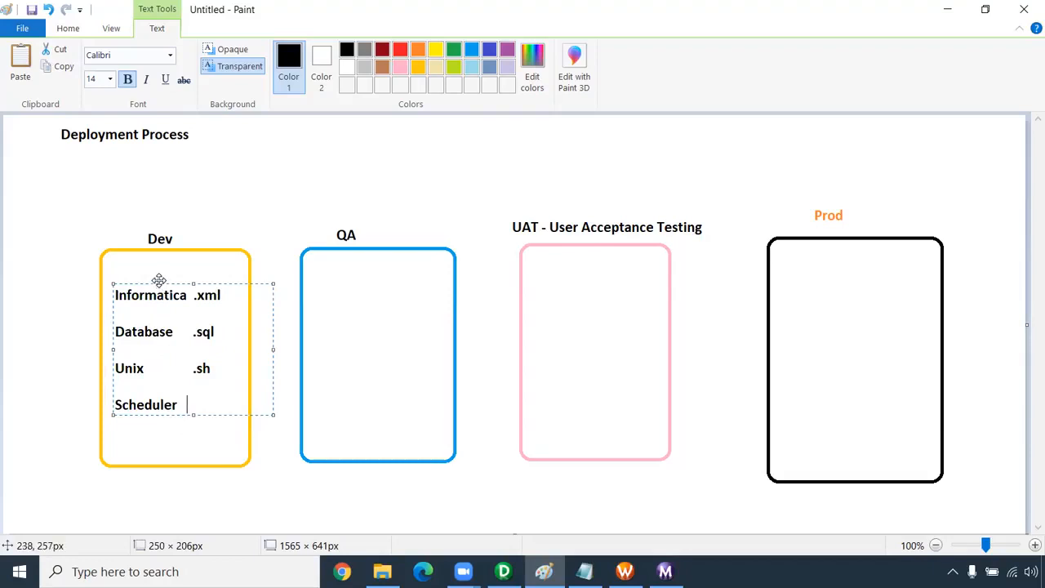
{"action": "left_click", "coordinate": [158, 433]}
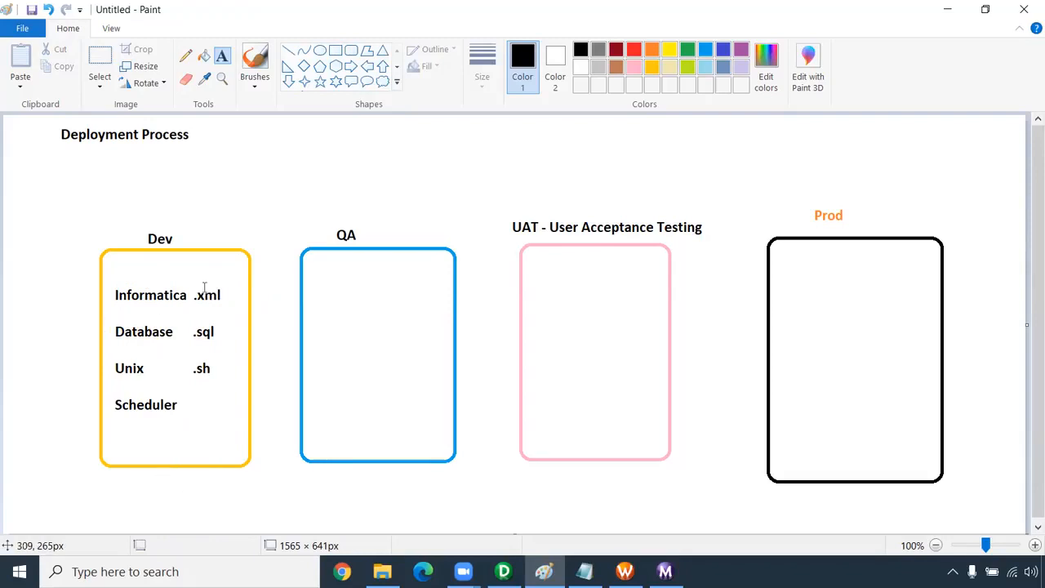
Step: With a green pencil, loop around Dev and QA, redoing one stroke, then draw the Dev→QA arrow
{"action": "left_click", "coordinate": [187, 56]}
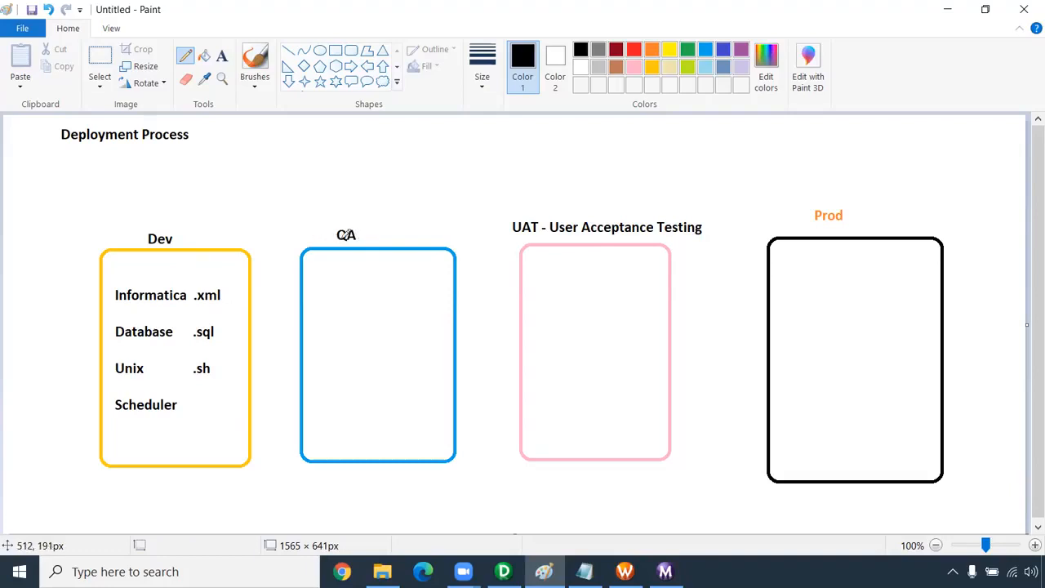
{"action": "left_click_drag", "start_coordinate": [346, 238], "coordinate": [341, 238]}
{"action": "left_click", "coordinate": [688, 50]}
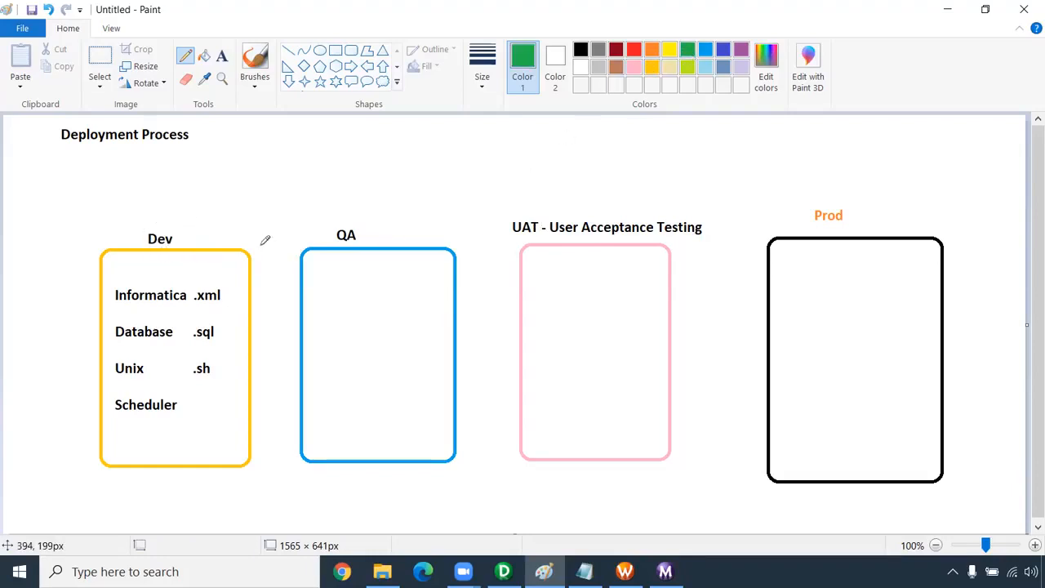
{"action": "mouse_move", "coordinate": [142, 232]}
{"action": "left_mouse_down"}
{"action": "mouse_move", "coordinate": [148, 253]}
{"action": "mouse_move", "coordinate": [179, 253]}
{"action": "mouse_move", "coordinate": [180, 226]}
{"action": "mouse_move", "coordinate": [162, 223]}
{"action": "left_mouse_up"}
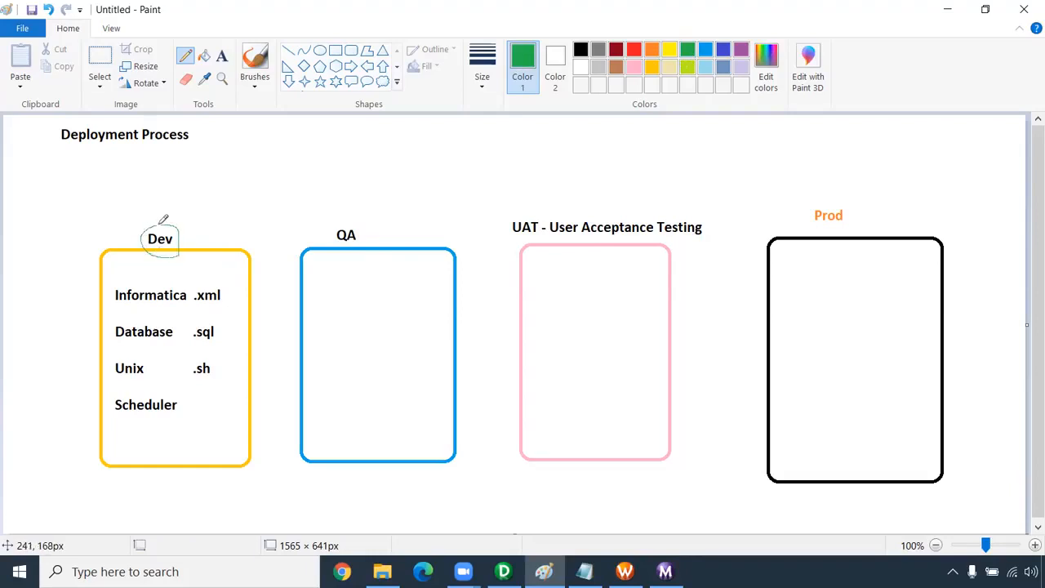
{"action": "key", "text": "ctrl+z"}
{"action": "mouse_move", "coordinate": [150, 220]}
{"action": "left_mouse_down"}
{"action": "mouse_move", "coordinate": [147, 246]}
{"action": "mouse_move", "coordinate": [180, 251]}
{"action": "mouse_move", "coordinate": [175, 217]}
{"action": "mouse_move", "coordinate": [148, 229]}
{"action": "left_mouse_up"}
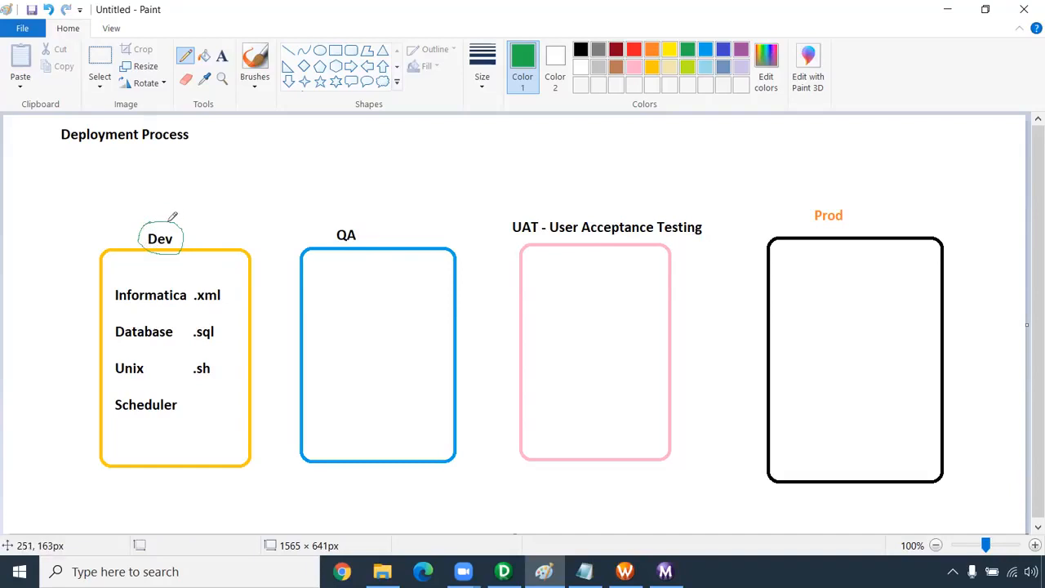
{"action": "mouse_move", "coordinate": [170, 217]}
{"action": "left_mouse_down"}
{"action": "mouse_move", "coordinate": [252, 192]}
{"action": "mouse_move", "coordinate": [334, 216]}
{"action": "mouse_move", "coordinate": [329, 238]}
{"action": "mouse_move", "coordinate": [361, 245]}
{"action": "mouse_move", "coordinate": [357, 219]}
{"action": "mouse_move", "coordinate": [334, 227]}
{"action": "mouse_move", "coordinate": [332, 209]}
{"action": "left_mouse_up"}
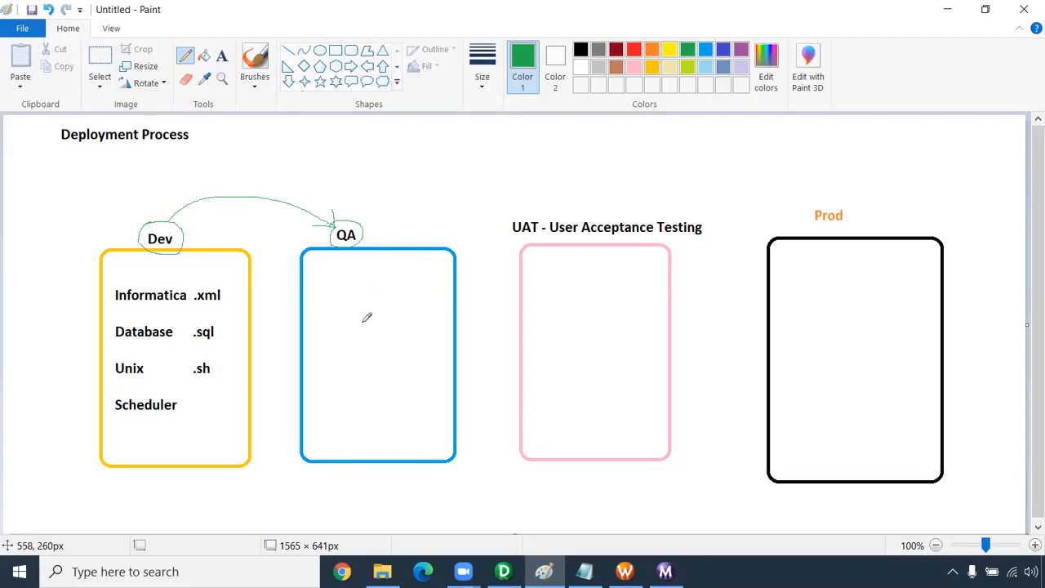
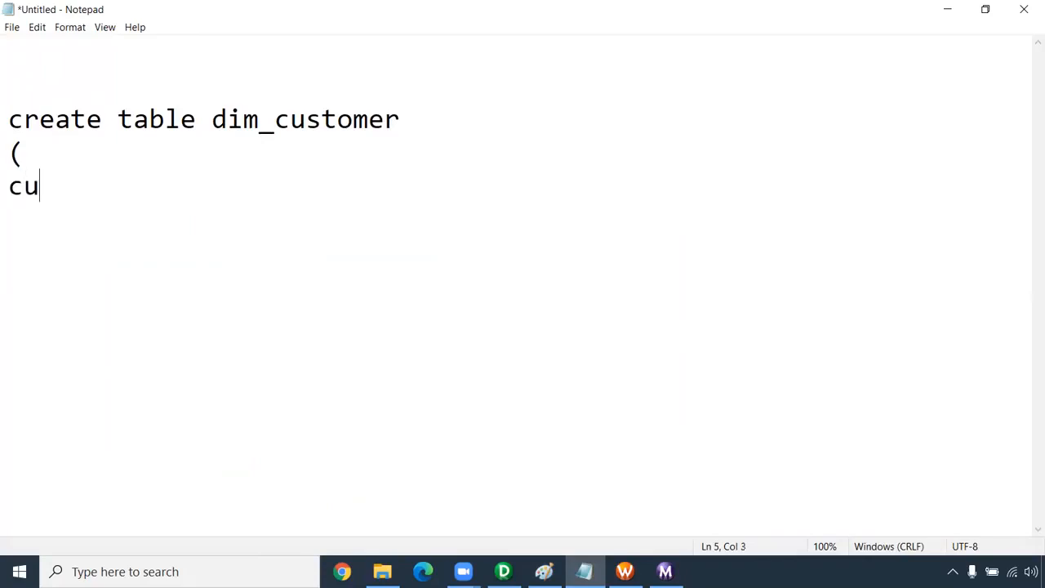
Step: Add the 'cust_id number primary key,' column line to the dim_customer statement
{"action": "type", "text": "n"}
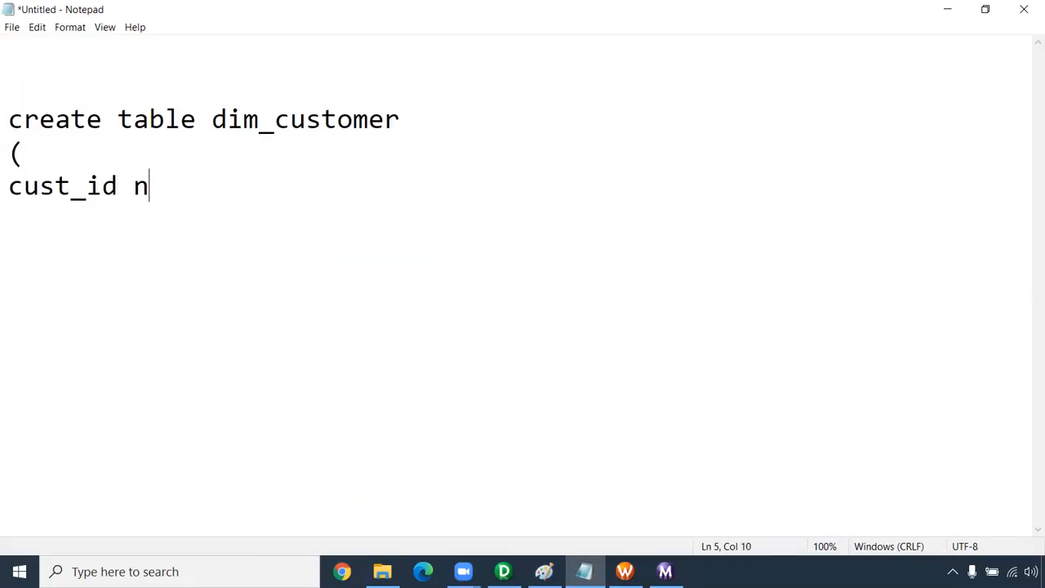
{"action": "type", "text": "umber pria,a"}
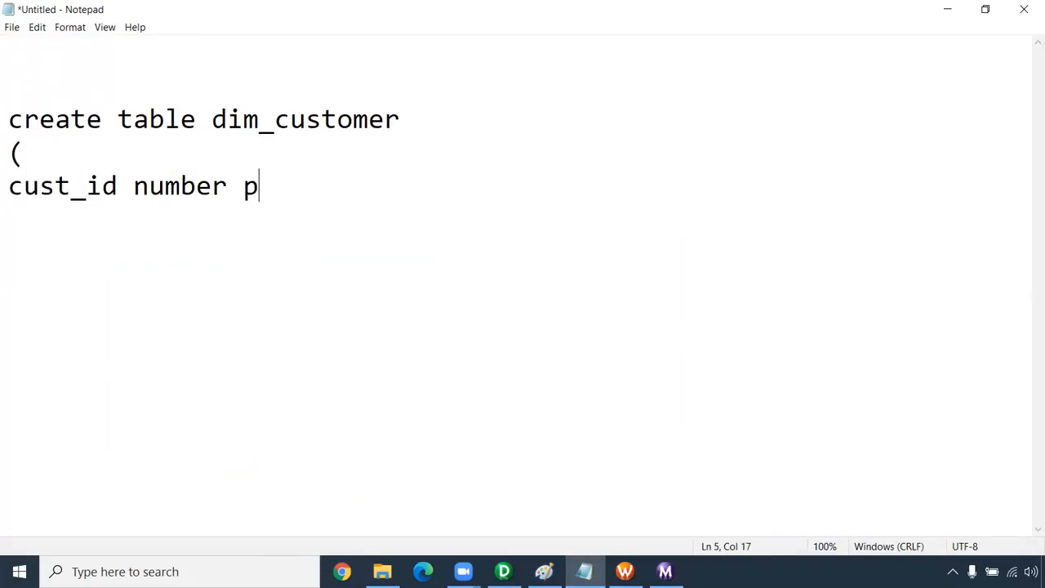
{"action": "key", "text": "BackSpace"}
{"action": "key", "text": "BackSpace"}
{"action": "key", "text": "BackSpace"}
{"action": "type", "text": "mary "}
{"action": "type", "text": "j"}
{"action": "key", "text": "BackSpace"}
{"action": "type", "text": "key,"}
{"action": "key", "text": "Return"}
Step: Add the 'cust_name varchar2(40),' column line
{"action": "type", "text": "cust_name "}
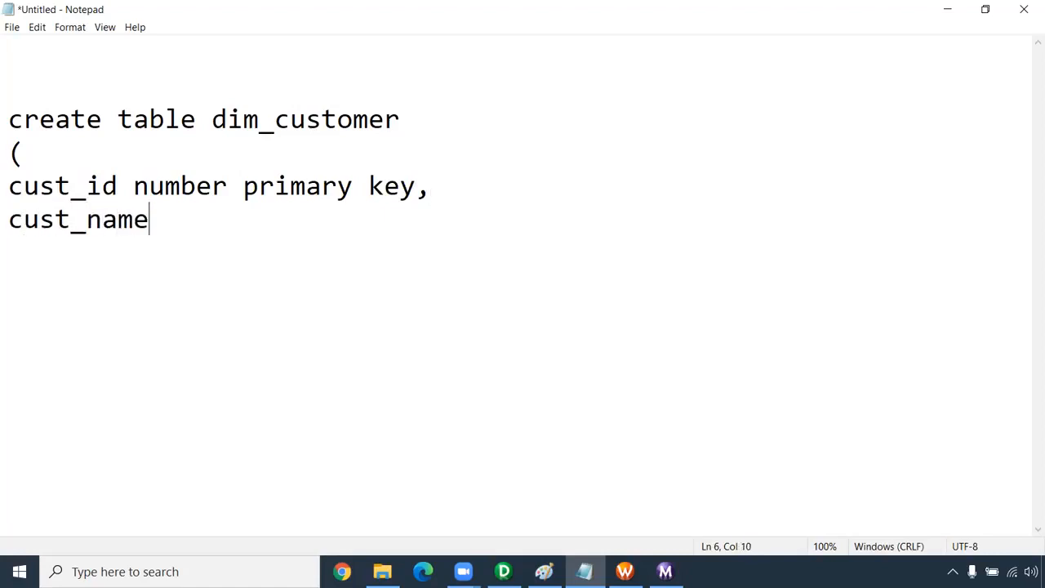
{"action": "type", "text": "varc"}
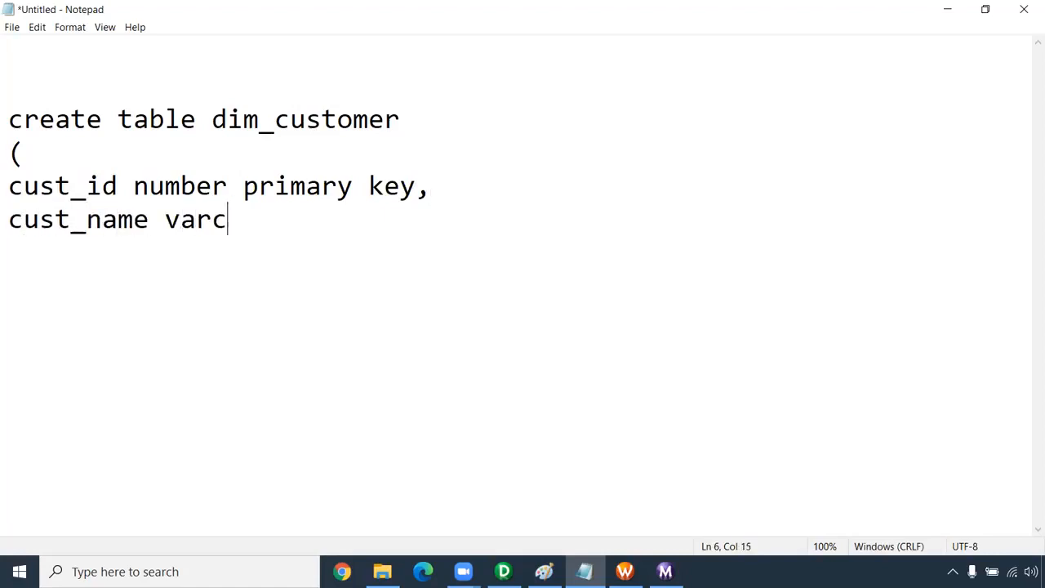
{"action": "type", "text": "har2(40"}
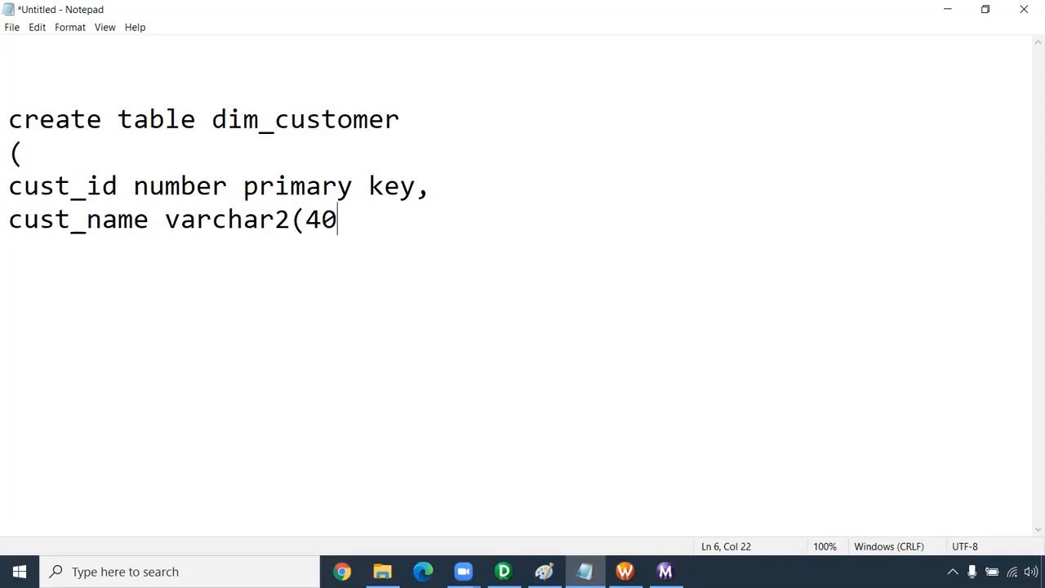
{"action": "type", "text": "),"}
{"action": "key", "text": "Return"}
{"action": "key", "text": "BackSpace"}
{"action": "key", "text": "BackSpace"}
{"action": "type", "text": ","}
Step: Add the 'cust_mobile_no number(10)' column and close the statement with ');'
{"action": "key", "text": "Return"}
{"action": "type", "text": "cust_m"}
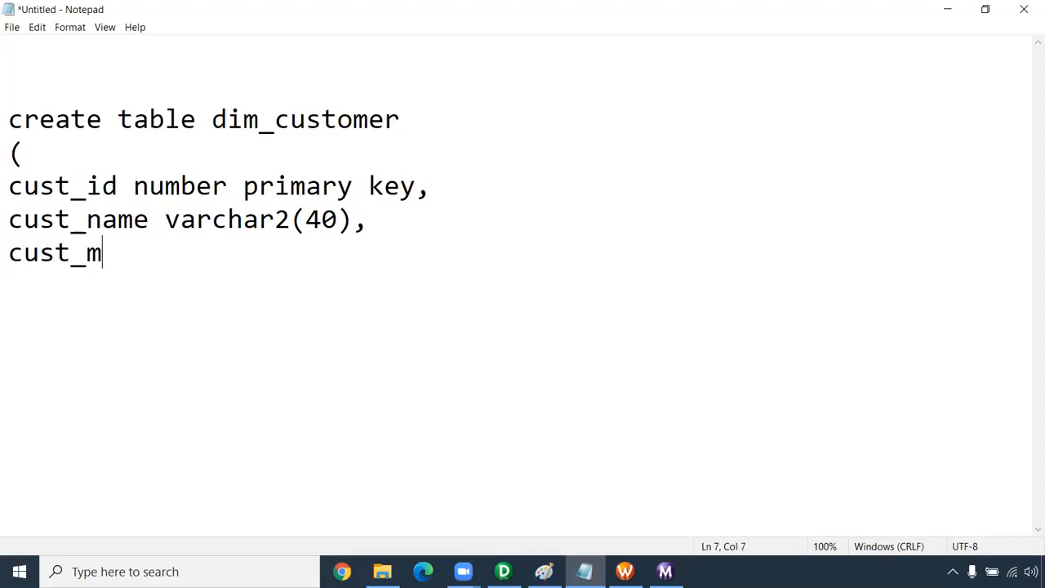
{"action": "type", "text": "obile"}
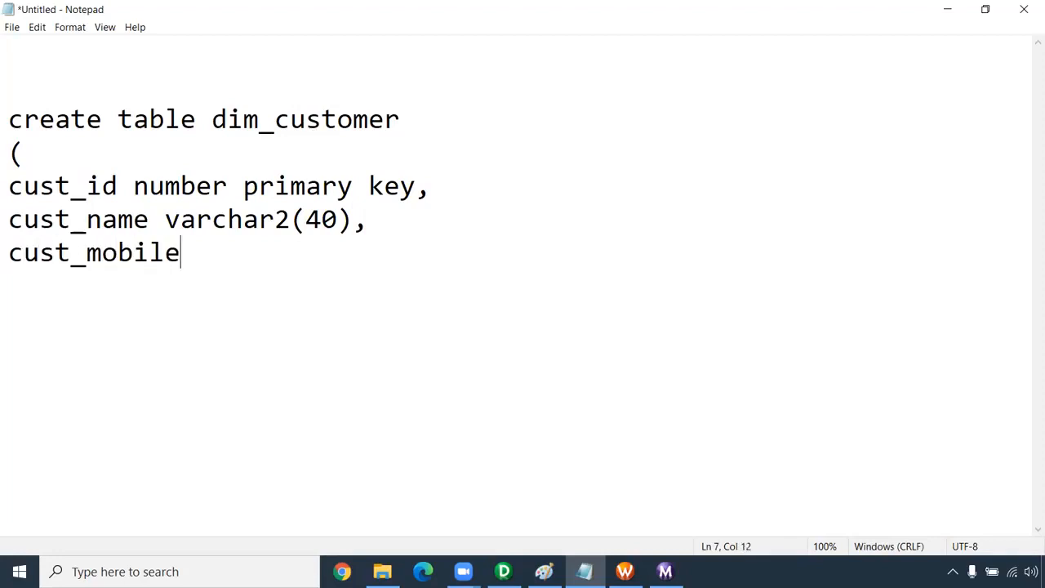
{"action": "type", "text": "_no number"}
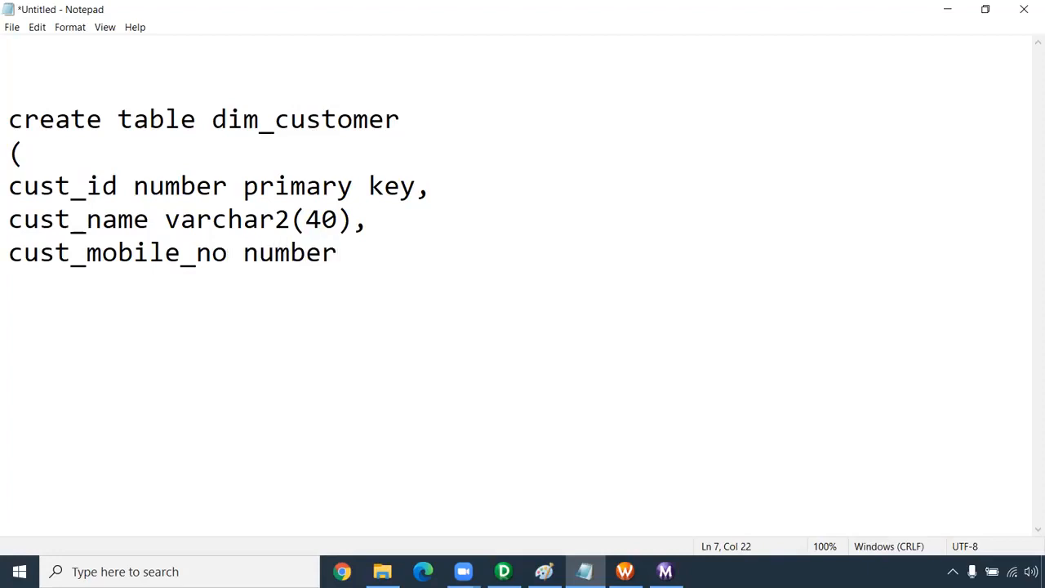
{"action": "type", "text": "(100="}
{"action": "key", "text": "BackSpace"}
{"action": "key", "text": "BackSpace"}
{"action": "type", "text": ")"}
{"action": "key", "text": "Return"}
{"action": "type", "text": ");"}
{"action": "key", "text": "Return"}
{"action": "key", "text": "Return"}
{"action": "key", "text": "Return"}
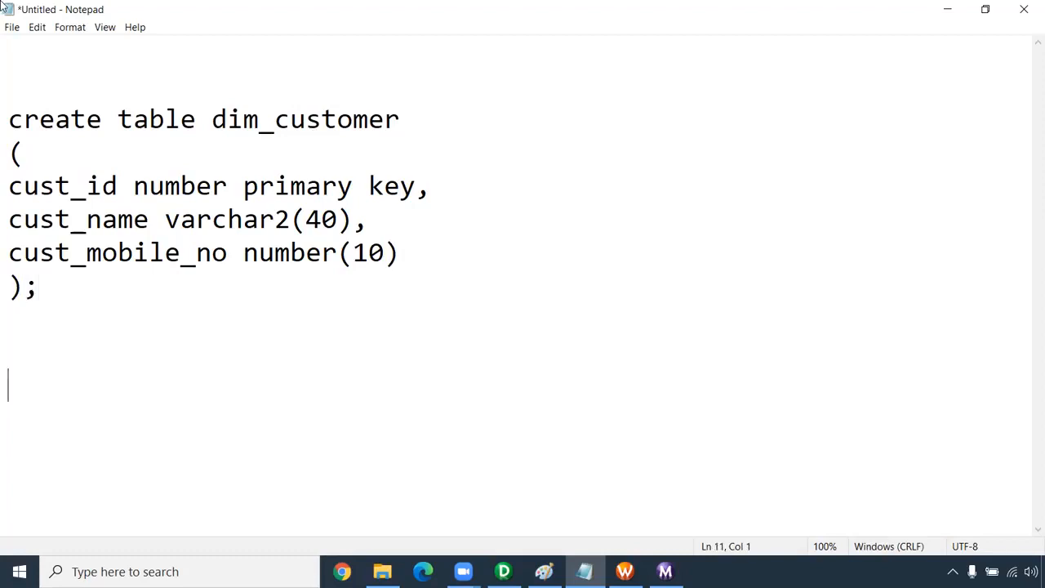
Step: Save as All Files type, creating a 'deployment' folder inside Documents\8.30 am
{"action": "left_click", "coordinate": [14, 28]}
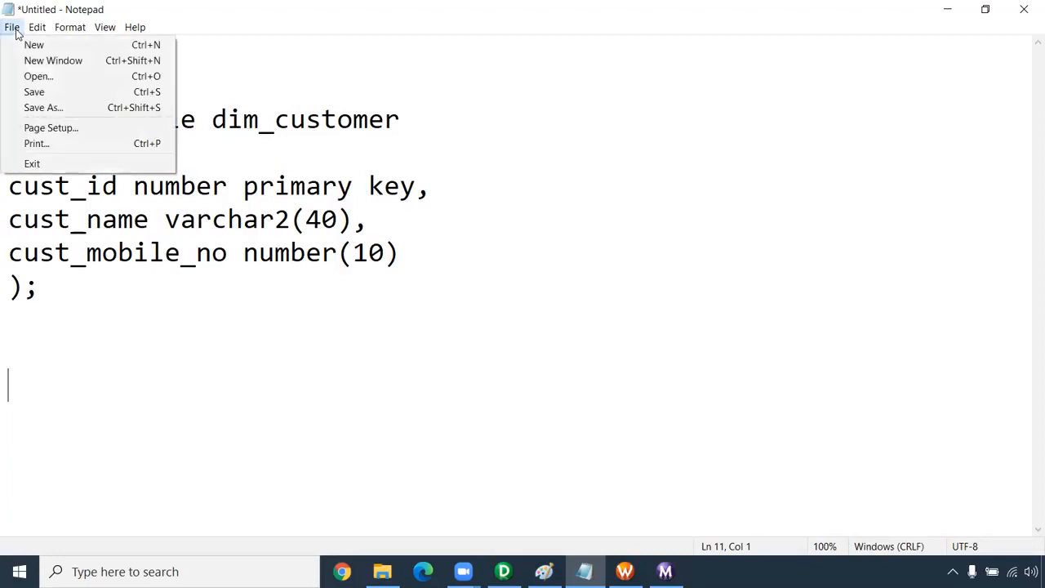
{"action": "left_click", "coordinate": [30, 92]}
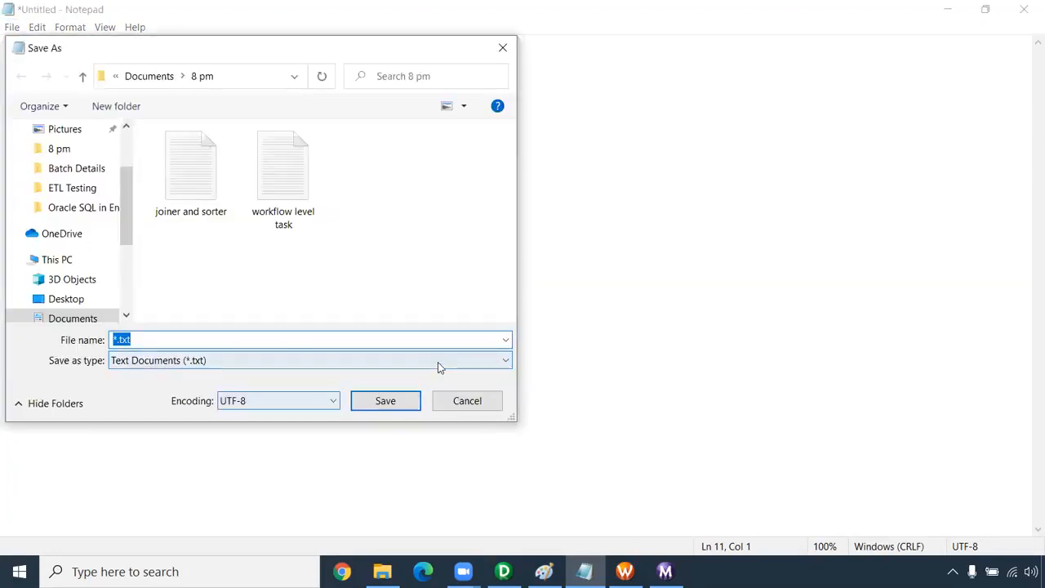
{"action": "left_click", "coordinate": [421, 360]}
{"action": "left_click", "coordinate": [240, 389]}
{"action": "left_click", "coordinate": [151, 342]}
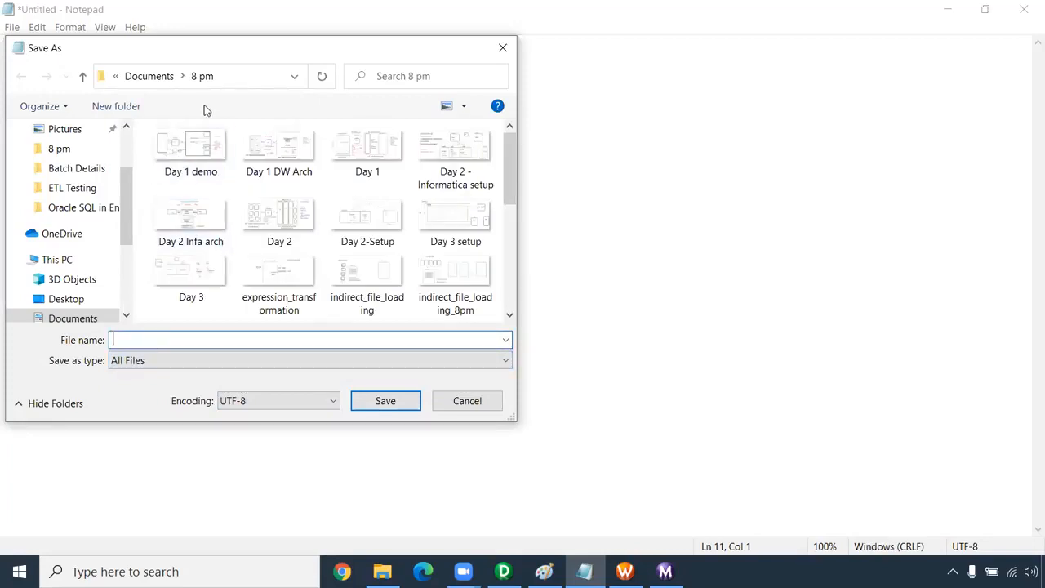
{"action": "left_click", "coordinate": [164, 77]}
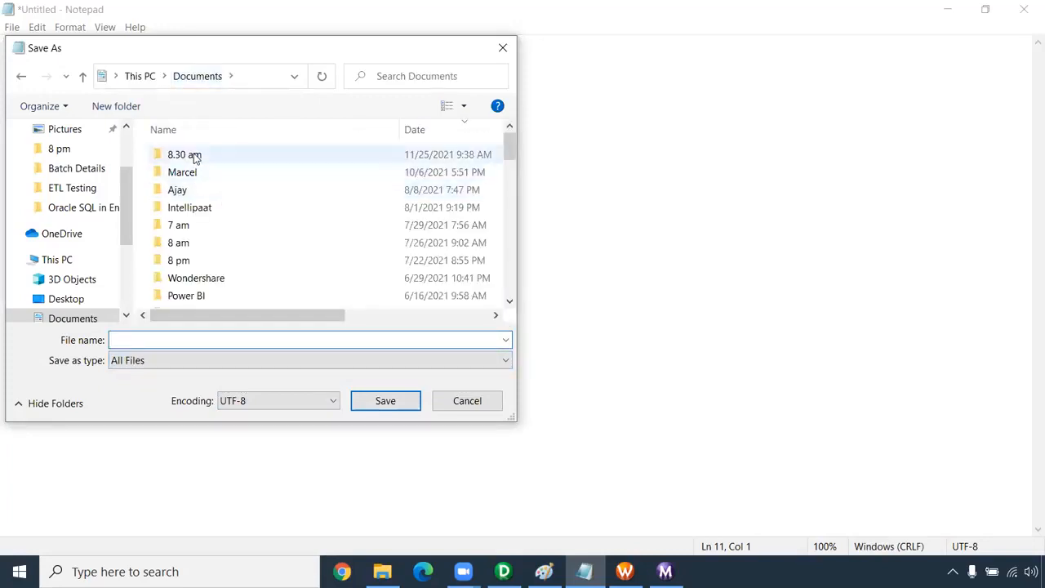
{"action": "double_click", "coordinate": [184, 154]}
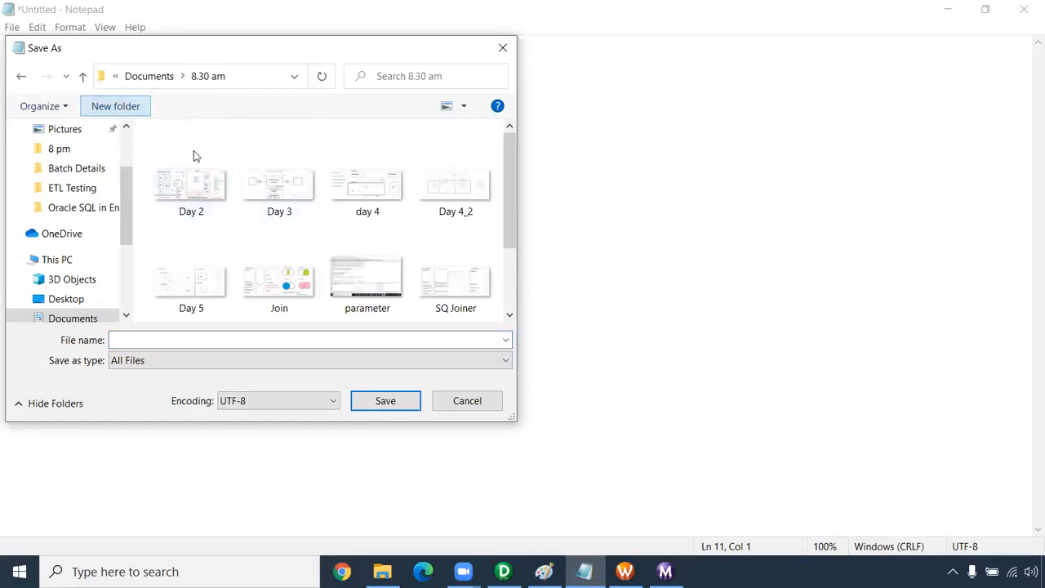
{"action": "key", "text": "ctrl+shift+n"}
{"action": "type", "text": "dep"}
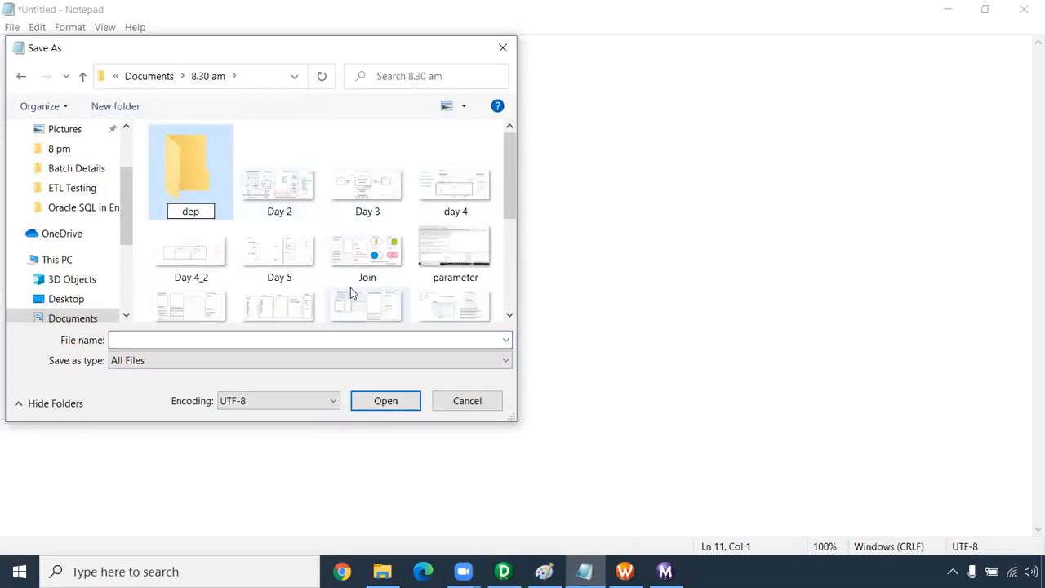
{"action": "type", "text": "loyment"}
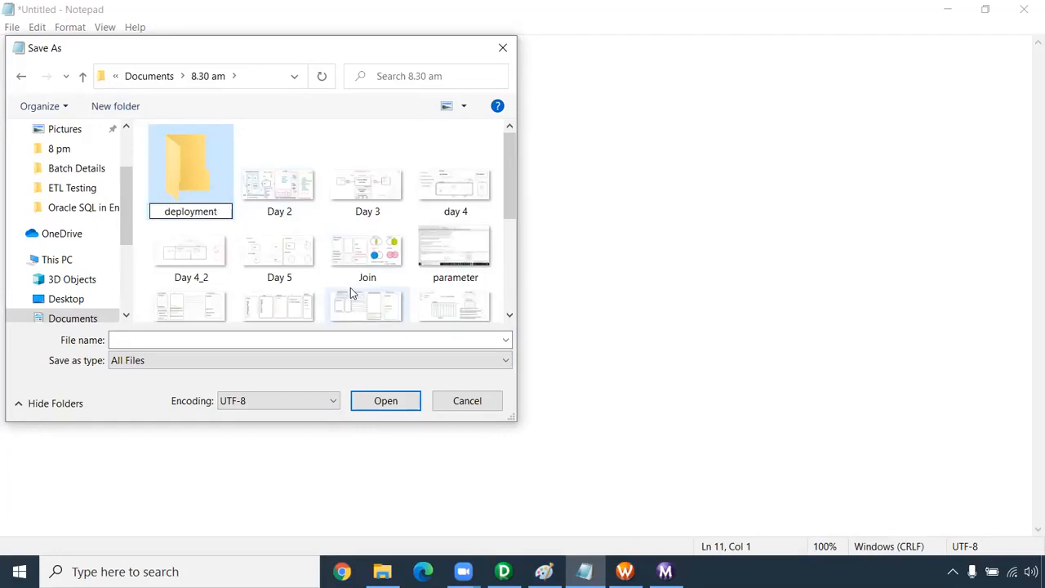
{"action": "key", "text": "Return"}
{"action": "key", "text": "Return"}
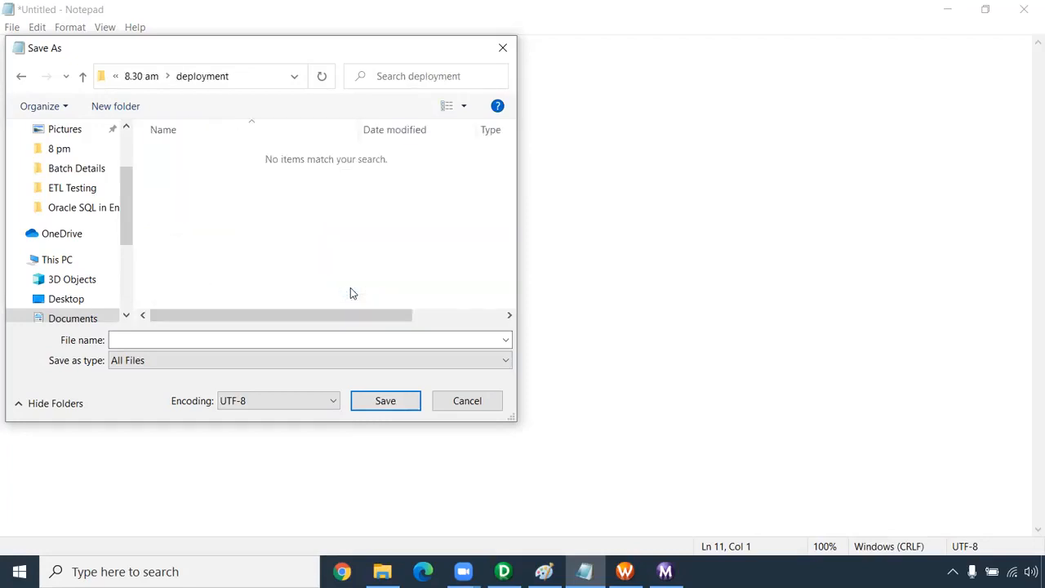
Step: Save the script as dim_cust.sql in the deployment folder
{"action": "left_click", "coordinate": [264, 341]}
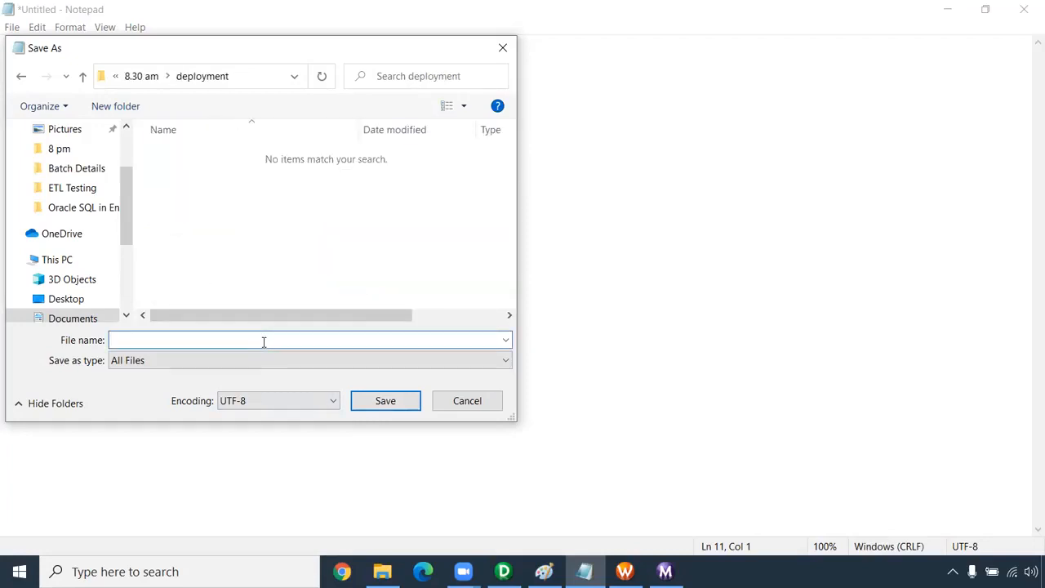
{"action": "type", "text": "dime"}
{"action": "key", "text": "BackSpace"}
{"action": "type", "text": "_cust.sql"}
{"action": "left_click", "coordinate": [384, 401]}
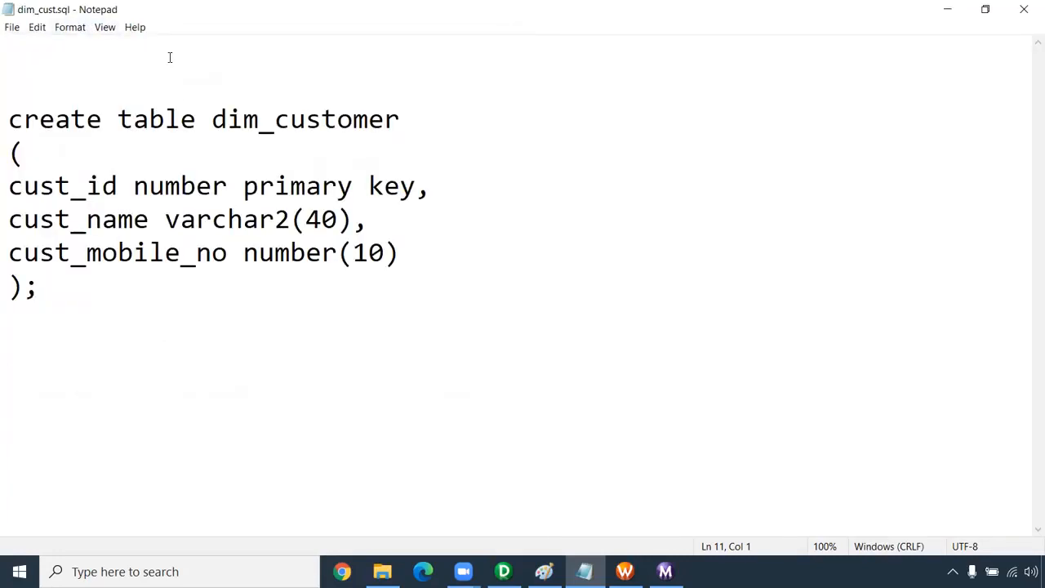
Step: Browse to Documents\8.30 am\deployment showing dim_cust.sql, and select the folder's address path
{"action": "left_click", "coordinate": [382, 571]}
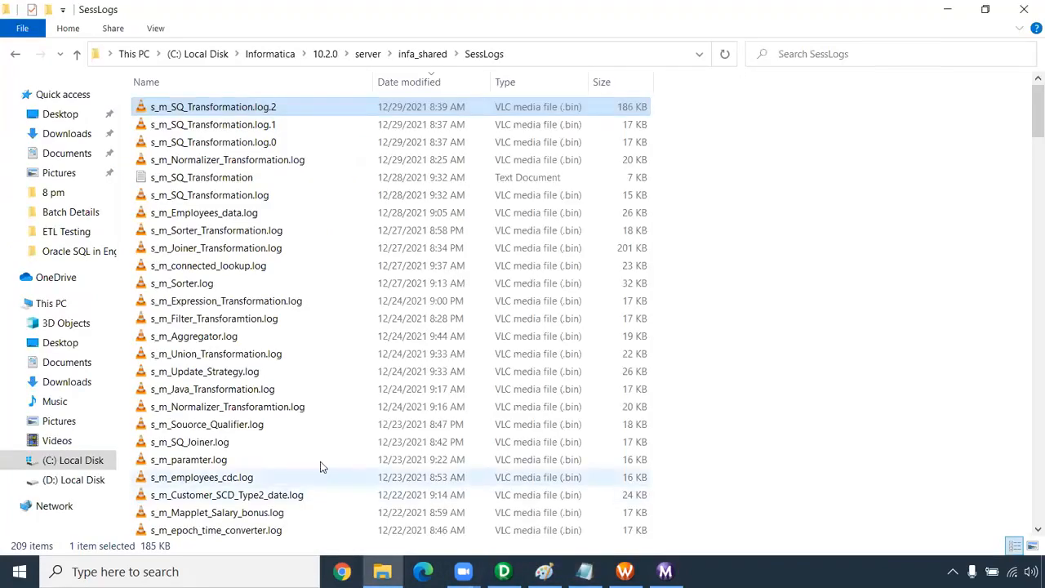
{"action": "left_click", "coordinate": [53, 193]}
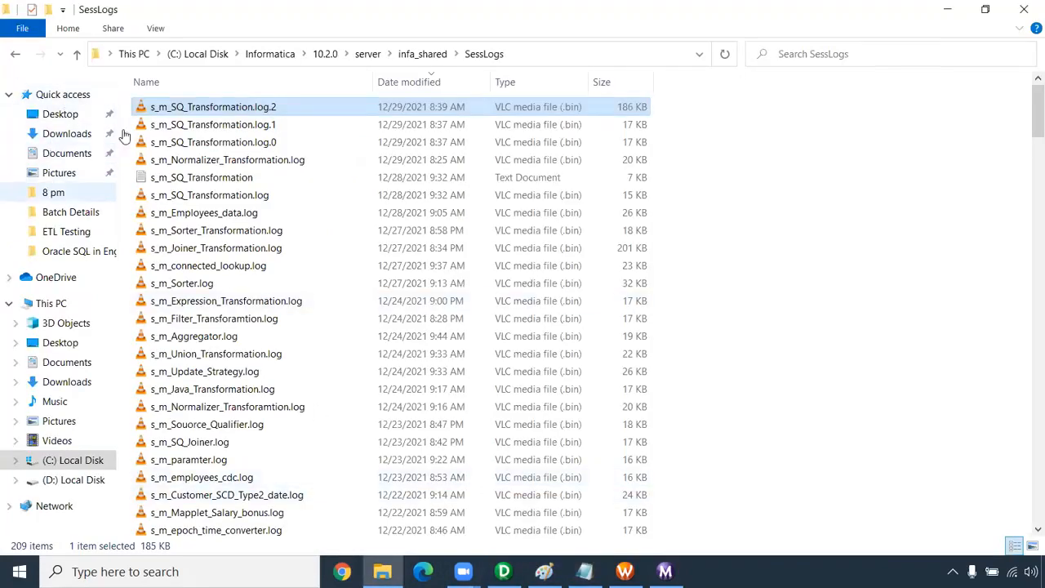
{"action": "left_click", "coordinate": [187, 54]}
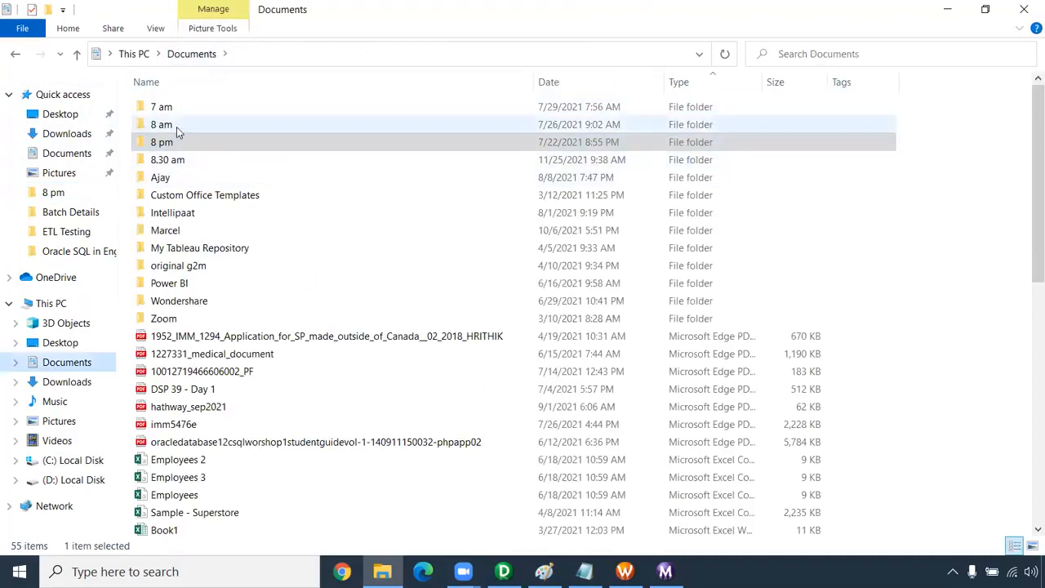
{"action": "double_click", "coordinate": [172, 176]}
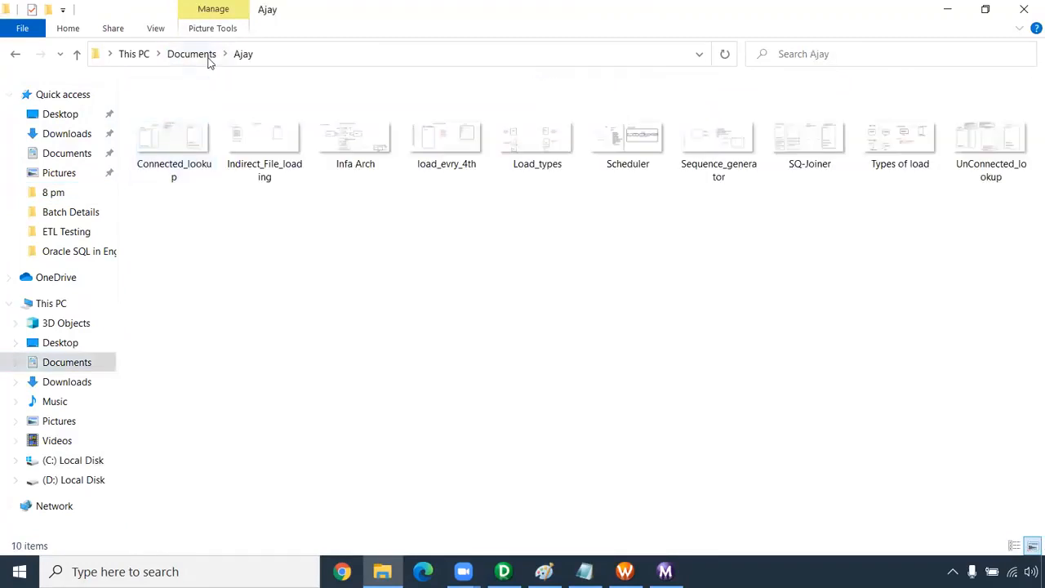
{"action": "left_click", "coordinate": [204, 56]}
{"action": "double_click", "coordinate": [181, 160]}
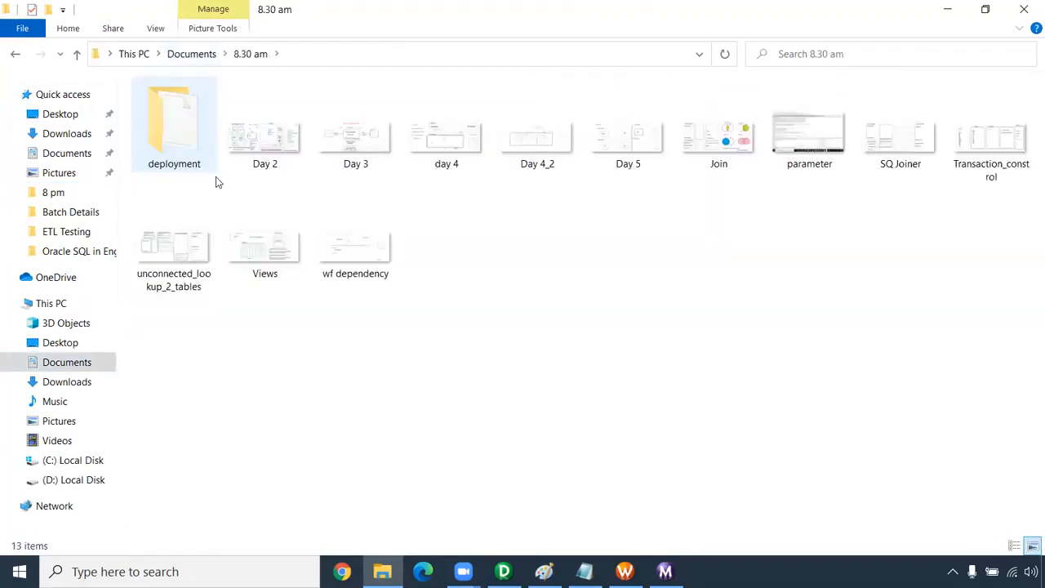
{"action": "double_click", "coordinate": [172, 150]}
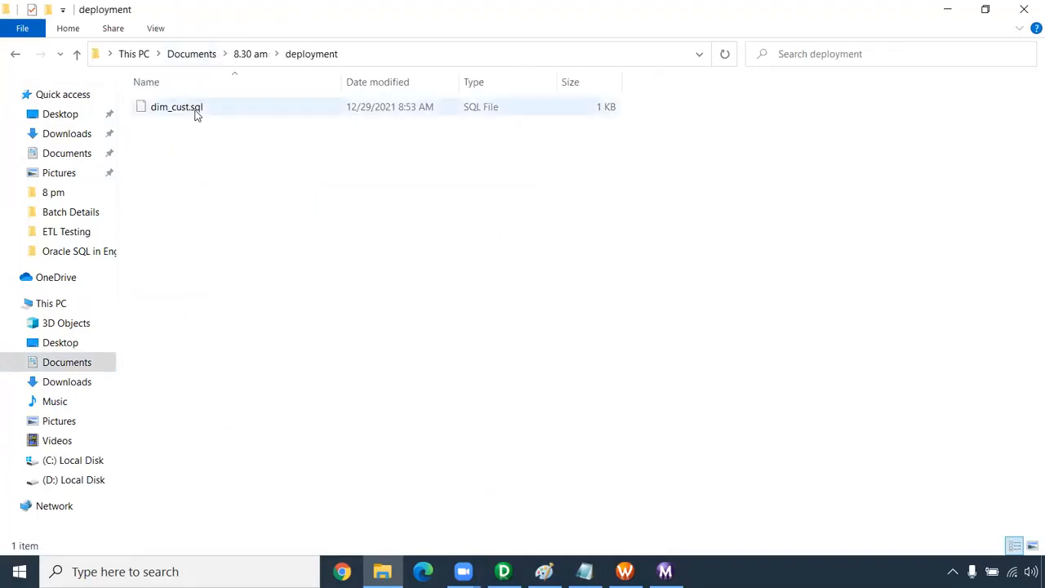
{"action": "left_click", "coordinate": [350, 54]}
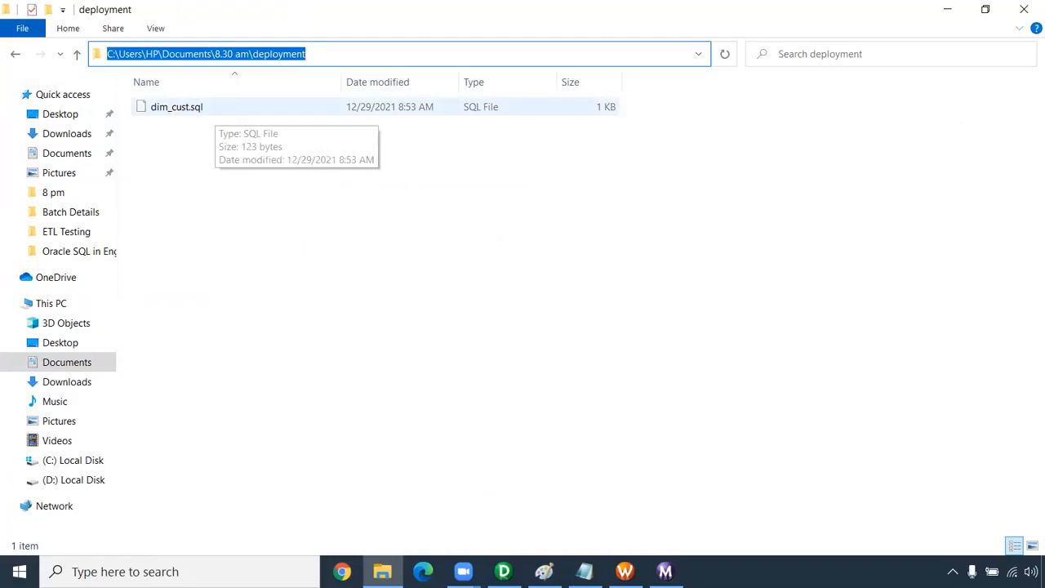
Step: Open a new blank Chrome window from the taskbar
{"action": "mouse_move", "coordinate": [624, 572]}
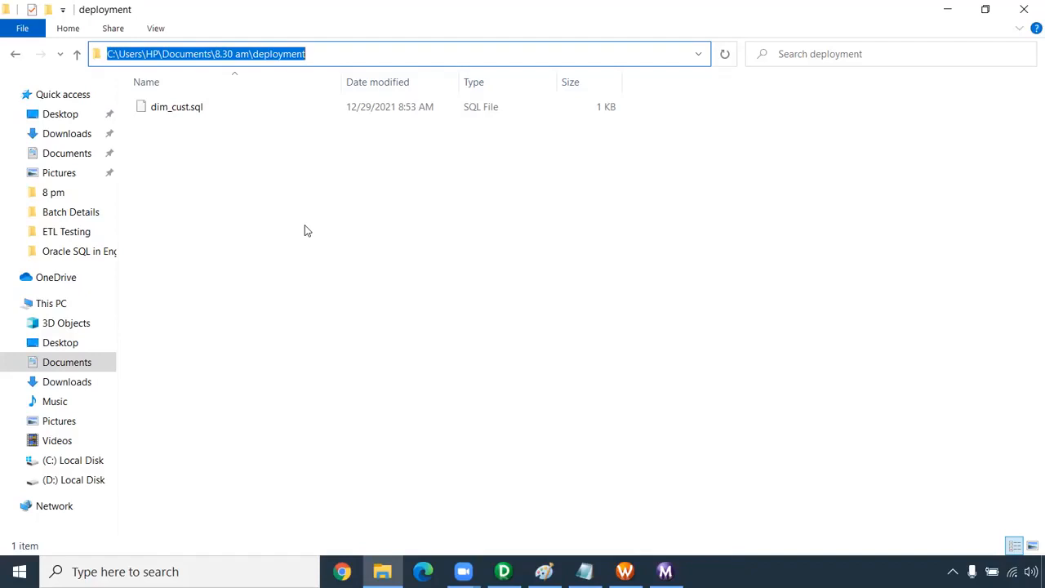
{"action": "mouse_move", "coordinate": [382, 571]}
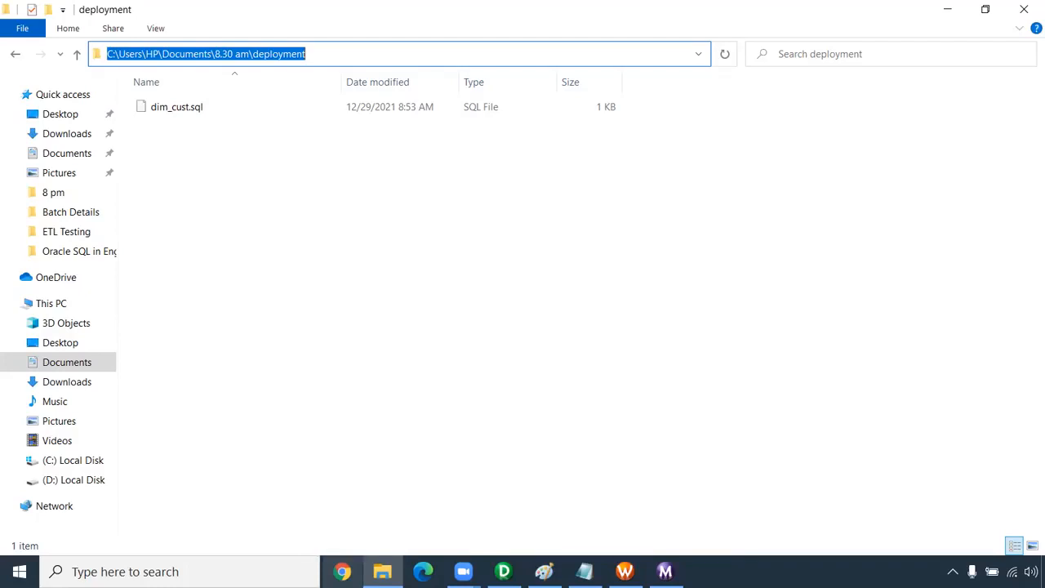
{"action": "left_click", "coordinate": [342, 571]}
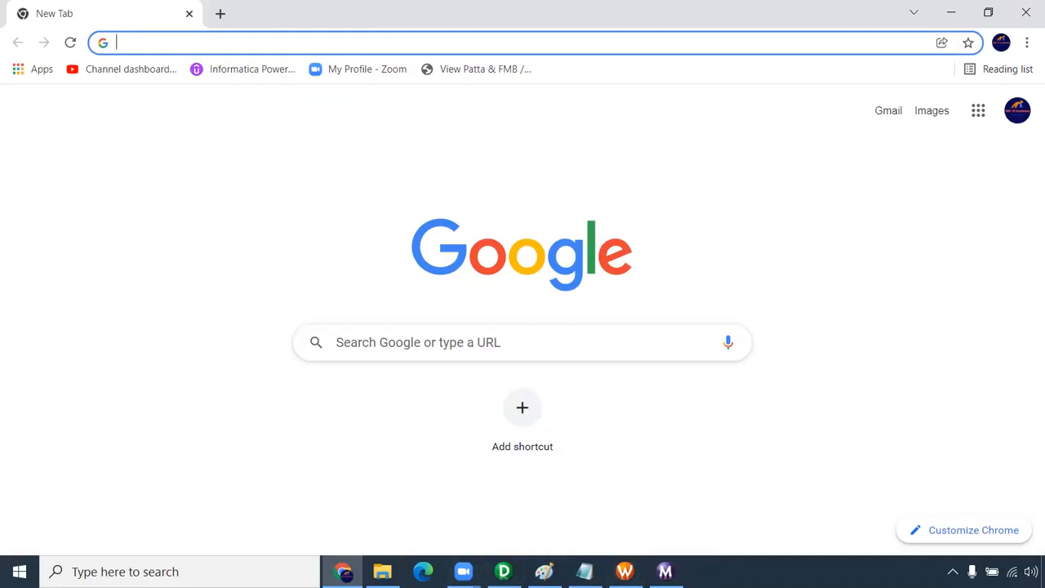
Step: Bring Workflow Manager forward and launch Repository Manager connected to the rep repository
{"action": "mouse_move", "coordinate": [382, 571]}
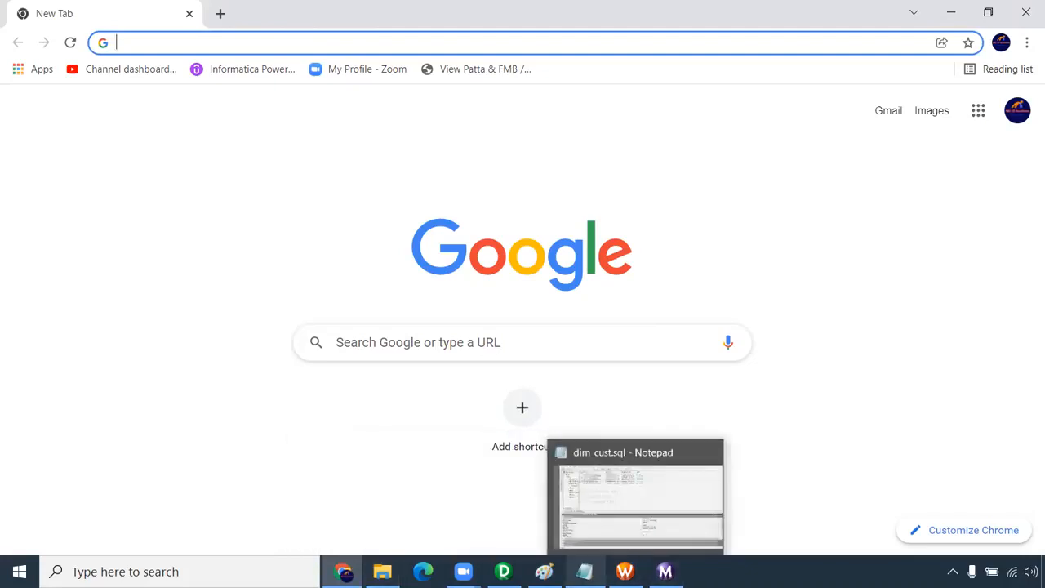
{"action": "left_click", "coordinate": [624, 571]}
{"action": "left_click", "coordinate": [134, 65]}
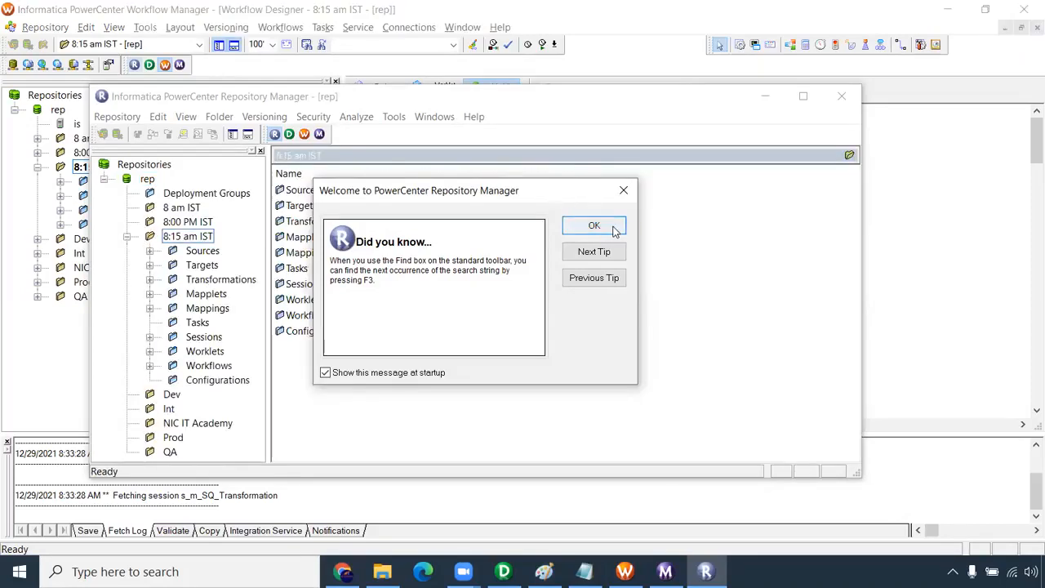
Step: Dismiss the welcome tip, maximize the window, widen the tree and expand 8:15 am IST Workflows
{"action": "left_click", "coordinate": [594, 226]}
{"action": "left_click", "coordinate": [802, 96]}
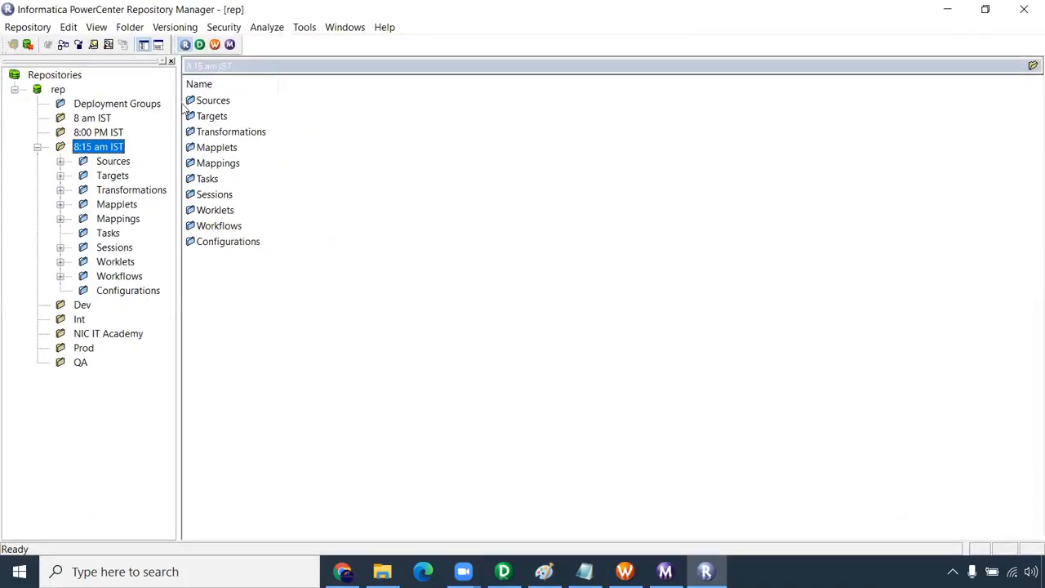
{"action": "left_click_drag", "start_coordinate": [177, 103], "coordinate": [213, 104]}
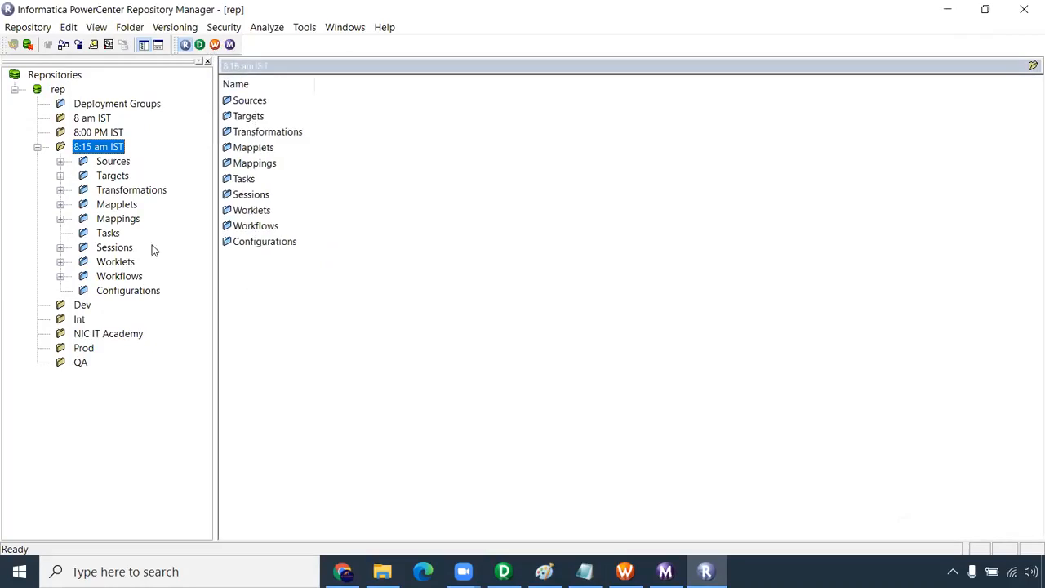
{"action": "left_click", "coordinate": [60, 276]}
{"action": "left_click_drag", "start_coordinate": [209, 275], "coordinate": [395, 92]}
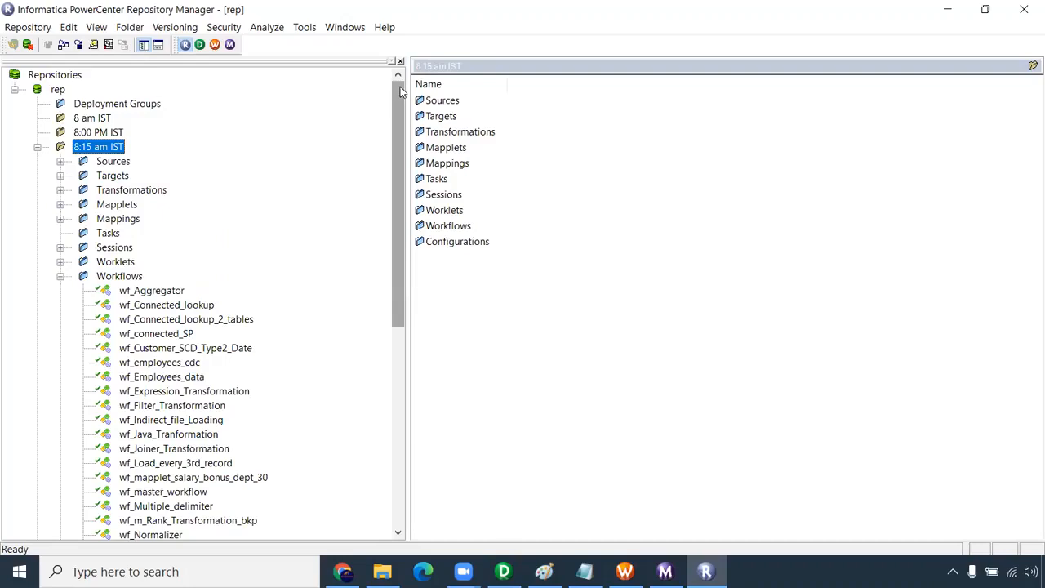
Step: Start Repository > Import Objects, then cancel it without choosing an XML file
{"action": "left_click", "coordinate": [24, 31]}
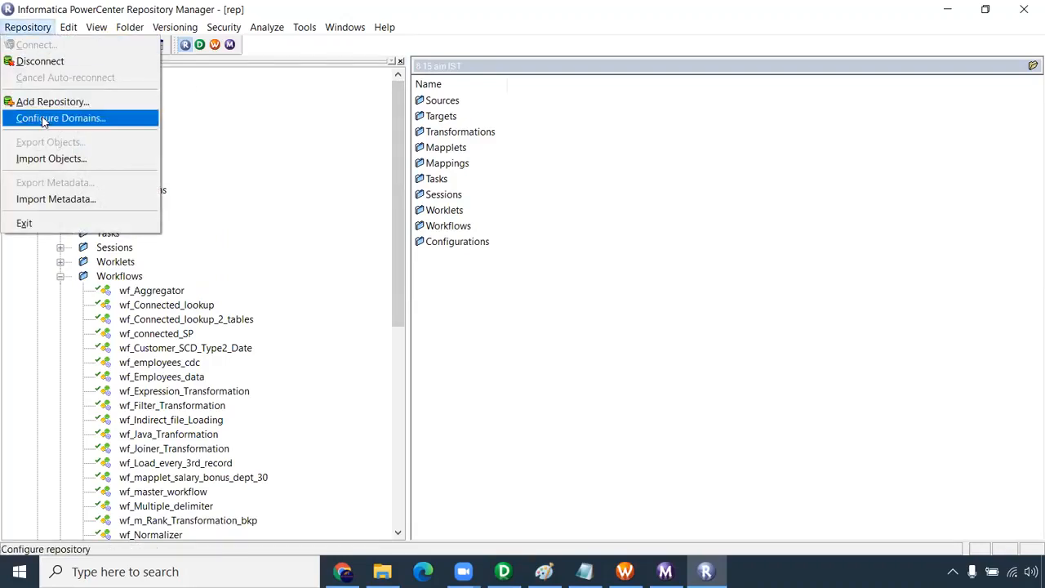
{"action": "left_click", "coordinate": [45, 160]}
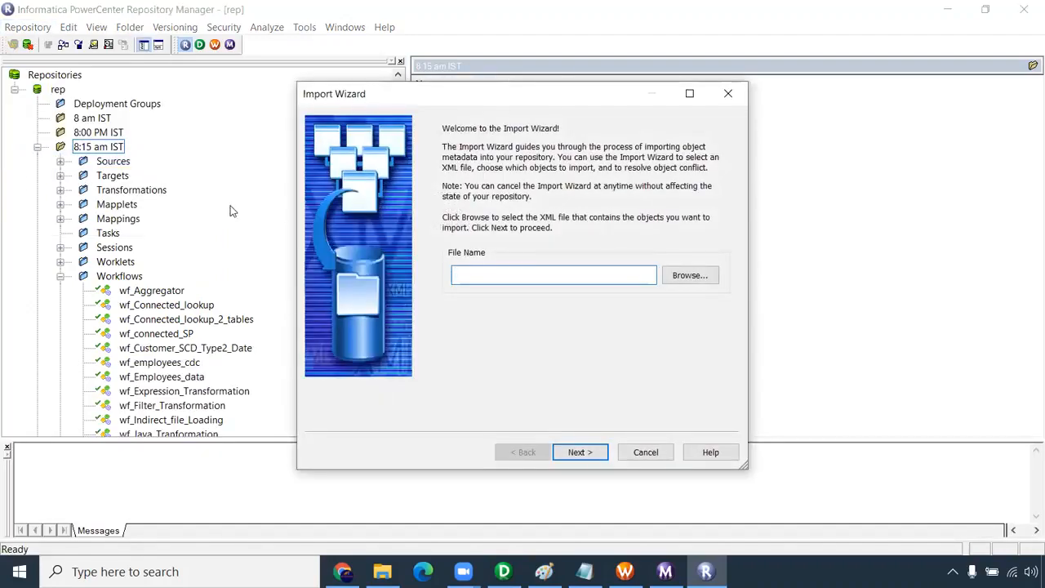
{"action": "left_click", "coordinate": [687, 276]}
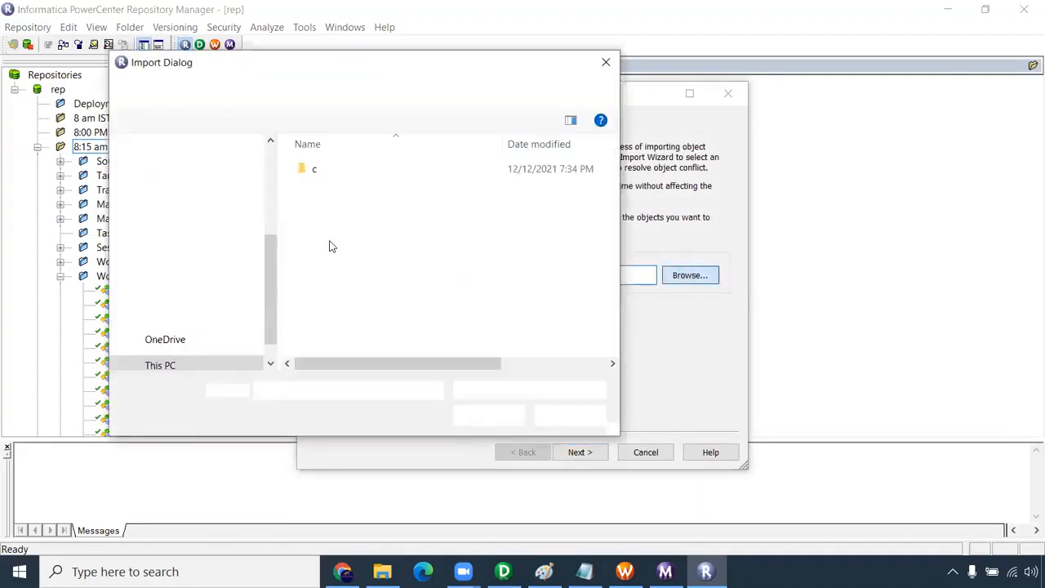
{"action": "left_click", "coordinate": [563, 417]}
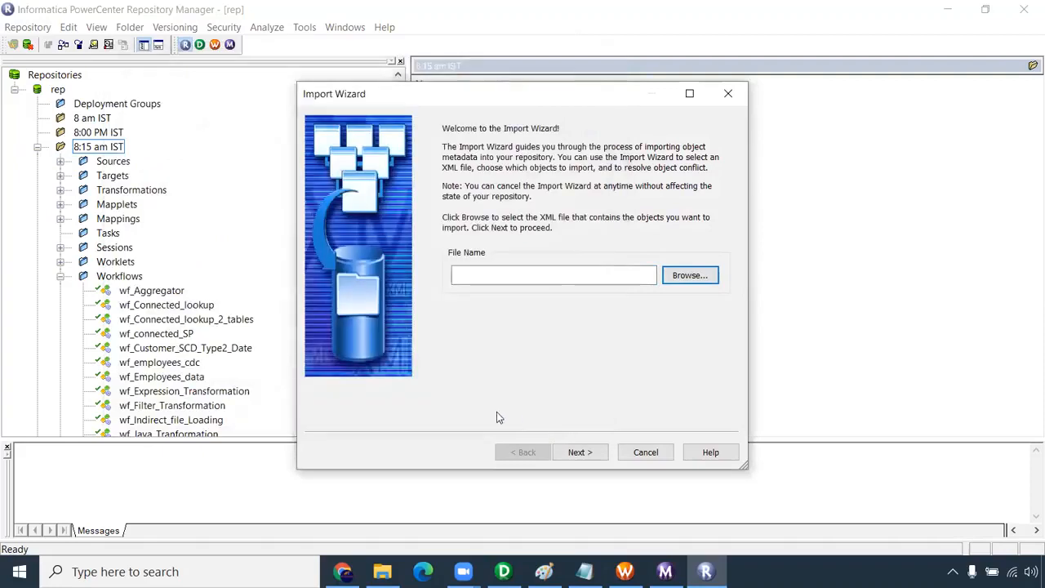
{"action": "left_click", "coordinate": [644, 451]}
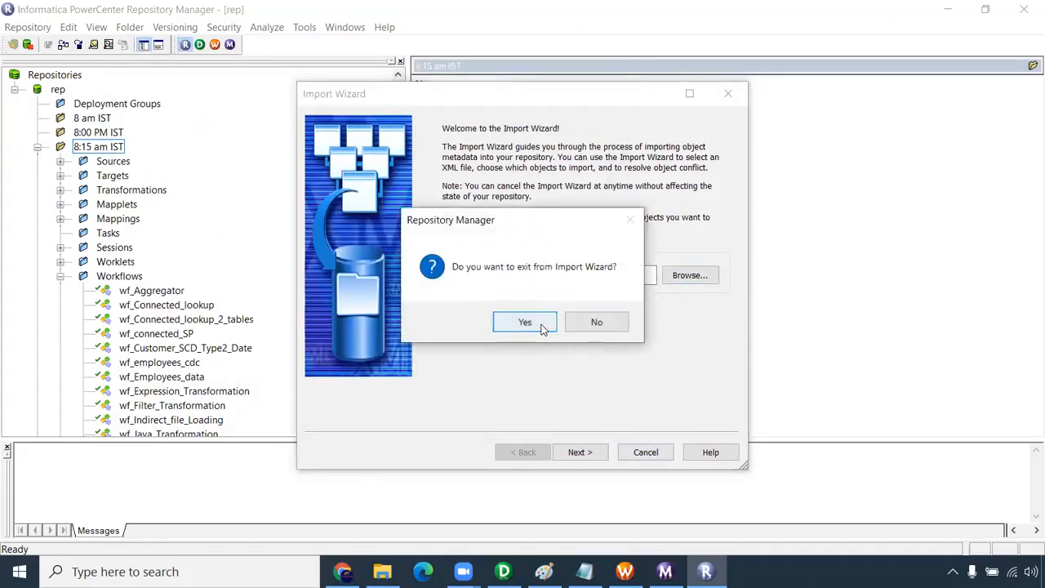
{"action": "left_click", "coordinate": [541, 324]}
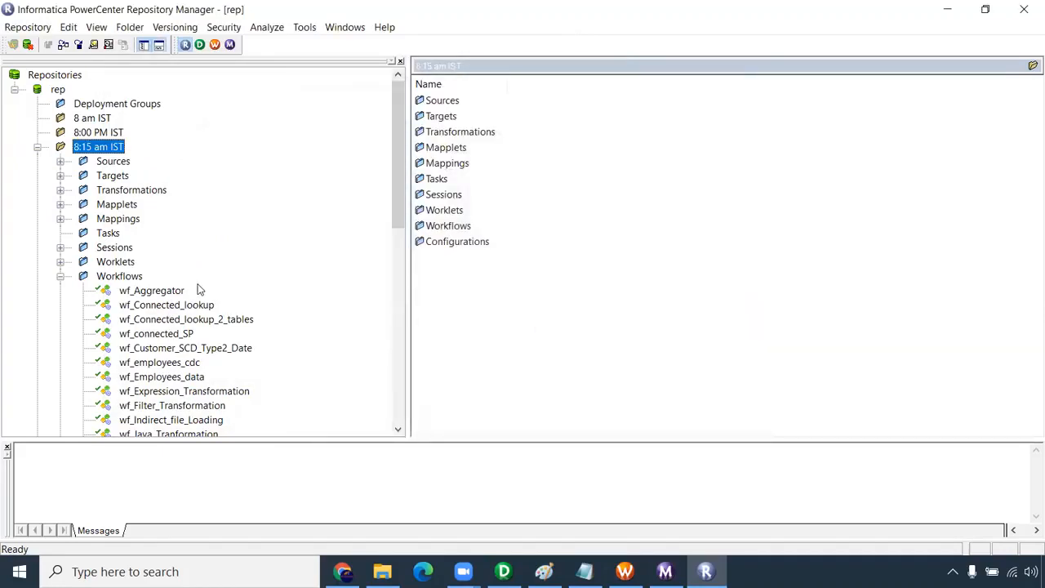
Step: Scroll through the 8:15 am IST workflow list to review it
{"action": "scroll", "coordinate": [227, 245], "scroll_direction": "down", "scroll_amount": 3}
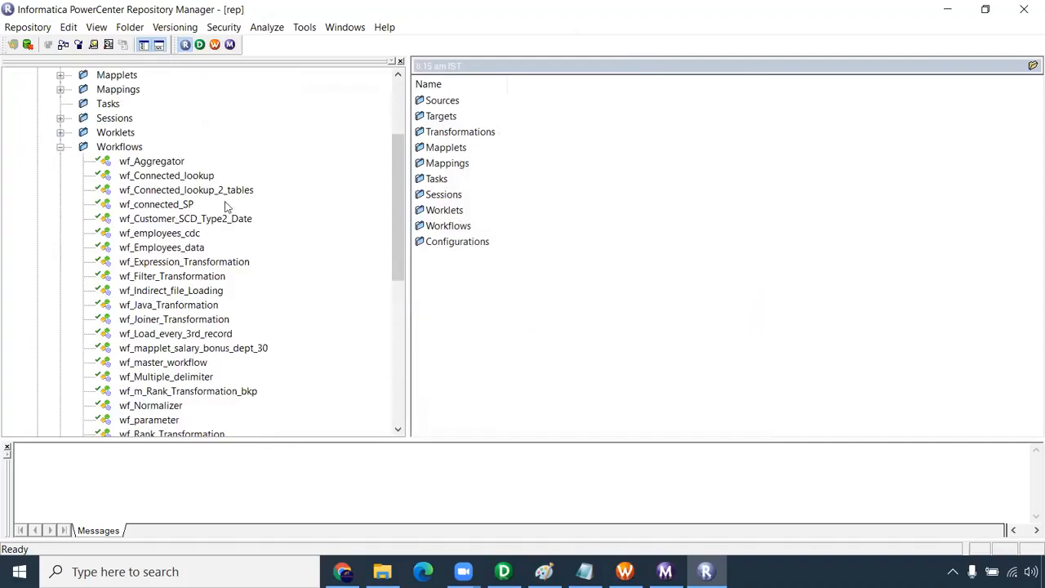
{"action": "scroll", "coordinate": [195, 383], "scroll_direction": "down", "scroll_amount": 8}
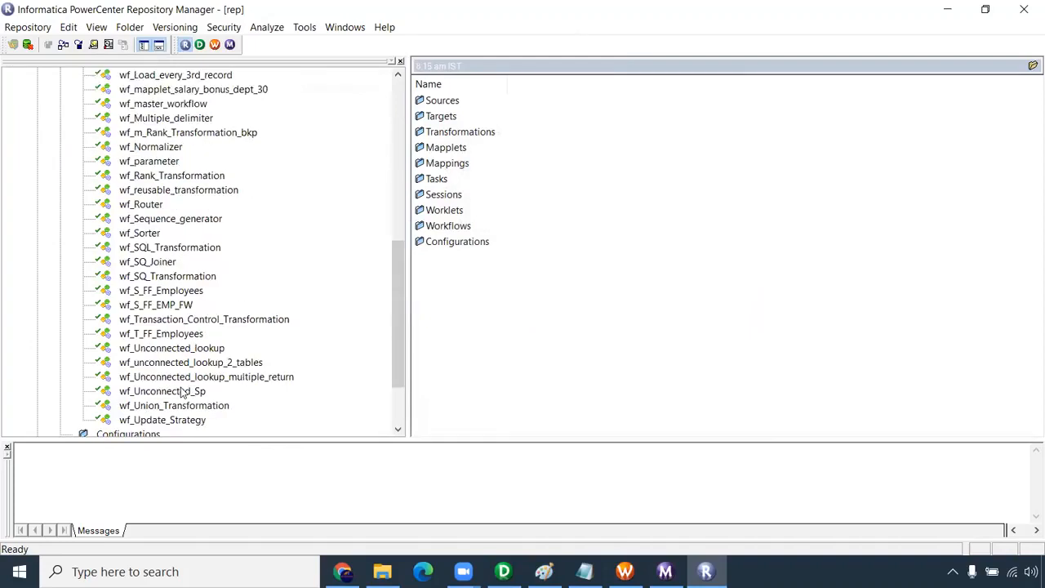
{"action": "scroll", "coordinate": [187, 200], "scroll_direction": "up", "scroll_amount": 11}
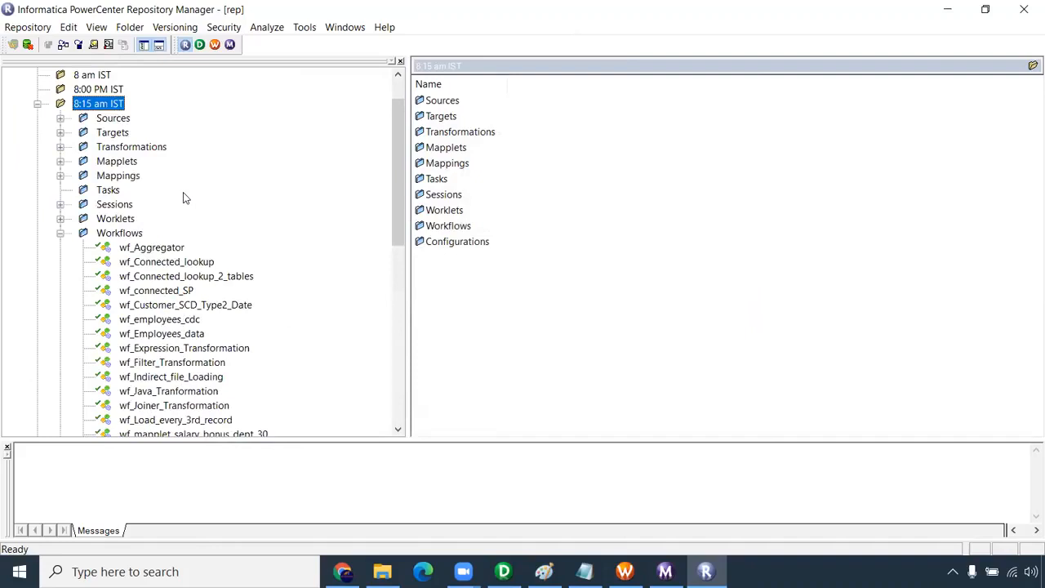
{"action": "scroll", "coordinate": [129, 306], "scroll_direction": "down", "scroll_amount": 4}
{"action": "scroll", "coordinate": [129, 307], "scroll_direction": "down", "scroll_amount": 3}
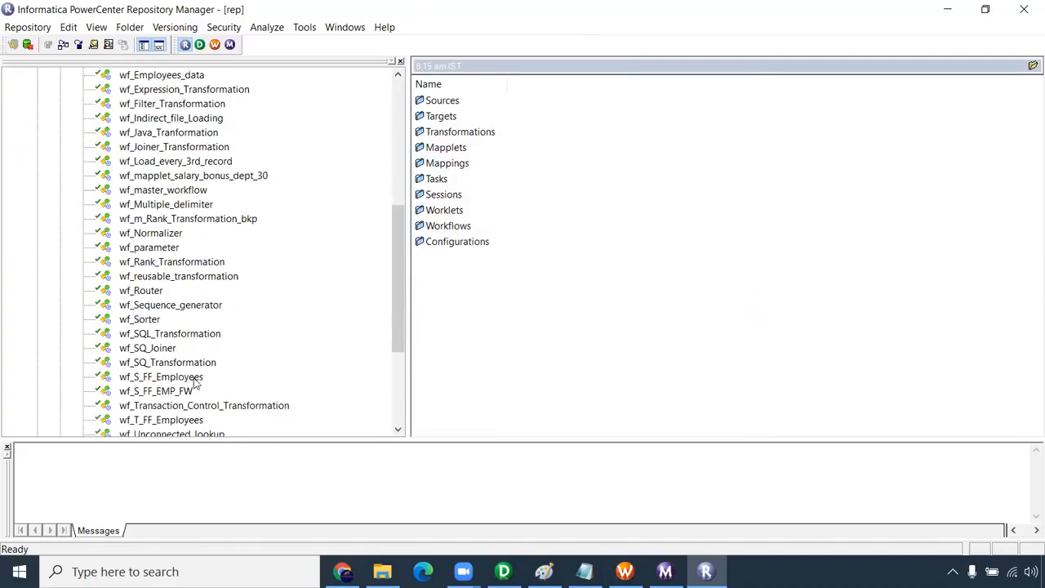
{"action": "scroll", "coordinate": [180, 248], "scroll_direction": "up", "scroll_amount": 5}
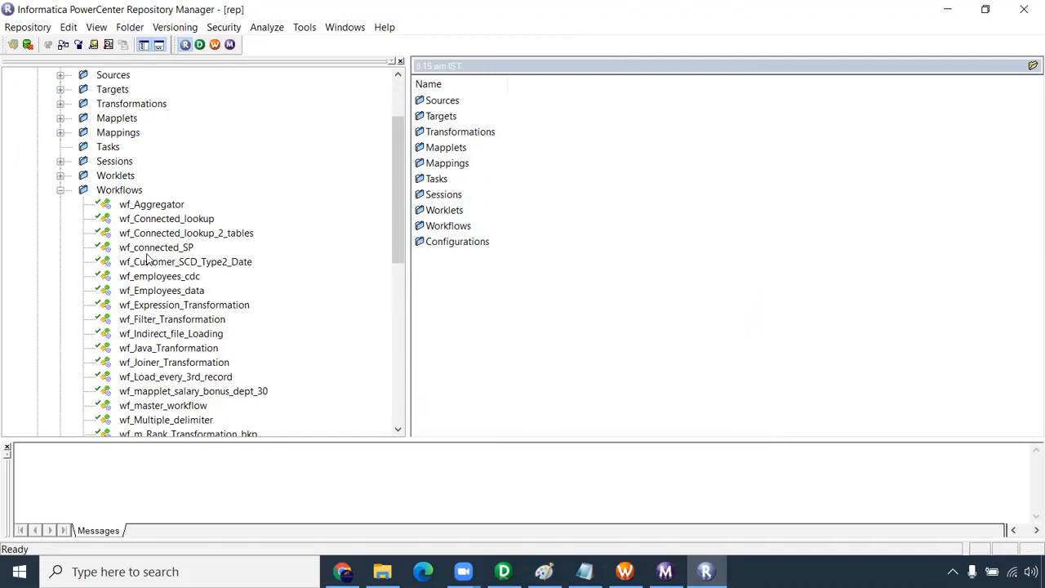
{"action": "scroll", "coordinate": [97, 154], "scroll_direction": "up", "scroll_amount": 2}
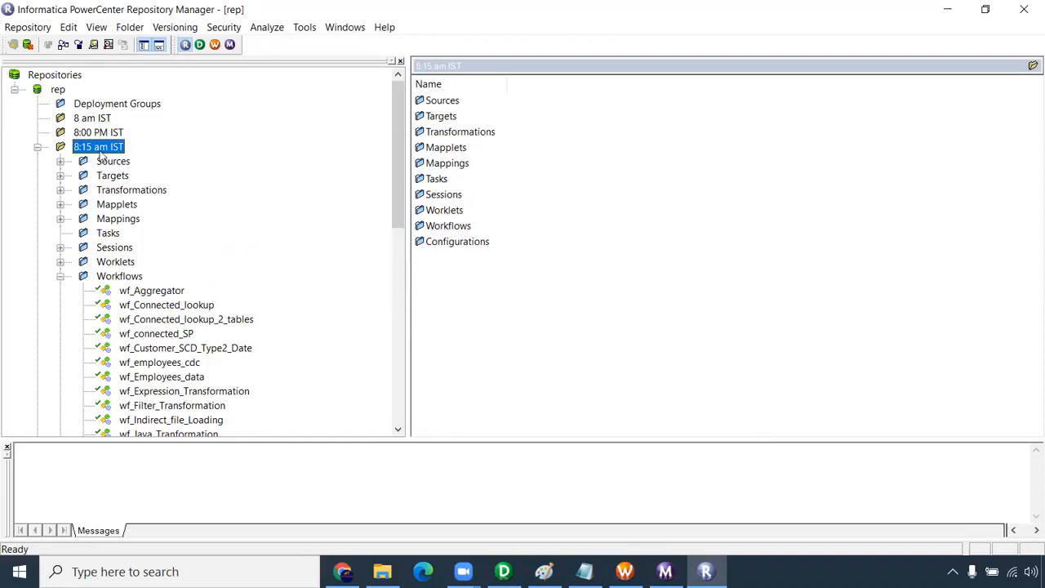
{"action": "scroll", "coordinate": [151, 286], "scroll_direction": "down", "scroll_amount": 3}
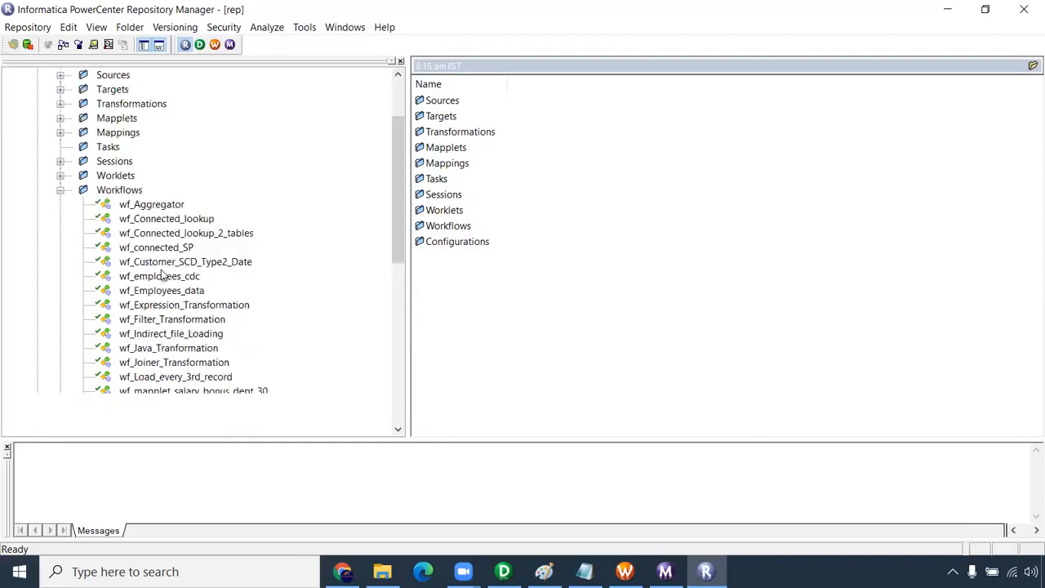
Step: Export wf_Java_Tranformation as XML into Documents\8.30 am\deployment and close the export report
{"action": "left_click", "coordinate": [201, 305]}
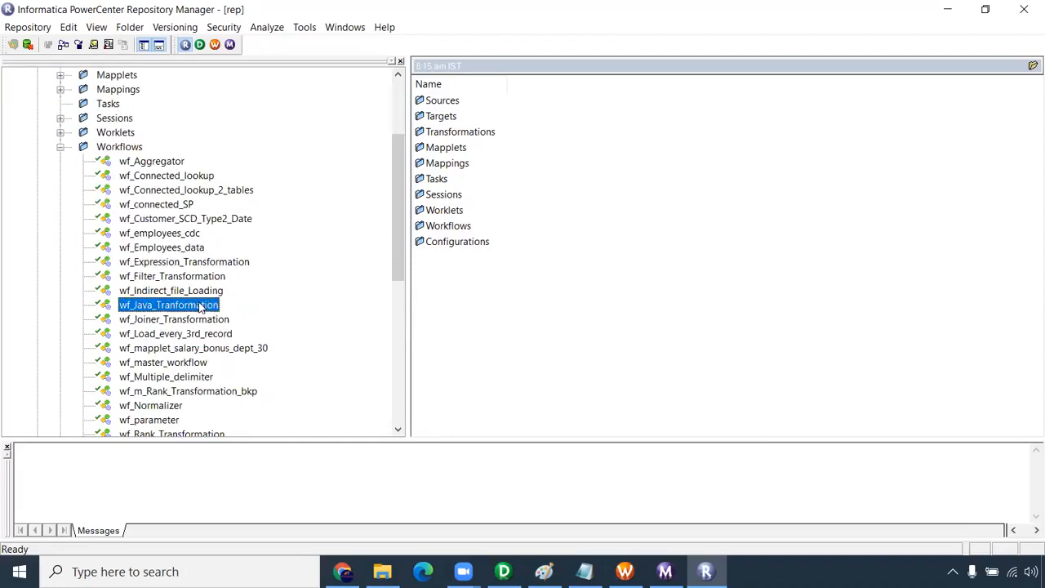
{"action": "right_click", "coordinate": [200, 306]}
{"action": "left_click", "coordinate": [256, 422]}
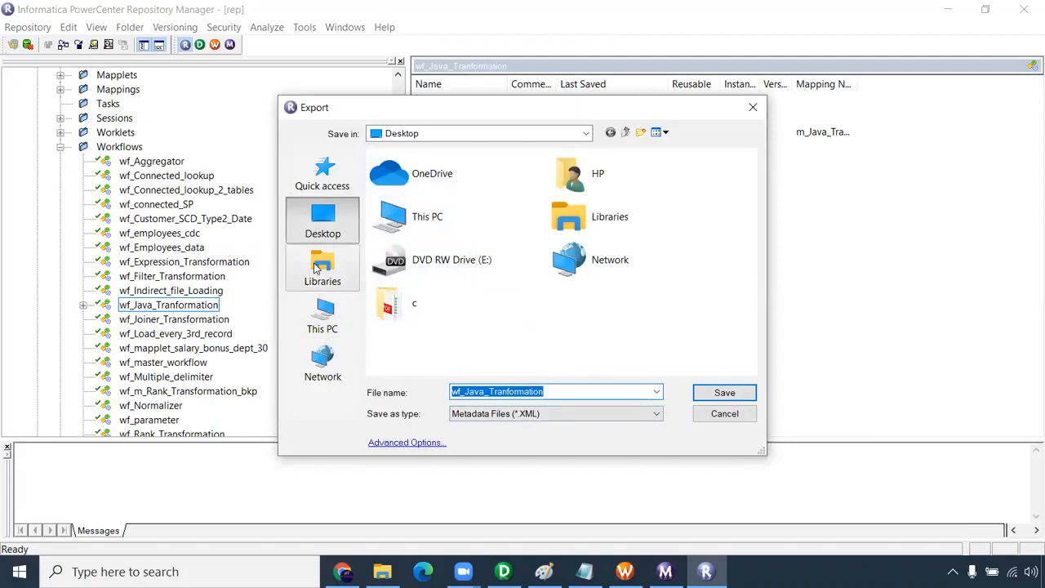
{"action": "left_click", "coordinate": [479, 135]}
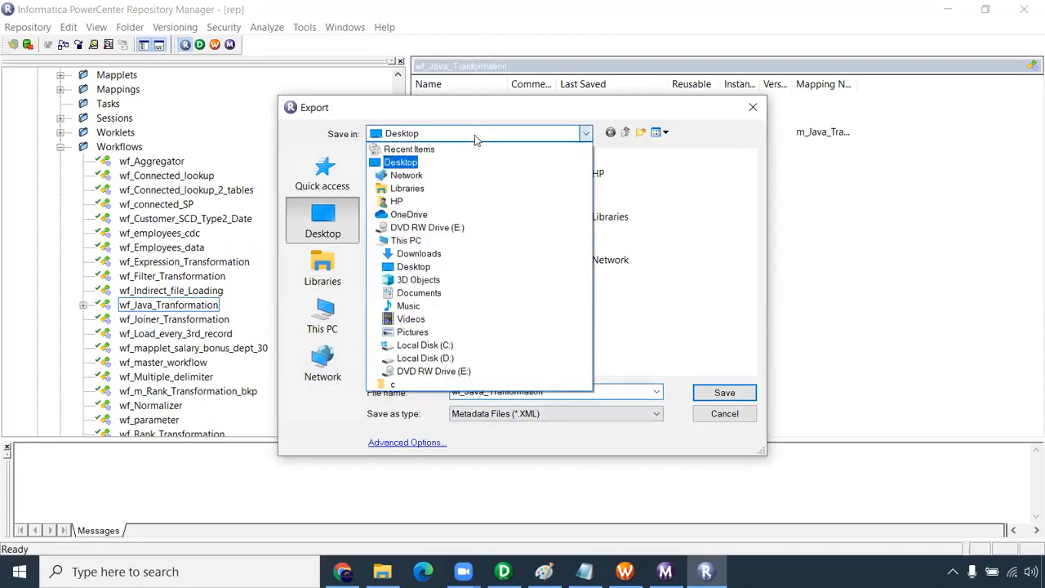
{"action": "left_click", "coordinate": [437, 293]}
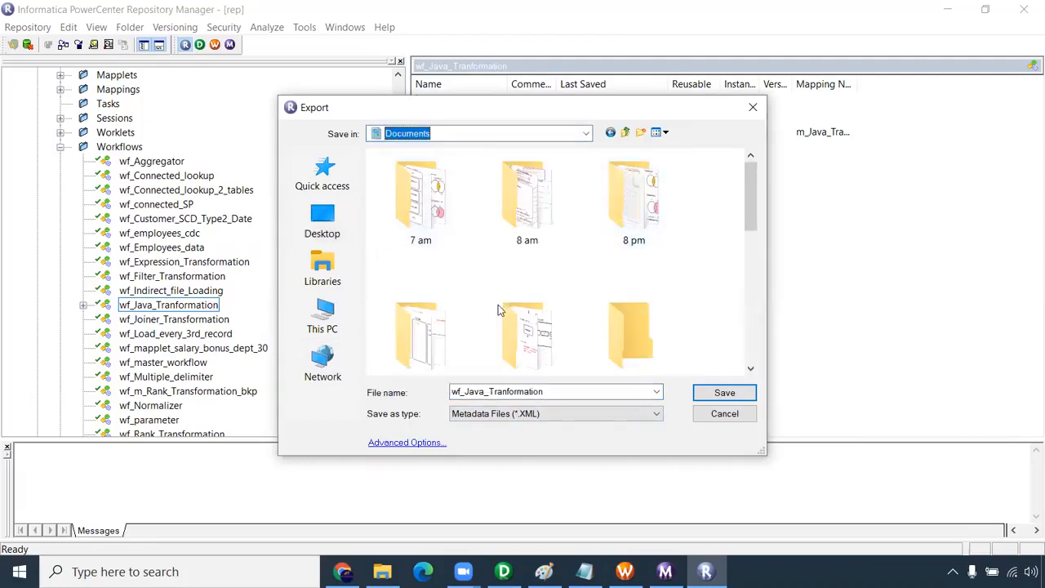
{"action": "left_click_drag", "start_coordinate": [751, 192], "coordinate": [752, 220]}
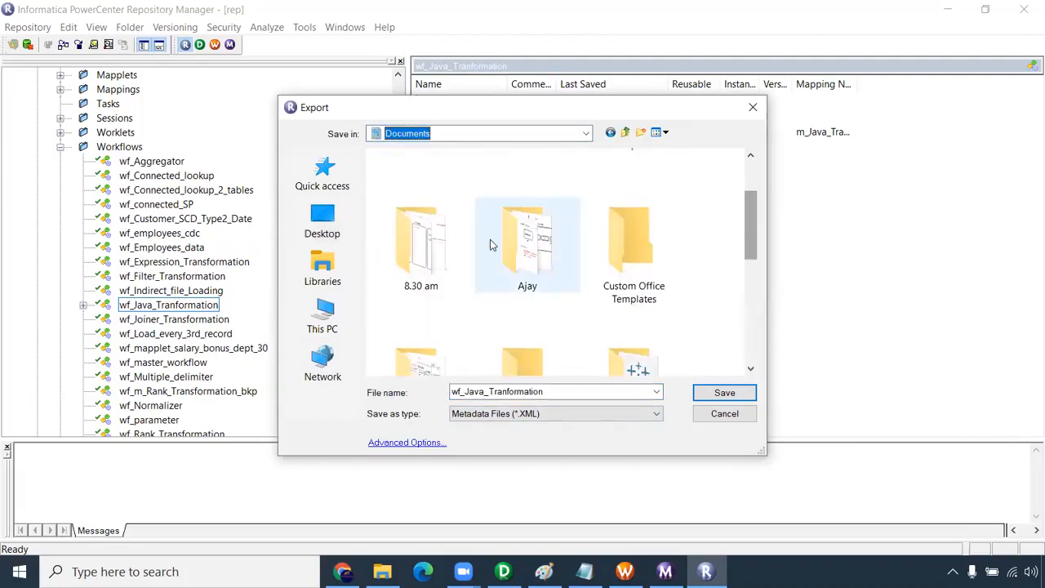
{"action": "double_click", "coordinate": [417, 214]}
{"action": "double_click", "coordinate": [418, 210]}
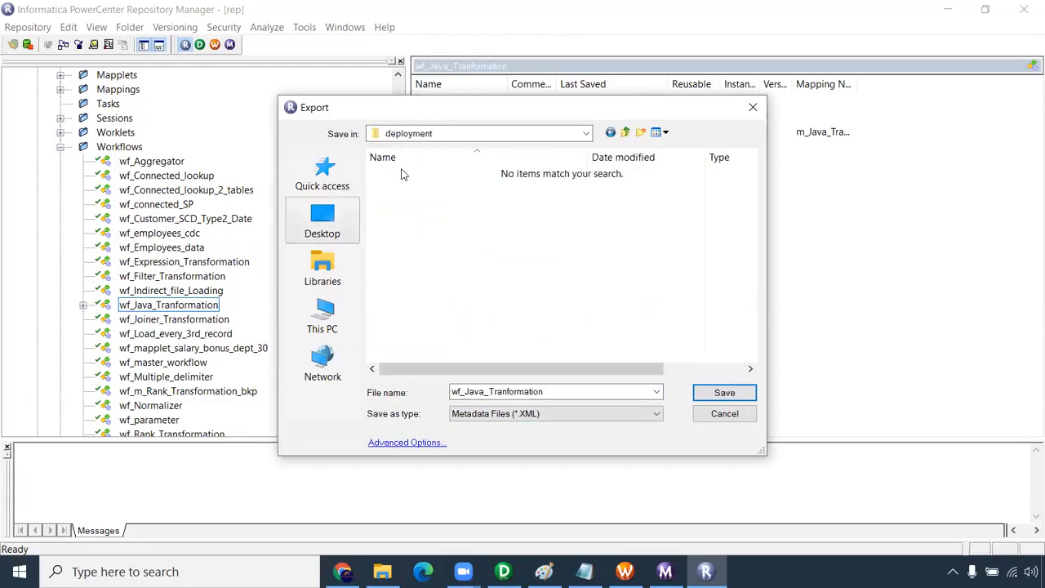
{"action": "left_click", "coordinate": [724, 391]}
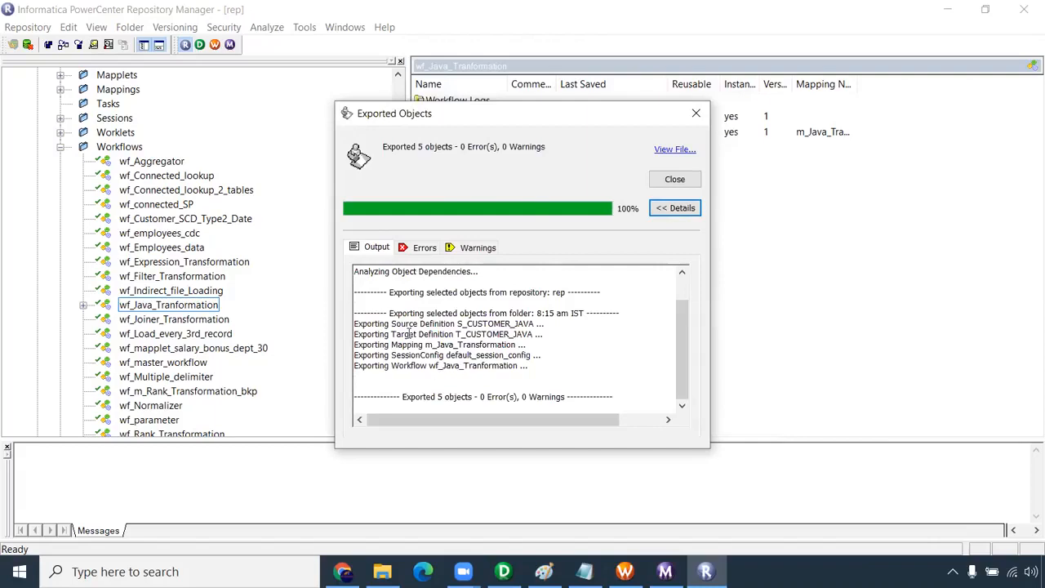
{"action": "left_click", "coordinate": [691, 179]}
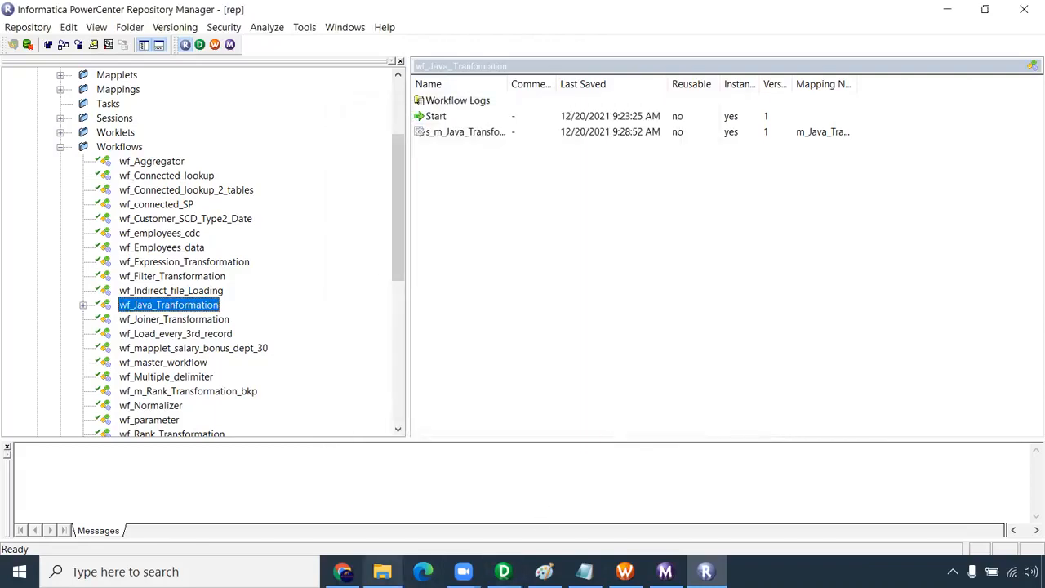
{"action": "left_click", "coordinate": [382, 572]}
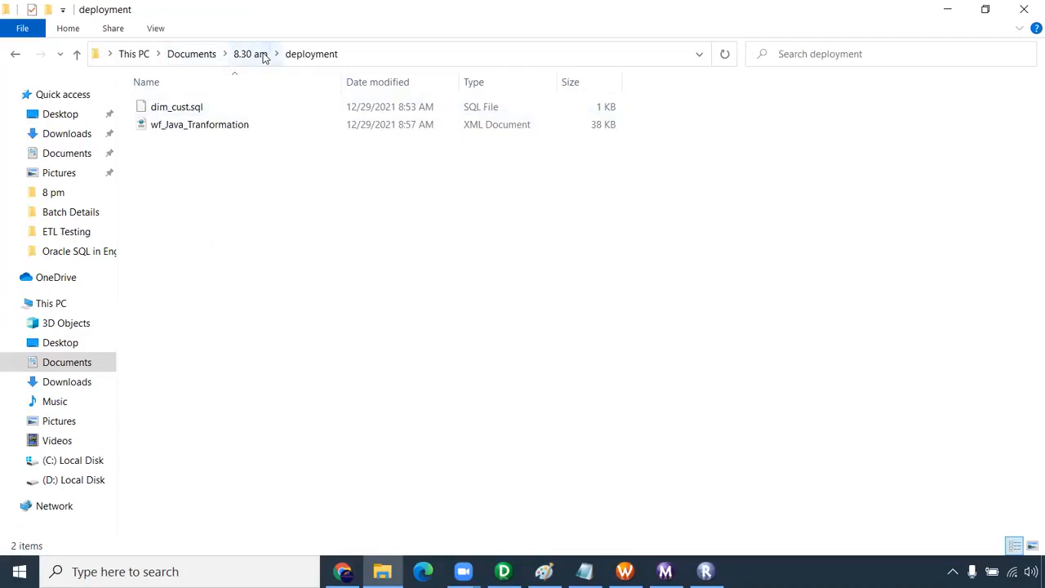
Step: Show the deployment folder's full path, then switch to a new Chrome tab
{"action": "left_click", "coordinate": [357, 56]}
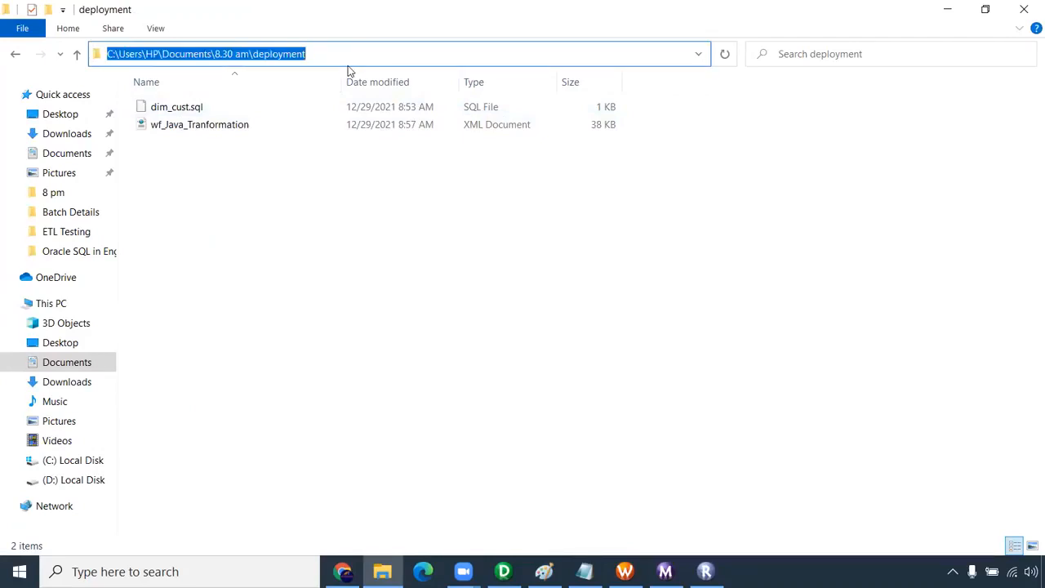
{"action": "left_click", "coordinate": [343, 572]}
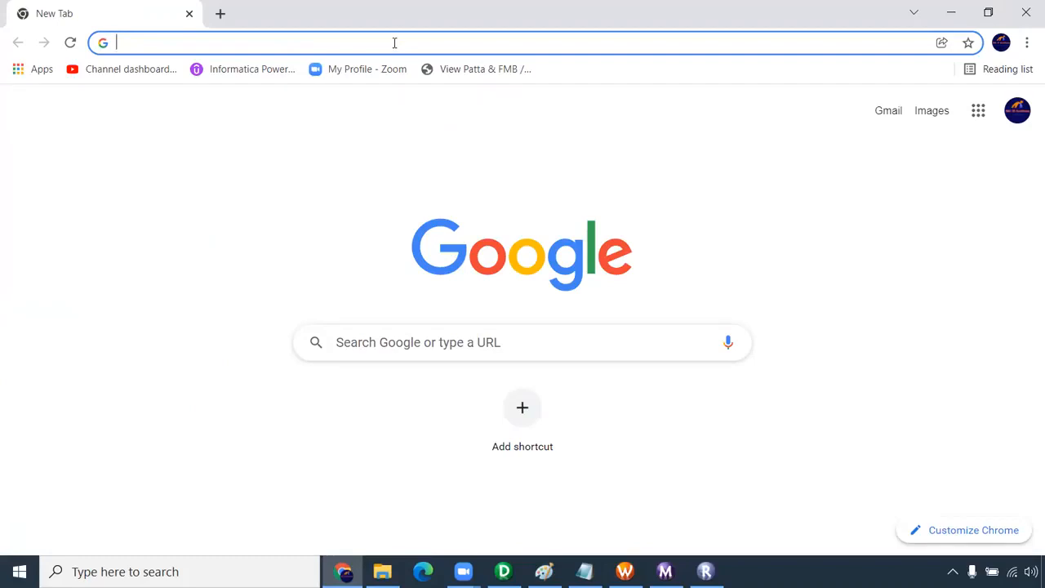
Step: Browse Google Images results for 'jenkins deployment steps', then return to File Explorer
{"action": "type", "text": "jen"}
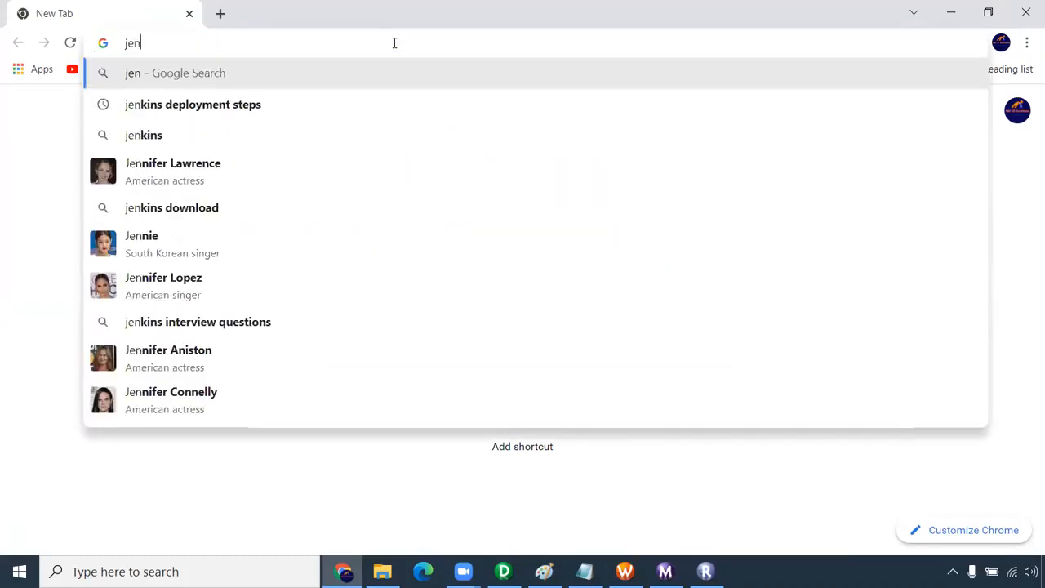
{"action": "type", "text": "kins"}
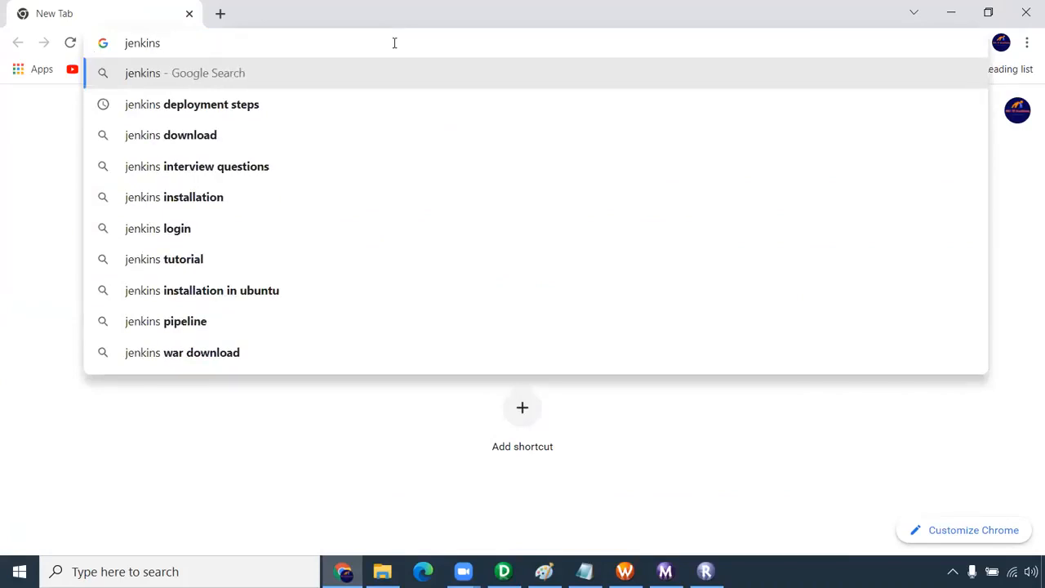
{"action": "key", "text": "Down"}
{"action": "key", "text": "Return"}
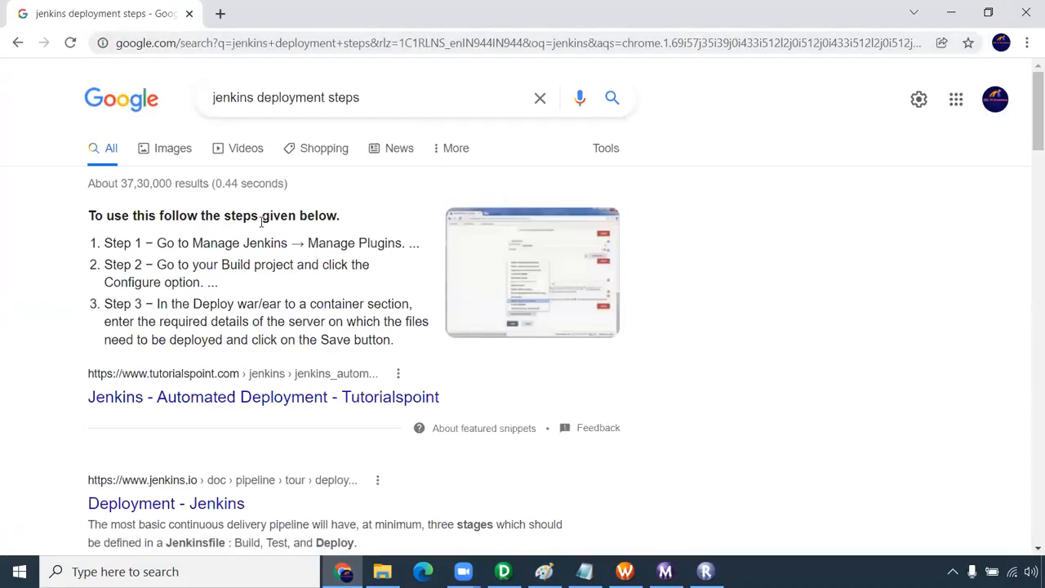
{"action": "left_click", "coordinate": [166, 154]}
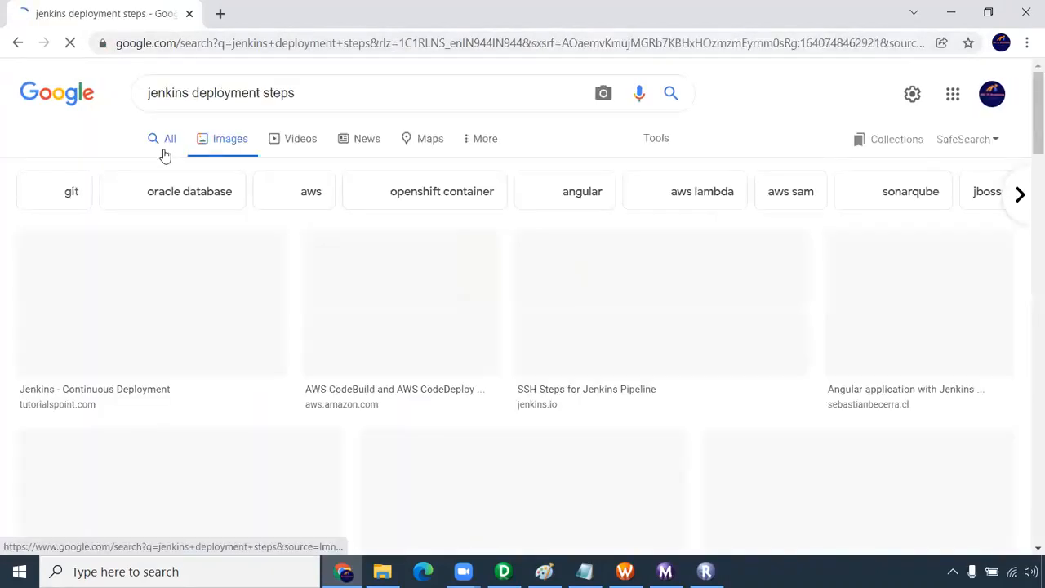
{"action": "scroll", "coordinate": [629, 367], "scroll_direction": "down", "scroll_amount": 2}
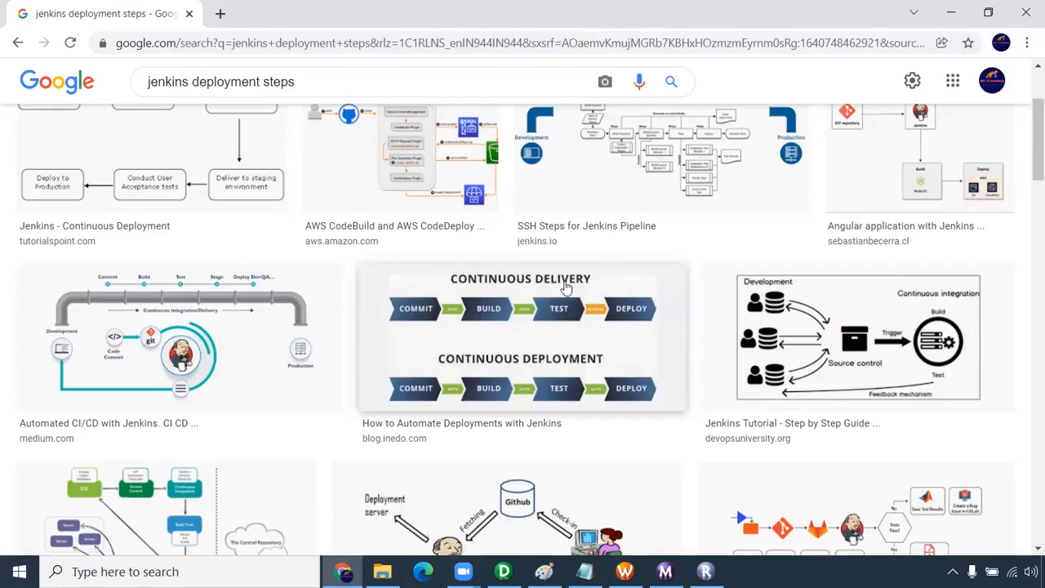
{"action": "scroll", "coordinate": [566, 326], "scroll_direction": "up", "scroll_amount": 2}
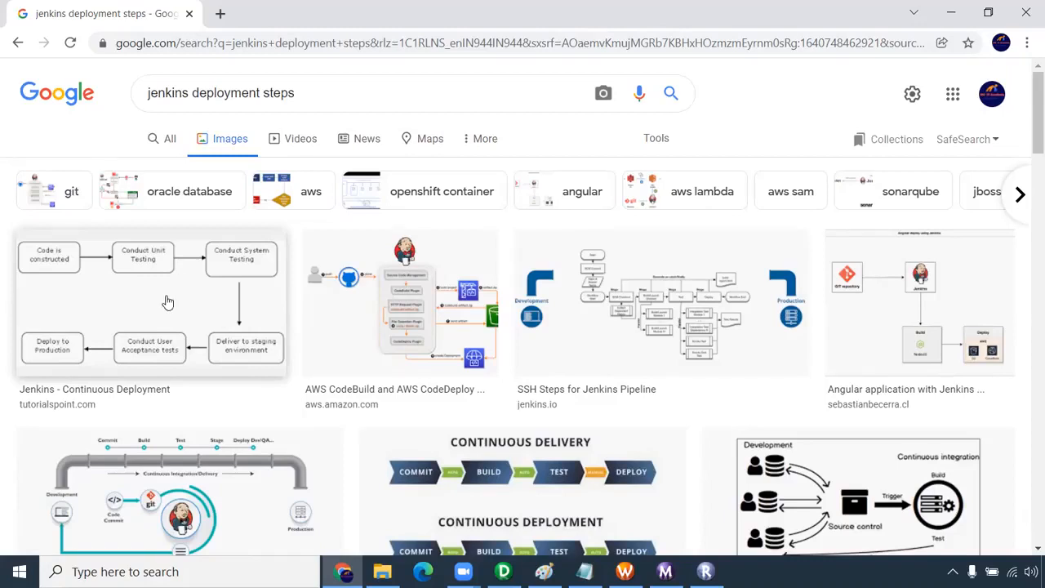
{"action": "scroll", "coordinate": [167, 302], "scroll_direction": "down", "scroll_amount": 5}
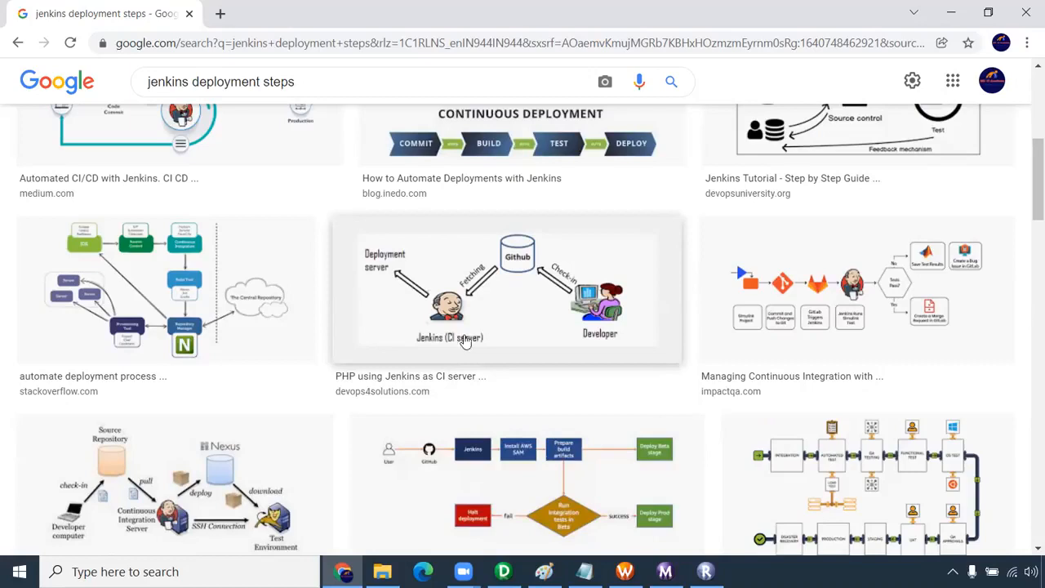
{"action": "left_click", "coordinate": [381, 571]}
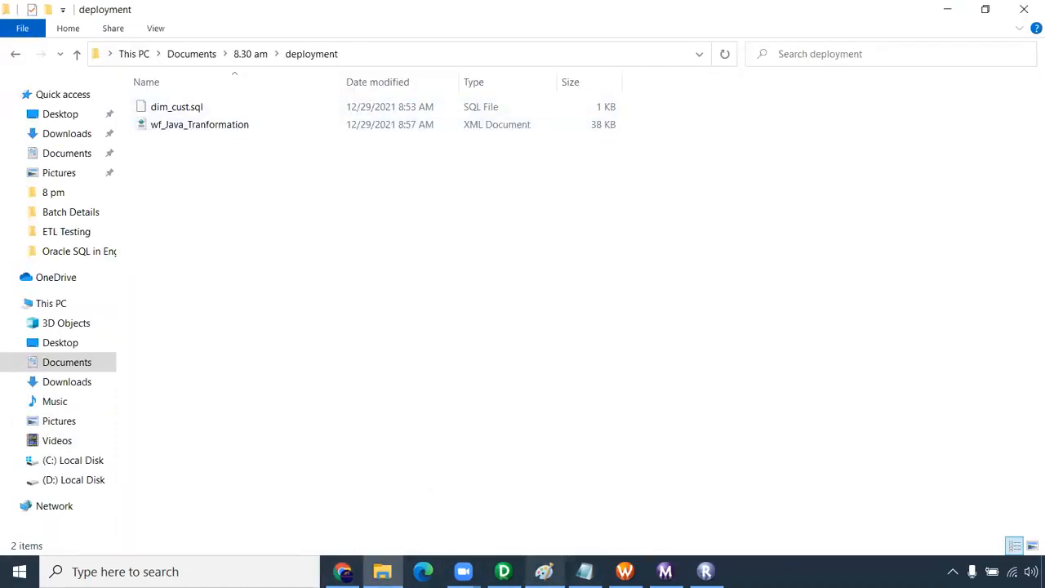
Step: Place a 'Build no' text label above the Prod box in Paint, then return to Repository Manager
{"action": "left_click", "coordinate": [544, 572]}
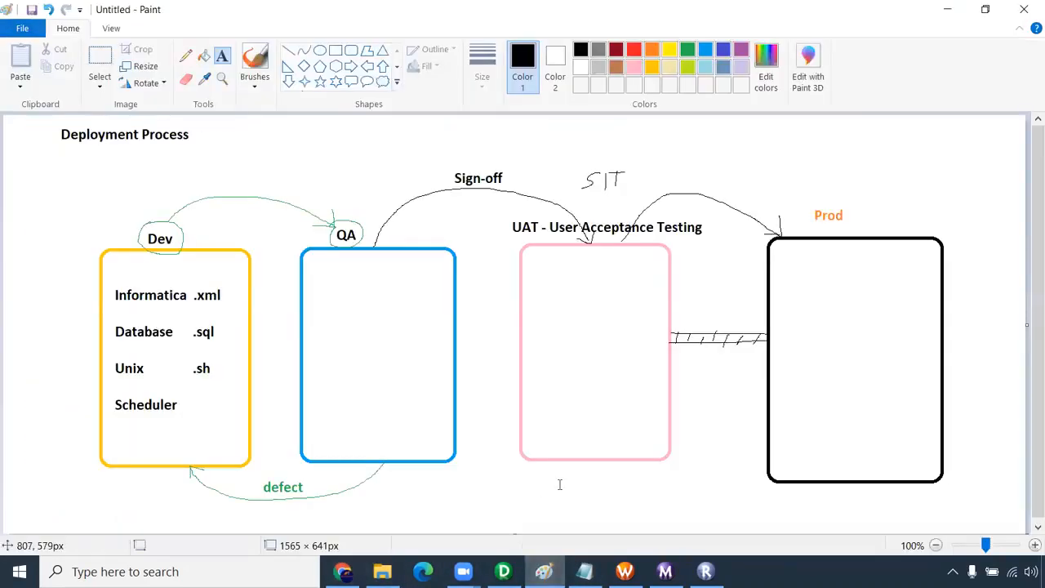
{"action": "left_click", "coordinate": [787, 146]}
{"action": "type", "text": "B"}
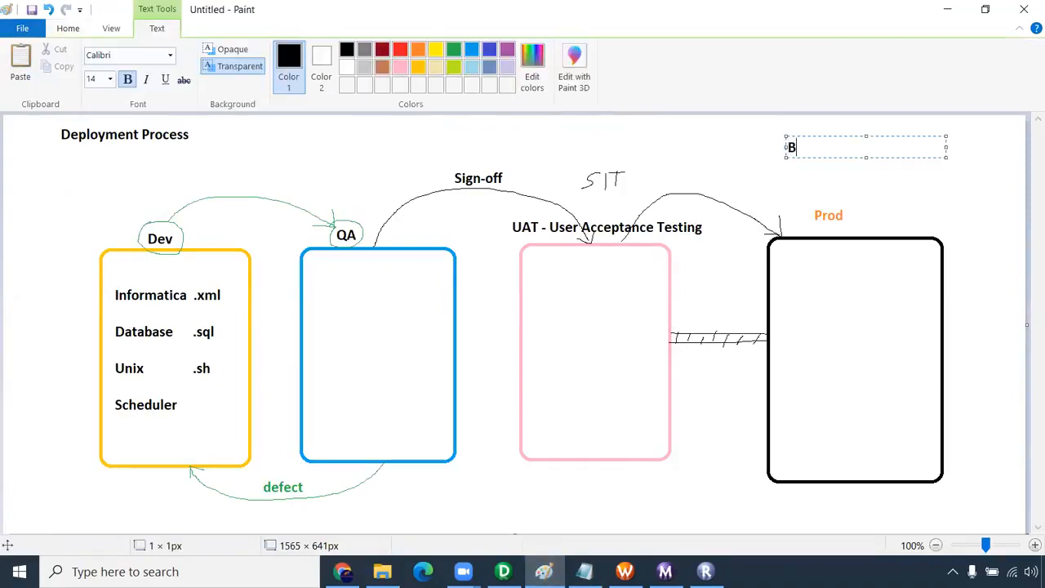
{"action": "type", "text": "uild no"}
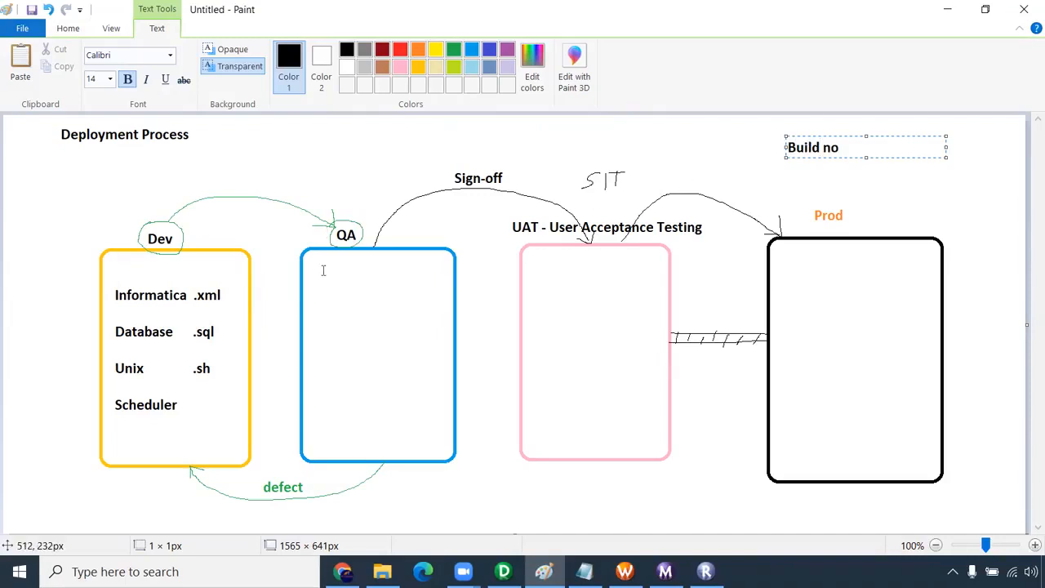
{"action": "left_click", "coordinate": [362, 265]}
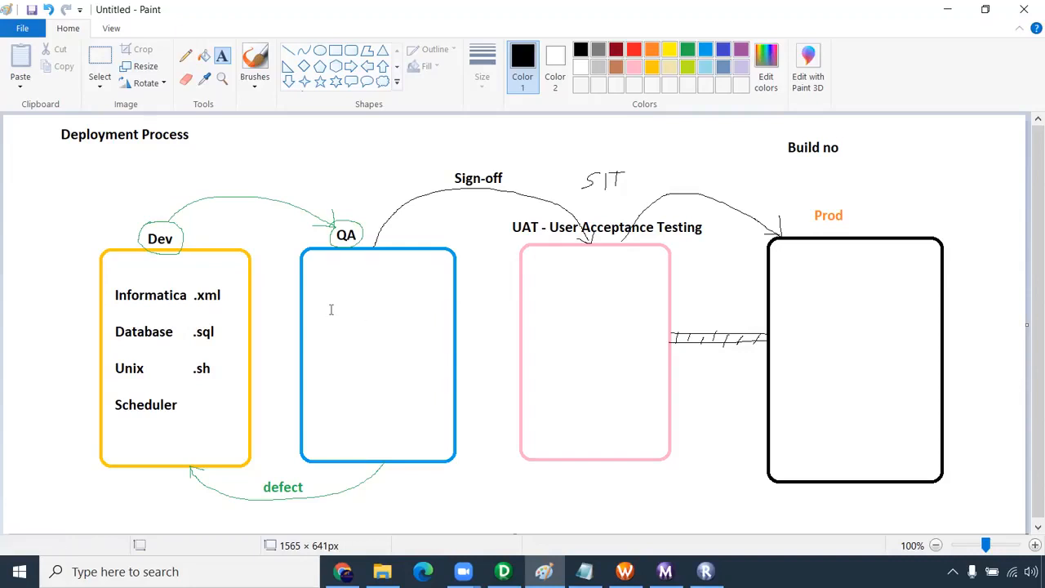
{"action": "left_click", "coordinate": [705, 571]}
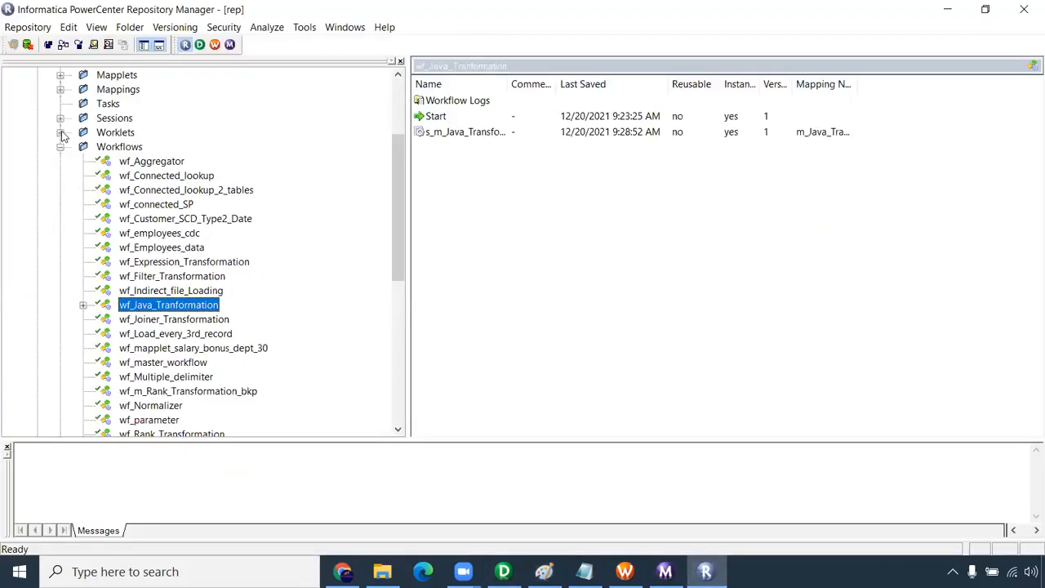
Step: Re-expand rep after checking the Repository menu's import options, and collapse the 8:15 am IST folder
{"action": "scroll", "coordinate": [63, 138], "scroll_direction": "up", "scroll_amount": 3}
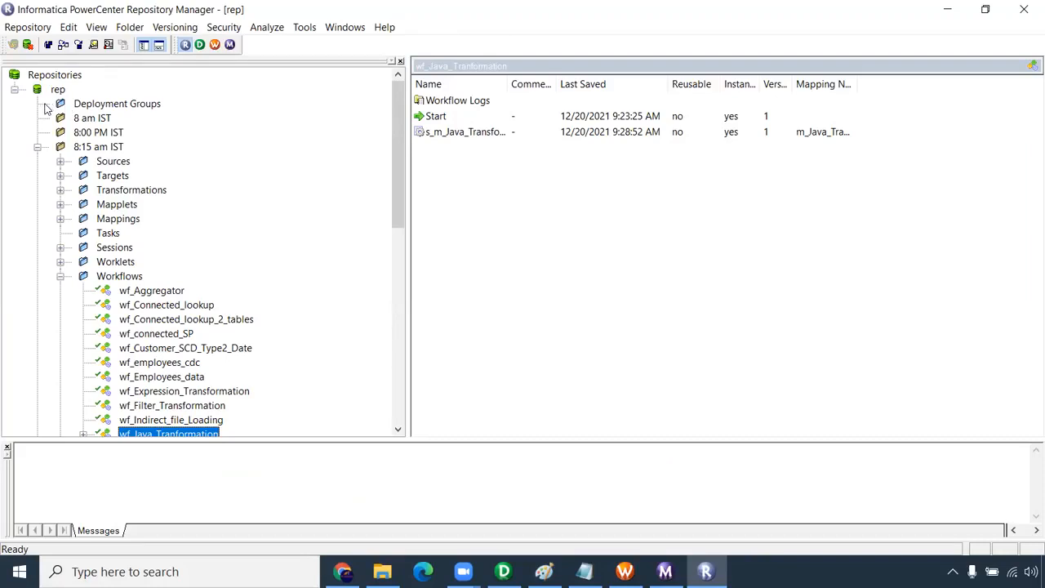
{"action": "left_click", "coordinate": [15, 89]}
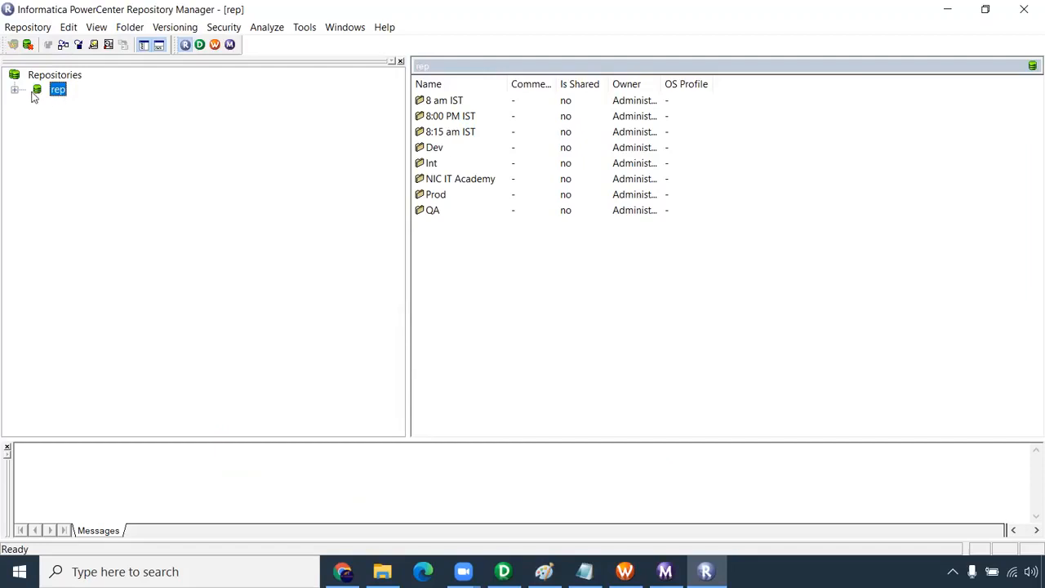
{"action": "left_click", "coordinate": [26, 31]}
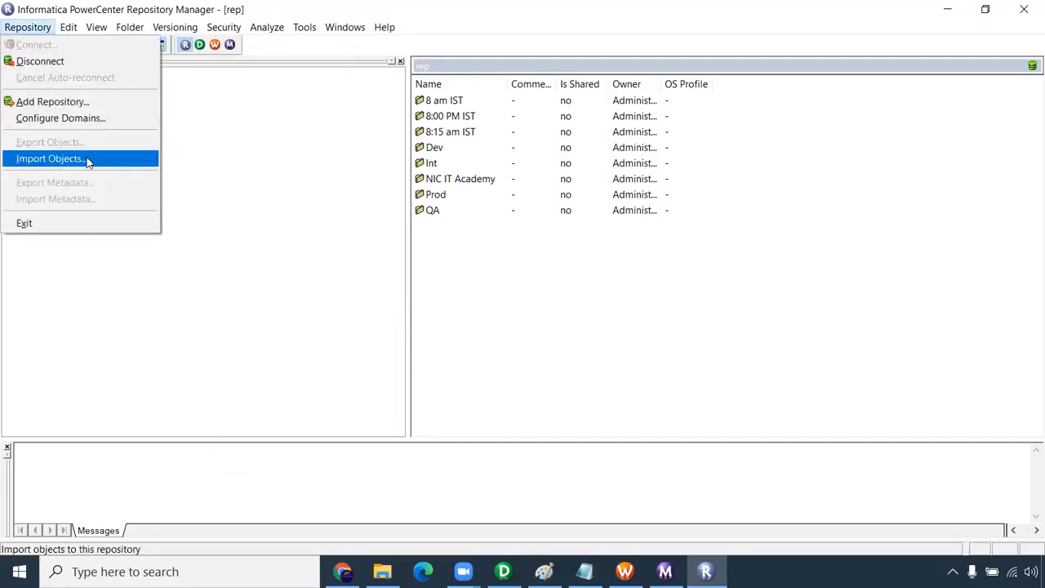
{"action": "left_click", "coordinate": [269, 210]}
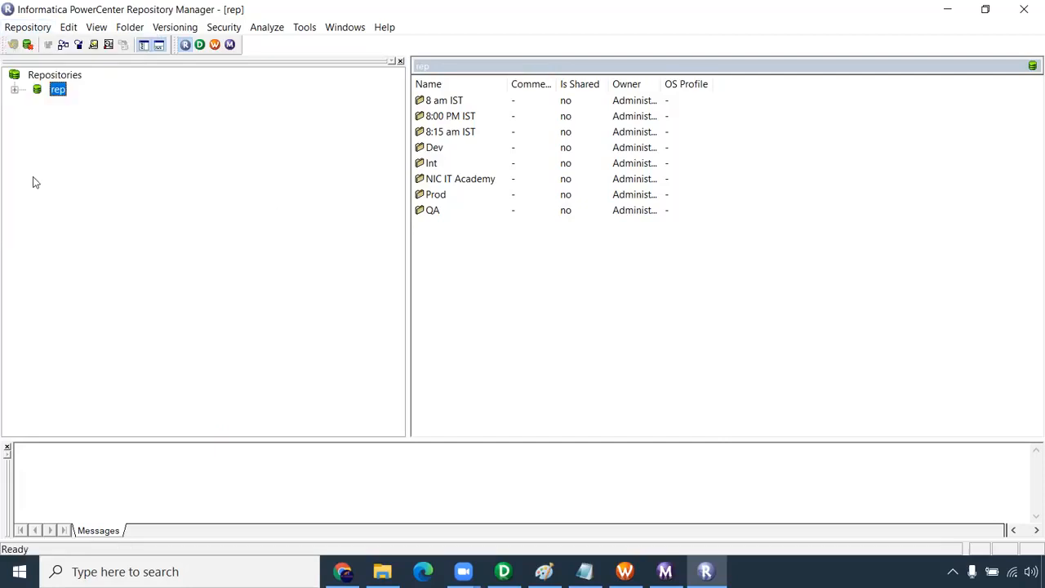
{"action": "left_click", "coordinate": [14, 90]}
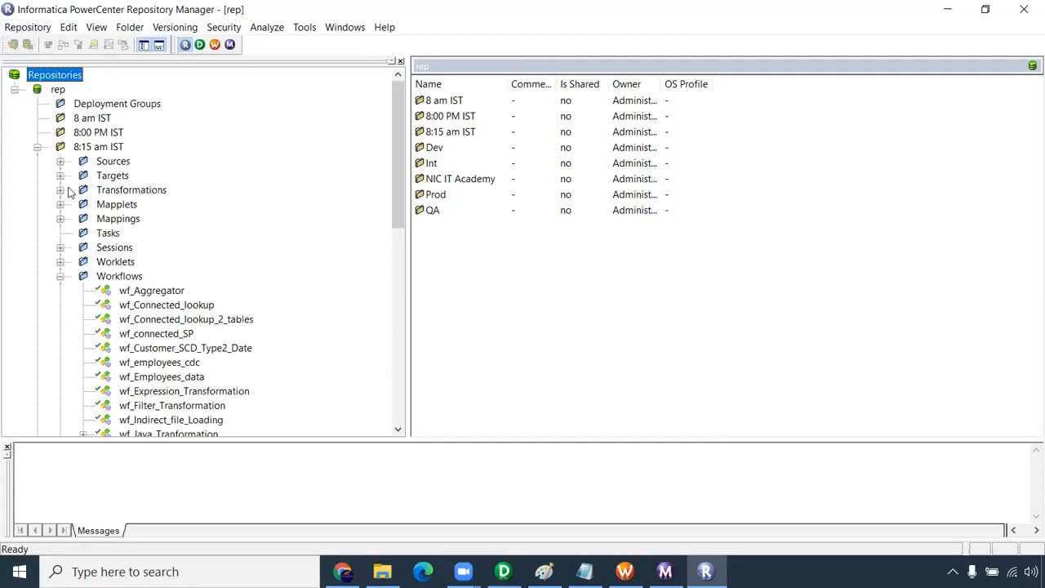
{"action": "left_click", "coordinate": [36, 147]}
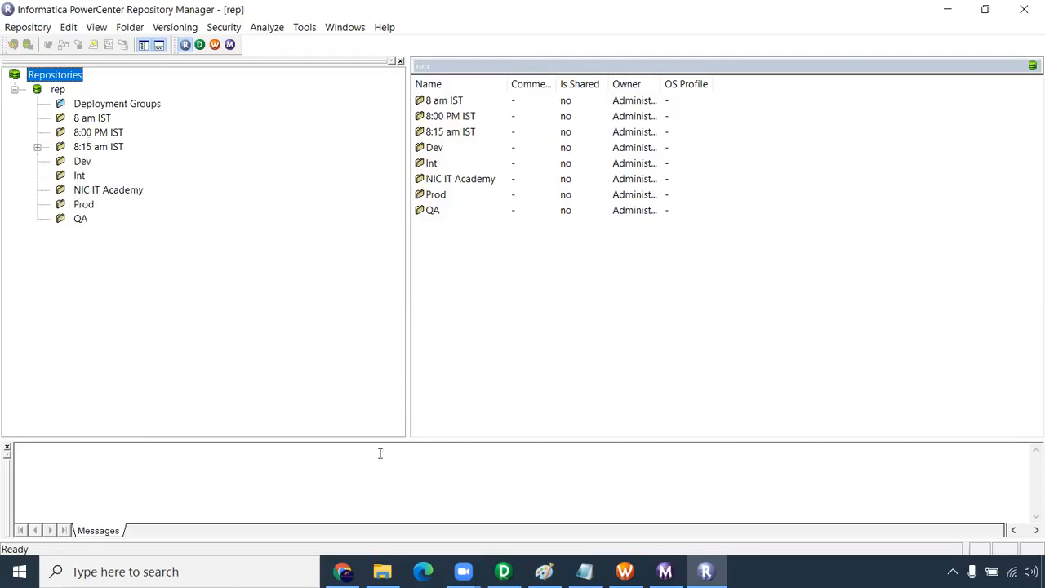
{"action": "mouse_move", "coordinate": [604, 569]}
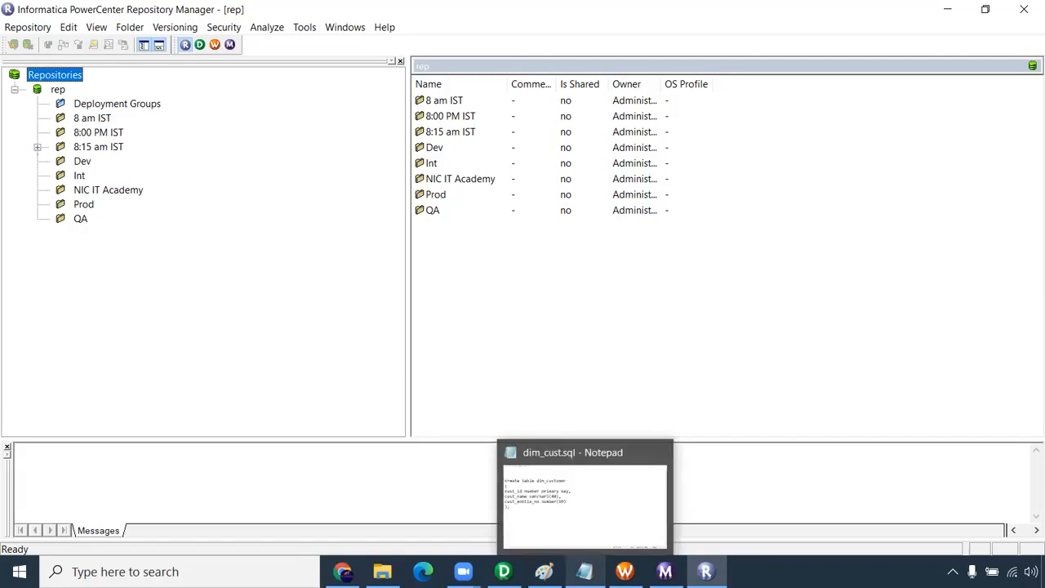
{"action": "left_click", "coordinate": [543, 571]}
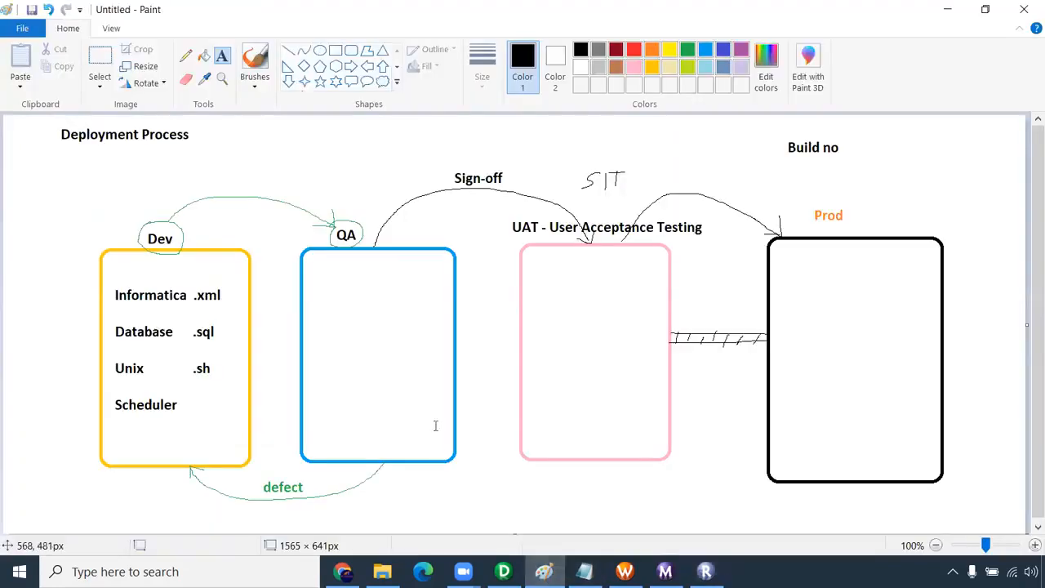
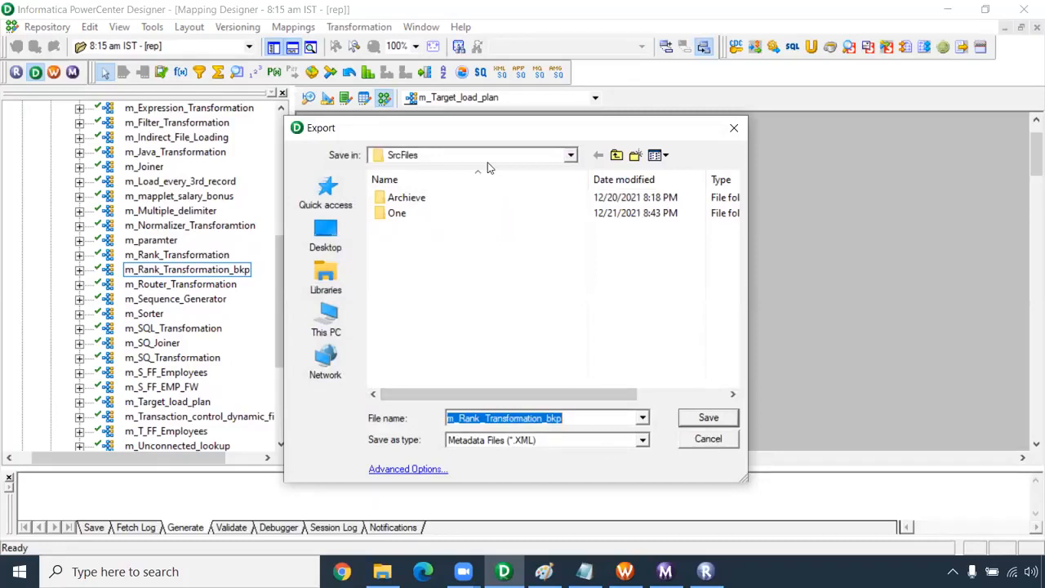
Step: Cancel the metadata export of m_Rank_Transformation_bkp
{"action": "key", "text": "Escape"}
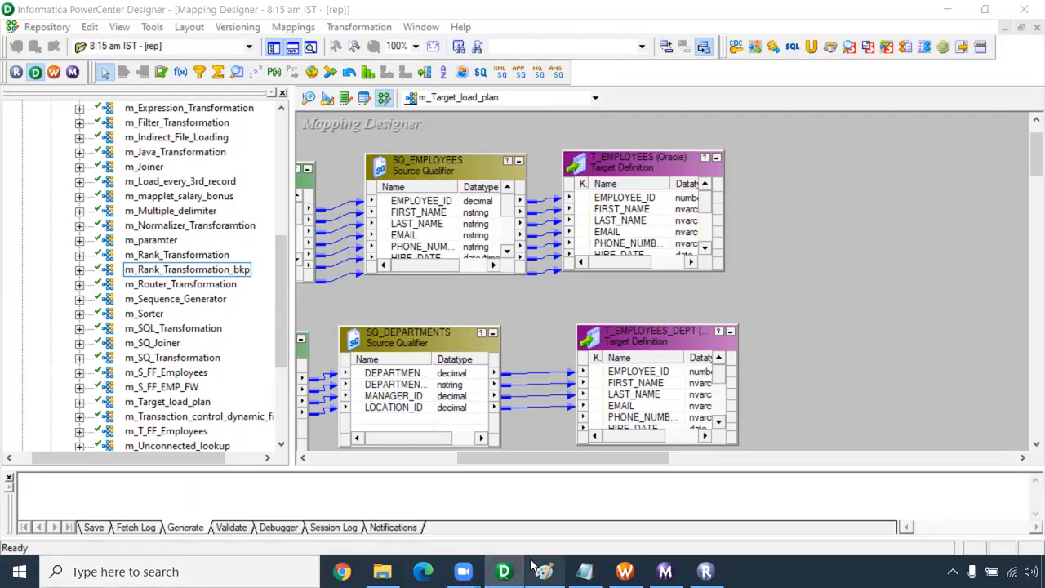
Step: Check the deployment folder, then switch to the Deployment diagram in Paint and start a new picture
{"action": "mouse_move", "coordinate": [543, 571]}
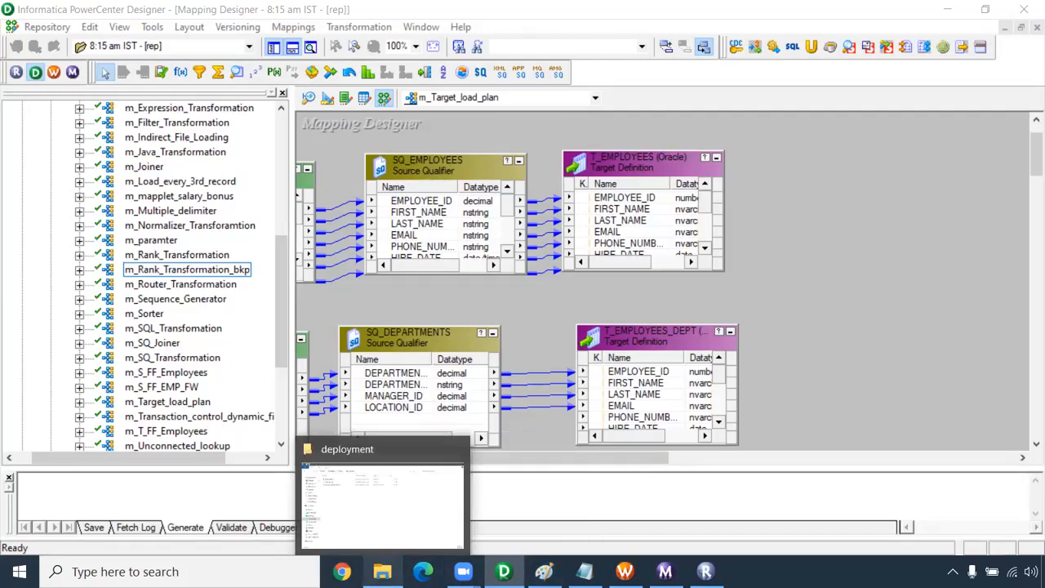
{"action": "left_click", "coordinate": [380, 502]}
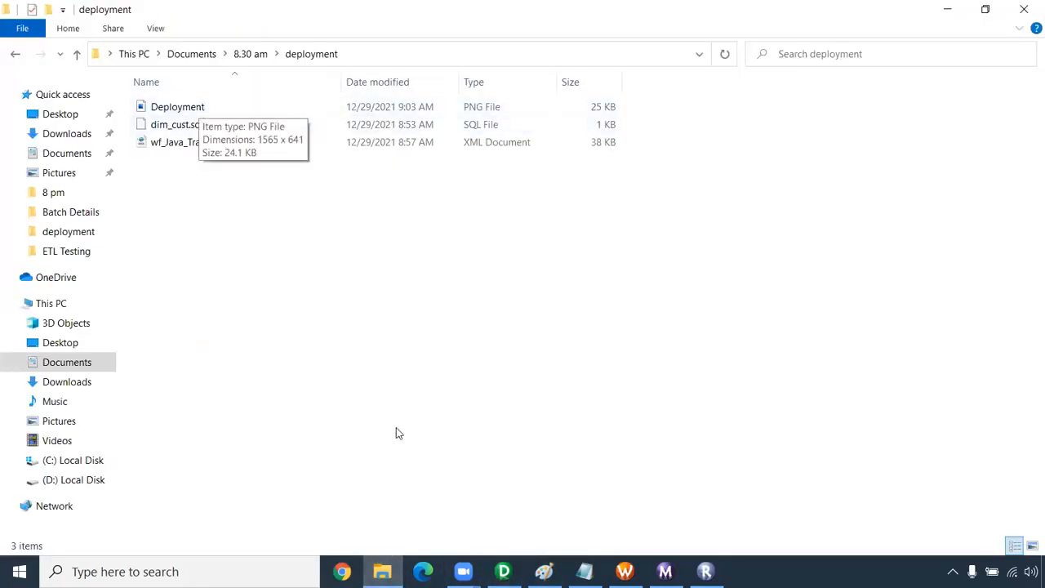
{"action": "left_click", "coordinate": [543, 571]}
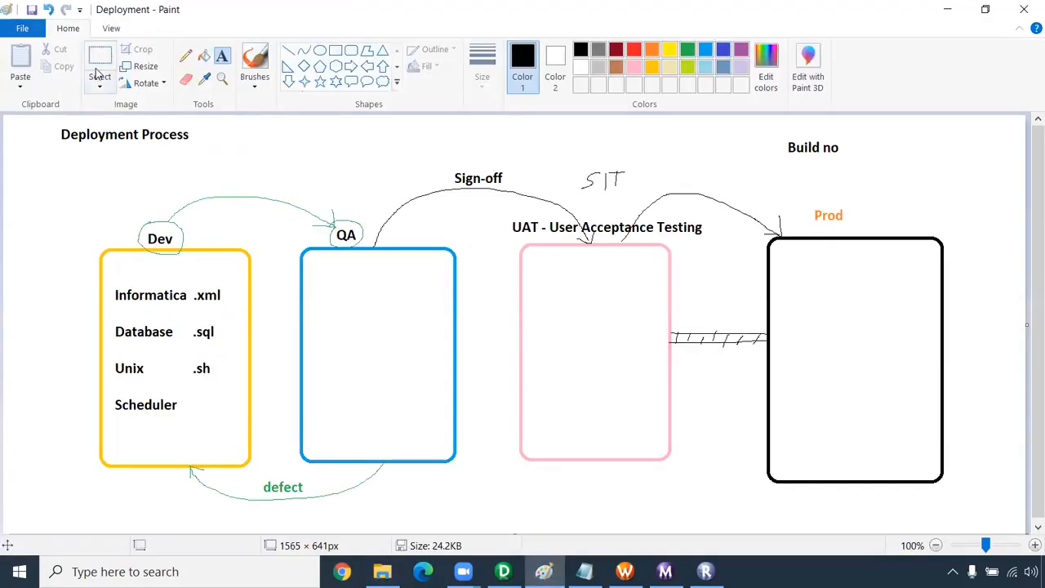
{"action": "left_click", "coordinate": [23, 29]}
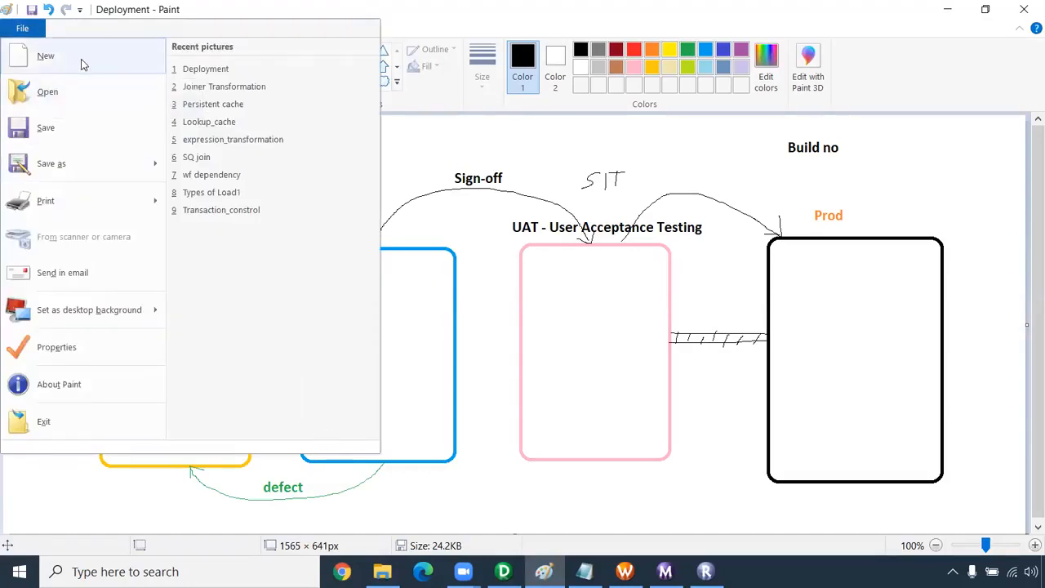
{"action": "left_click", "coordinate": [81, 59]}
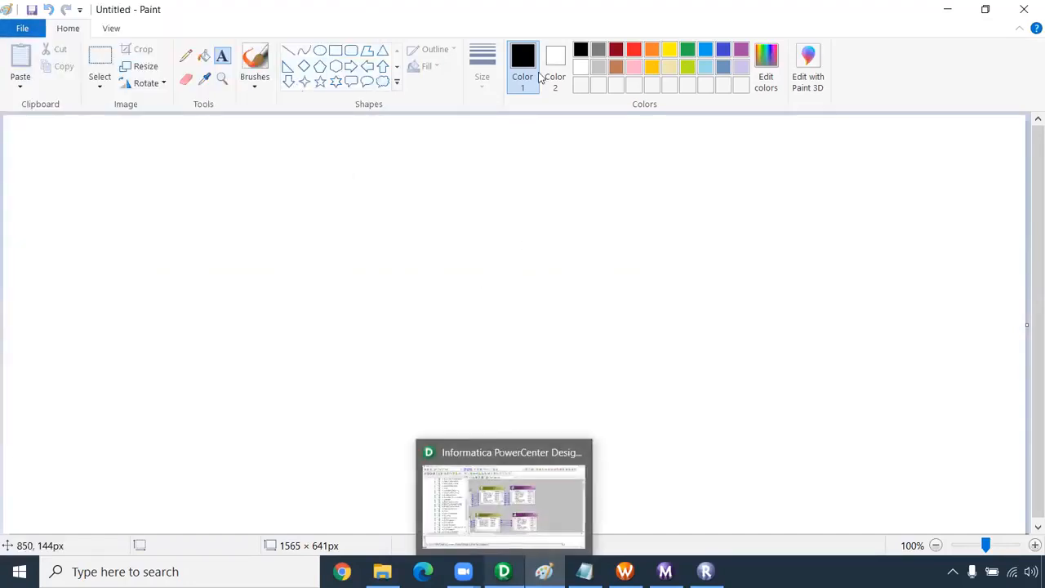
Step: Draw a tall vertical line left of centre on the new Paint canvas
{"action": "left_click", "coordinate": [290, 52]}
{"action": "left_click_drag", "start_coordinate": [394, 144], "coordinate": [392, 513]}
{"action": "left_click", "coordinate": [530, 416]}
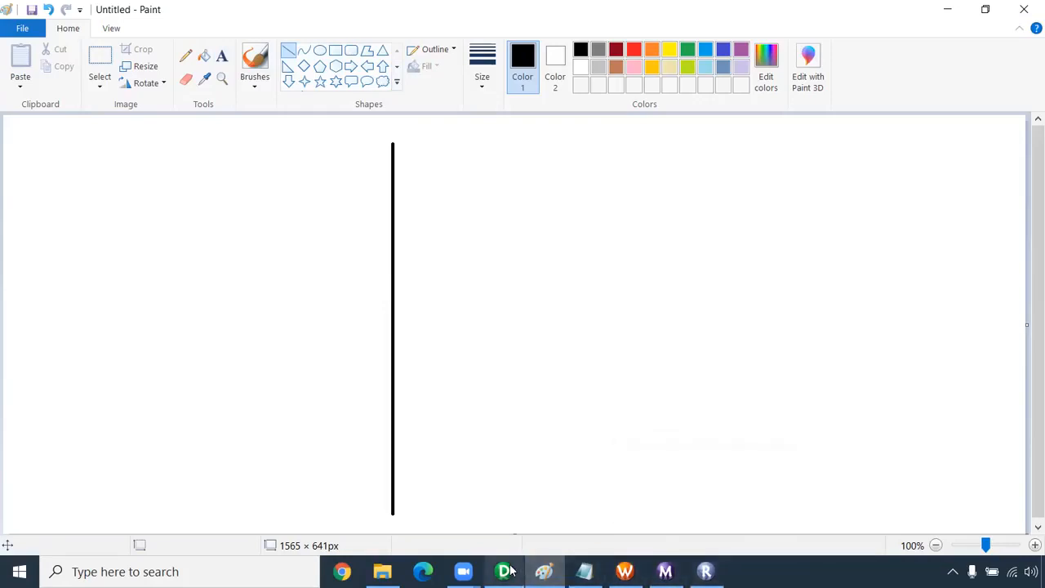
Step: Bring Repository Manager forward and close it
{"action": "mouse_move", "coordinate": [705, 571]}
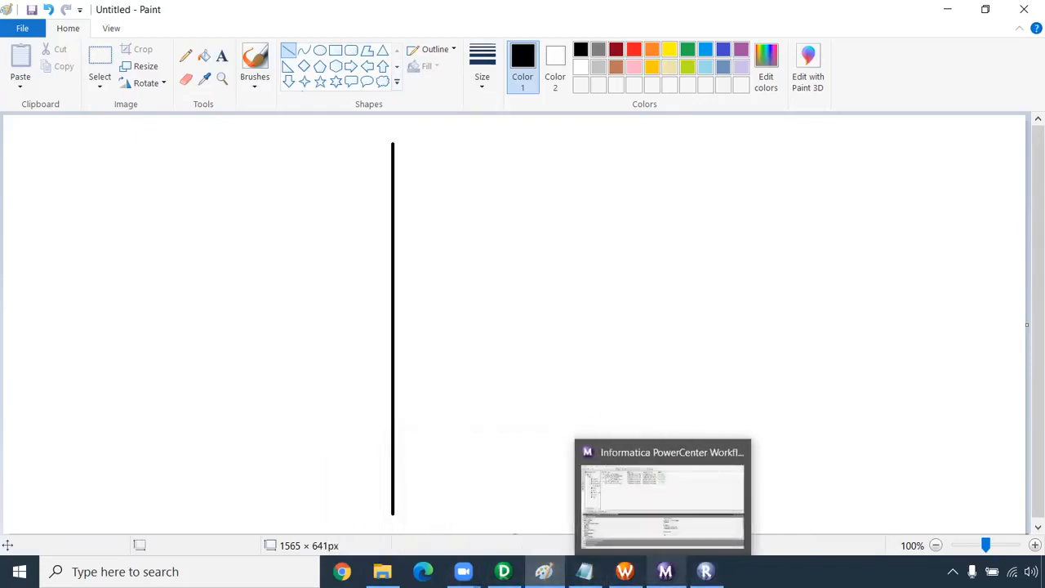
{"action": "left_click", "coordinate": [705, 572]}
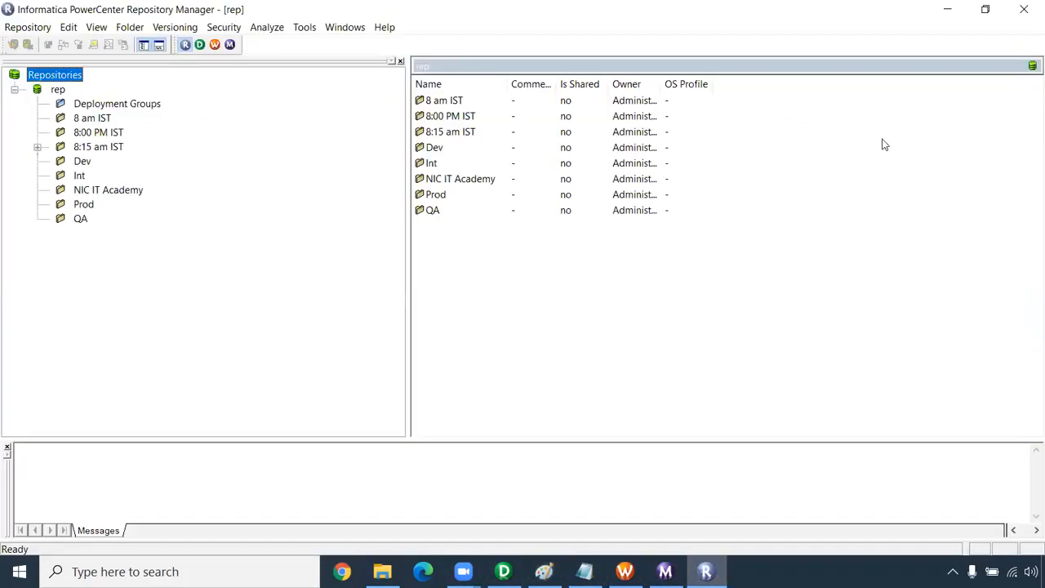
{"action": "left_click", "coordinate": [1012, 10]}
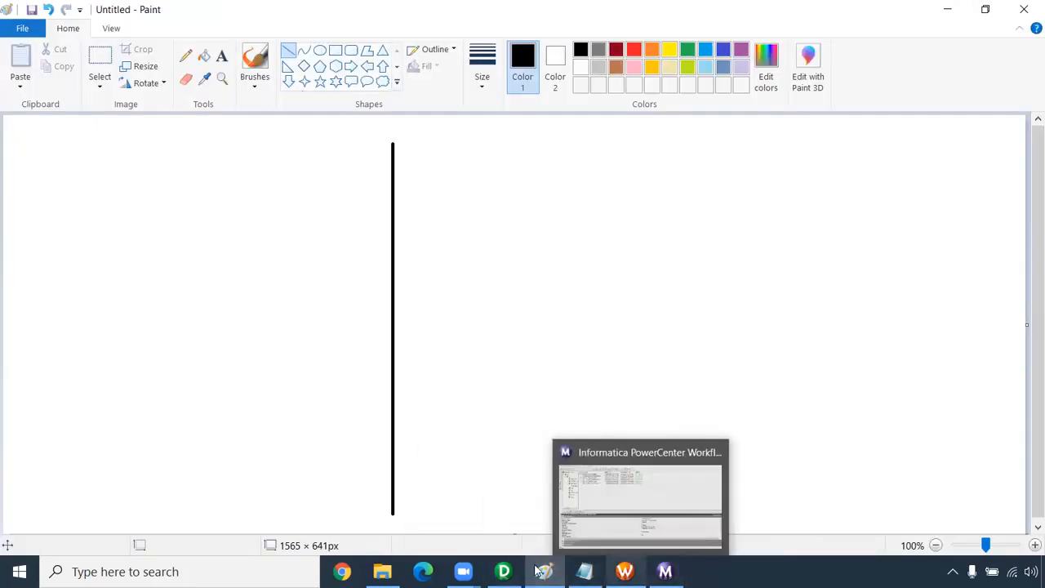
Step: Open m_Rank_Transformation in the Designer workspace and select its EMPLOYEES source
{"action": "left_click", "coordinate": [490, 502]}
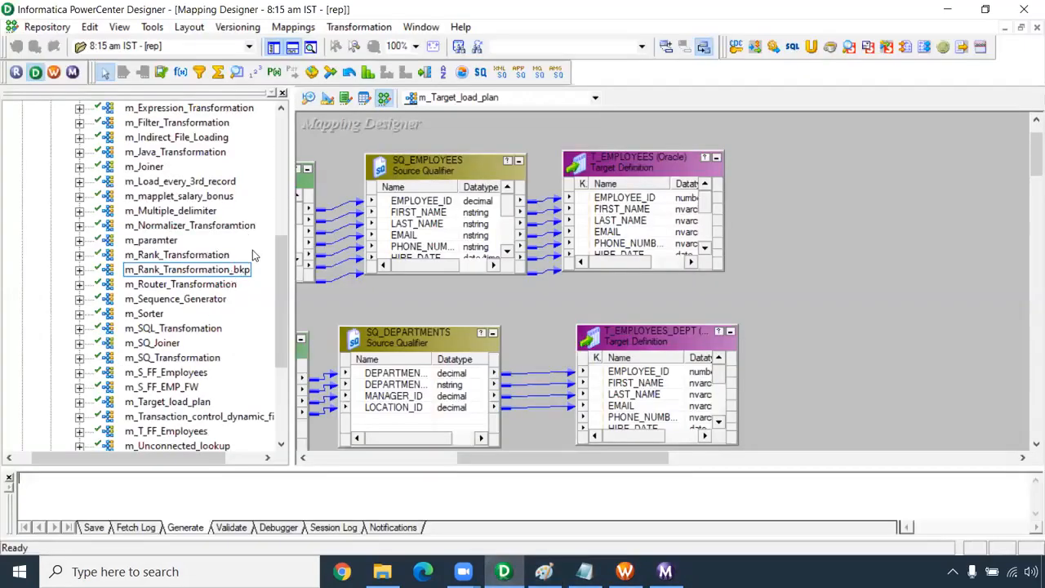
{"action": "left_click", "coordinate": [232, 271]}
{"action": "scroll", "coordinate": [237, 326], "scroll_direction": "up", "scroll_amount": 1}
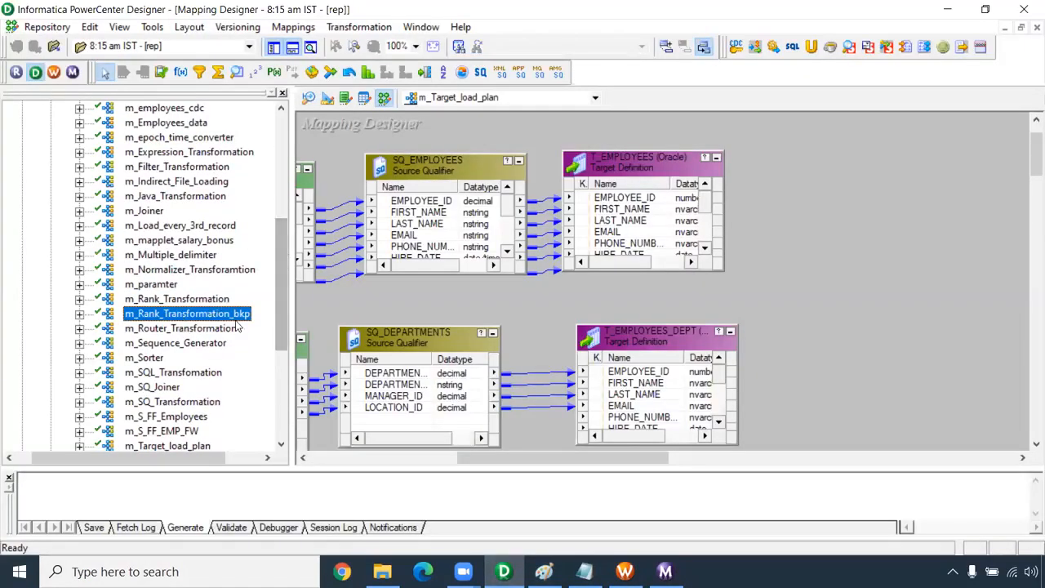
{"action": "left_click", "coordinate": [202, 301]}
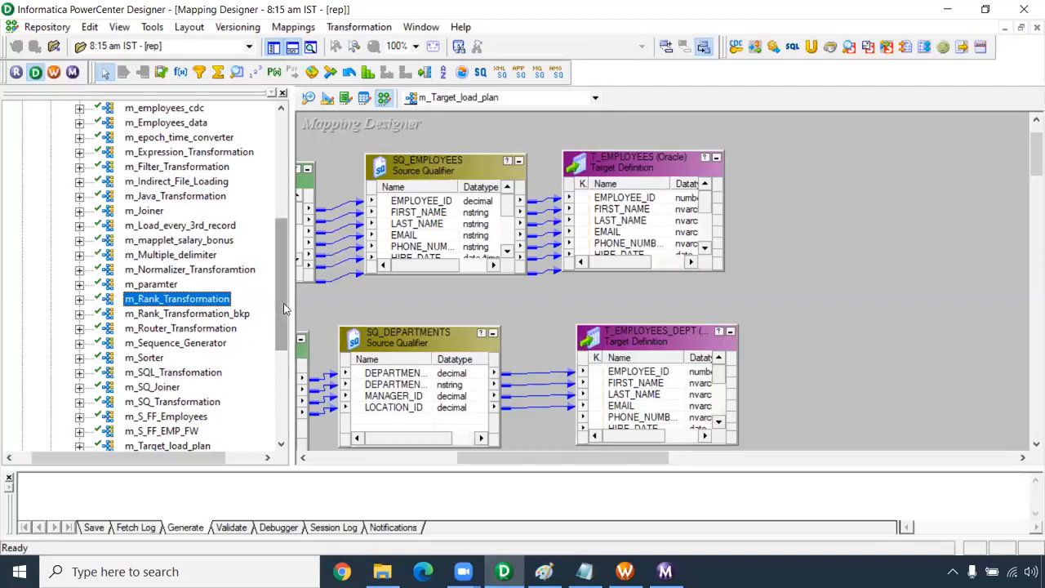
{"action": "left_click_drag", "start_coordinate": [482, 460], "coordinate": [351, 460]}
{"action": "left_click_drag", "start_coordinate": [159, 300], "coordinate": [343, 269]}
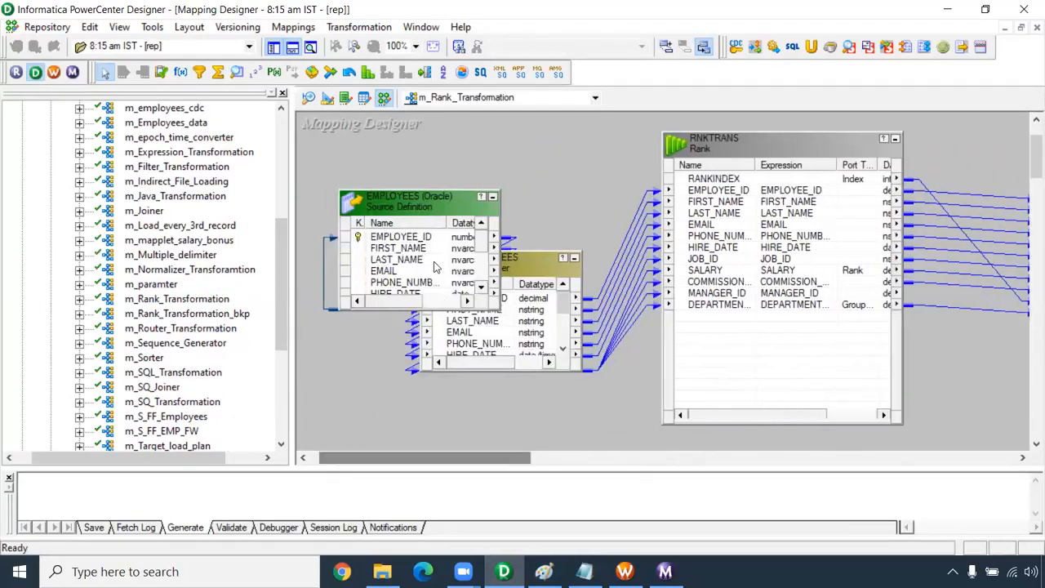
{"action": "left_click", "coordinate": [404, 259]}
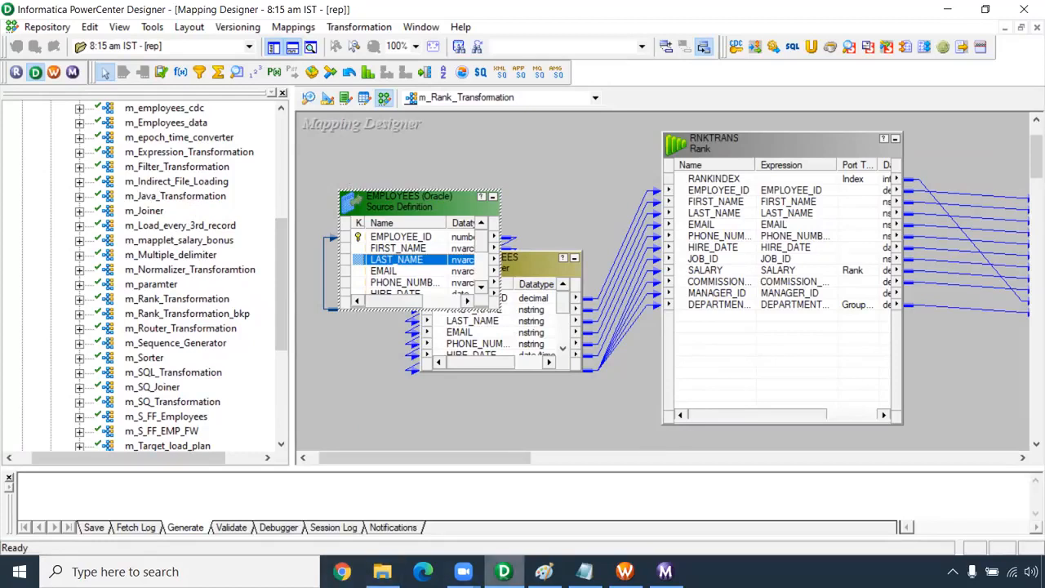
{"action": "mouse_move", "coordinate": [583, 571]}
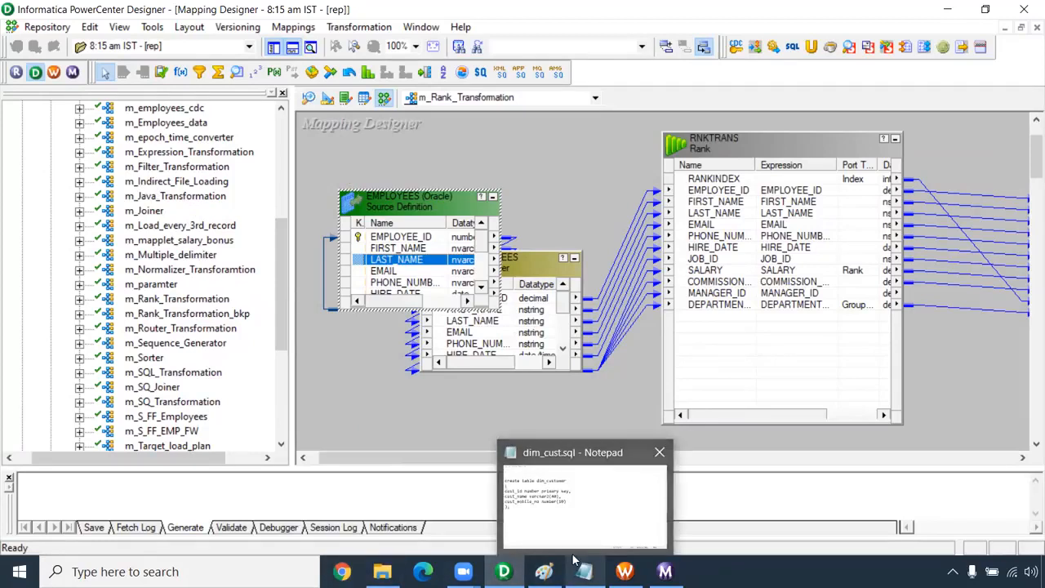
{"action": "left_click", "coordinate": [567, 529]}
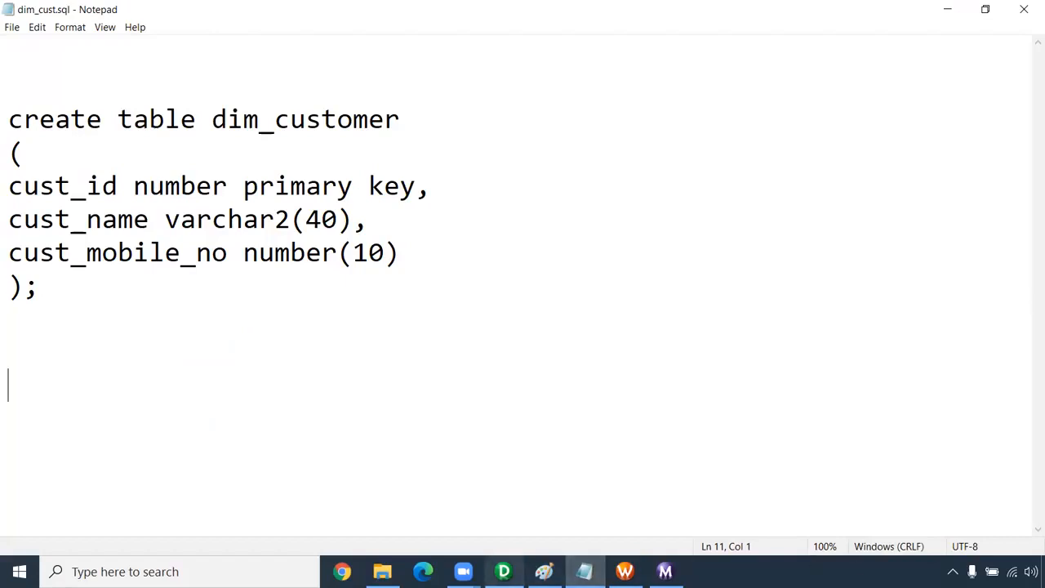
{"action": "left_click", "coordinate": [503, 571]}
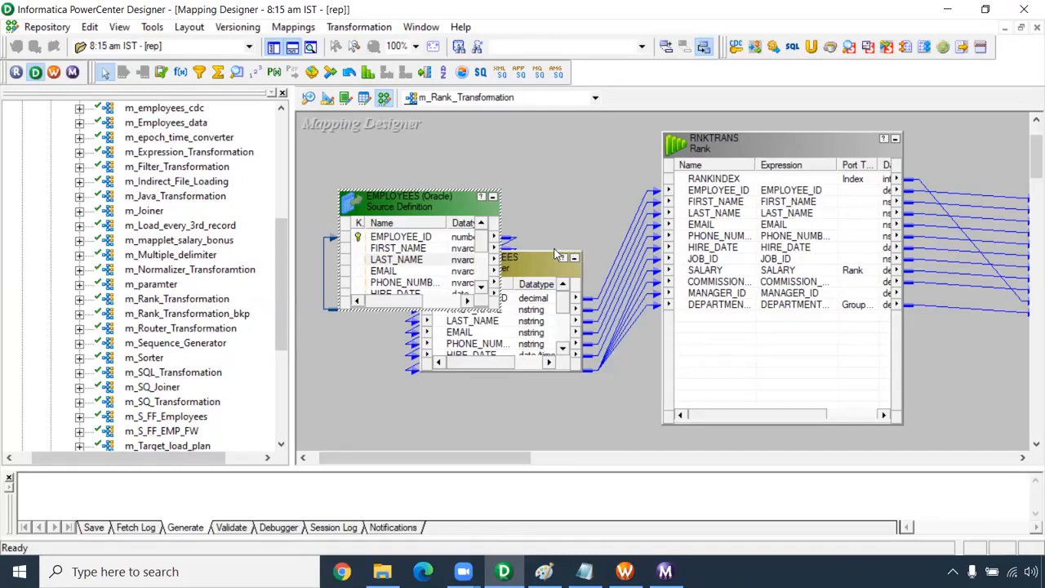
Step: Enlarge SQ_EMPLOYEES to show all its ports and move the EMPLOYEES source leftward
{"action": "left_click_drag", "start_coordinate": [551, 256], "coordinate": [551, 189]}
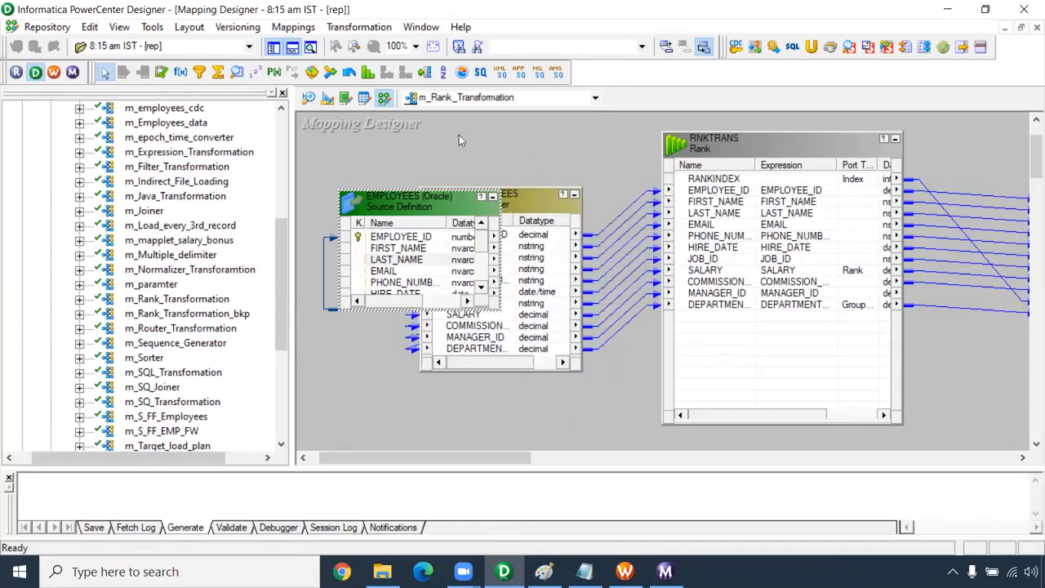
{"action": "left_click_drag", "start_coordinate": [429, 206], "coordinate": [270, 231]}
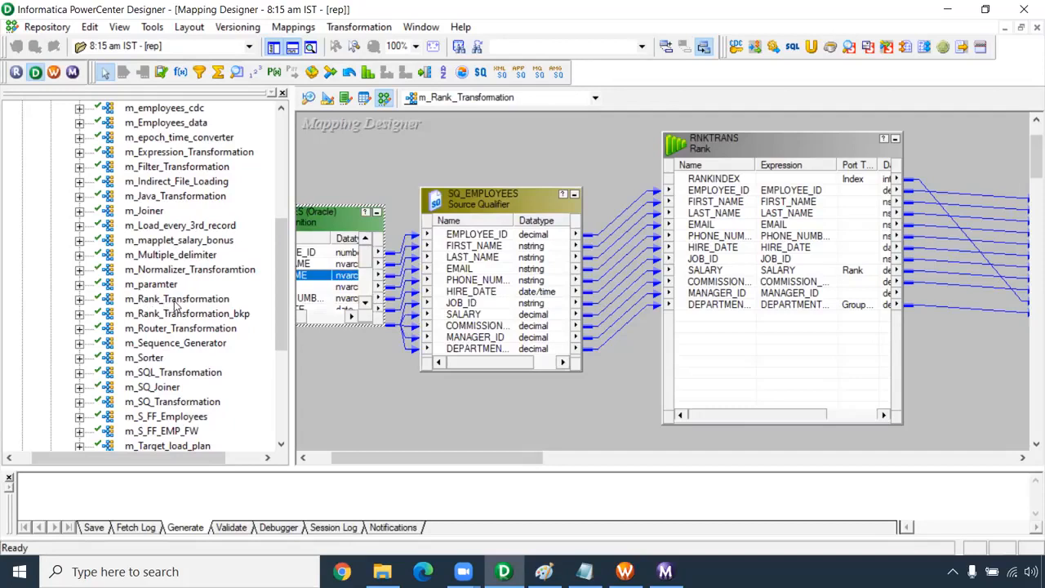
{"action": "scroll", "coordinate": [152, 201], "scroll_direction": "up", "scroll_amount": 6}
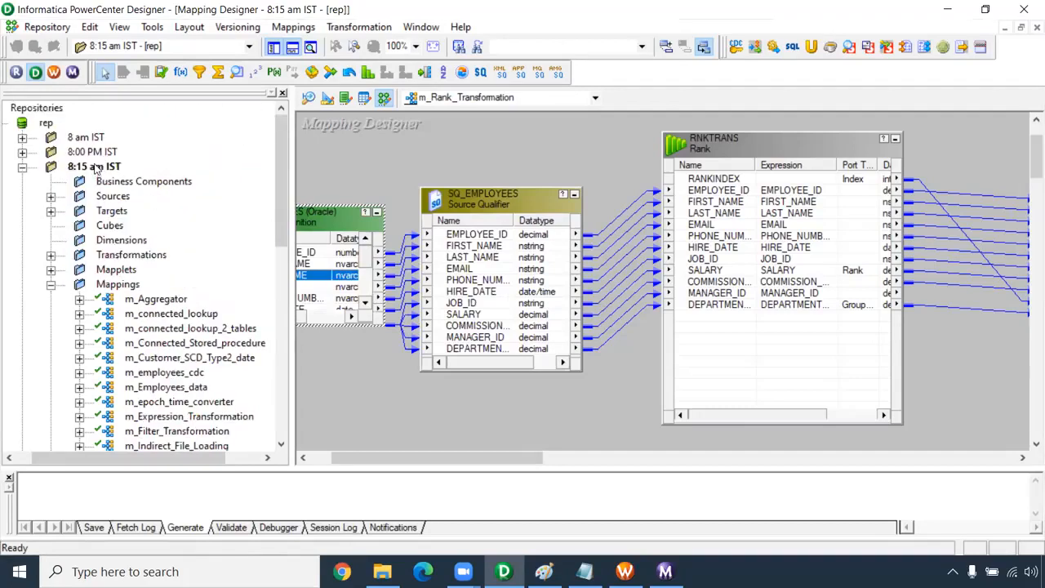
{"action": "scroll", "coordinate": [106, 173], "scroll_direction": "down", "scroll_amount": 6}
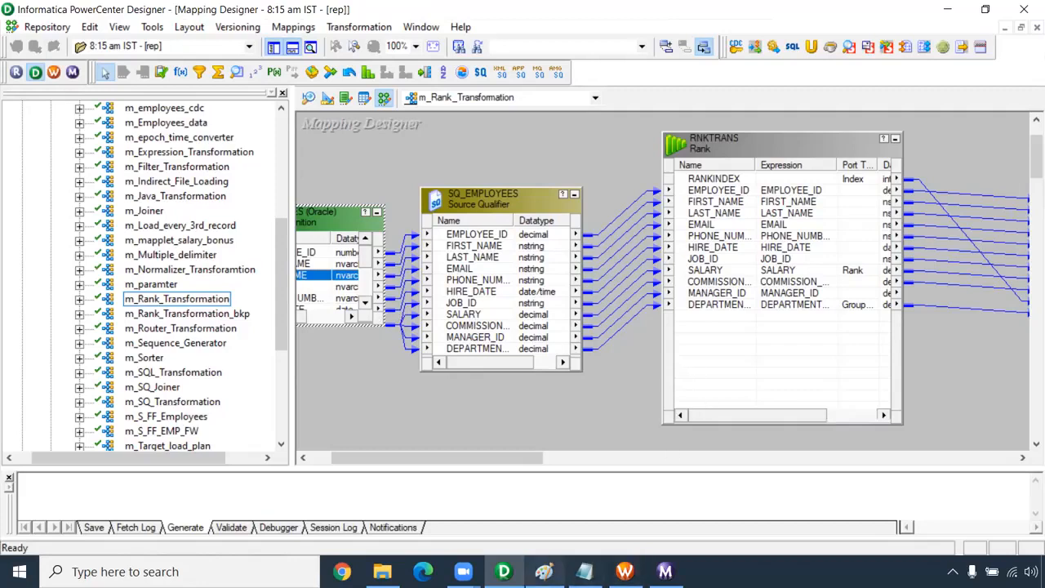
{"action": "scroll", "coordinate": [150, 245], "scroll_direction": "up", "scroll_amount": 6}
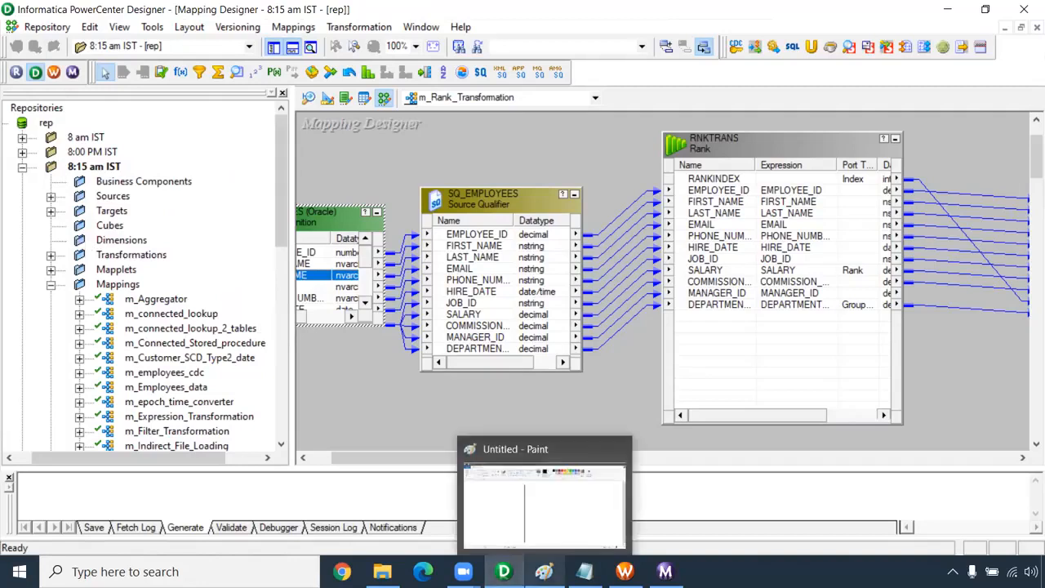
Step: Draw a pencil arc with an arrowhead crossing the vertical line in Paint
{"action": "left_click", "coordinate": [544, 571]}
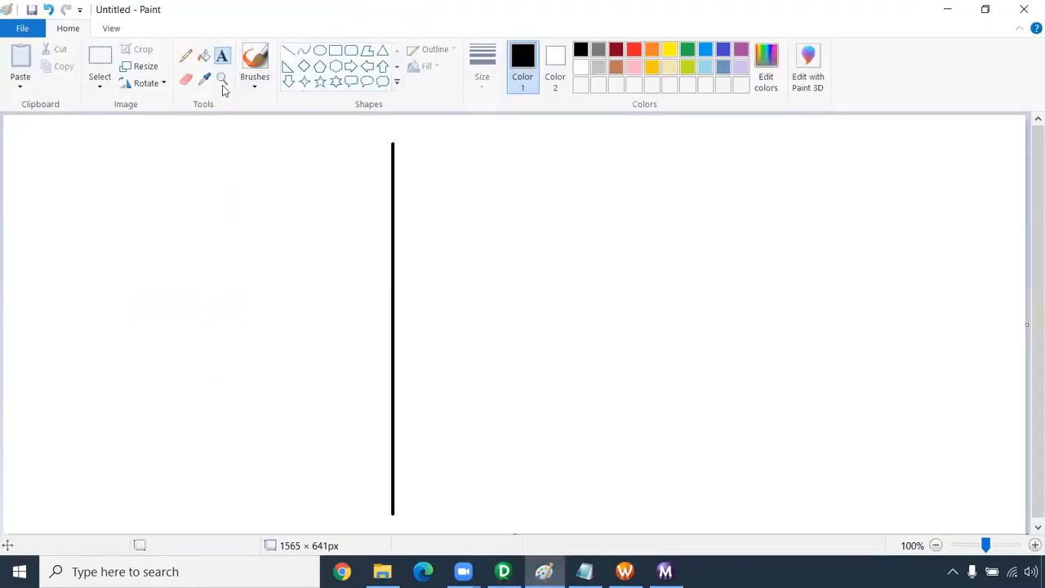
{"action": "left_click", "coordinate": [111, 163]}
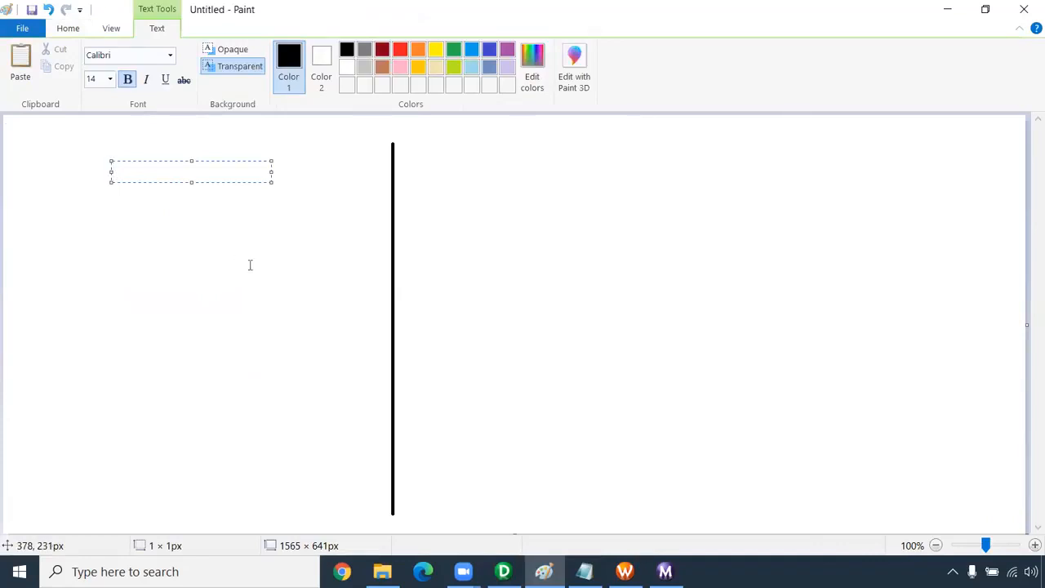
{"action": "left_click", "coordinate": [152, 285]}
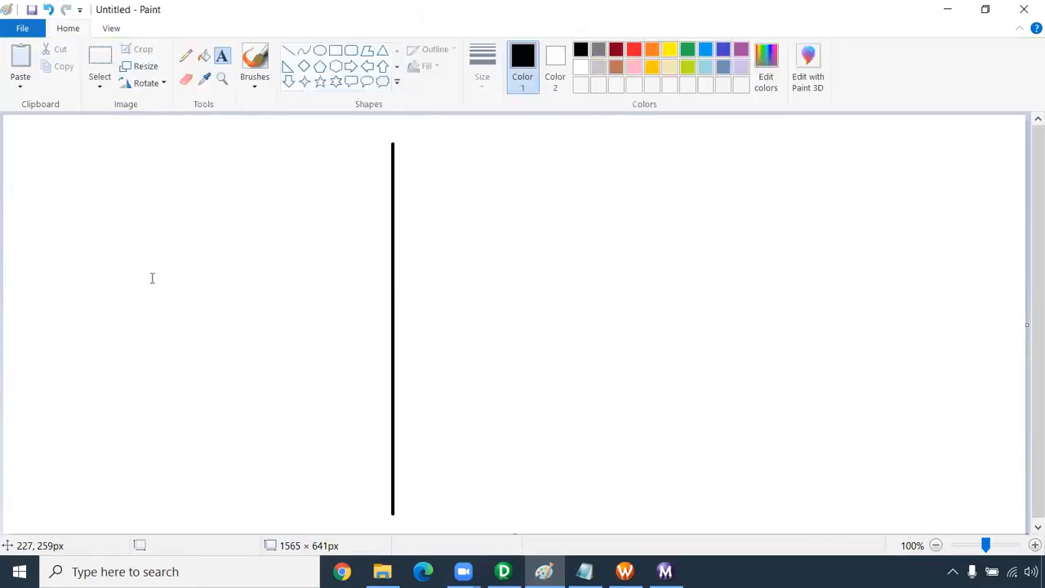
{"action": "left_click", "coordinate": [187, 57]}
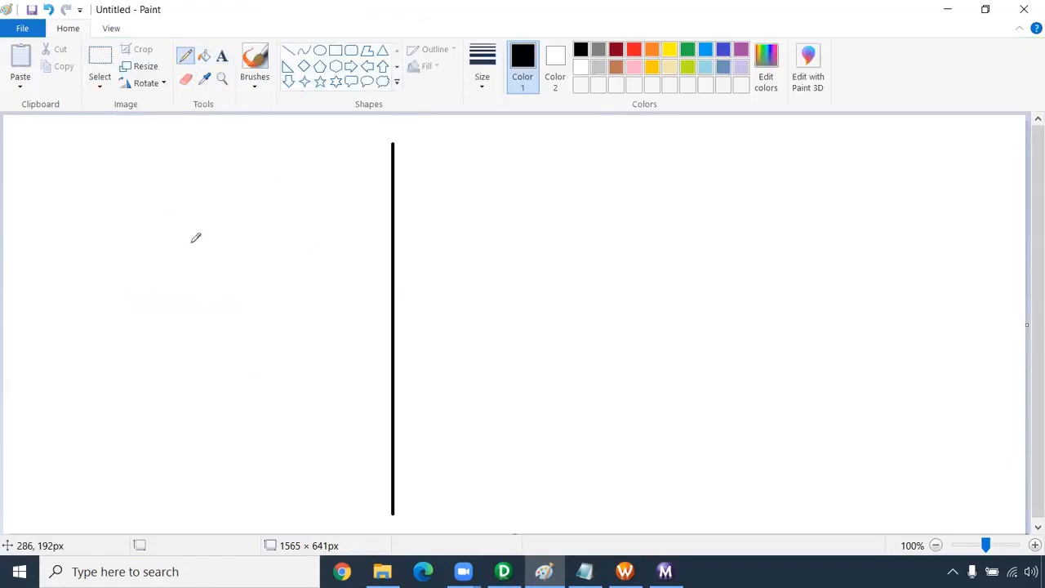
{"action": "mouse_move", "coordinate": [233, 236]}
{"action": "left_mouse_down"}
{"action": "mouse_move", "coordinate": [436, 191]}
{"action": "mouse_move", "coordinate": [503, 215]}
{"action": "mouse_move", "coordinate": [467, 221]}
{"action": "left_mouse_up"}
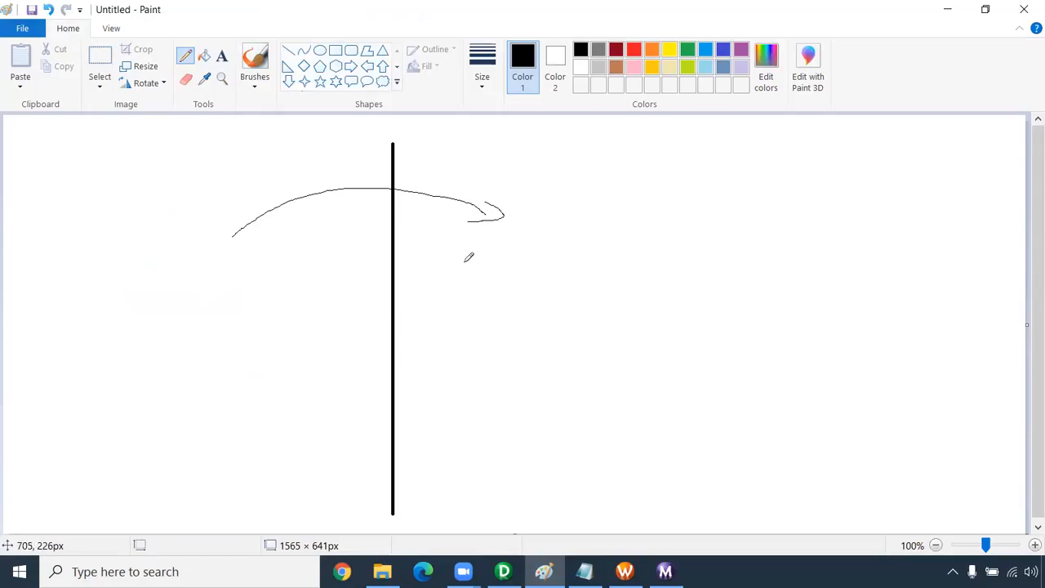
{"action": "key", "text": "ctrl+z"}
{"action": "mouse_move", "coordinate": [481, 209]}
{"action": "left_mouse_down"}
{"action": "mouse_move", "coordinate": [492, 211]}
{"action": "mouse_move", "coordinate": [489, 197]}
{"action": "mouse_move", "coordinate": [493, 213]}
{"action": "left_mouse_up"}
Step: Label the right side 'User Repository' and the left side 'Centeralized Repository'
{"action": "left_click", "coordinate": [221, 57]}
{"action": "left_click", "coordinate": [493, 155]}
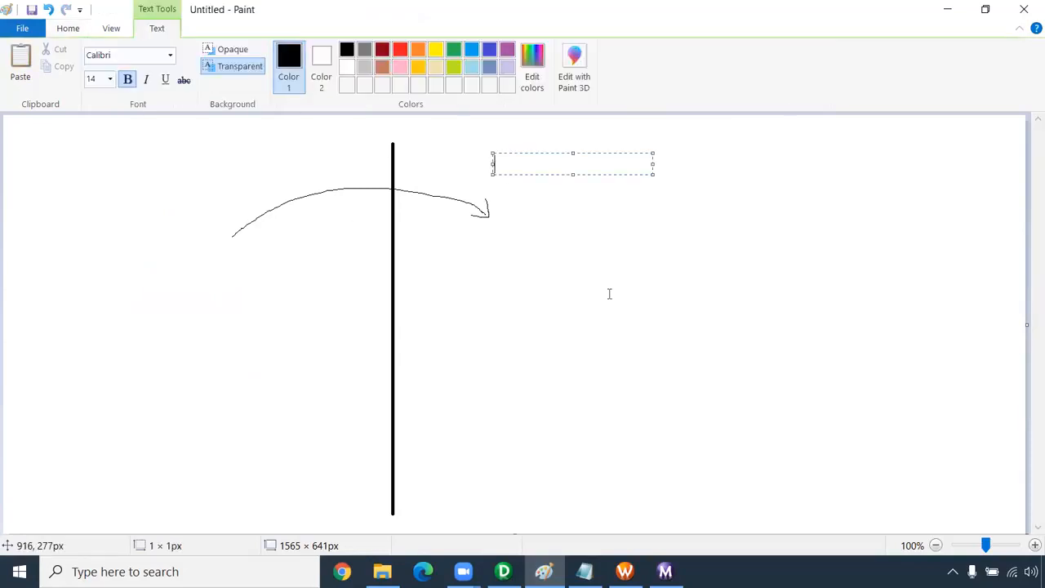
{"action": "type", "text": "User re"}
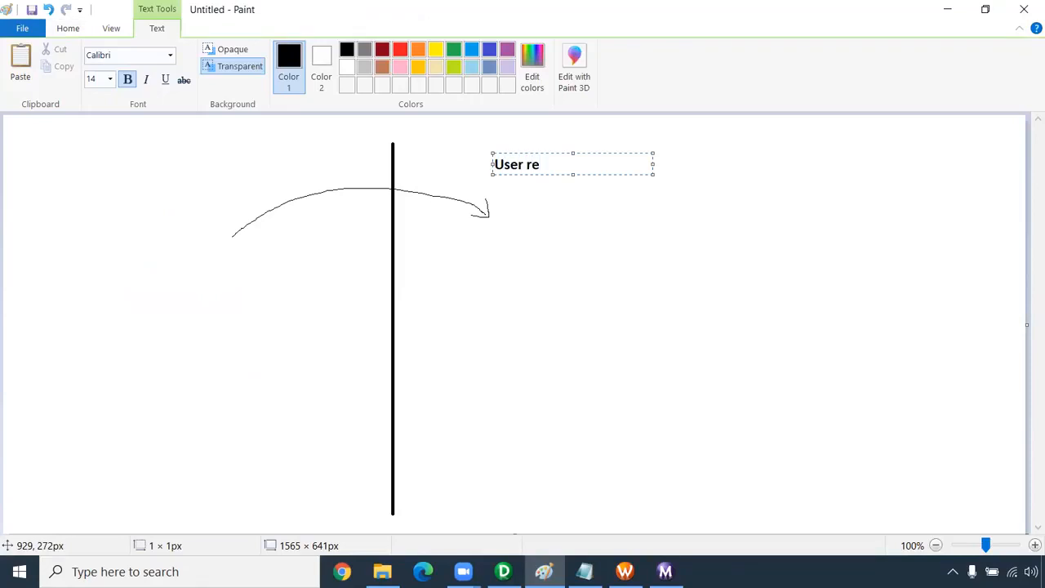
{"action": "type", "text": "Repository"}
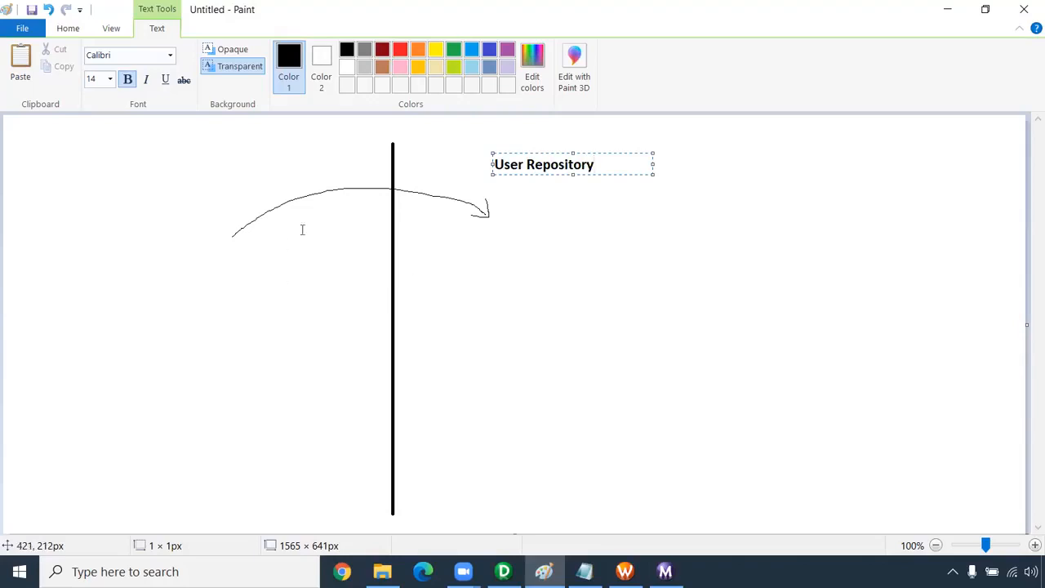
{"action": "left_click", "coordinate": [187, 155]}
{"action": "type", "text": "Ce"}
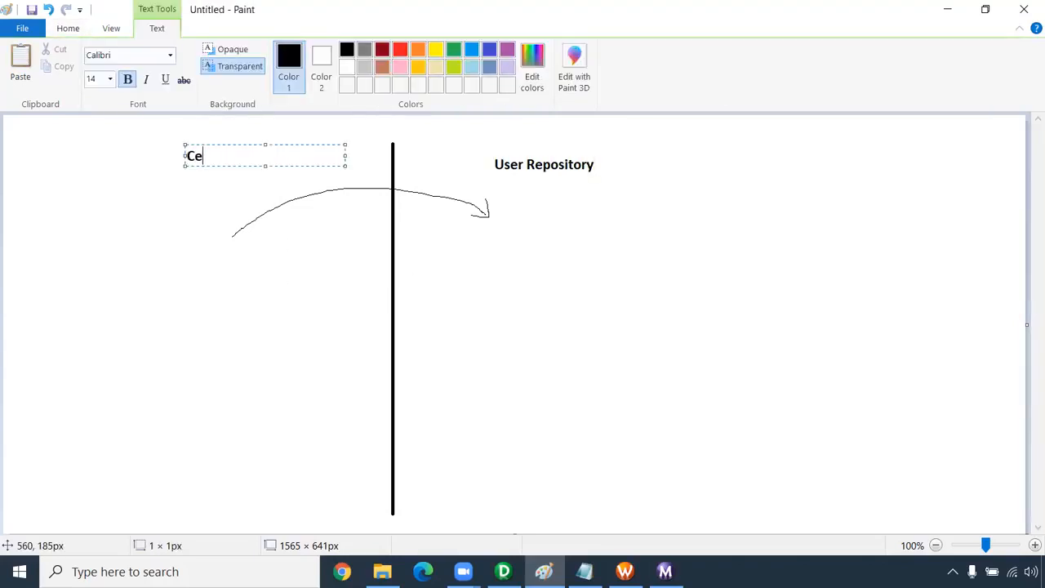
{"action": "type", "text": "nteralized Repository"}
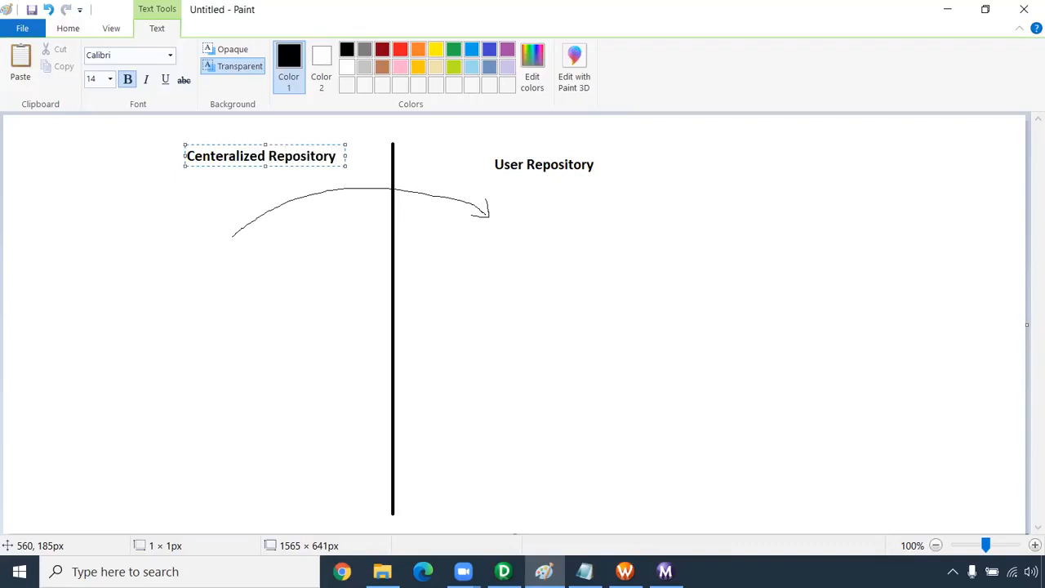
{"action": "left_click", "coordinate": [475, 275]}
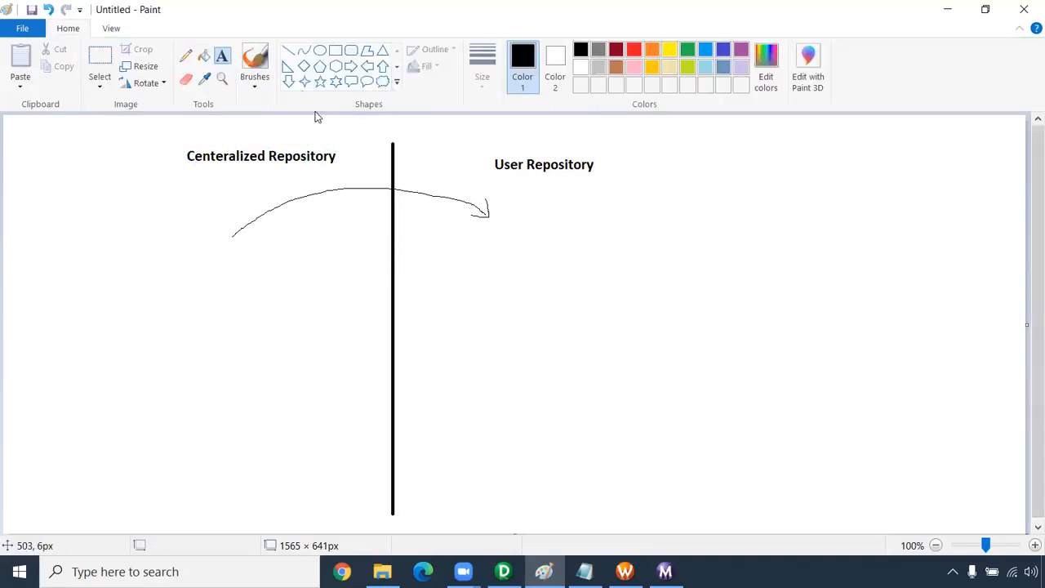
Step: Add a green 'Check-out' label on the arrow
{"action": "left_click", "coordinate": [685, 54]}
{"action": "left_click", "coordinate": [317, 196]}
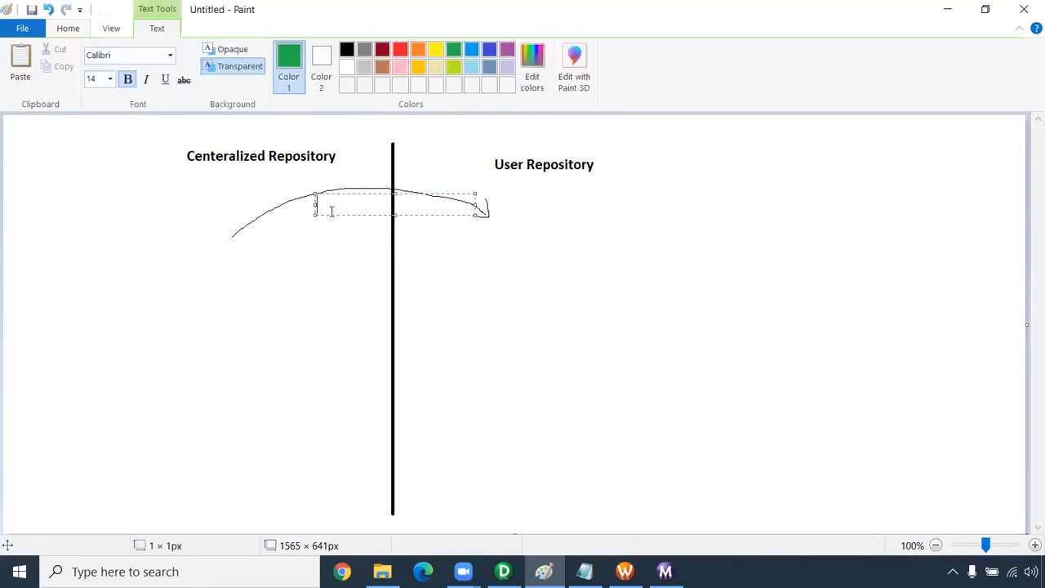
{"action": "type", "text": "Check-out"}
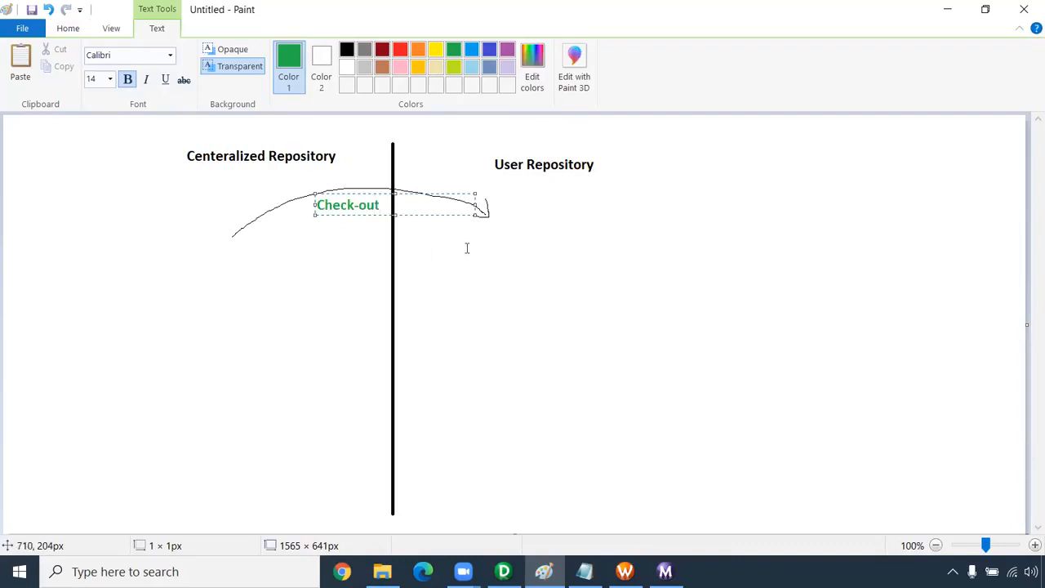
{"action": "left_click", "coordinate": [465, 244]}
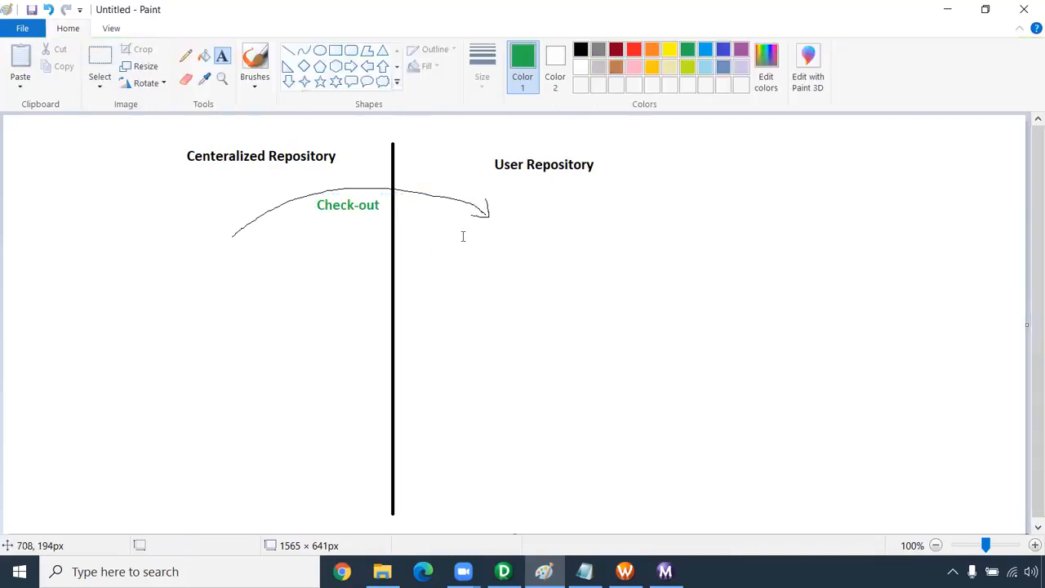
Step: Draw a small green tick below the arrowhead and label it 'm_rank_transformation'
{"action": "left_click", "coordinate": [185, 55]}
{"action": "left_click_drag", "start_coordinate": [478, 239], "coordinate": [499, 238]}
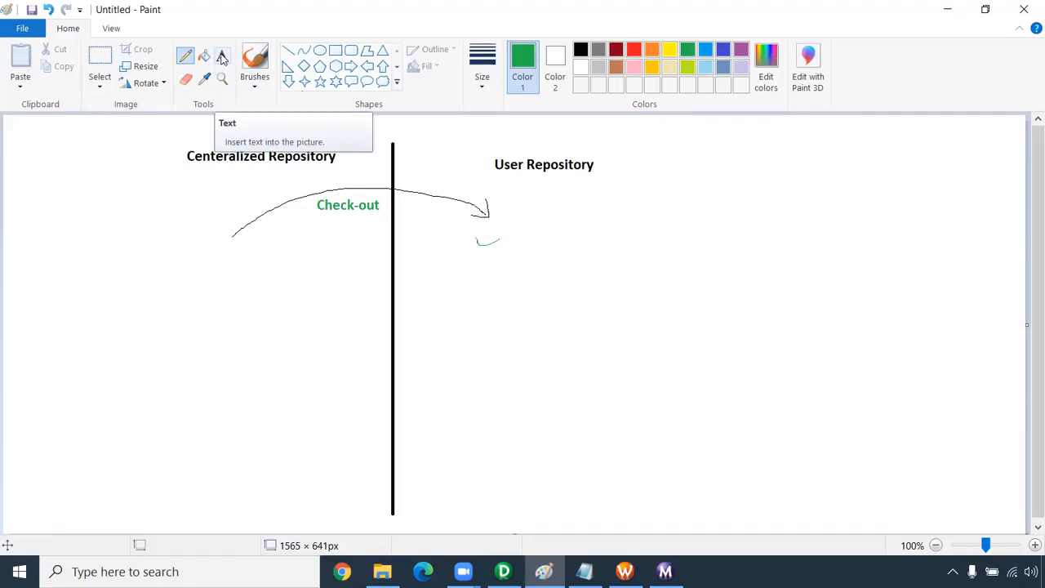
{"action": "left_click", "coordinate": [221, 58]}
{"action": "left_click", "coordinate": [510, 239]}
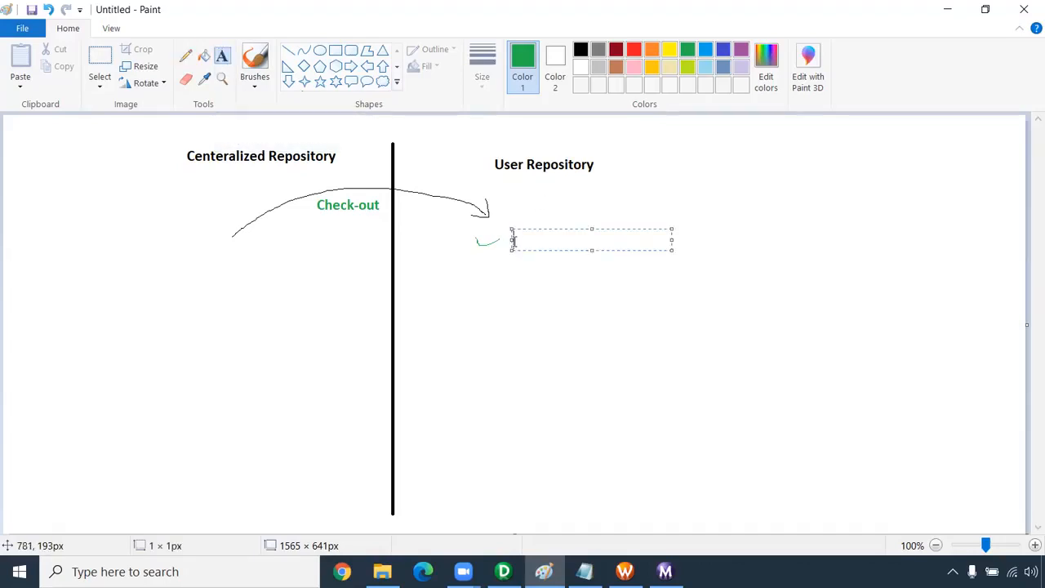
{"action": "type", "text": "m_rank_transformation"}
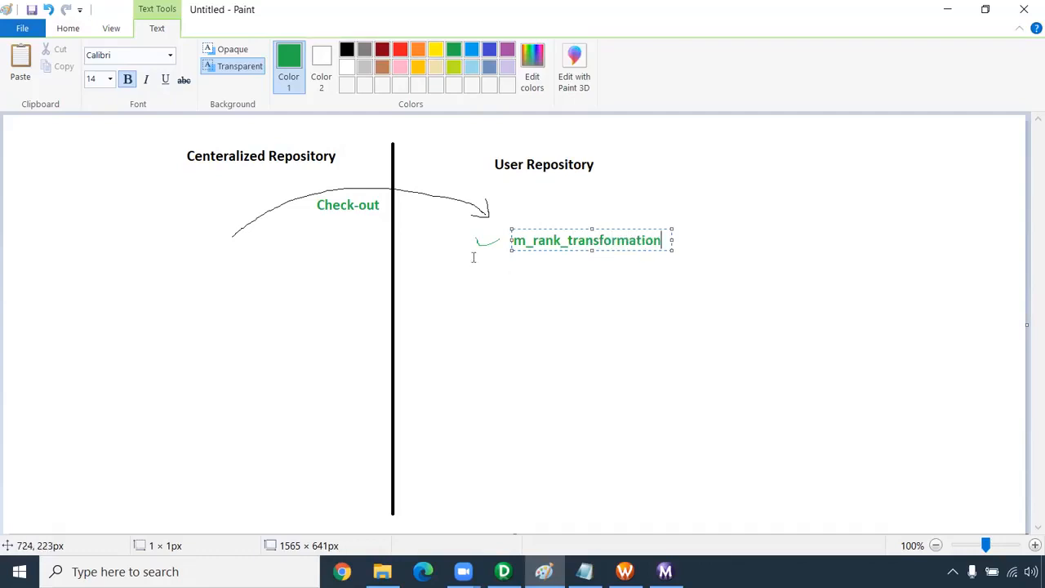
{"action": "left_click", "coordinate": [511, 253]}
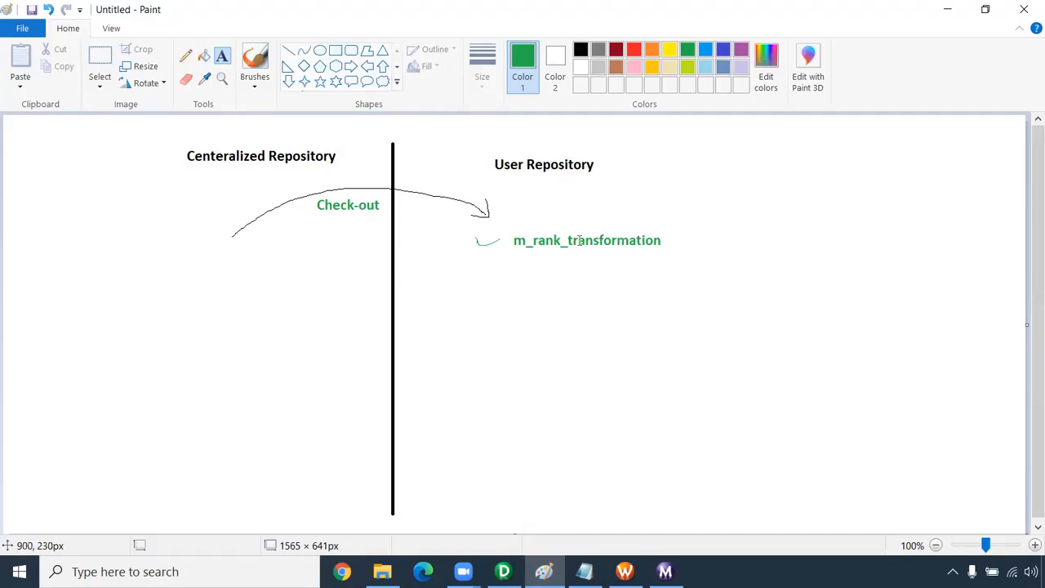
Step: Add a green 'Locked state' label at top right, then switch the colour to orange
{"action": "left_click", "coordinate": [734, 162]}
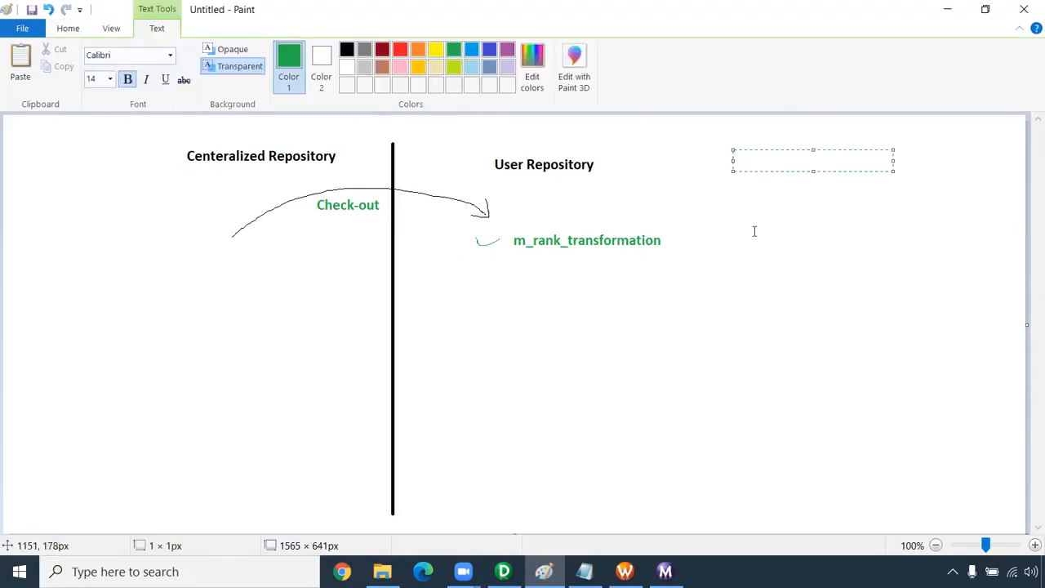
{"action": "type", "text": "Locked state"}
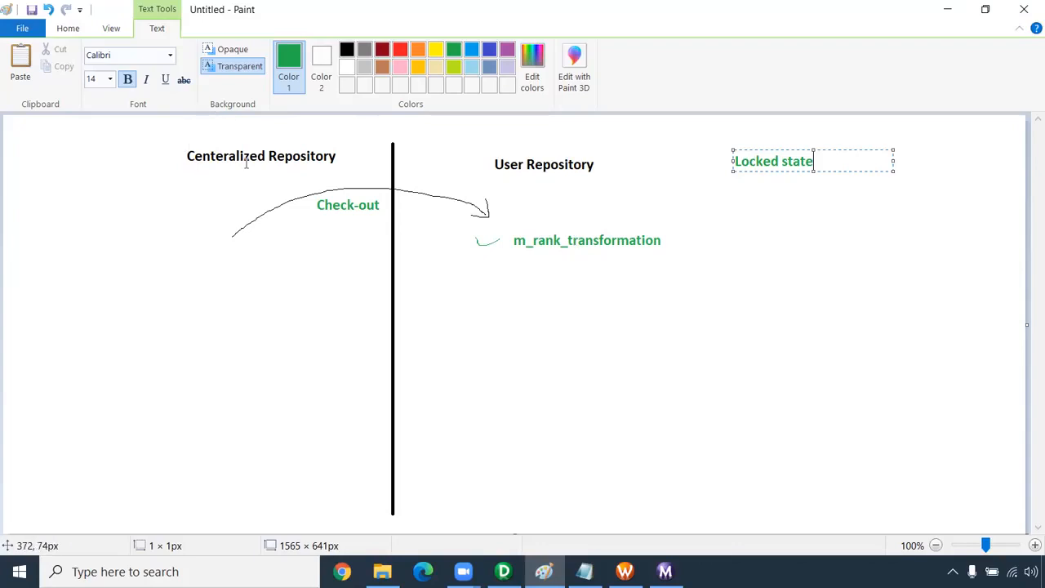
{"action": "left_click", "coordinate": [417, 49]}
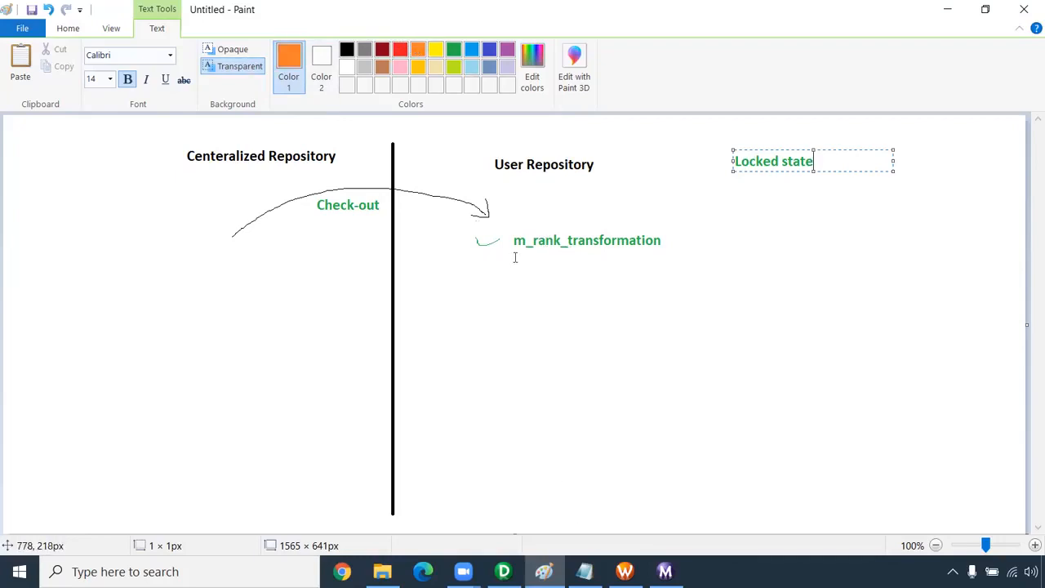
{"action": "left_click", "coordinate": [68, 28]}
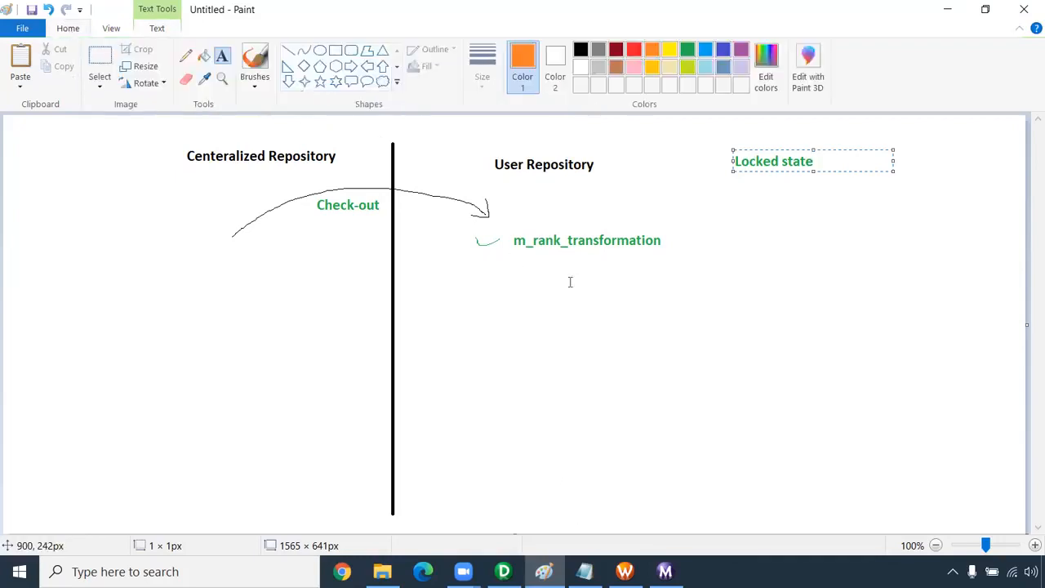
Step: Draw an orange return arrow to the central side labelled 'Check-in'
{"action": "left_click", "coordinate": [186, 55]}
{"action": "mouse_move", "coordinate": [503, 284]}
{"action": "left_mouse_down"}
{"action": "mouse_move", "coordinate": [395, 331]}
{"action": "mouse_move", "coordinate": [288, 300]}
{"action": "mouse_move", "coordinate": [284, 313]}
{"action": "mouse_move", "coordinate": [294, 308]}
{"action": "left_mouse_up"}
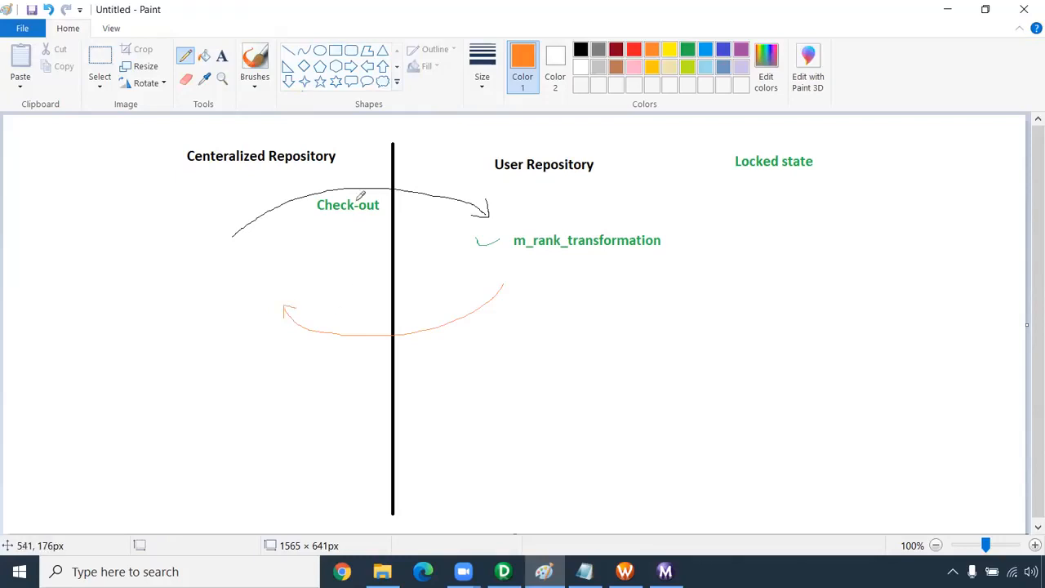
{"action": "left_click", "coordinate": [221, 56]}
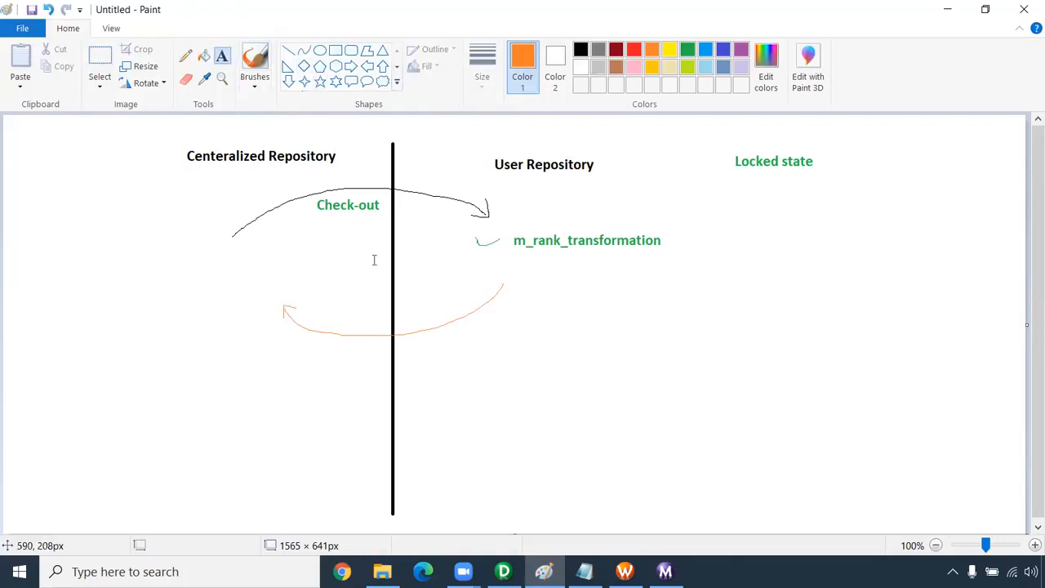
{"action": "left_click", "coordinate": [330, 309]}
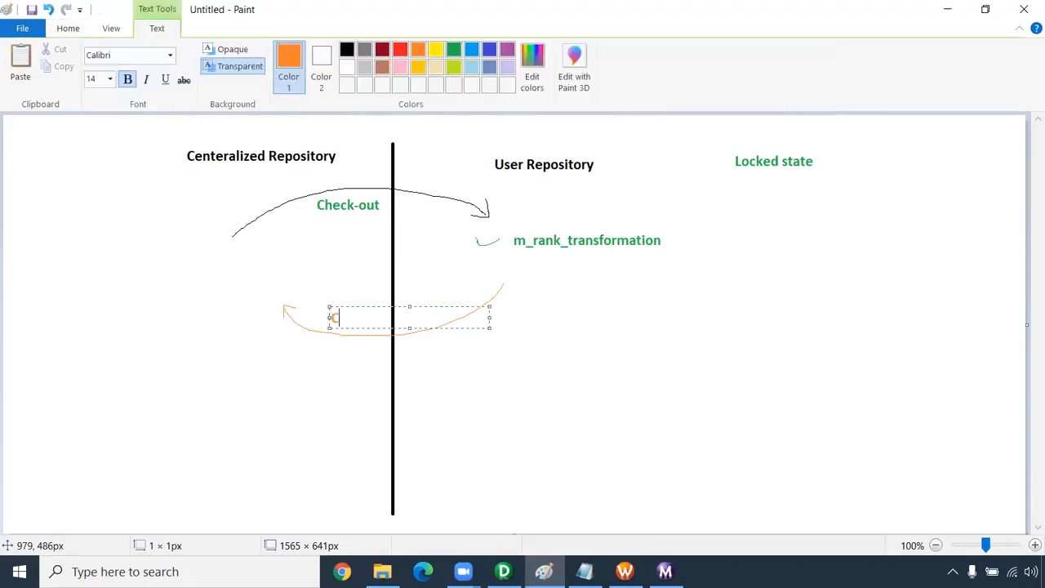
{"action": "type", "text": "Ce"}
{"action": "key", "text": "BackSpace"}
{"action": "type", "text": "heck-in"}
{"action": "left_click", "coordinate": [183, 360]}
Step: Add an orange 'm_rank_transformation' label below the return arrow
{"action": "left_click", "coordinate": [183, 358]}
{"action": "type", "text": "m_ram"}
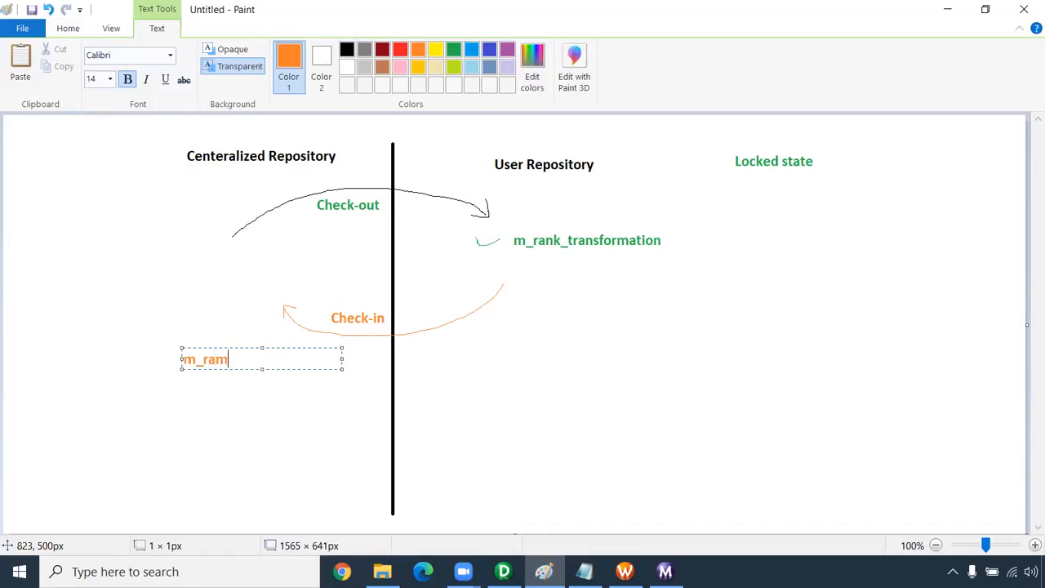
{"action": "type", "text": "transformation"}
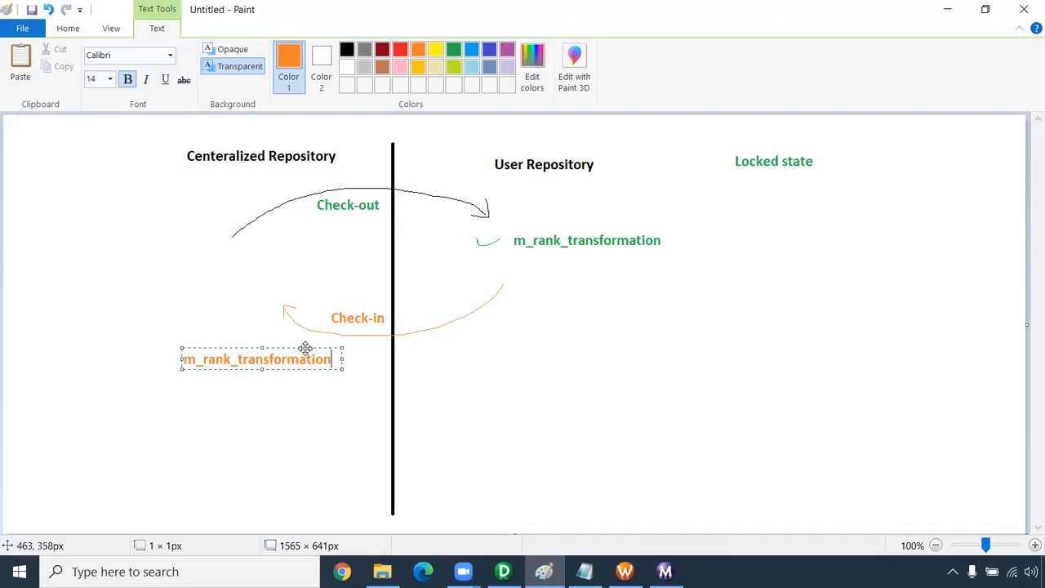
{"action": "left_click", "coordinate": [439, 370]}
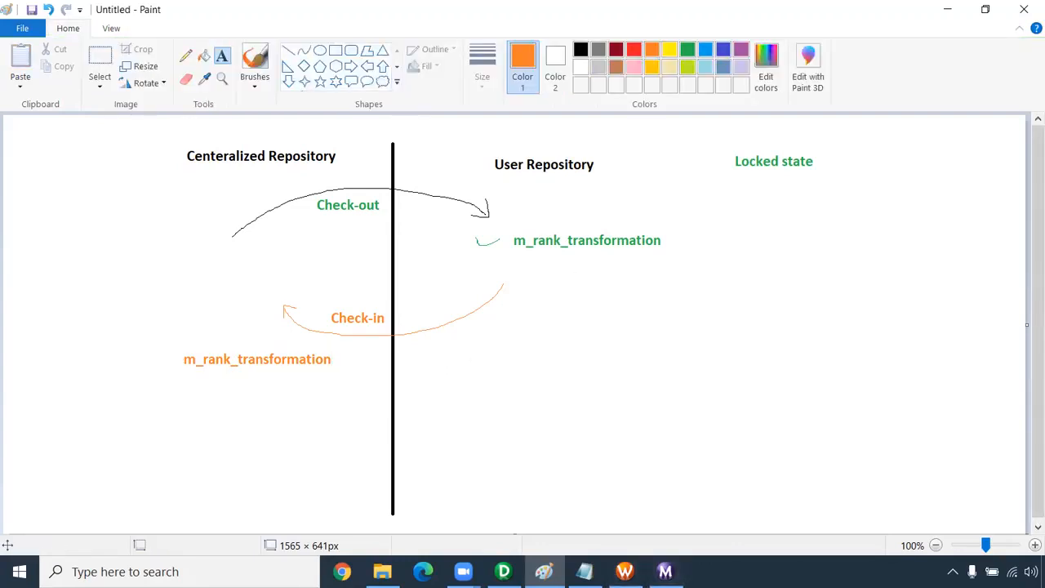
Step: Check in m_Rank_Transformation from the Navigator with the comment 'update'
{"action": "left_click", "coordinate": [503, 572]}
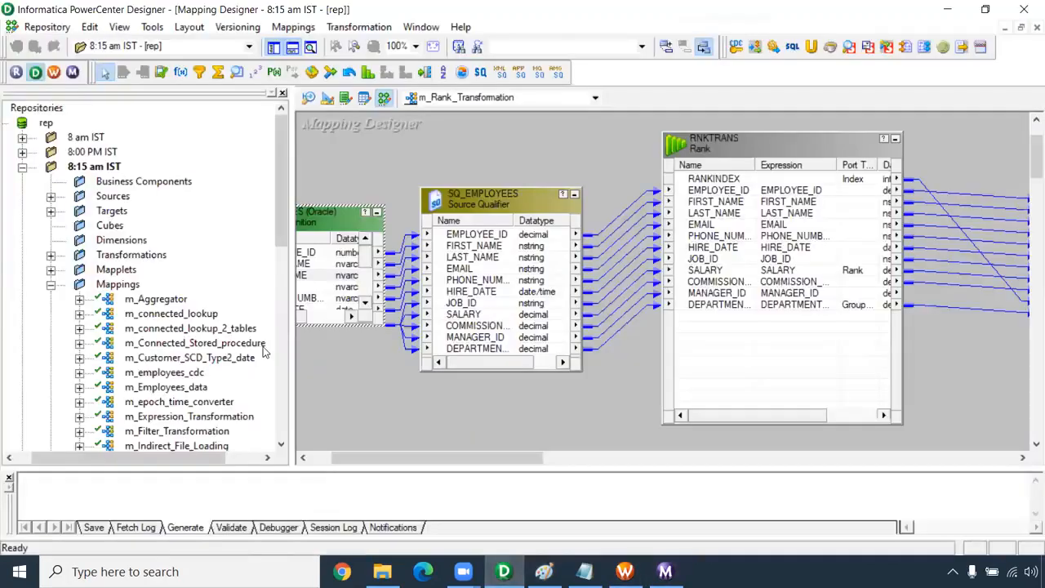
{"action": "left_click_drag", "start_coordinate": [274, 221], "coordinate": [268, 290]}
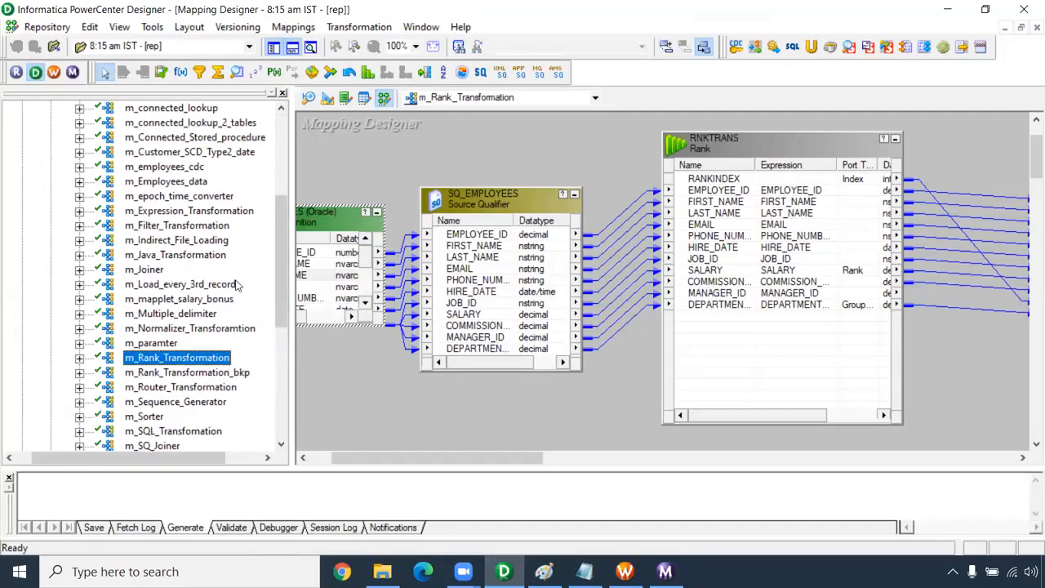
{"action": "right_click", "coordinate": [205, 363]}
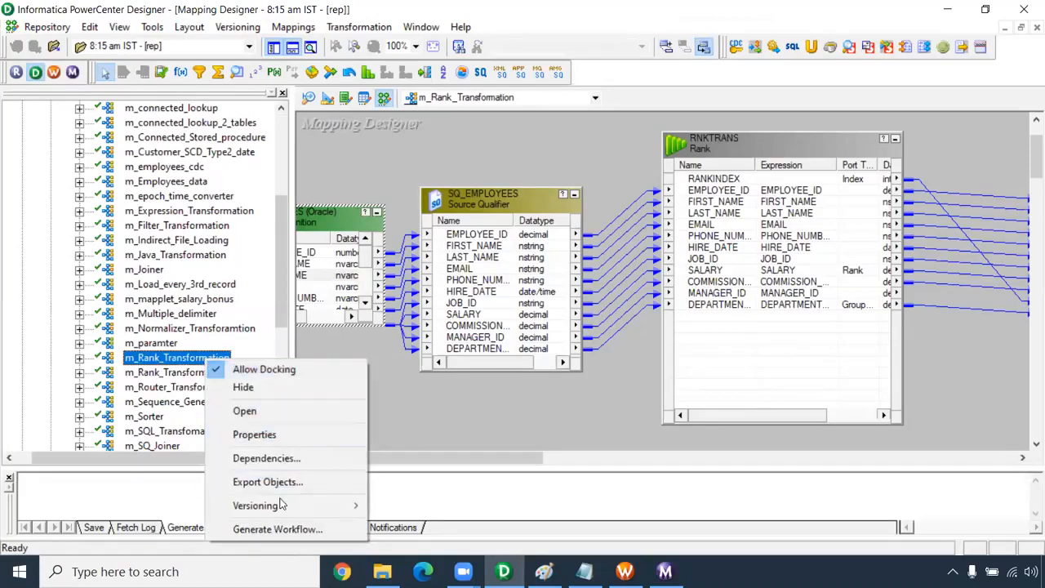
{"action": "mouse_move", "coordinate": [279, 507]}
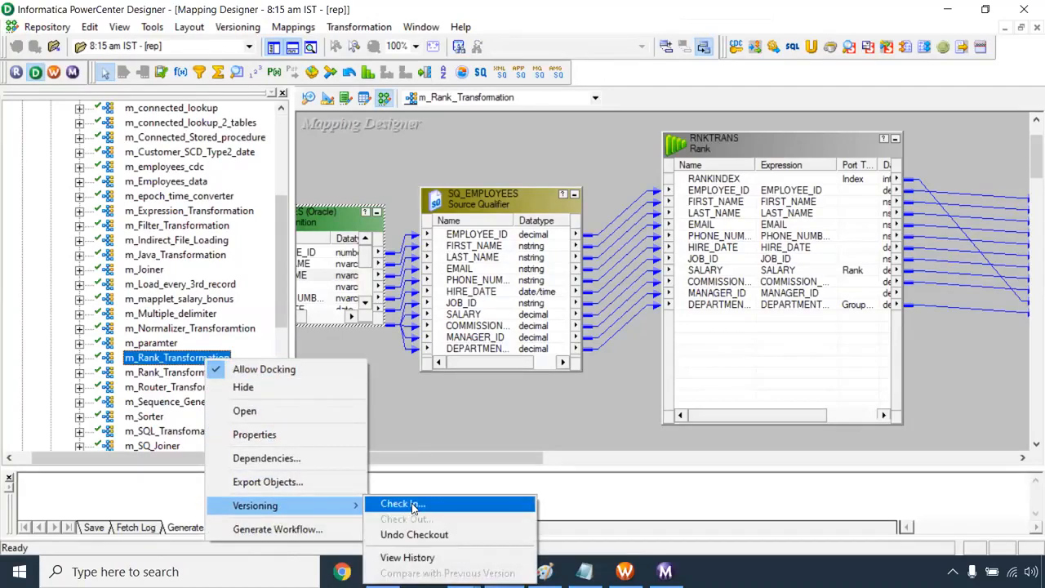
{"action": "left_click", "coordinate": [403, 504]}
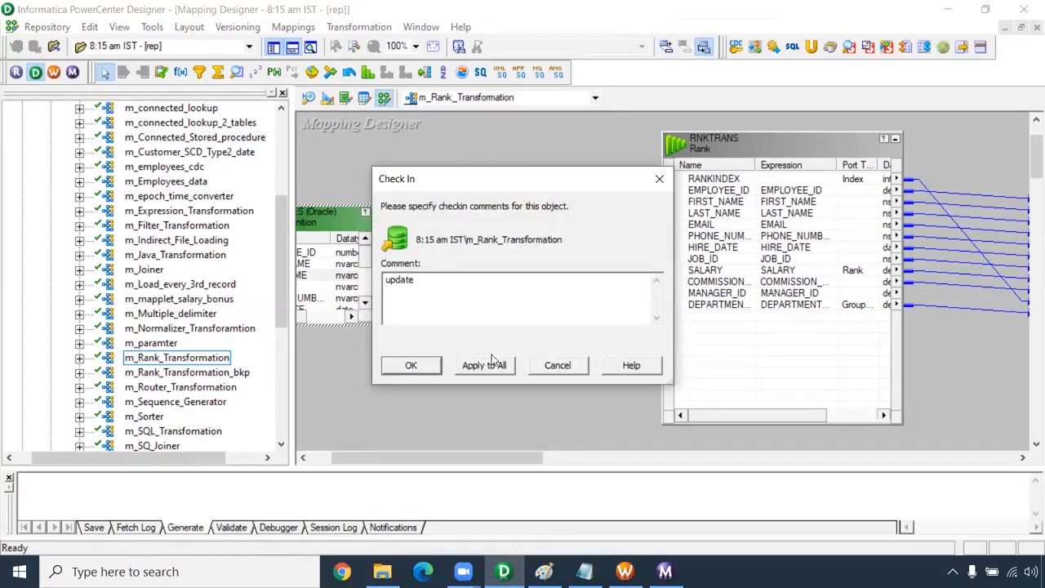
{"action": "left_click", "coordinate": [411, 365]}
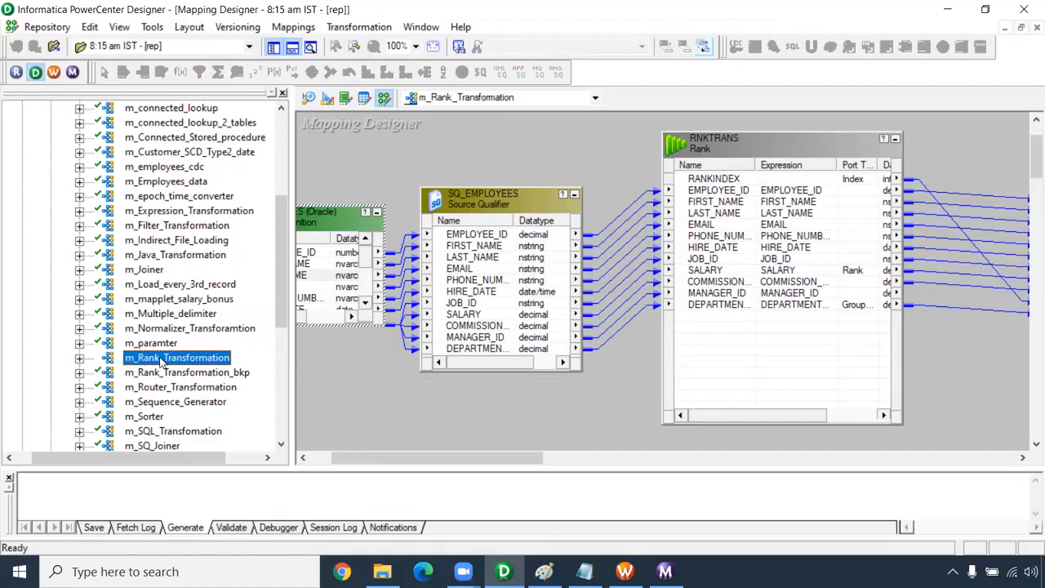
Step: Open m_Rank_Transformation and review the RNKTRANS properties, including Number of Ranks
{"action": "left_click", "coordinate": [187, 372]}
{"action": "left_click", "coordinate": [178, 358]}
{"action": "left_click_drag", "start_coordinate": [176, 360], "coordinate": [480, 253]}
{"action": "double_click", "coordinate": [766, 212]}
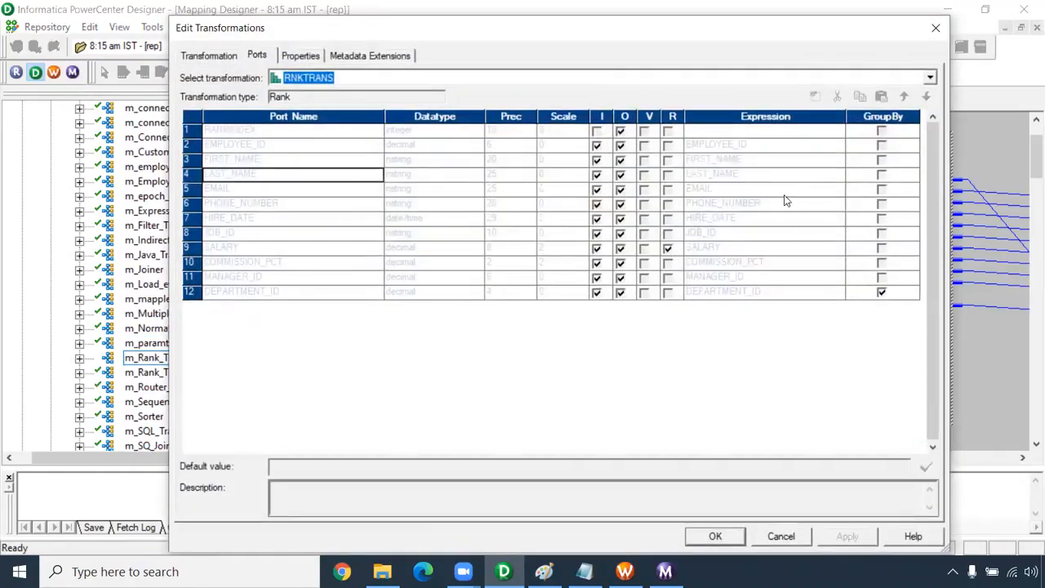
{"action": "left_click", "coordinate": [300, 56]}
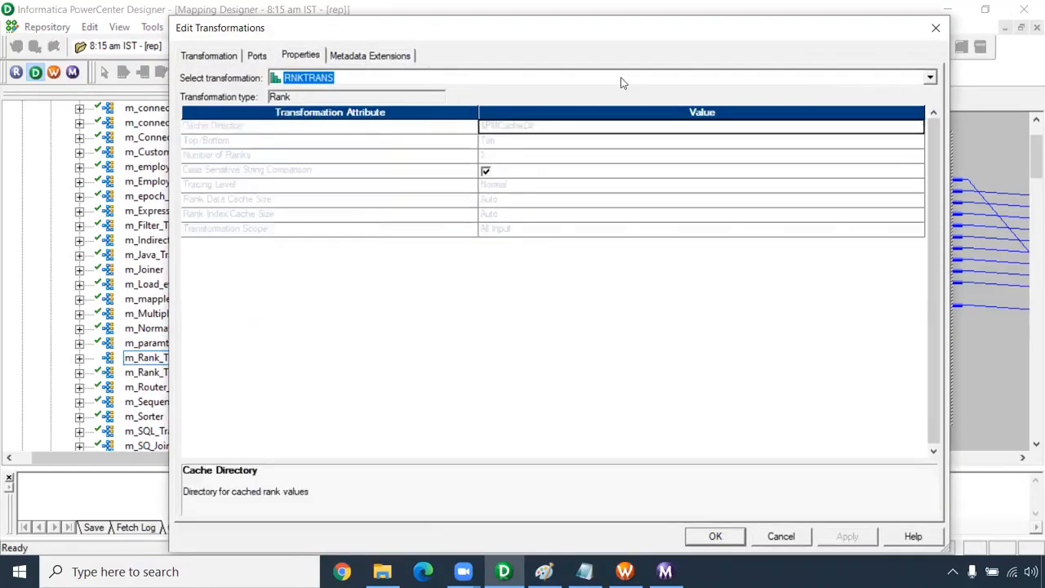
{"action": "left_click", "coordinate": [522, 145]}
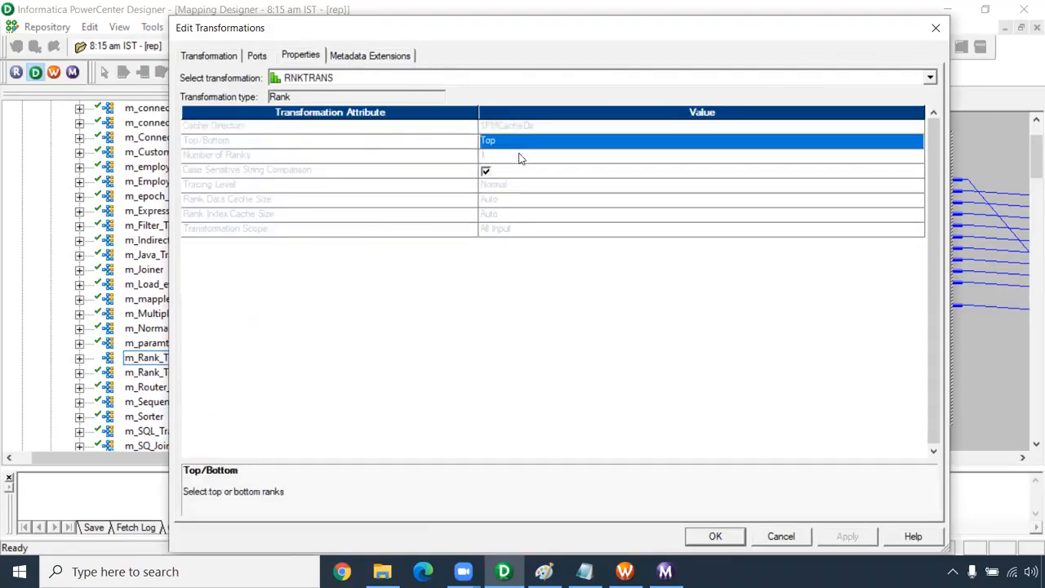
{"action": "left_click", "coordinate": [522, 159]}
{"action": "left_click", "coordinate": [936, 31]}
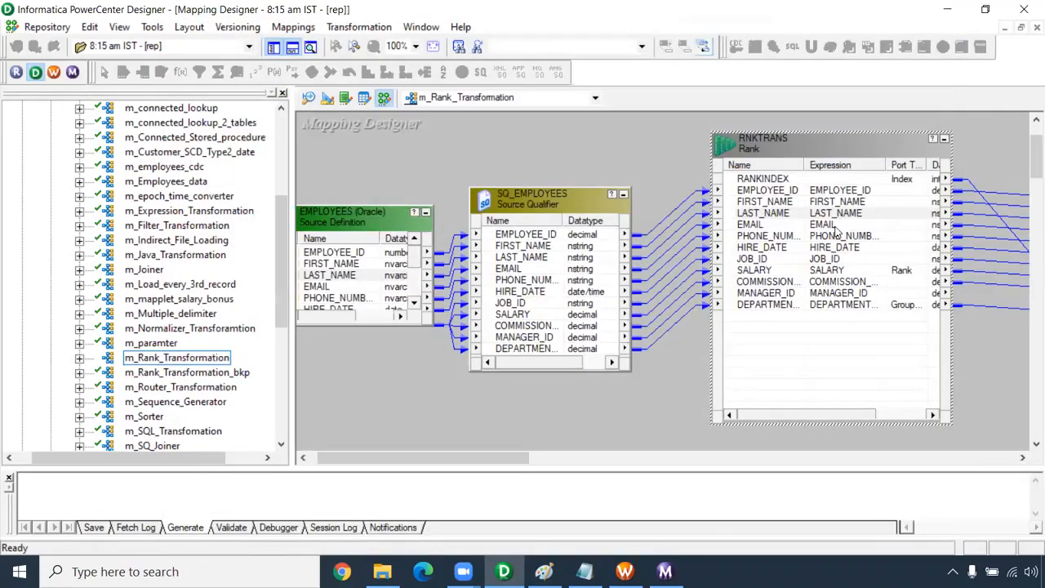
Step: Review the SQ_EMPLOYEES Source Qualifier properties, then close them
{"action": "mouse_move", "coordinate": [526, 466]}
{"action": "left_mouse_down"}
{"action": "mouse_move", "coordinate": [643, 466]}
{"action": "mouse_move", "coordinate": [532, 462]}
{"action": "left_mouse_up"}
{"action": "double_click", "coordinate": [427, 272]}
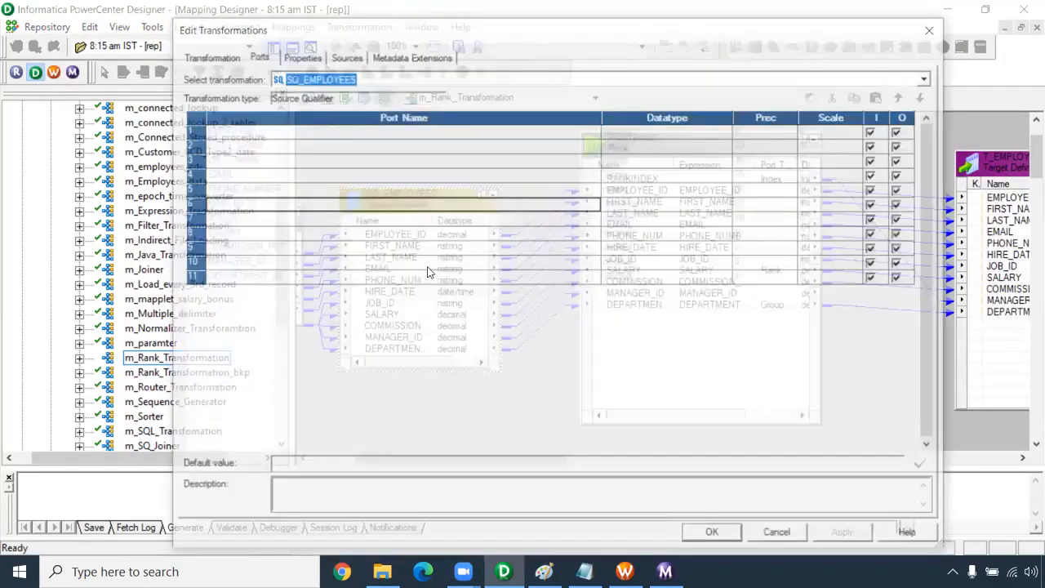
{"action": "left_click", "coordinate": [300, 55]}
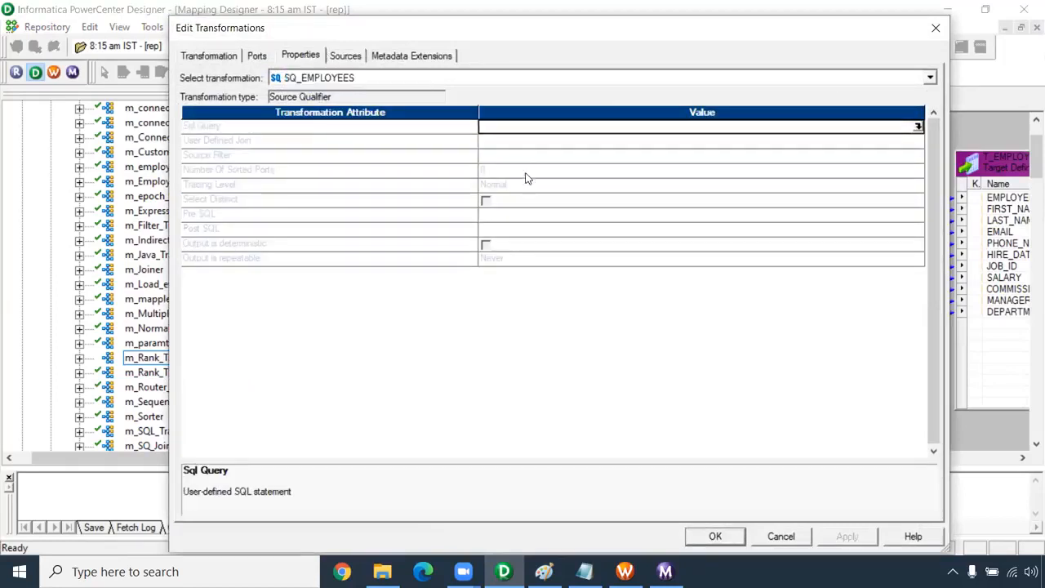
{"action": "left_click", "coordinate": [935, 28]}
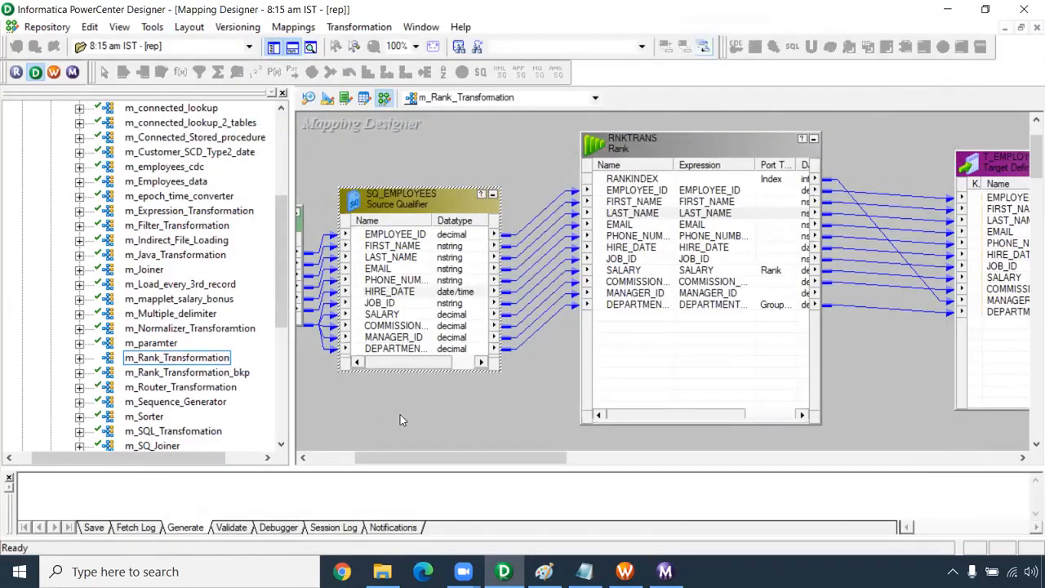
Step: Check out the m_Rank_Transformation mapping for editing
{"action": "right_click", "coordinate": [163, 364]}
{"action": "mouse_move", "coordinate": [255, 510]}
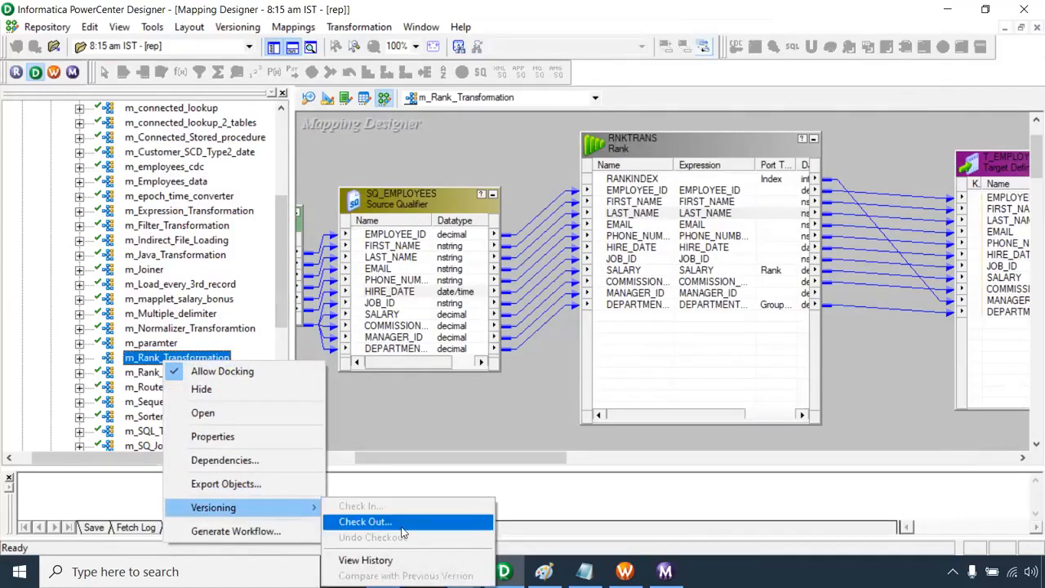
{"action": "left_click", "coordinate": [366, 523]}
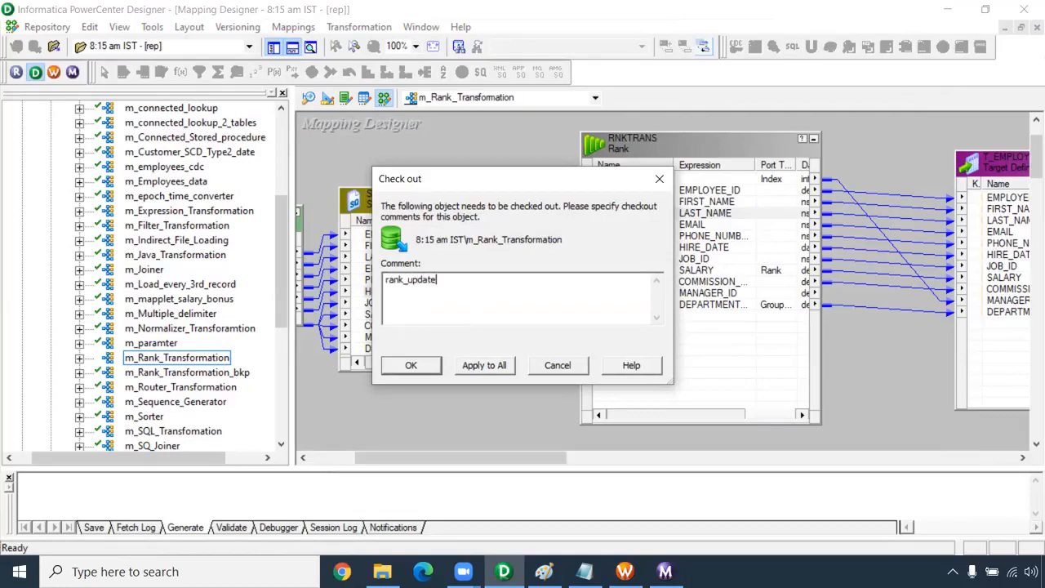
{"action": "left_click", "coordinate": [411, 367]}
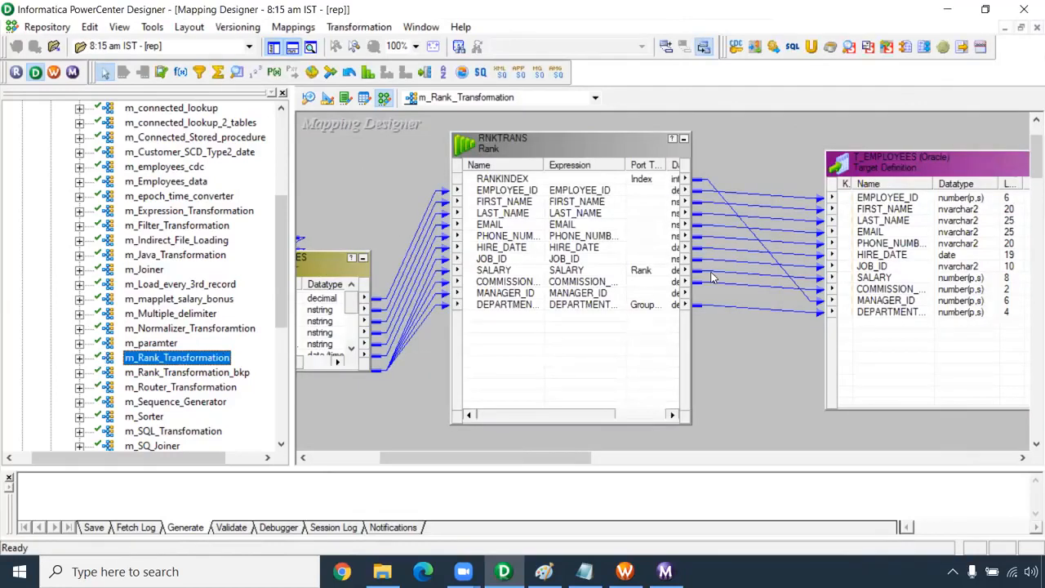
Step: Set RNKTRANS to 10 ranks with Bottom ranking and apply the change
{"action": "double_click", "coordinate": [593, 212]}
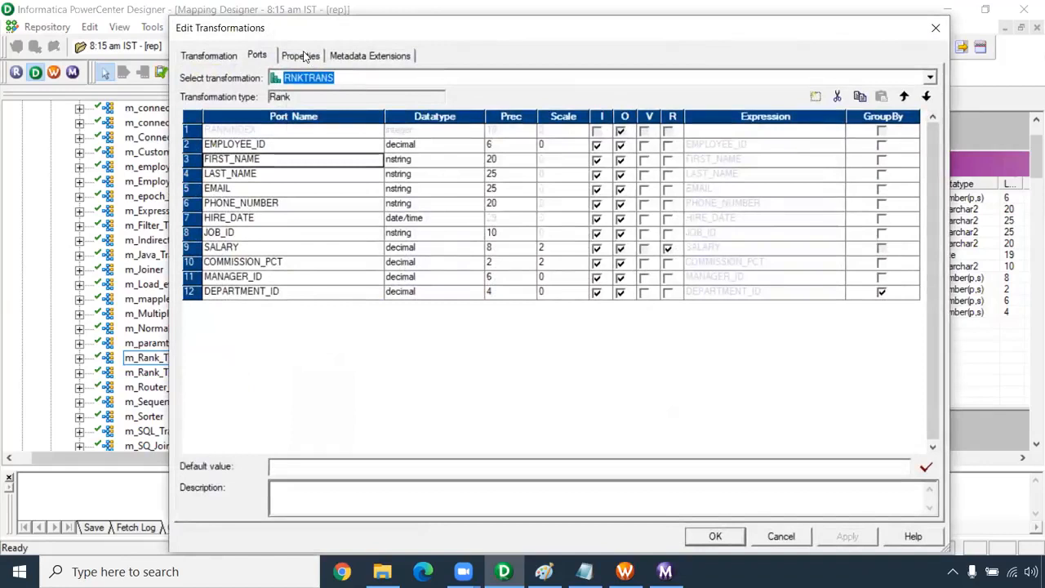
{"action": "left_click", "coordinate": [302, 56]}
{"action": "left_click", "coordinate": [491, 155]}
{"action": "type", "text": "0"}
{"action": "left_click", "coordinate": [504, 141]}
{"action": "left_click", "coordinate": [505, 141]}
{"action": "left_click", "coordinate": [500, 156]}
{"action": "left_click", "coordinate": [842, 537]}
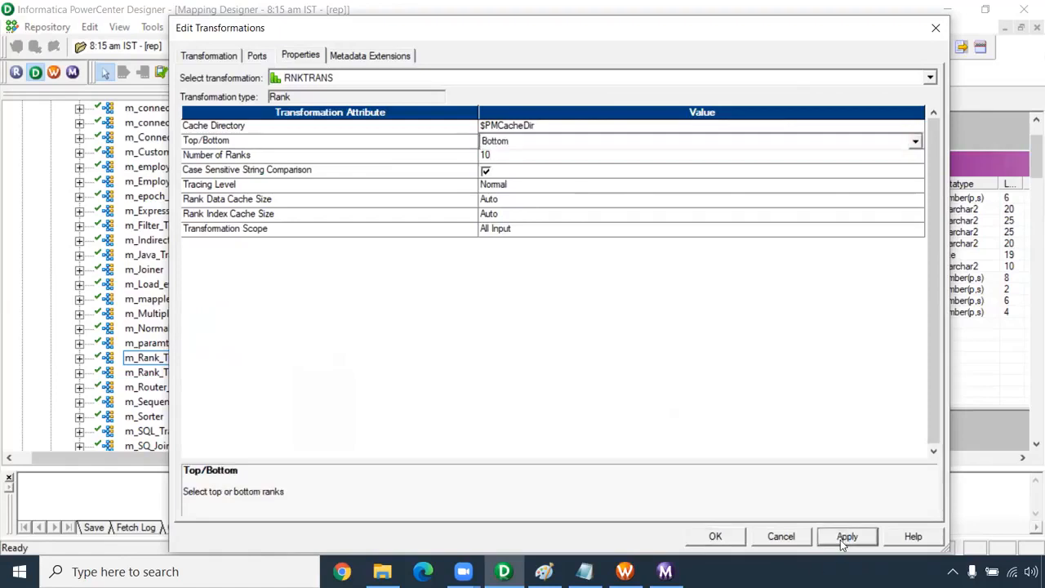
{"action": "left_click", "coordinate": [715, 536]}
Step: Save m_Rank_Transformation and check it in with the comment 'rank_update'
{"action": "key", "text": "ctrl+s"}
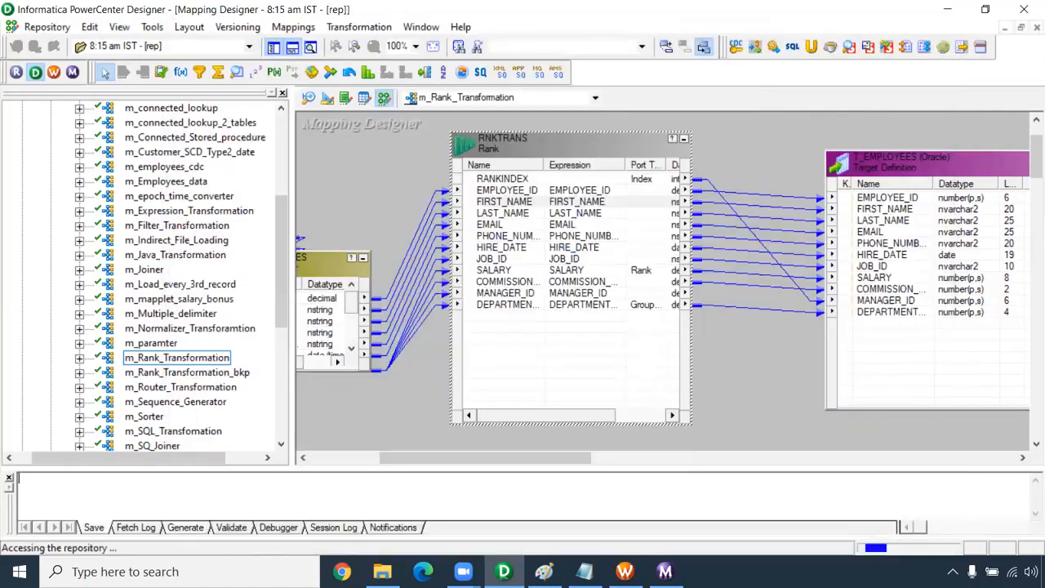
{"action": "right_click", "coordinate": [193, 364]}
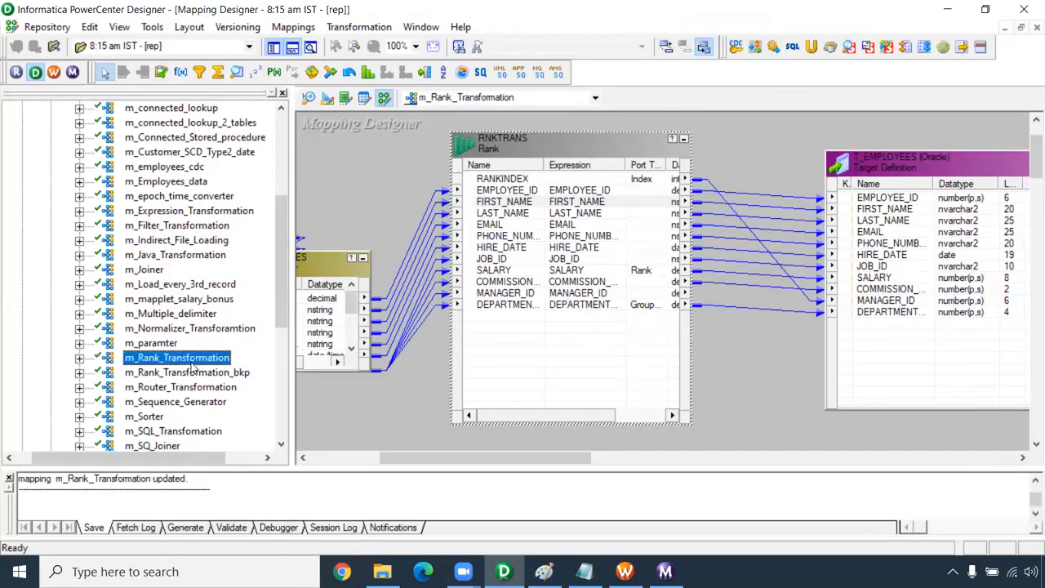
{"action": "mouse_move", "coordinate": [350, 518]}
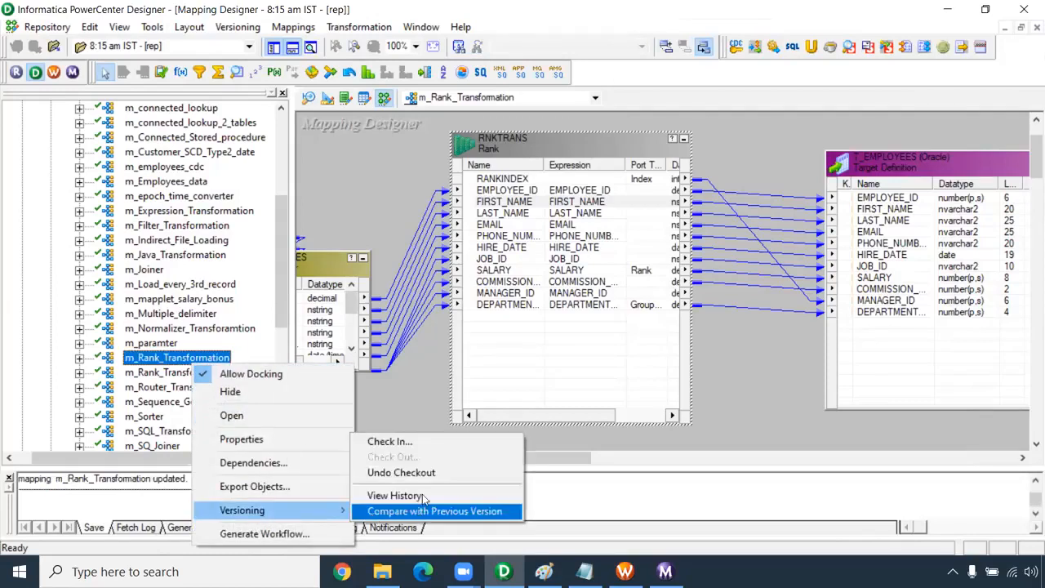
{"action": "left_click", "coordinate": [430, 447]}
{"action": "left_click", "coordinate": [435, 369]}
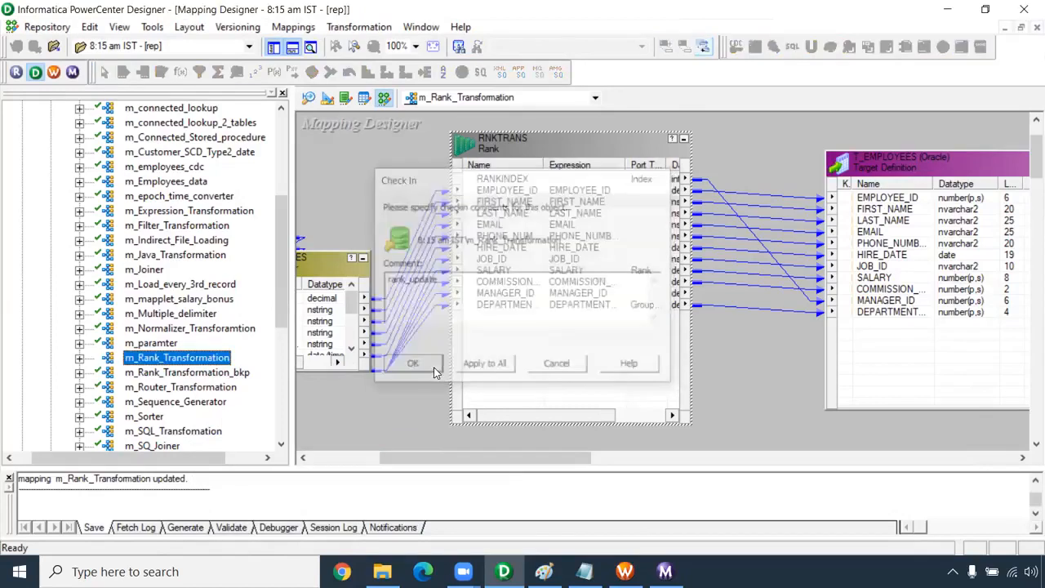
Step: Clear the canvas selection and browse the Mappings and Versioning menus
{"action": "left_click", "coordinate": [379, 194]}
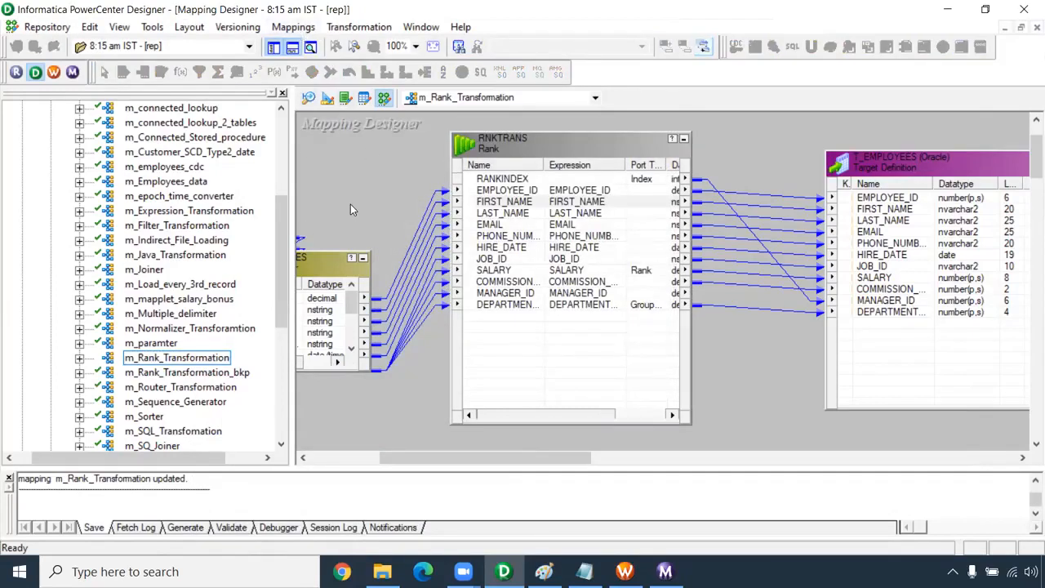
{"action": "left_click", "coordinate": [309, 30]}
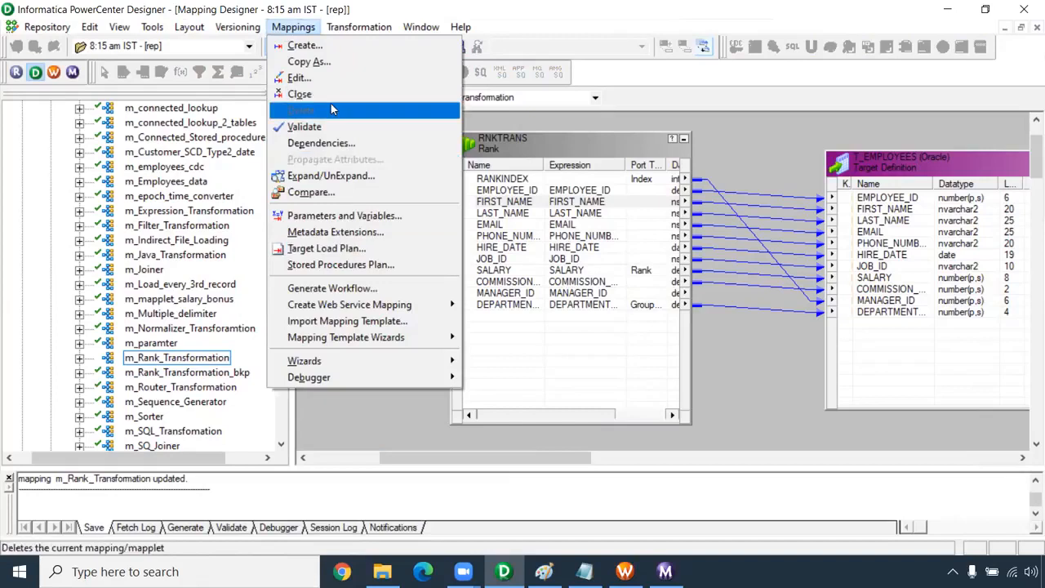
{"action": "mouse_move", "coordinate": [263, 31]}
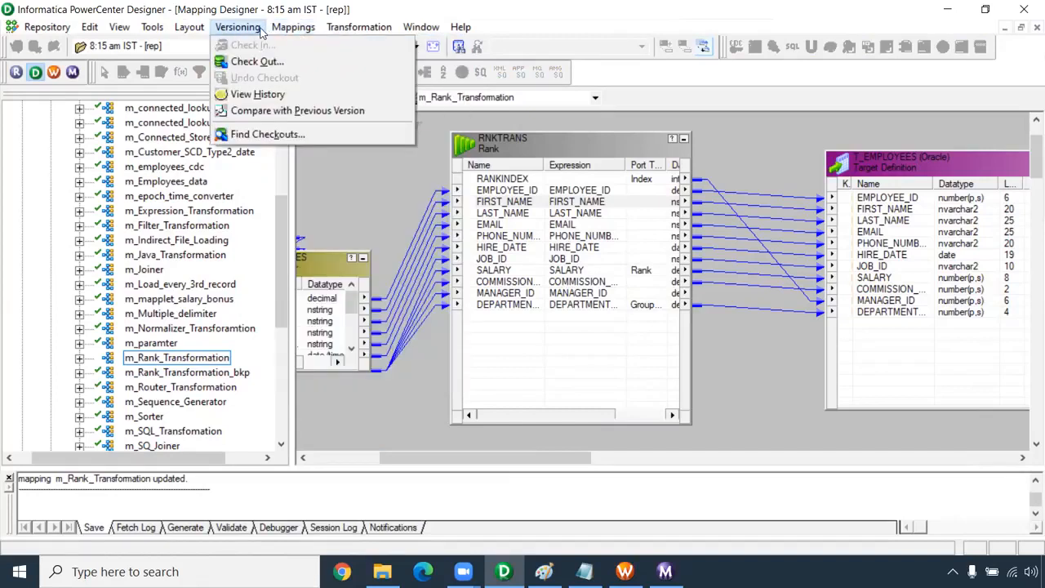
Step: Review versions 2 'rank_update' and 1 'update' in the mapping's history, then bring up version 2's actions
{"action": "left_click", "coordinate": [253, 95]}
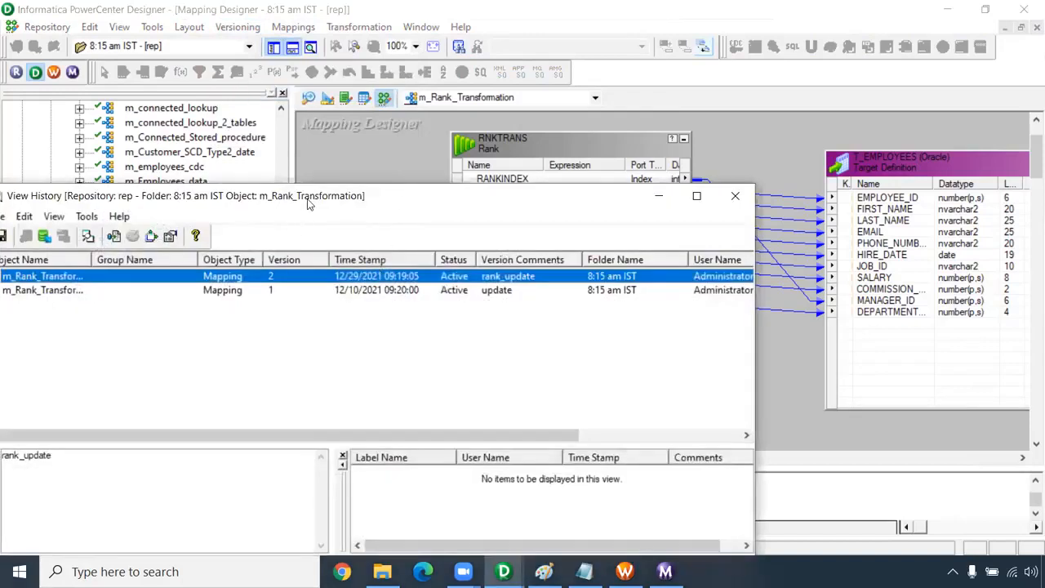
{"action": "left_click_drag", "start_coordinate": [308, 204], "coordinate": [408, 169]}
{"action": "left_click_drag", "start_coordinate": [457, 399], "coordinate": [698, 410]}
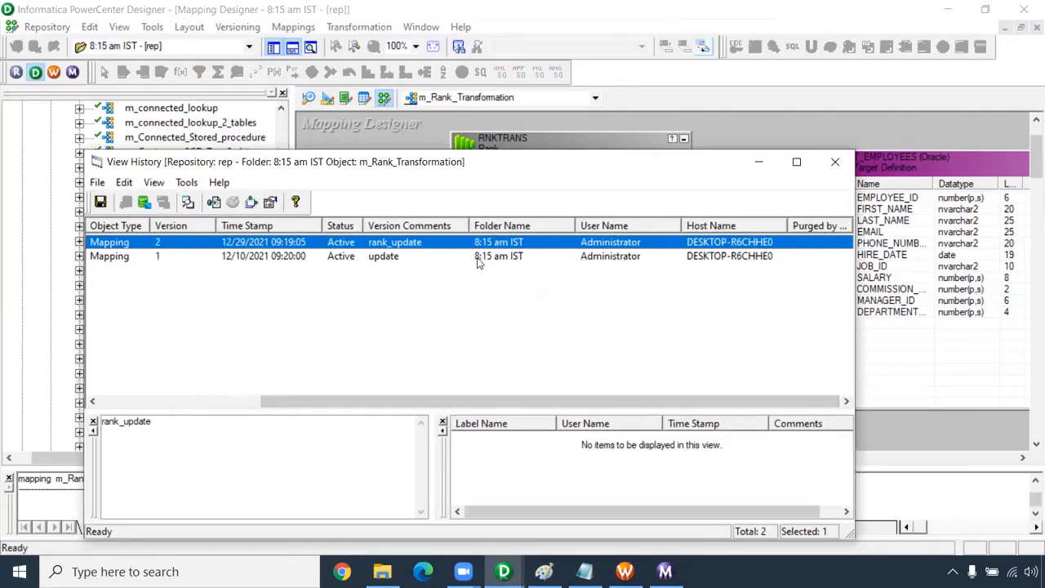
{"action": "left_click_drag", "start_coordinate": [401, 401], "coordinate": [226, 395]}
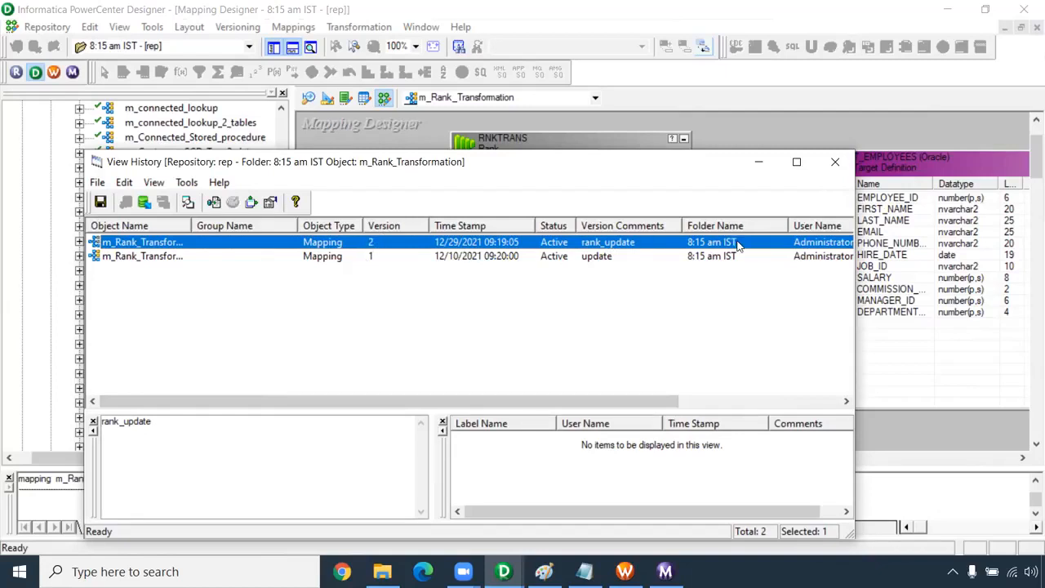
{"action": "left_click", "coordinate": [365, 258]}
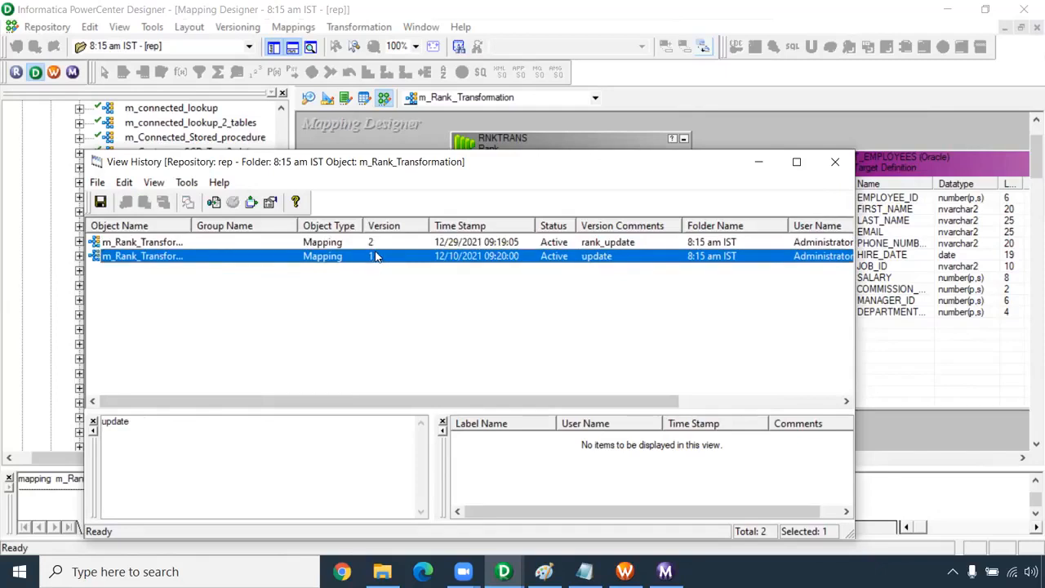
{"action": "left_click", "coordinate": [374, 244]}
{"action": "right_click", "coordinate": [341, 245]}
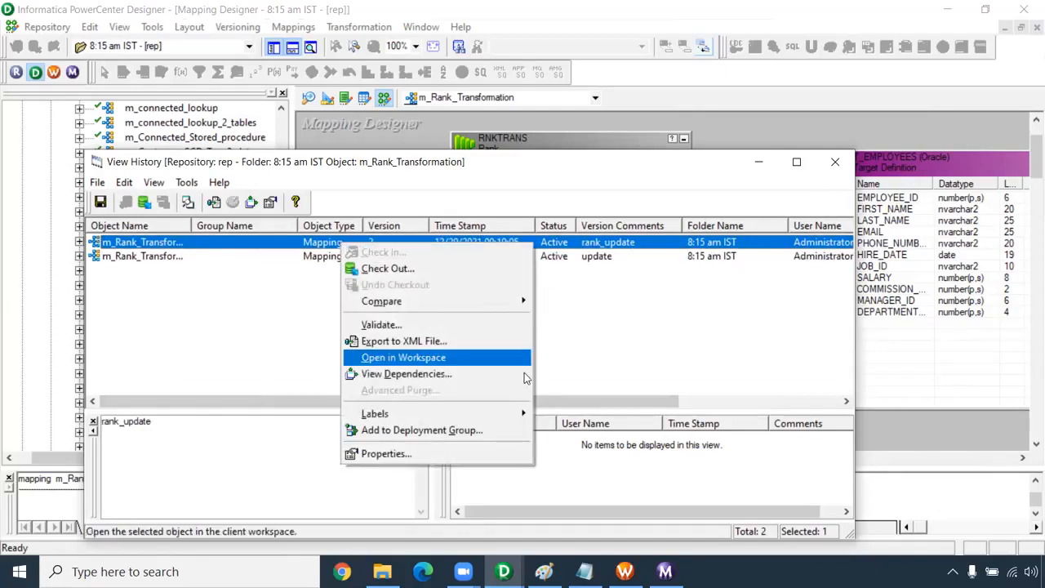
{"action": "mouse_move", "coordinate": [432, 303]}
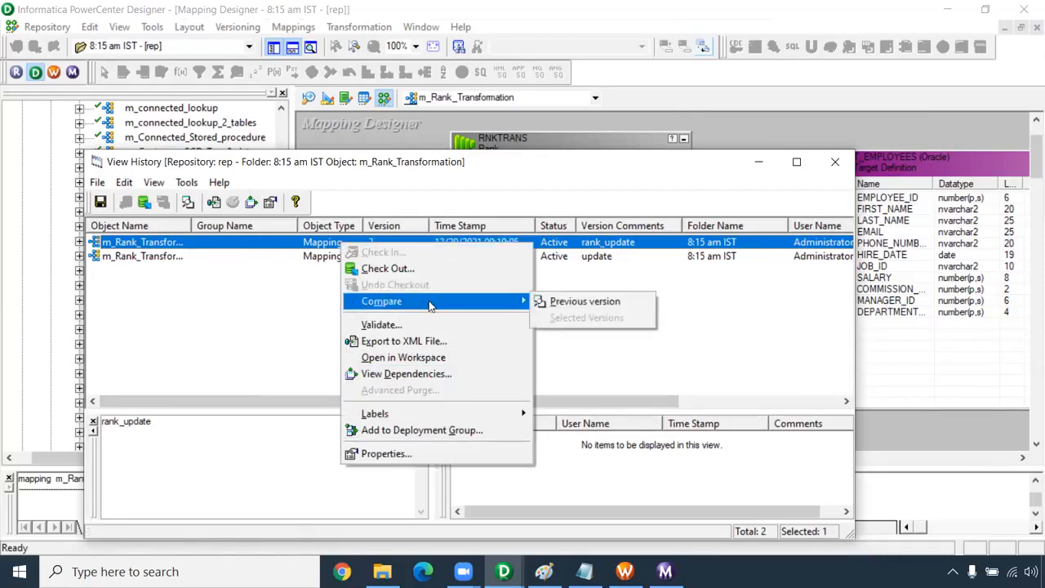
Step: Compare version 2 with the previous version, inspecting RNKTRANS ports and rank properties
{"action": "left_click", "coordinate": [603, 308]}
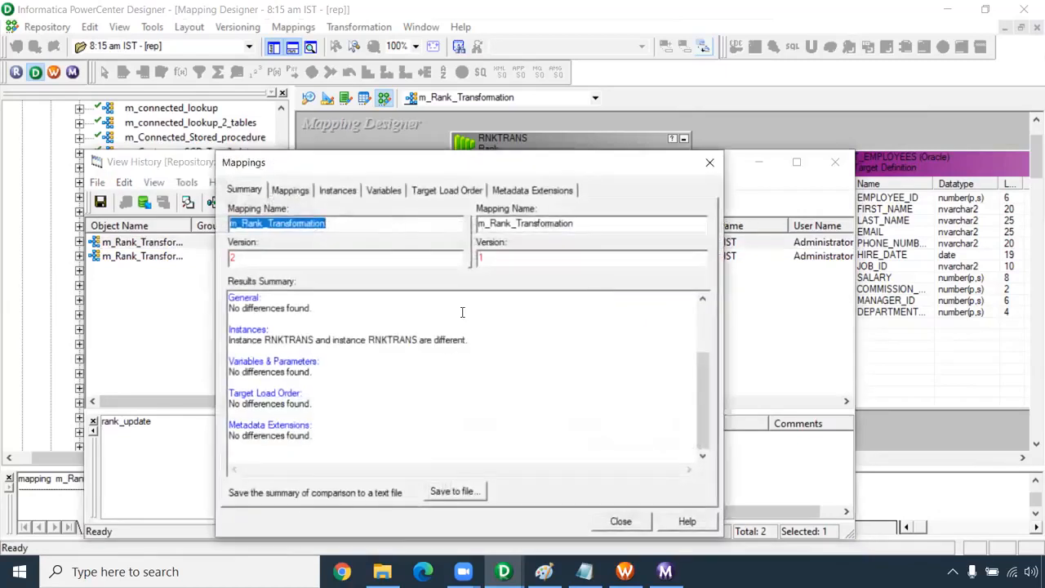
{"action": "left_click", "coordinate": [296, 194]}
{"action": "left_click", "coordinate": [339, 191]}
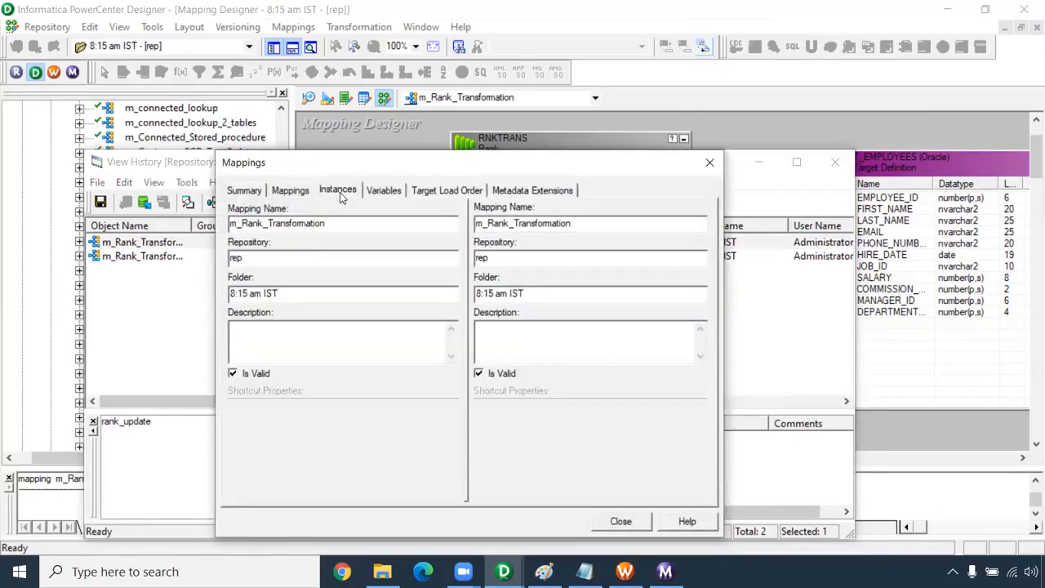
{"action": "double_click", "coordinate": [299, 357]}
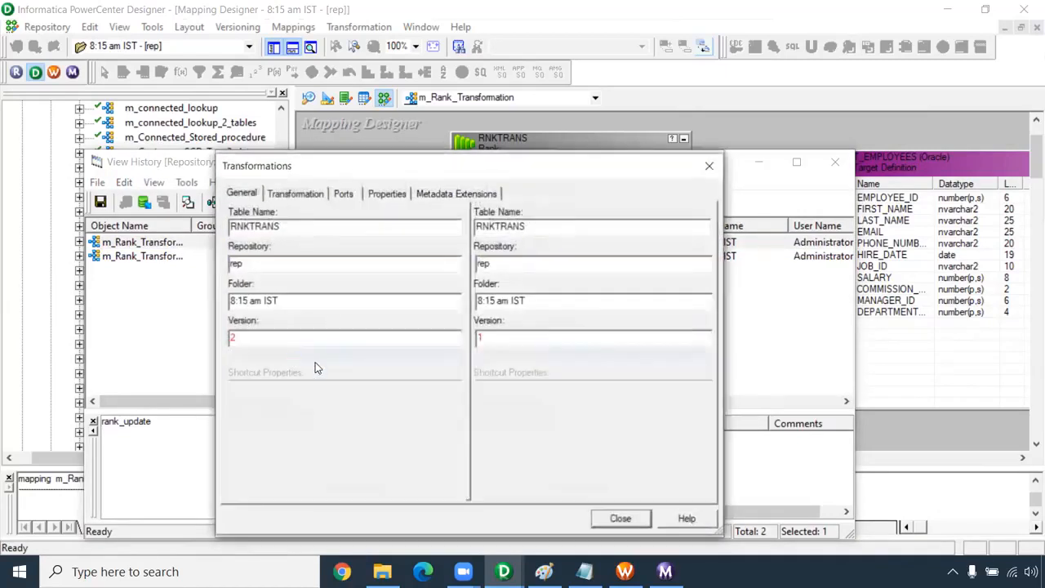
{"action": "left_click", "coordinate": [324, 197]}
{"action": "left_click", "coordinate": [343, 195]}
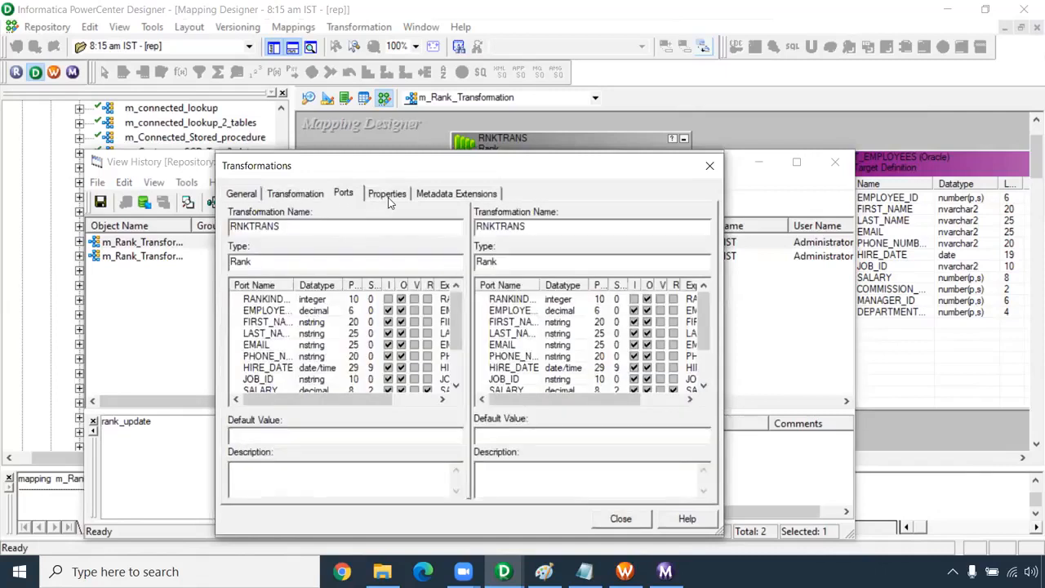
{"action": "left_click", "coordinate": [387, 201]}
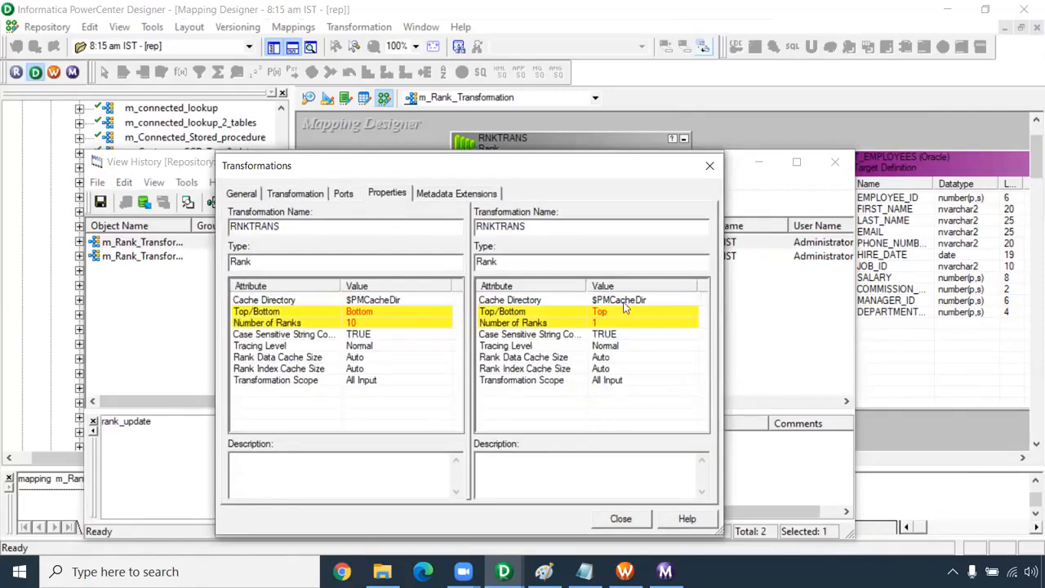
{"action": "left_click", "coordinate": [702, 170]}
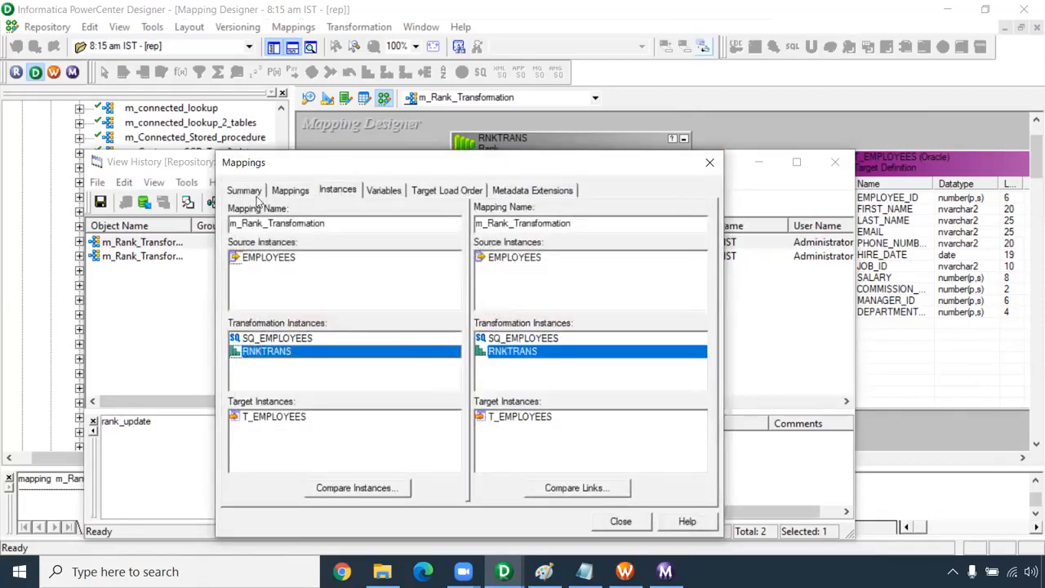
Step: Check the mapping variables comparison, close it, and read version 1's comment
{"action": "left_click", "coordinate": [384, 192]}
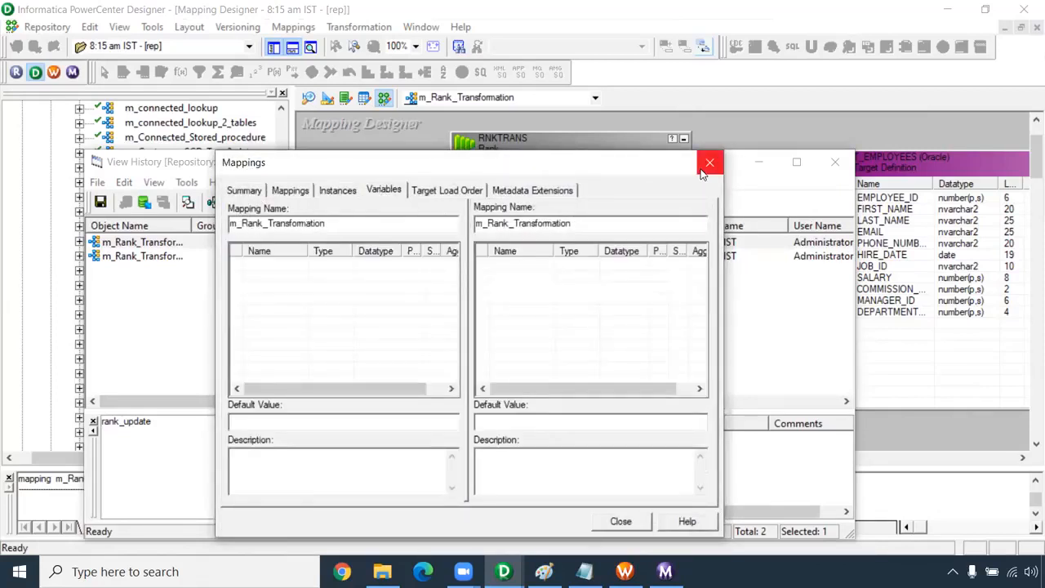
{"action": "left_click", "coordinate": [708, 163]}
{"action": "left_click", "coordinate": [341, 256]}
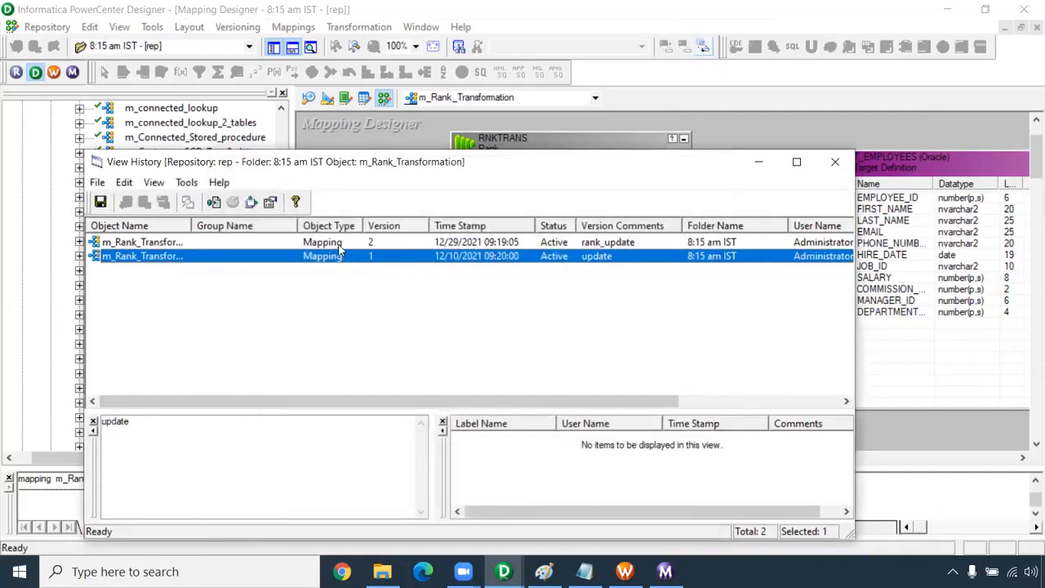
{"action": "left_click", "coordinate": [339, 245]}
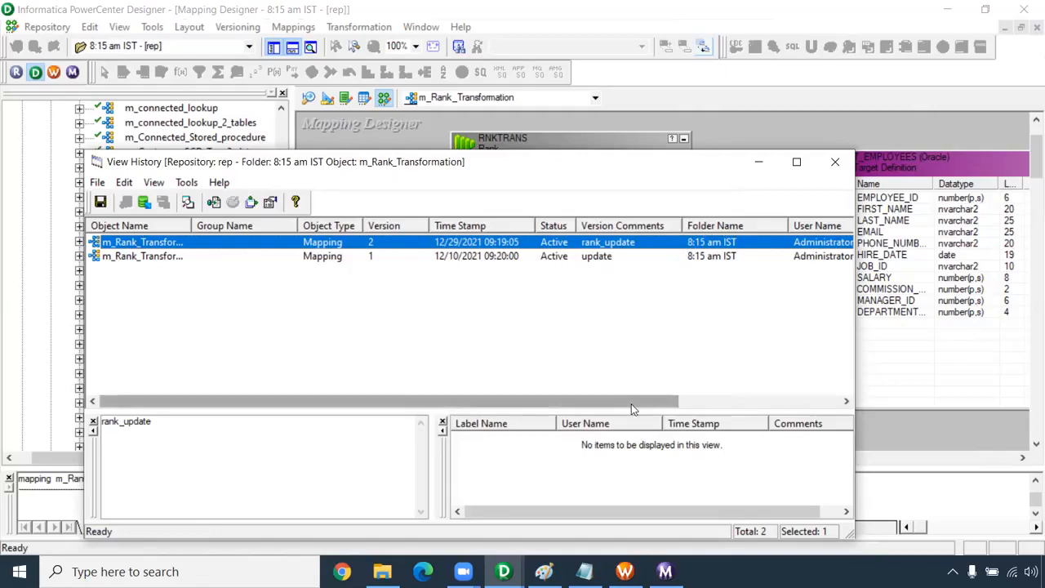
{"action": "left_click_drag", "start_coordinate": [645, 400], "coordinate": [760, 401]}
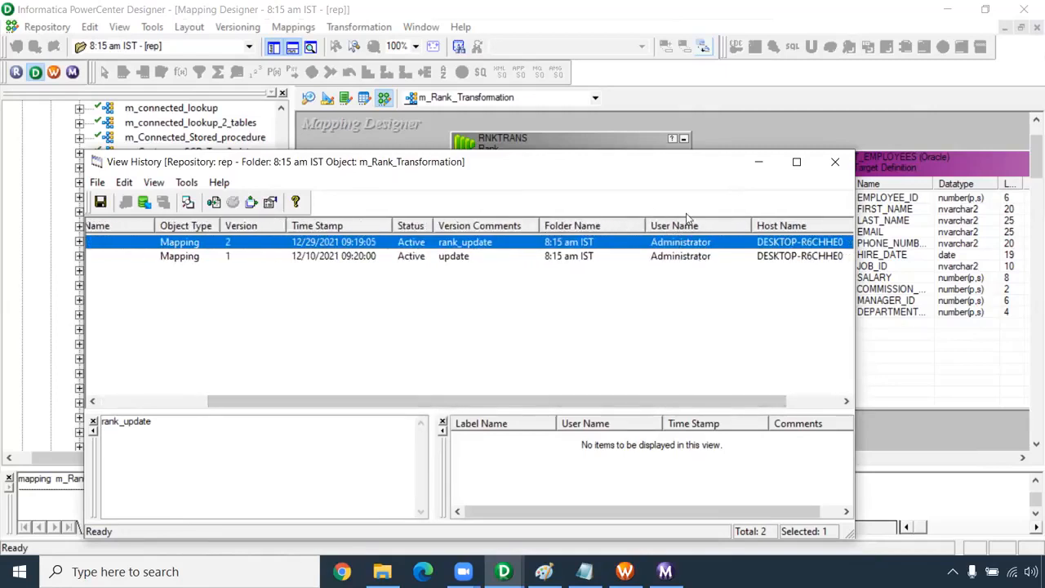
Step: Close the version history and check out m_Rank_Transformation again
{"action": "left_click", "coordinate": [834, 162]}
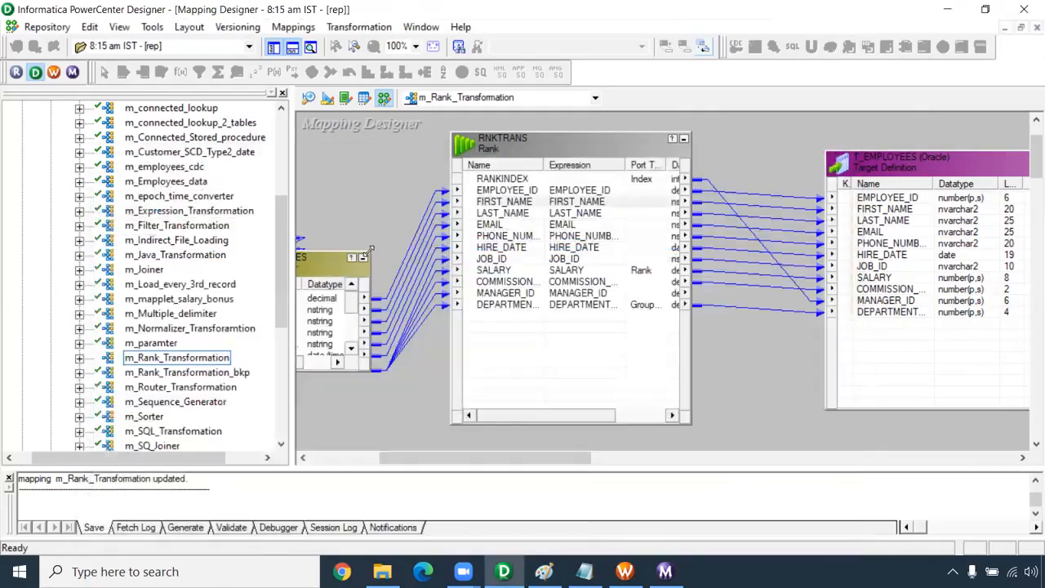
{"action": "right_click", "coordinate": [198, 363]}
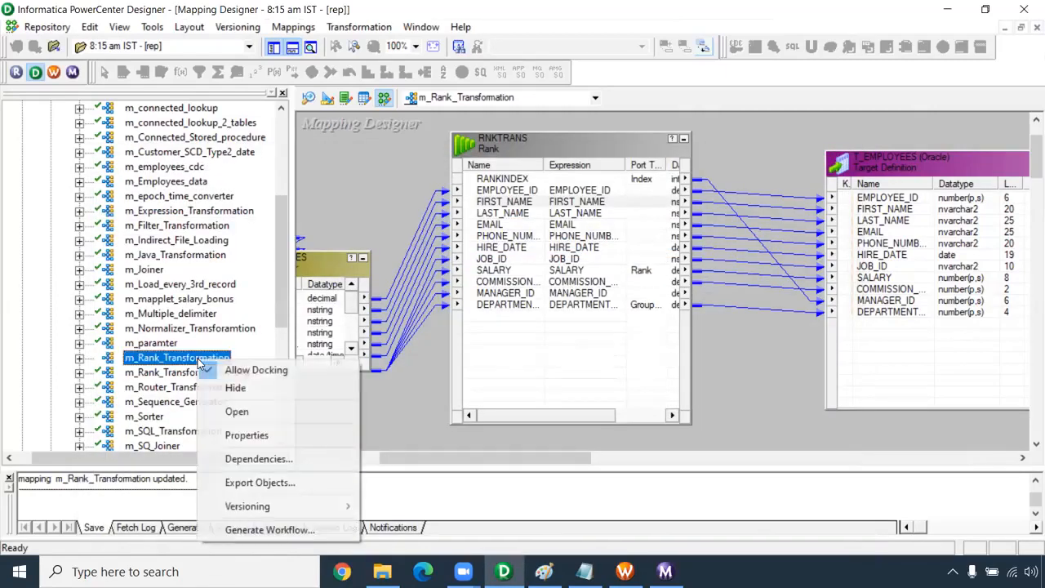
{"action": "mouse_move", "coordinate": [276, 507]}
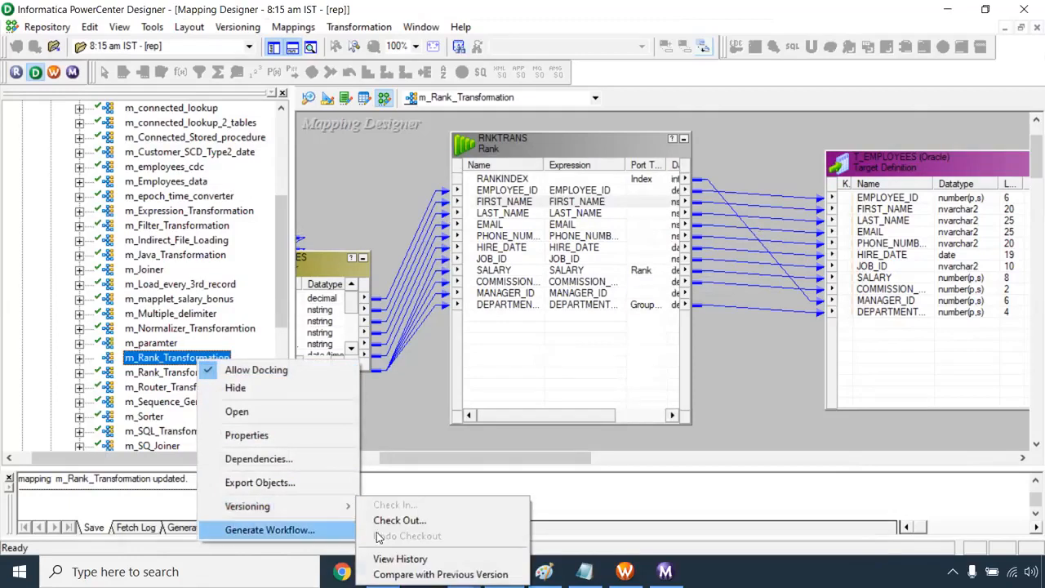
{"action": "left_click", "coordinate": [400, 520]}
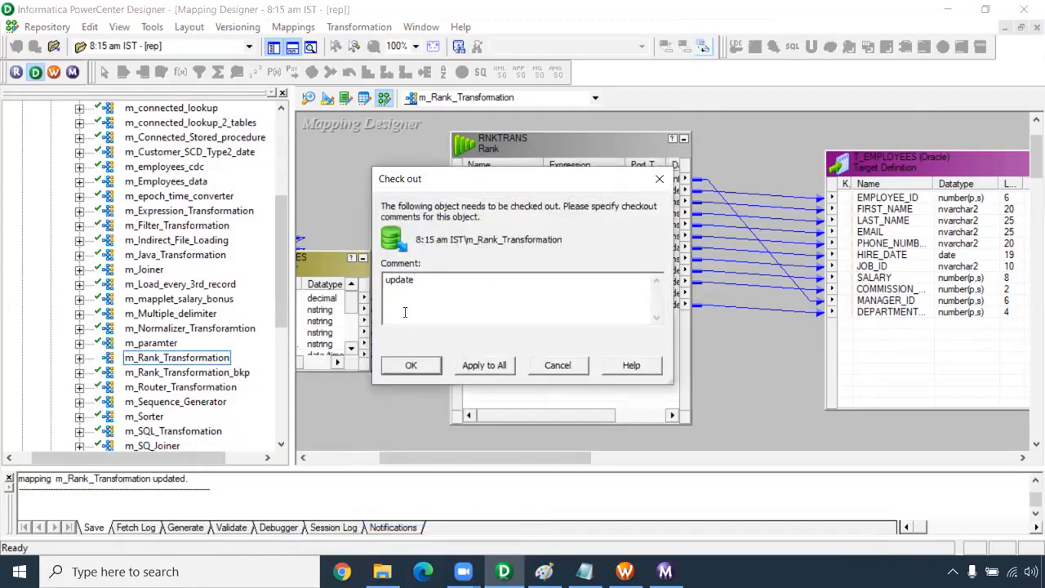
{"action": "left_click", "coordinate": [429, 366]}
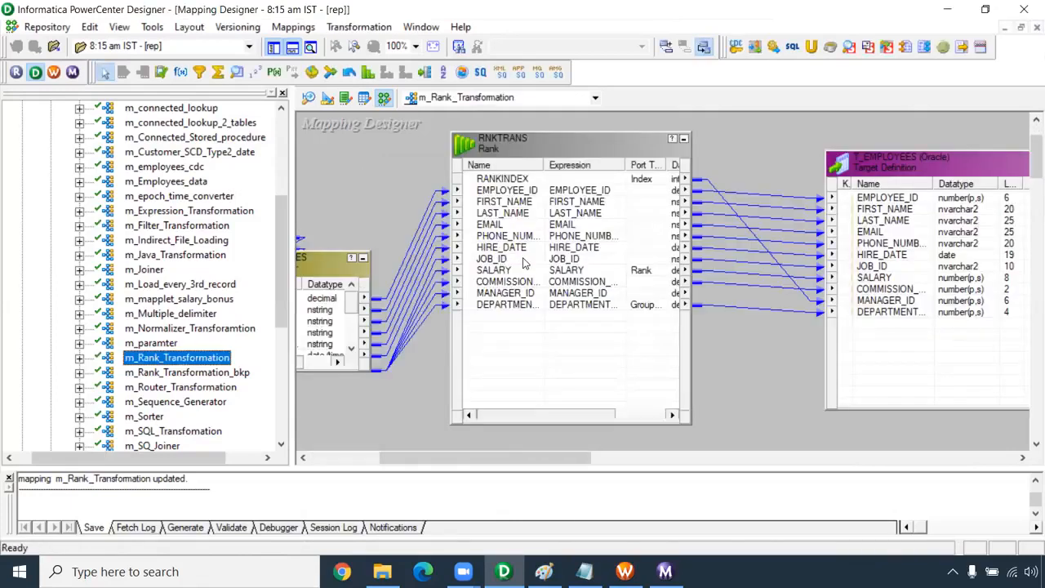
Step: Switch RNKTRANS ranking from Bottom to Top and apply the change
{"action": "double_click", "coordinate": [522, 261]}
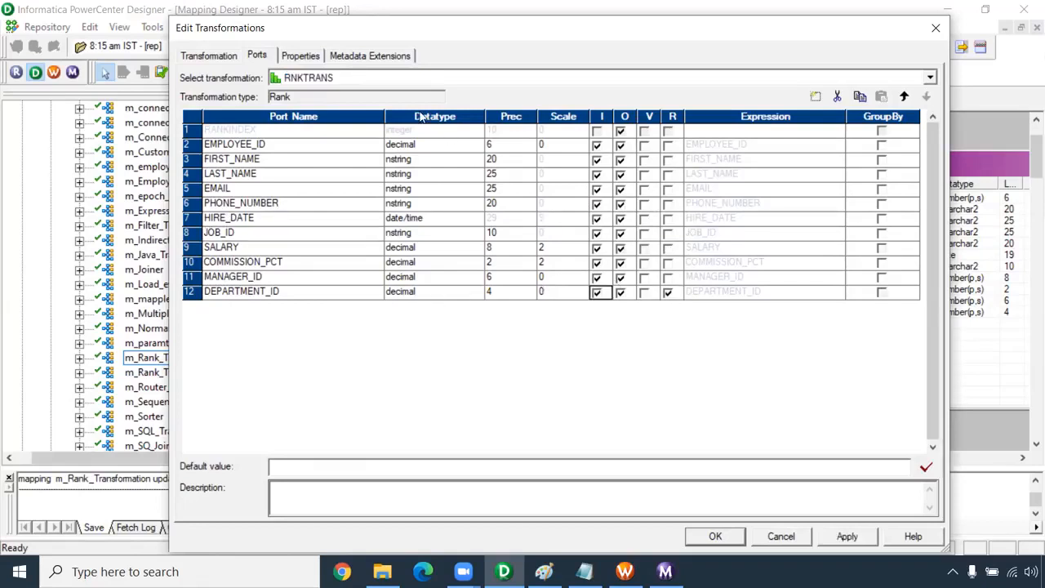
{"action": "left_click", "coordinate": [309, 56]}
{"action": "left_click", "coordinate": [502, 140]}
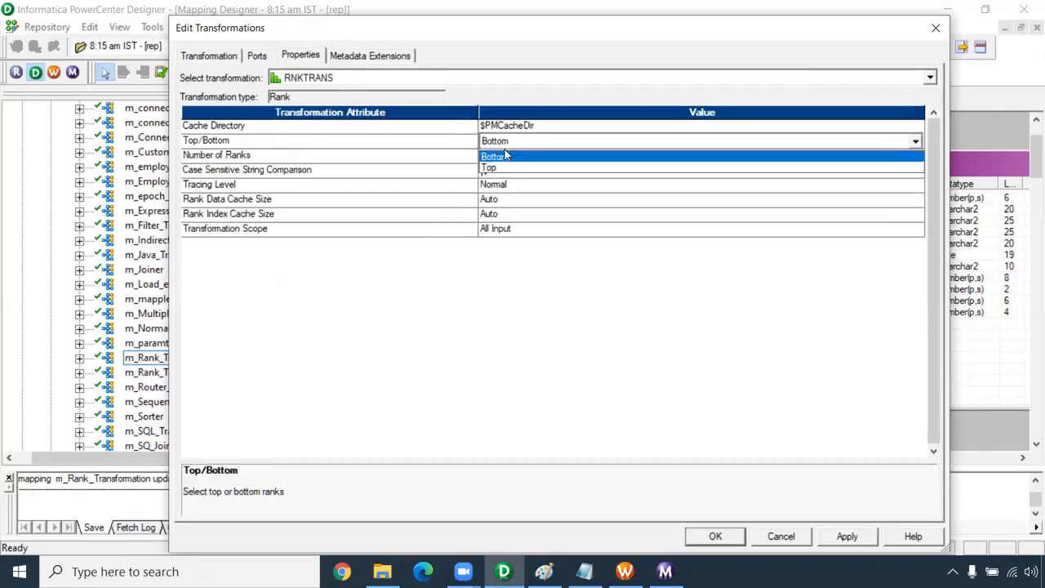
{"action": "left_click", "coordinate": [493, 164]}
{"action": "left_click", "coordinate": [847, 536]}
{"action": "left_click", "coordinate": [716, 536]}
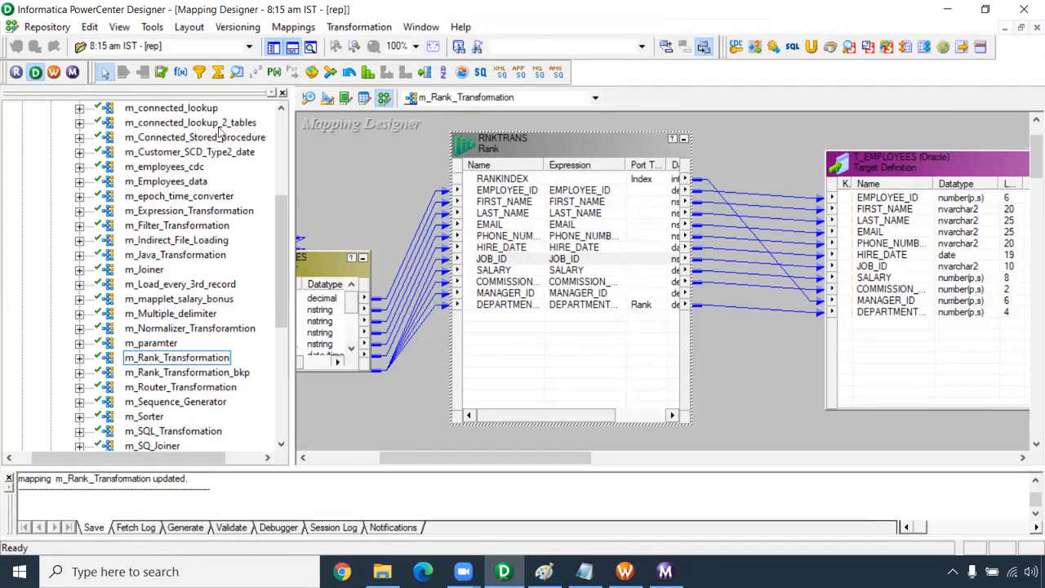
Step: Review the current RNKTRANS ports, then close the transformation editor
{"action": "right_click", "coordinate": [173, 360]}
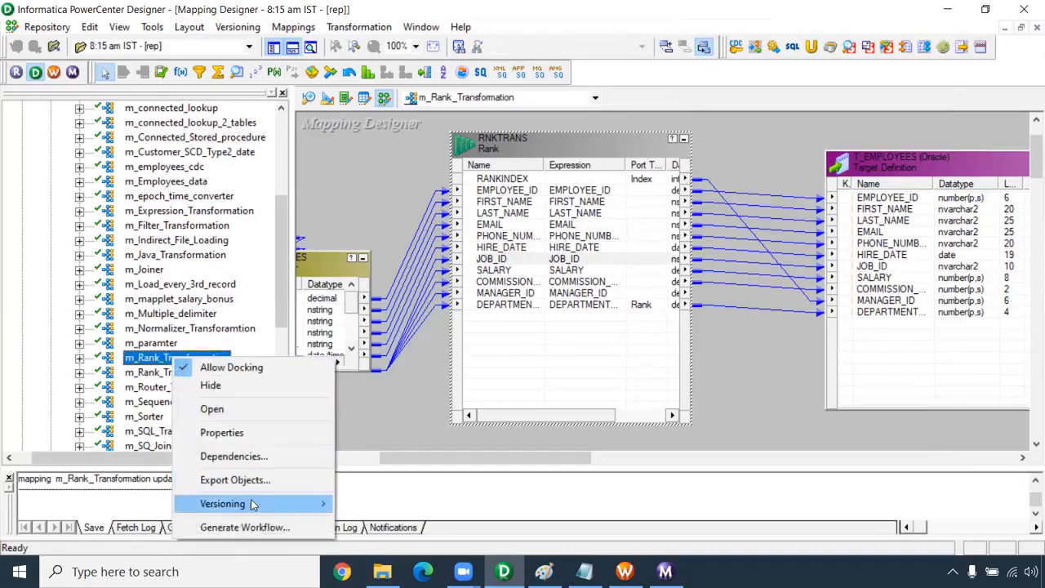
{"action": "mouse_move", "coordinate": [285, 507]}
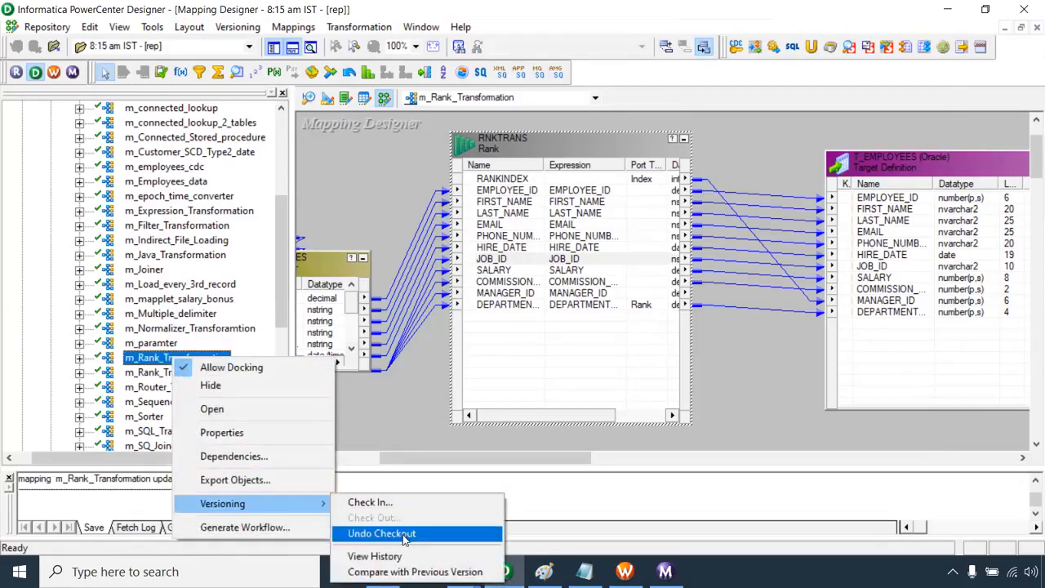
{"action": "double_click", "coordinate": [575, 304]}
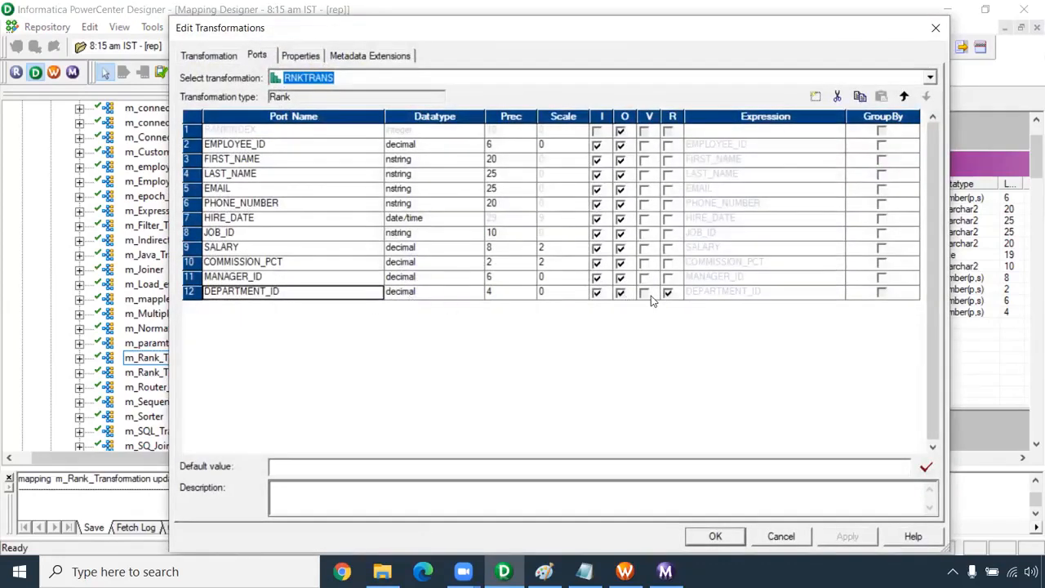
{"action": "left_click", "coordinate": [756, 532]}
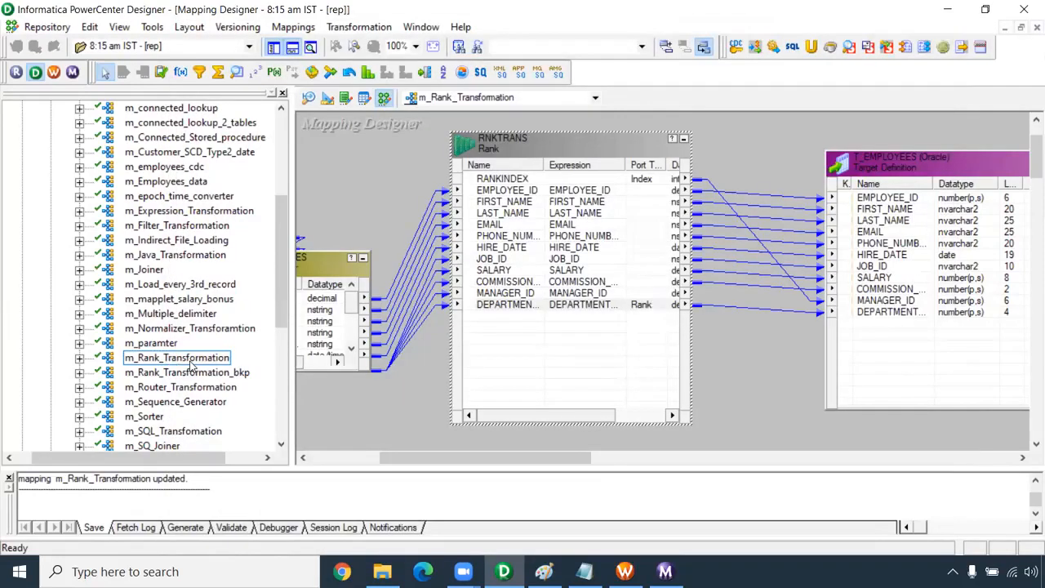
Step: Undo the checkout of m_Rank_Transformation, discarding the Top ranking change
{"action": "right_click", "coordinate": [193, 366]}
{"action": "mouse_move", "coordinate": [280, 509]}
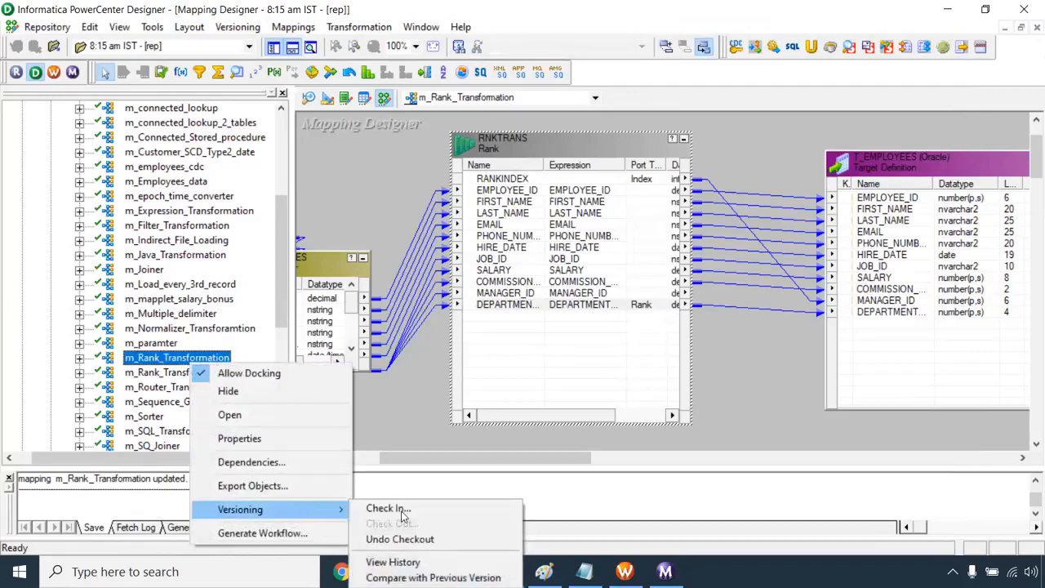
{"action": "left_click", "coordinate": [429, 540]}
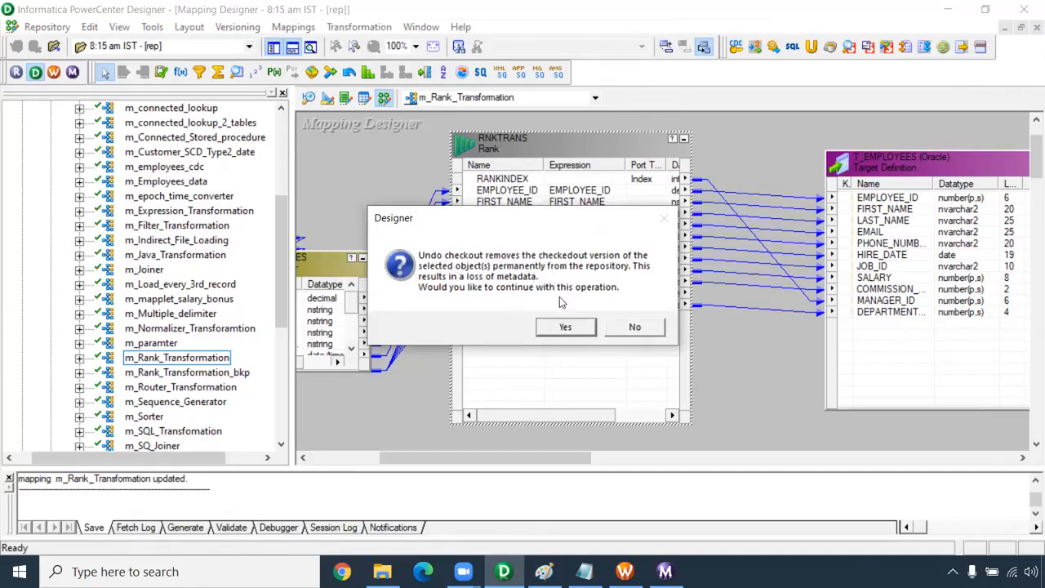
{"action": "left_click", "coordinate": [566, 328]}
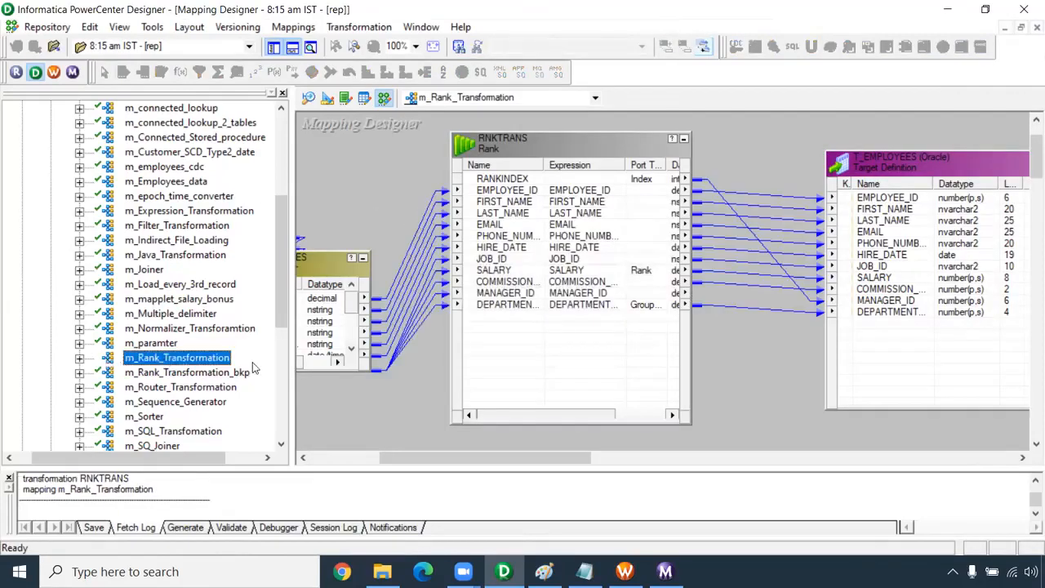
Step: Verify RNKTRANS's restored ports and rank properties, then reselect the mapping
{"action": "double_click", "coordinate": [552, 306]}
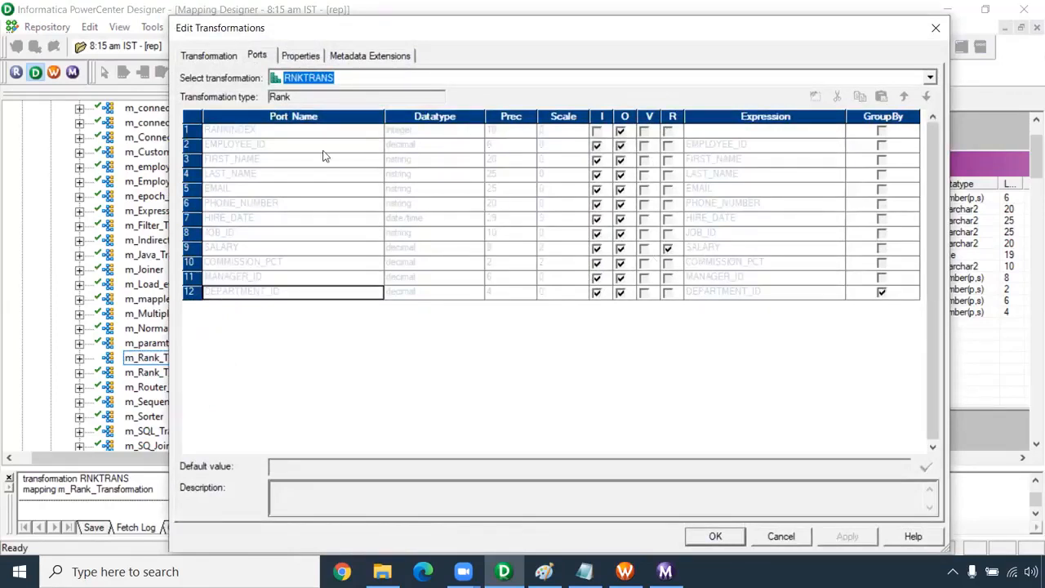
{"action": "left_click", "coordinate": [298, 57]}
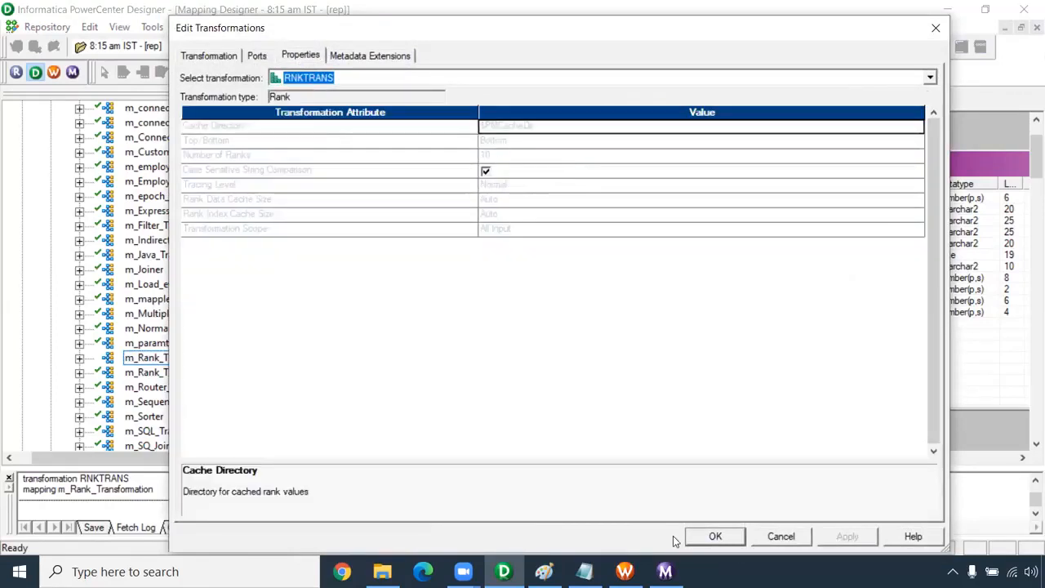
{"action": "left_click", "coordinate": [777, 539]}
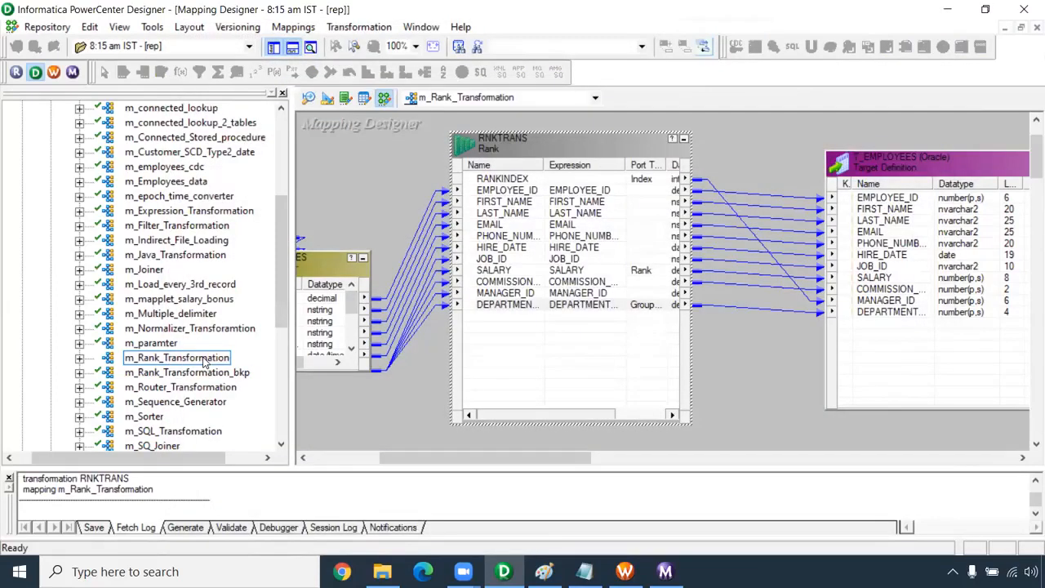
{"action": "left_click", "coordinate": [204, 359]}
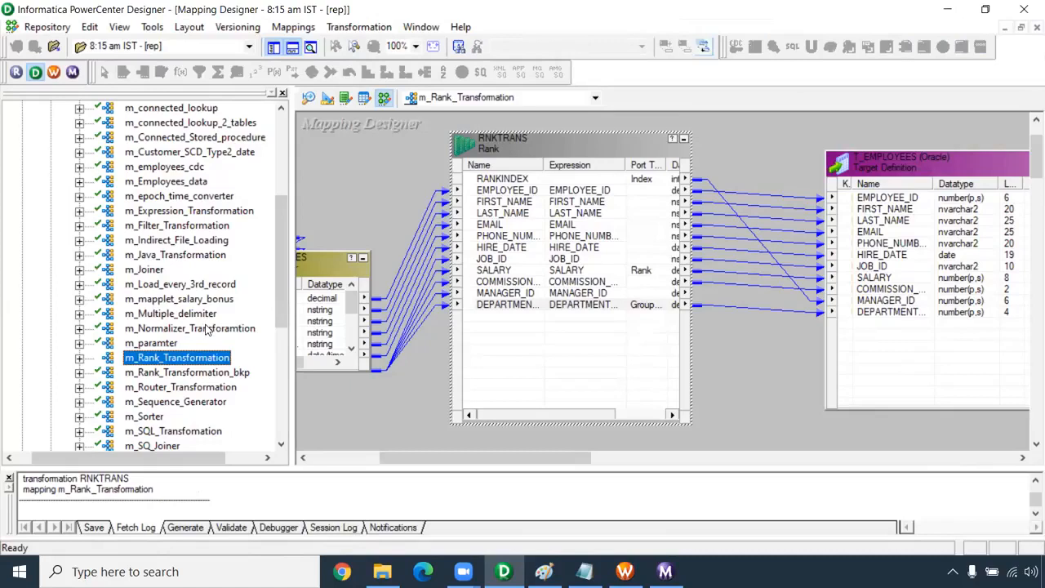
{"action": "left_click", "coordinate": [160, 330]}
{"action": "left_click", "coordinate": [155, 359]}
{"action": "left_click", "coordinate": [154, 330]}
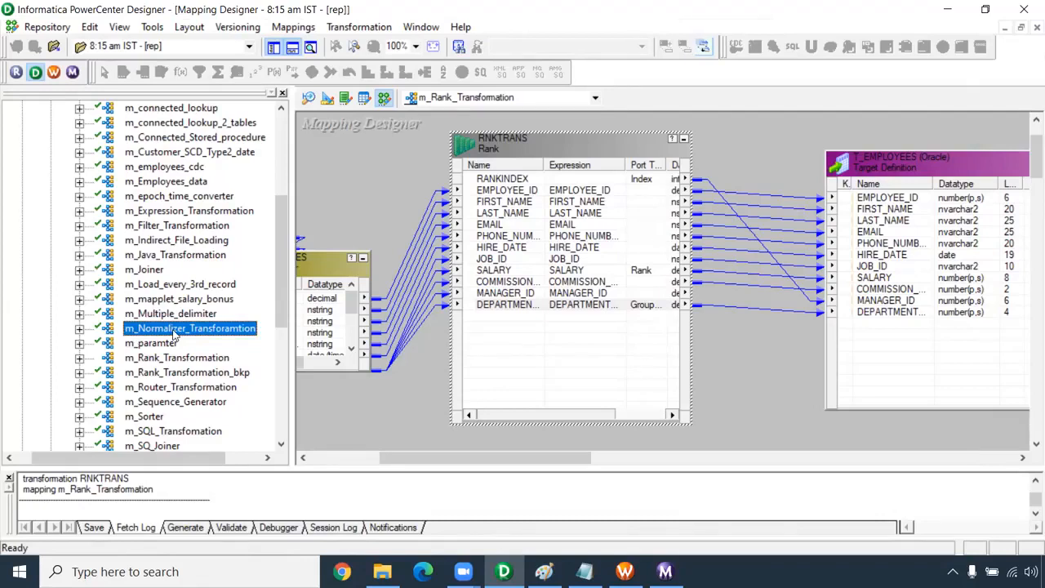
{"action": "right_click", "coordinate": [190, 329]}
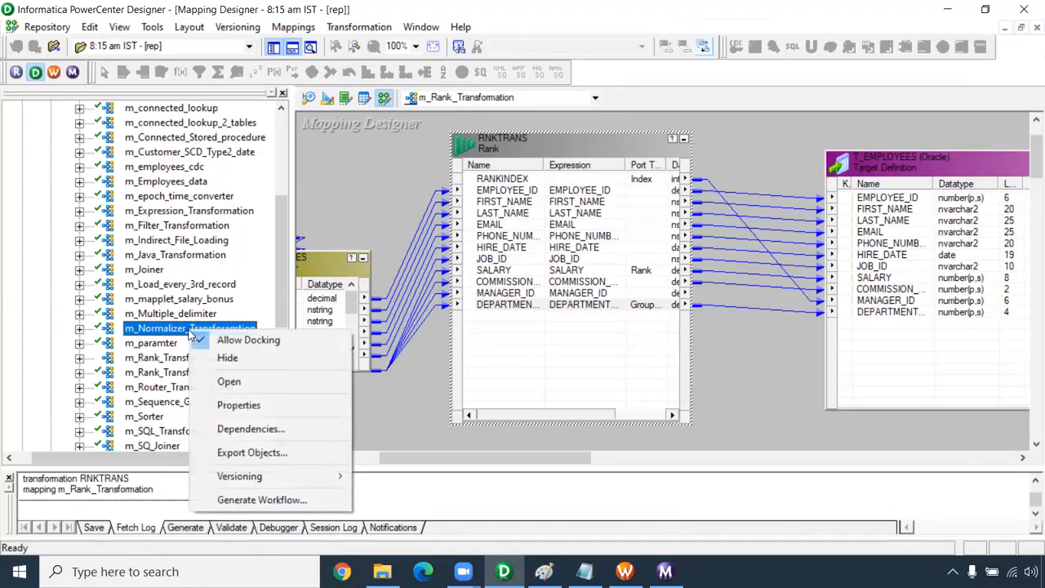
{"action": "mouse_move", "coordinate": [295, 478]}
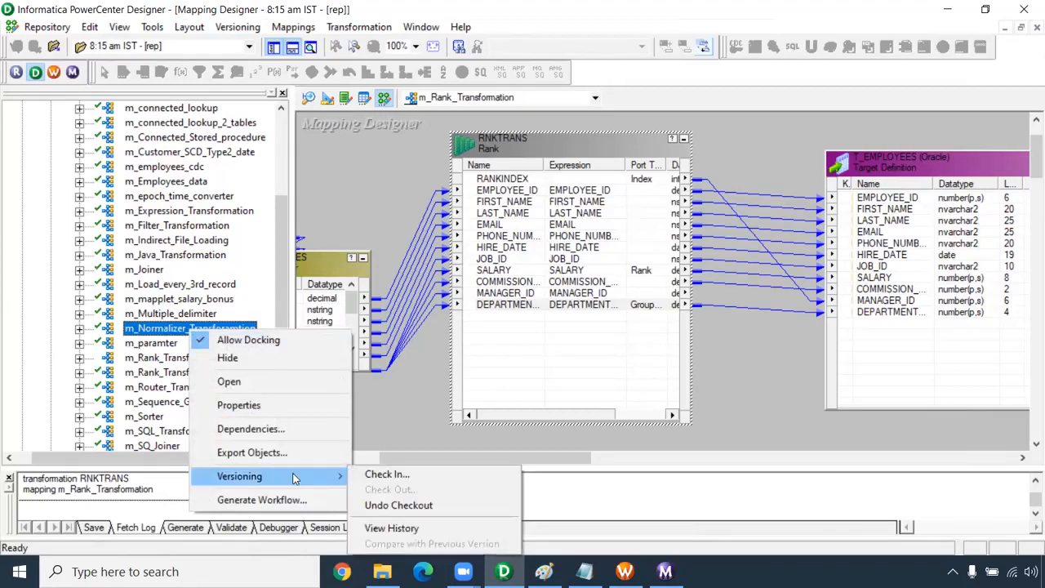
{"action": "left_click", "coordinate": [153, 333]}
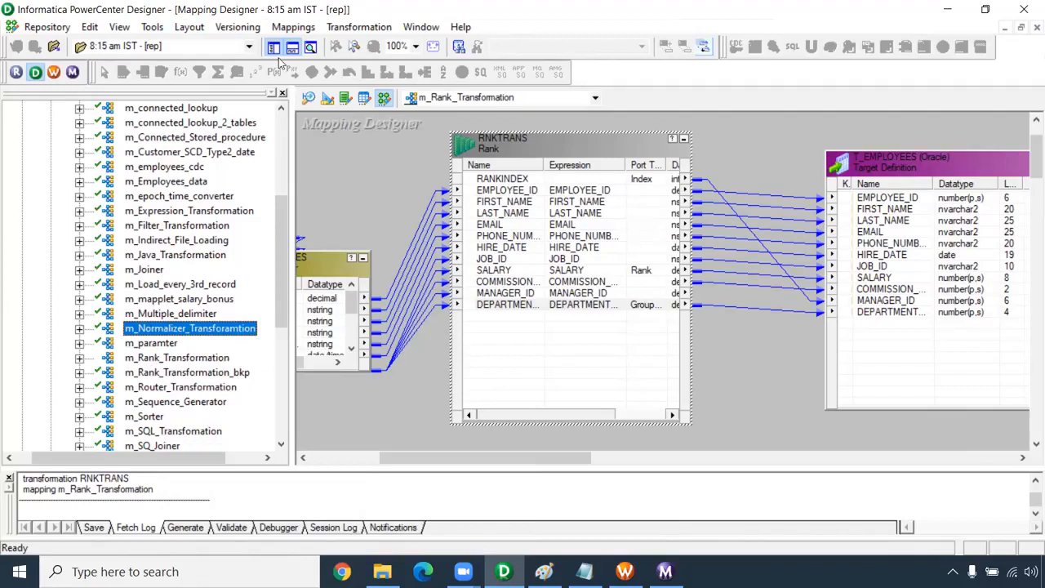
{"action": "left_click", "coordinate": [238, 27]}
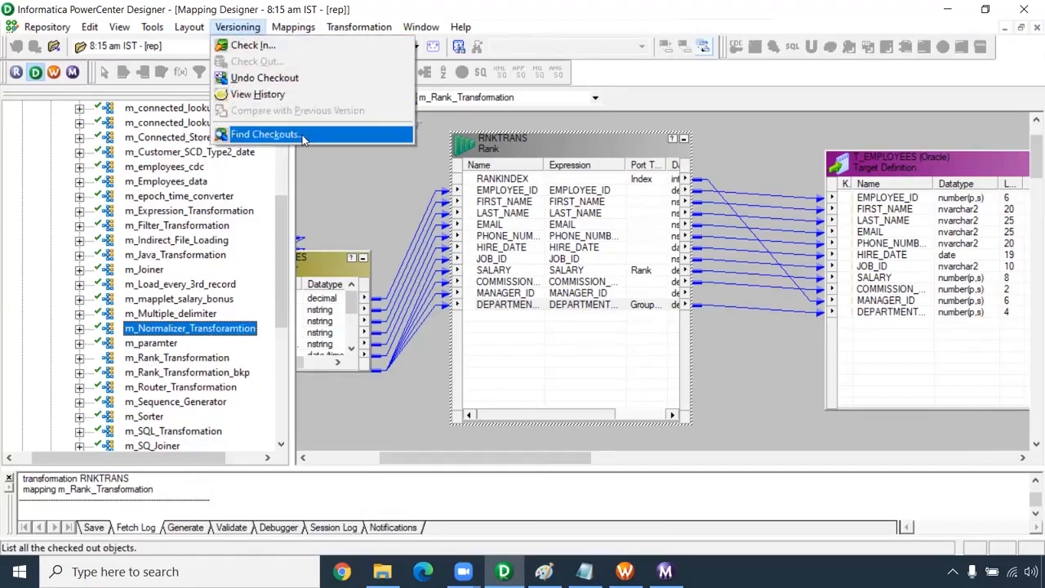
{"action": "left_click", "coordinate": [265, 134]}
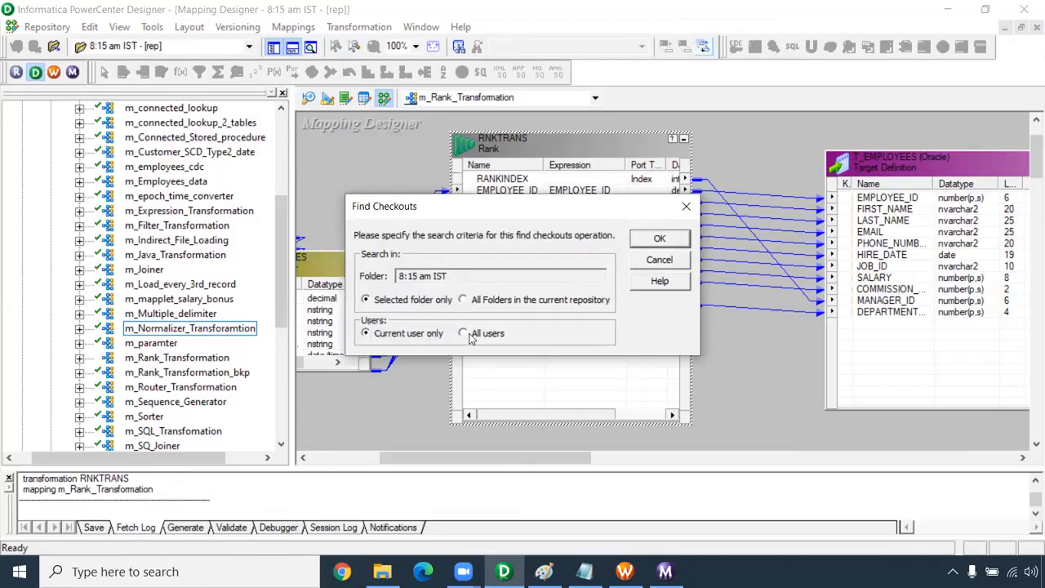
{"action": "left_click", "coordinate": [464, 333]}
{"action": "left_click", "coordinate": [659, 238]}
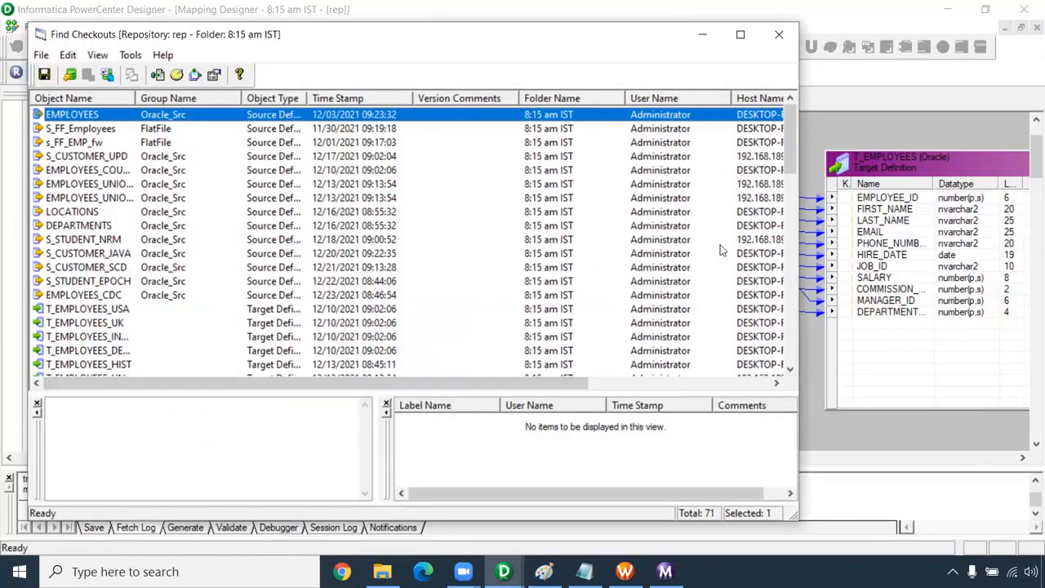
{"action": "left_click_drag", "start_coordinate": [788, 140], "coordinate": [594, 140]}
{"action": "left_click", "coordinate": [777, 34]}
{"action": "left_click", "coordinate": [733, 131]}
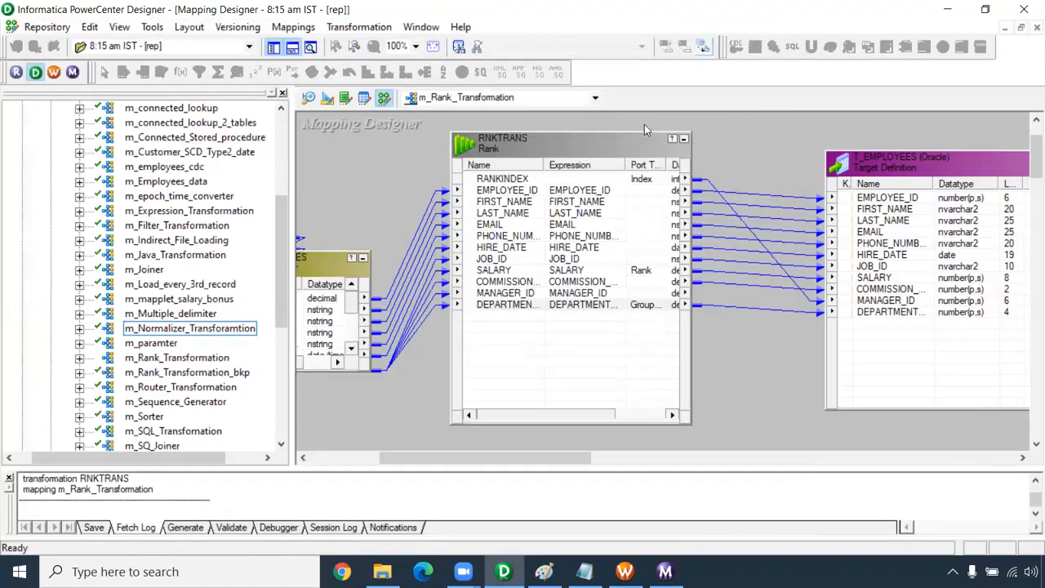
Step: Switch from Paint through PowerCenter Designer to the deployment folder in File Explorer
{"action": "left_click", "coordinate": [544, 571]}
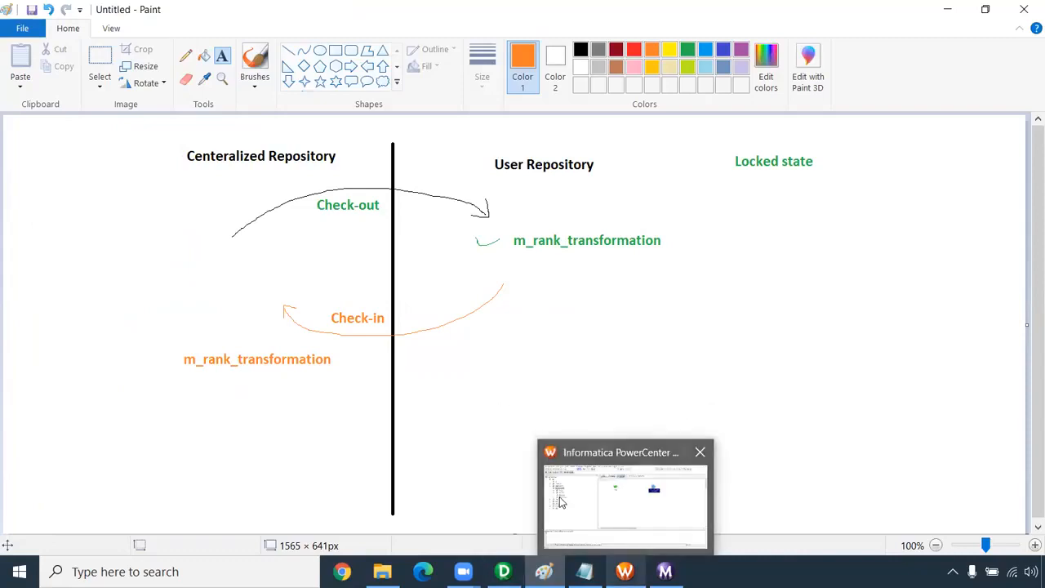
{"action": "left_click", "coordinate": [504, 571]}
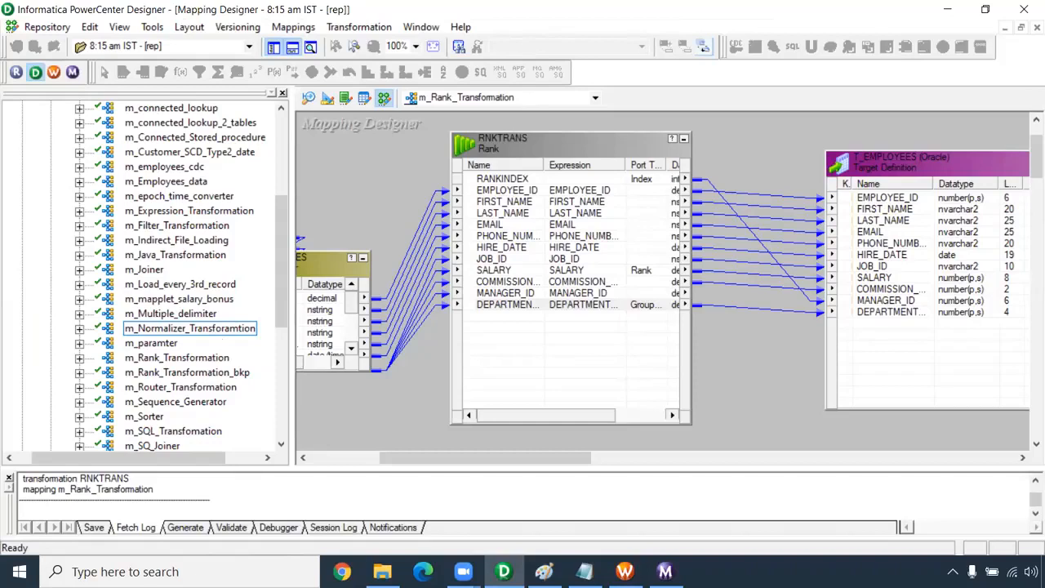
{"action": "mouse_move", "coordinate": [382, 571]}
{"action": "left_click", "coordinate": [359, 502]}
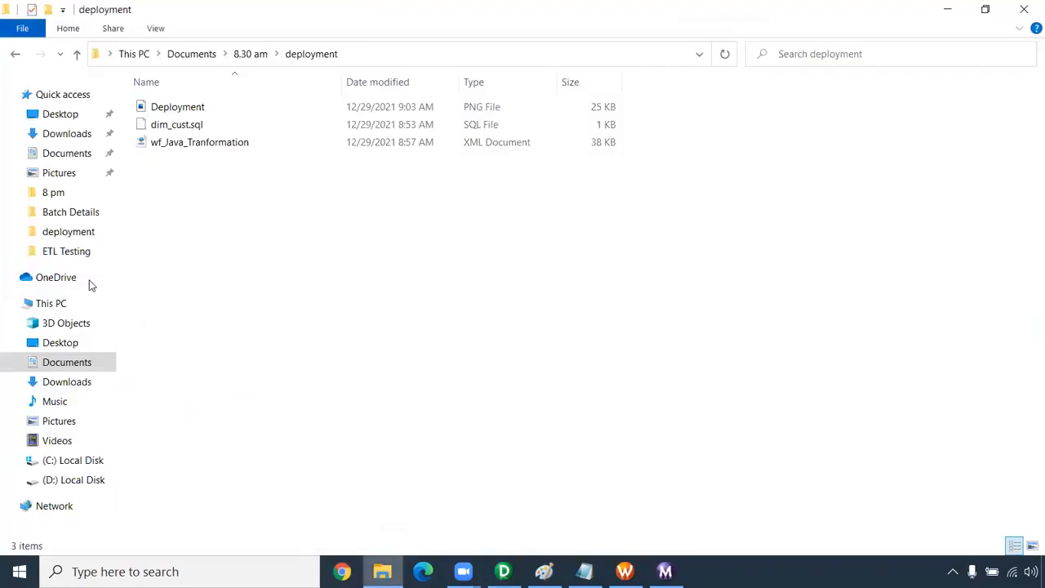
Step: Run adminconsole.bat from C:\Informatica\10.2.0 to launch the admin console
{"action": "left_click", "coordinate": [79, 462]}
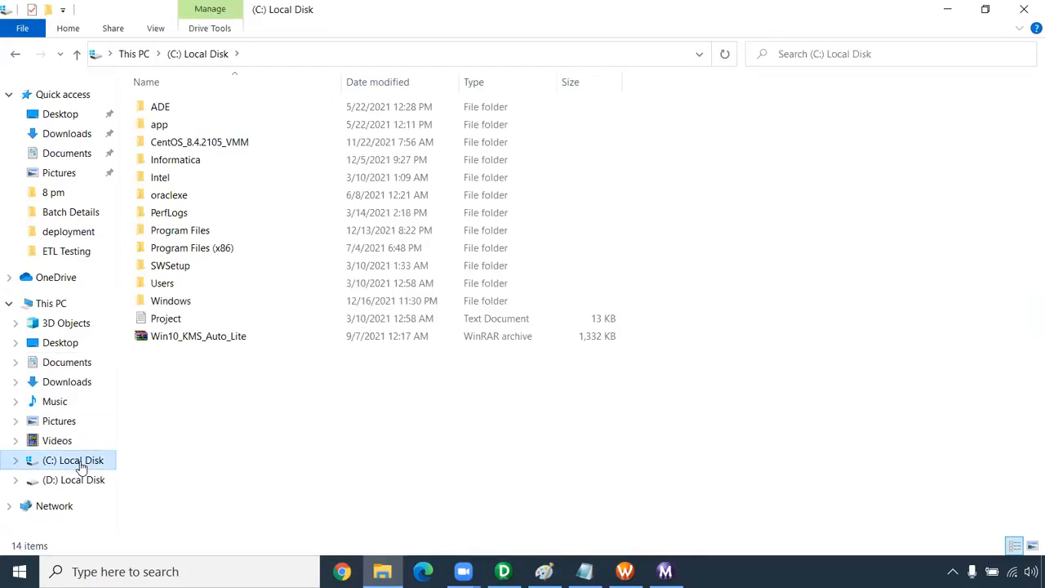
{"action": "left_click", "coordinate": [216, 161]}
{"action": "double_click", "coordinate": [216, 160]}
{"action": "double_click", "coordinate": [184, 107]}
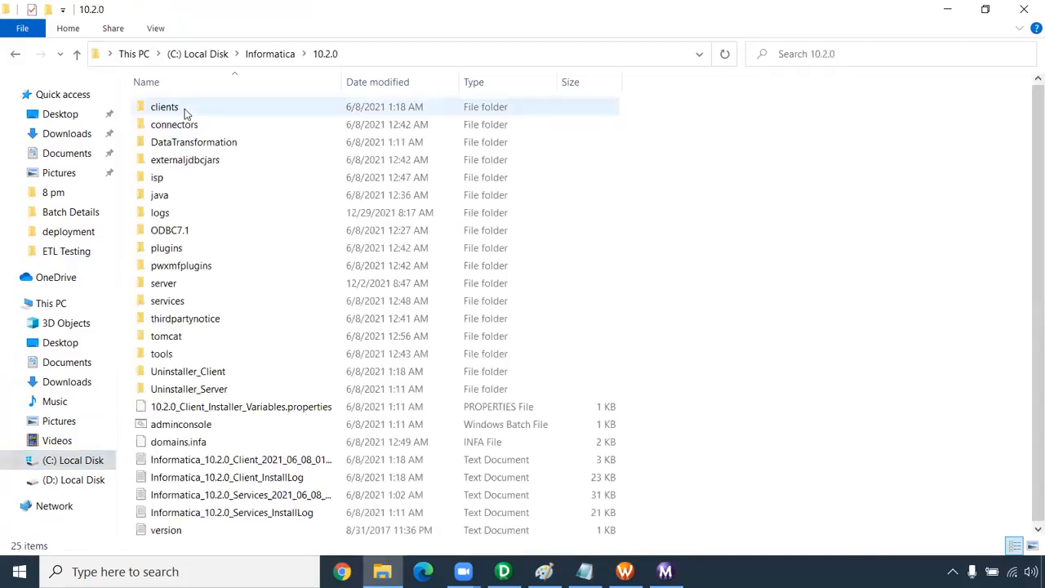
{"action": "left_click", "coordinate": [245, 428]}
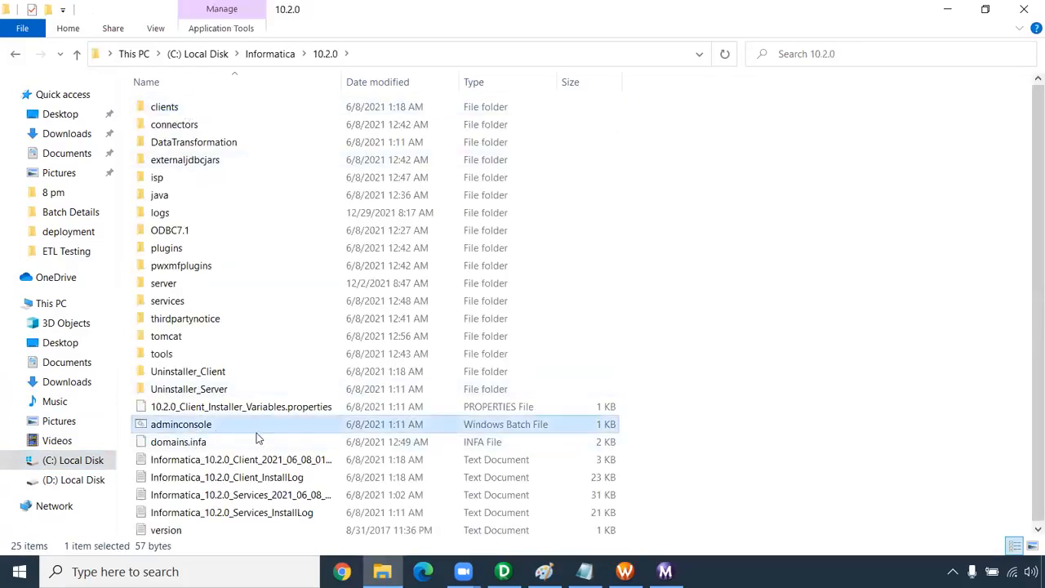
{"action": "double_click", "coordinate": [201, 428]}
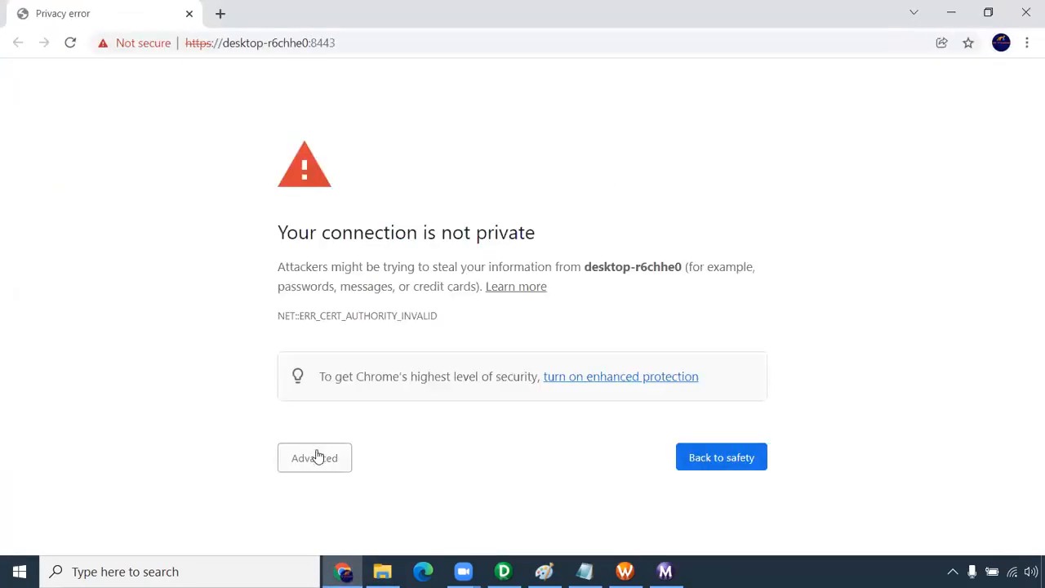
Step: Proceed past the browser's certificate warning to the admin console site
{"action": "left_click", "coordinate": [315, 456]}
{"action": "scroll", "coordinate": [400, 464], "scroll_direction": "down", "scroll_amount": 1}
{"action": "left_click", "coordinate": [345, 511]}
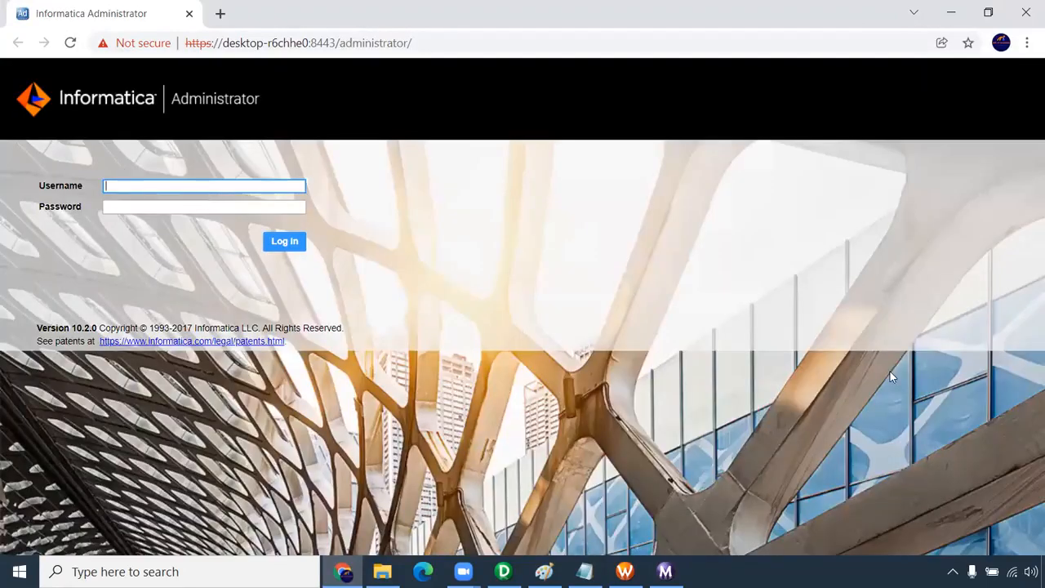
Step: Log in with the administrator user name and password, then return to Paint
{"action": "type", "text": "istrator"}
{"action": "double_click", "coordinate": [138, 183]}
{"action": "left_click", "coordinate": [170, 209]}
{"action": "key", "text": "ctrl+v"}
{"action": "left_click", "coordinate": [298, 241]}
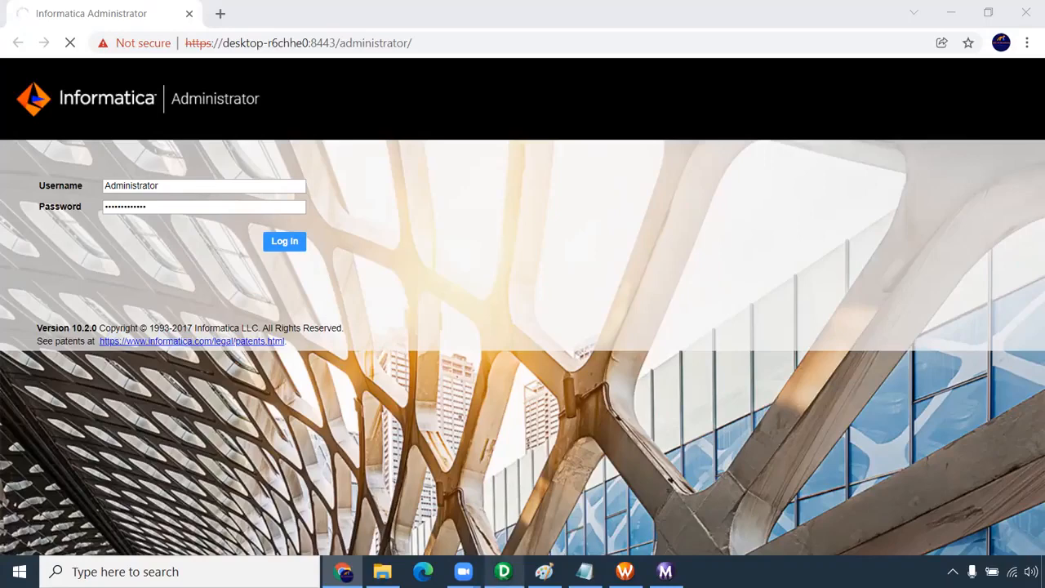
{"action": "left_click", "coordinate": [543, 571]}
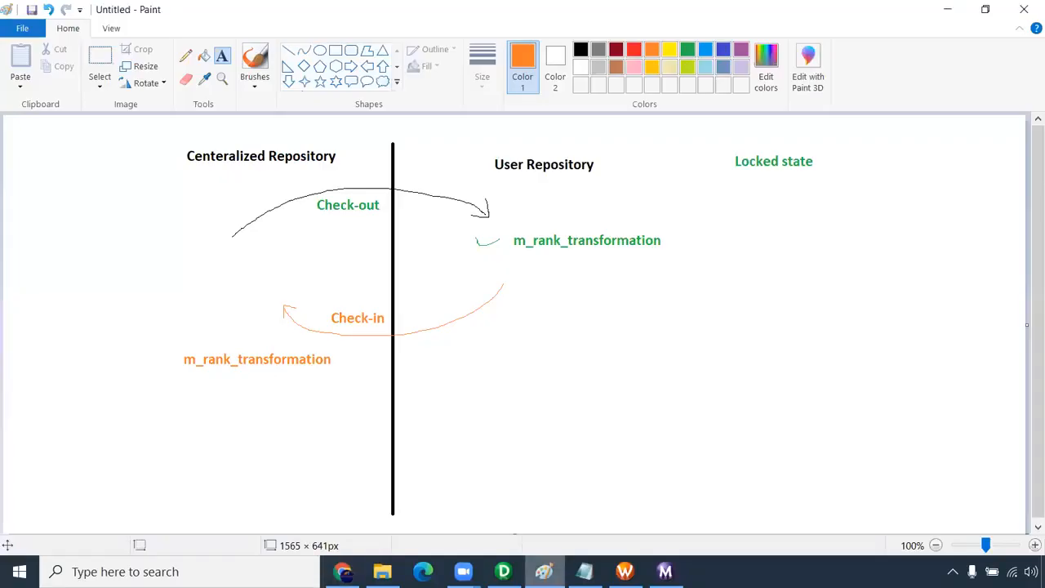
Step: Draw two rounded rectangles side by side below Locked state
{"action": "left_click", "coordinate": [351, 54]}
{"action": "left_click_drag", "start_coordinate": [831, 297], "coordinate": [922, 388]}
{"action": "left_click", "coordinate": [691, 329]}
{"action": "left_click_drag", "start_coordinate": [677, 291], "coordinate": [767, 389]}
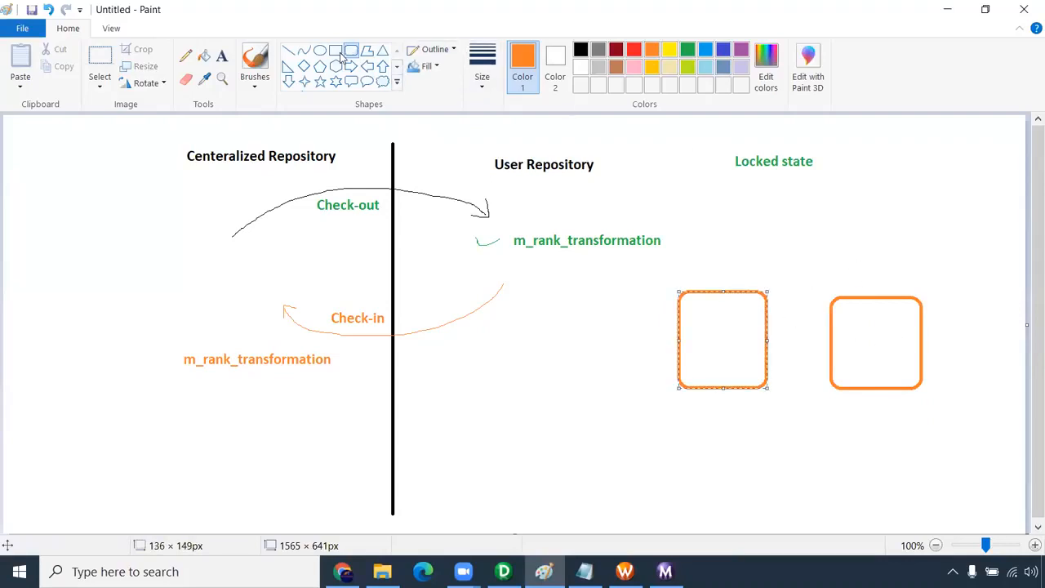
{"action": "left_click", "coordinate": [464, 127]}
Step: Link the two boxes with a black pencil curve
{"action": "left_click", "coordinate": [582, 54]}
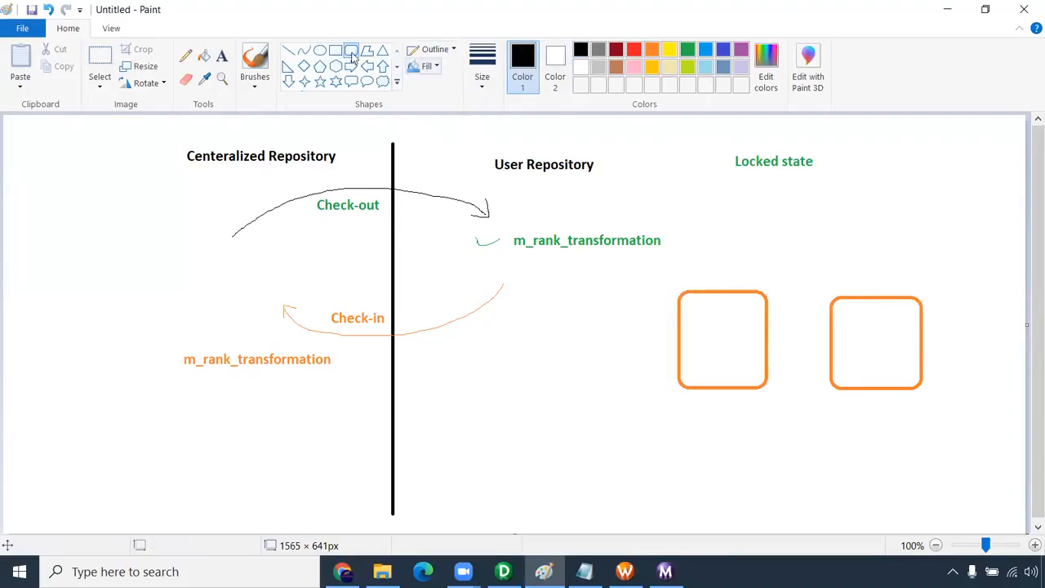
{"action": "left_click", "coordinate": [185, 55]}
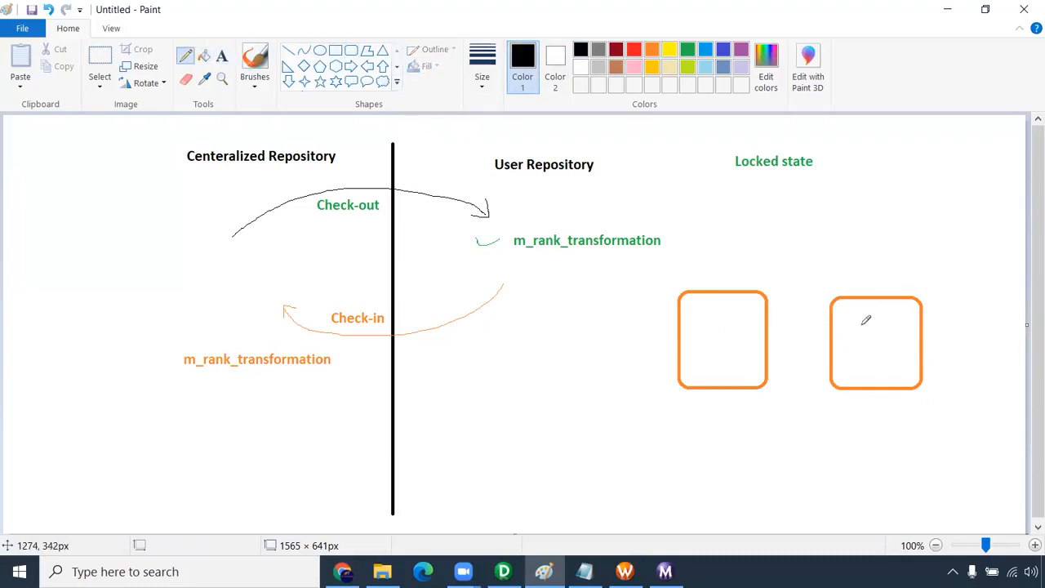
{"action": "mouse_move", "coordinate": [871, 297]}
{"action": "left_mouse_down"}
{"action": "mouse_move", "coordinate": [817, 272]}
{"action": "mouse_move", "coordinate": [755, 280]}
{"action": "mouse_move", "coordinate": [753, 293]}
{"action": "left_mouse_up"}
Step: Launch Repository Manager from Workflow Manager, dismiss the welcome tip and maximise it
{"action": "left_click", "coordinate": [624, 571]}
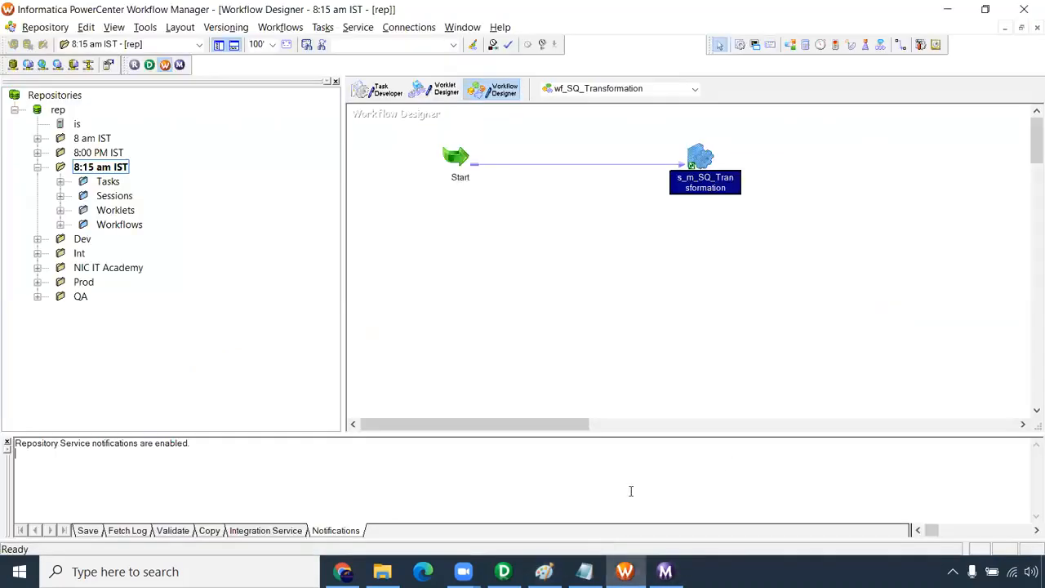
{"action": "left_click", "coordinate": [135, 66]}
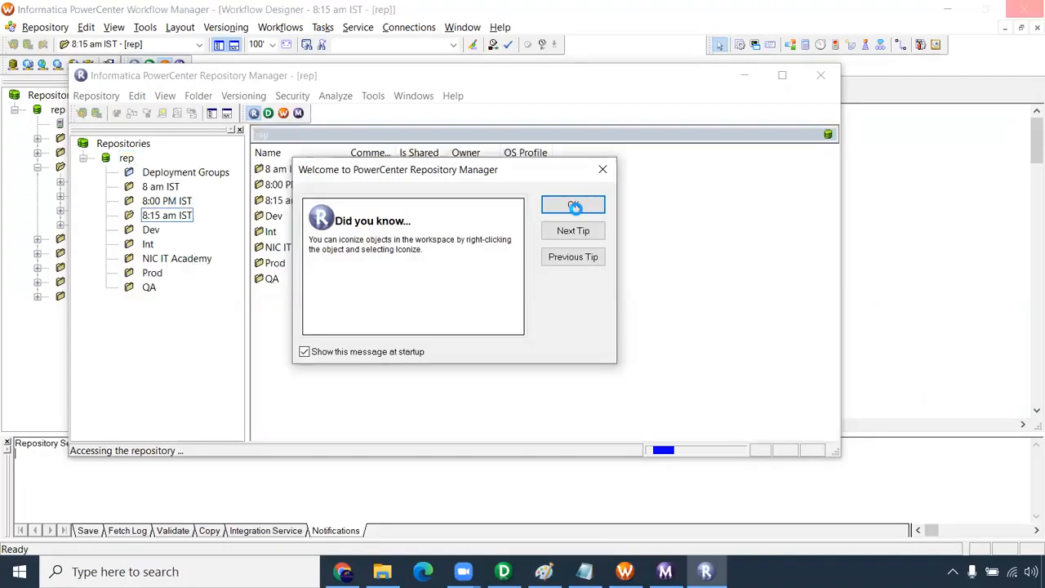
{"action": "left_click", "coordinate": [574, 206]}
{"action": "left_click", "coordinate": [782, 76]}
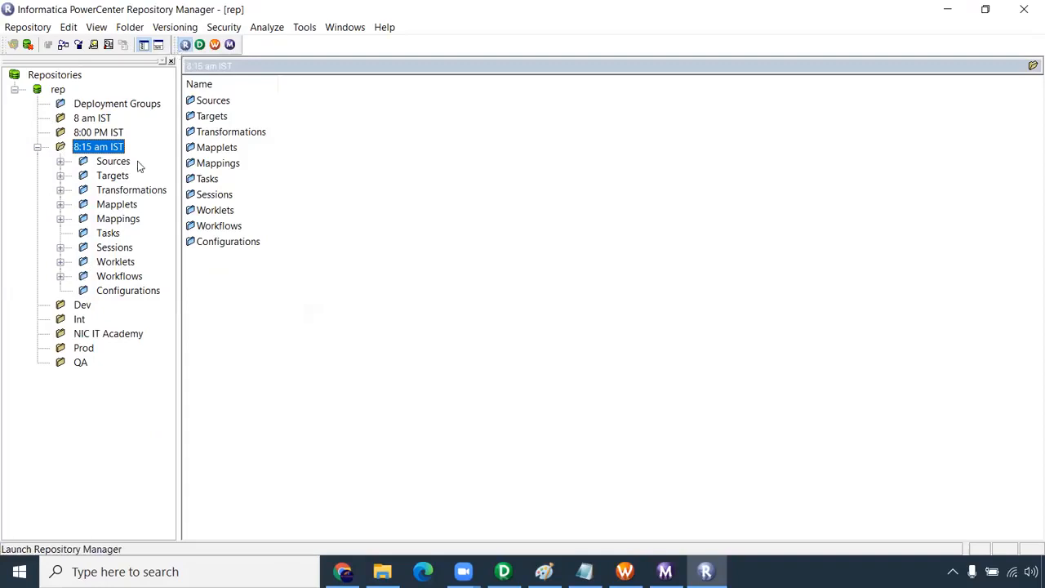
Step: Expand the 8:15 am IST workflows and start, then cancel, exporting wf_Multiple_delimiter
{"action": "left_click", "coordinate": [61, 277]}
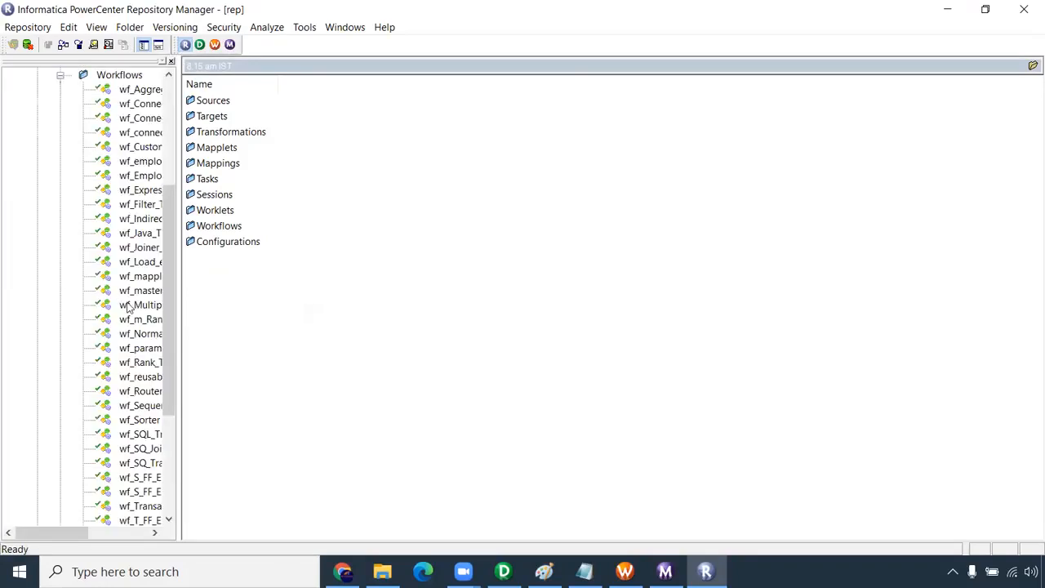
{"action": "left_click_drag", "start_coordinate": [198, 304], "coordinate": [256, 304]}
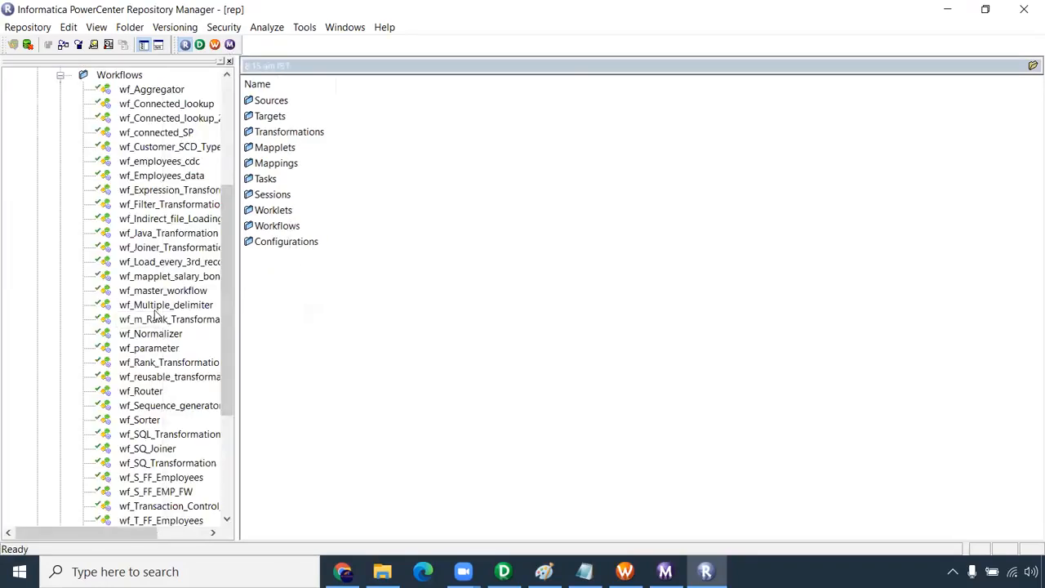
{"action": "left_click", "coordinate": [159, 304]}
{"action": "right_click", "coordinate": [159, 305]}
{"action": "mouse_move", "coordinate": [223, 443]}
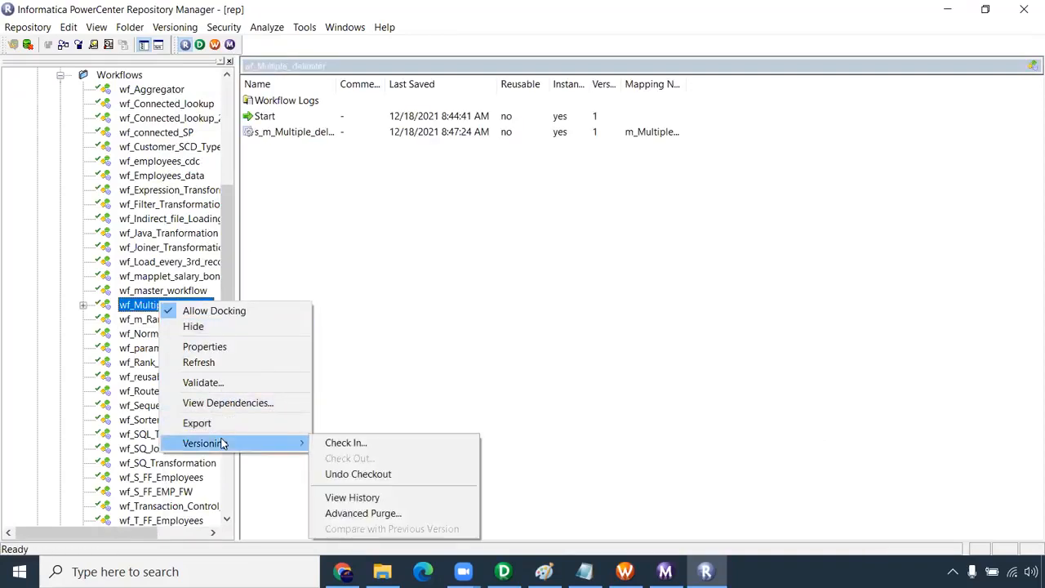
{"action": "left_click", "coordinate": [196, 423]}
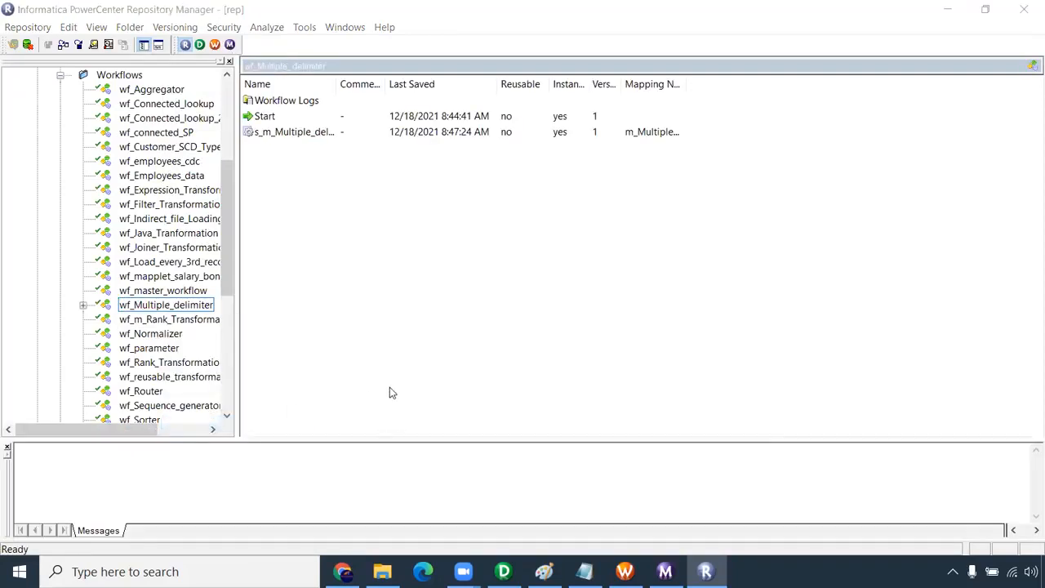
{"action": "left_click", "coordinate": [701, 415]}
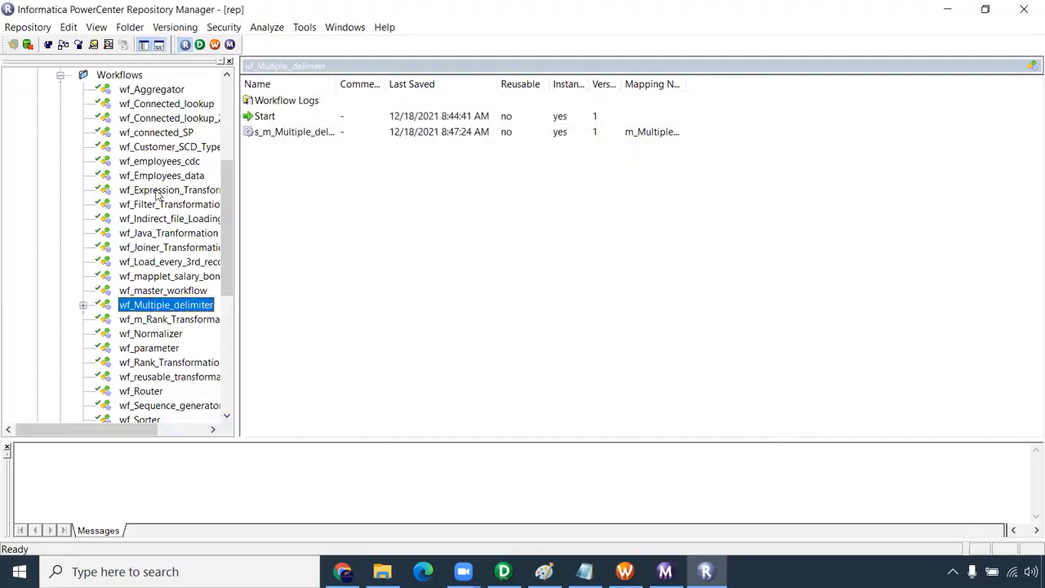
Step: Collapse the 8:15 am IST folder and show the Dev folder's contents
{"action": "scroll", "coordinate": [227, 179], "scroll_direction": "up", "scroll_amount": 5}
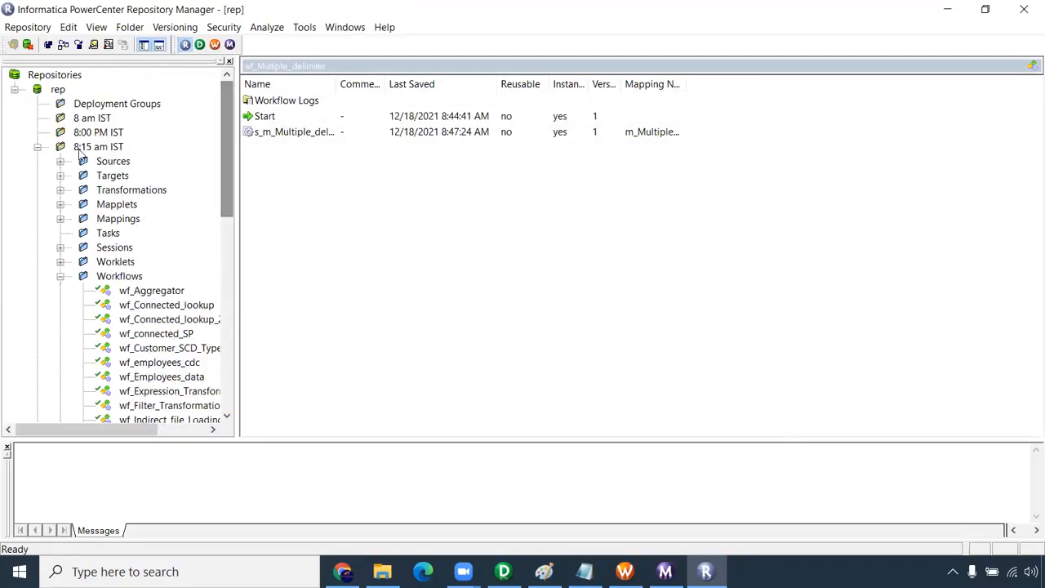
{"action": "left_click", "coordinate": [37, 147]}
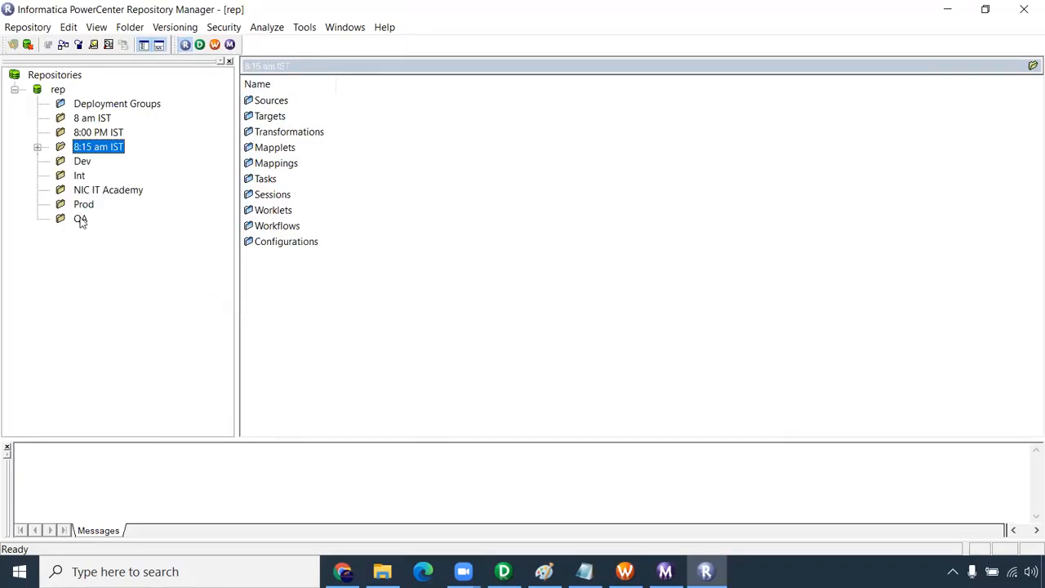
{"action": "left_click", "coordinate": [83, 161]}
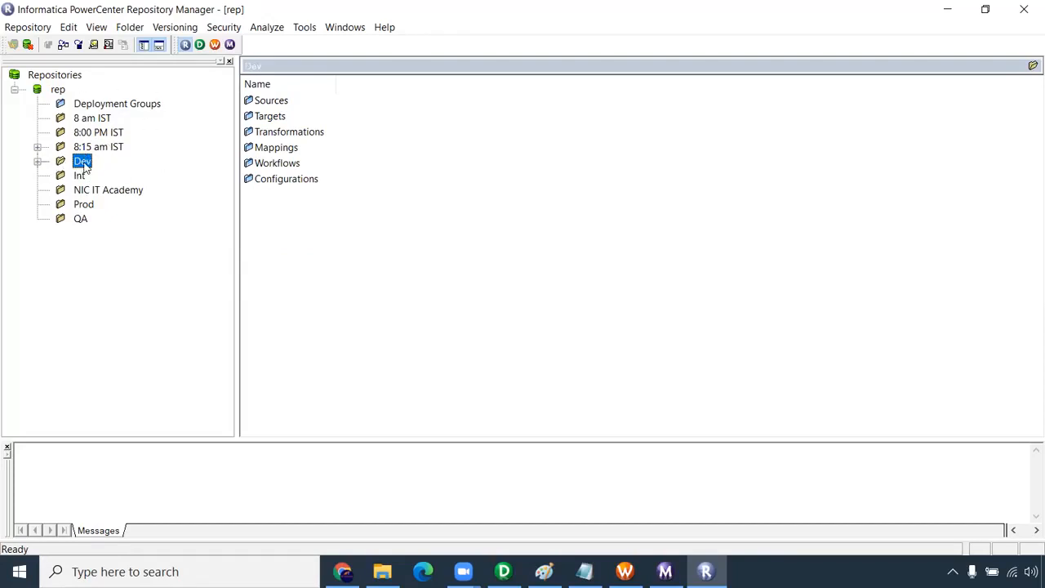
Step: Open the metadata import wizard from the Repository menu, then cancel it
{"action": "left_click", "coordinate": [24, 30]}
{"action": "left_click", "coordinate": [65, 199]}
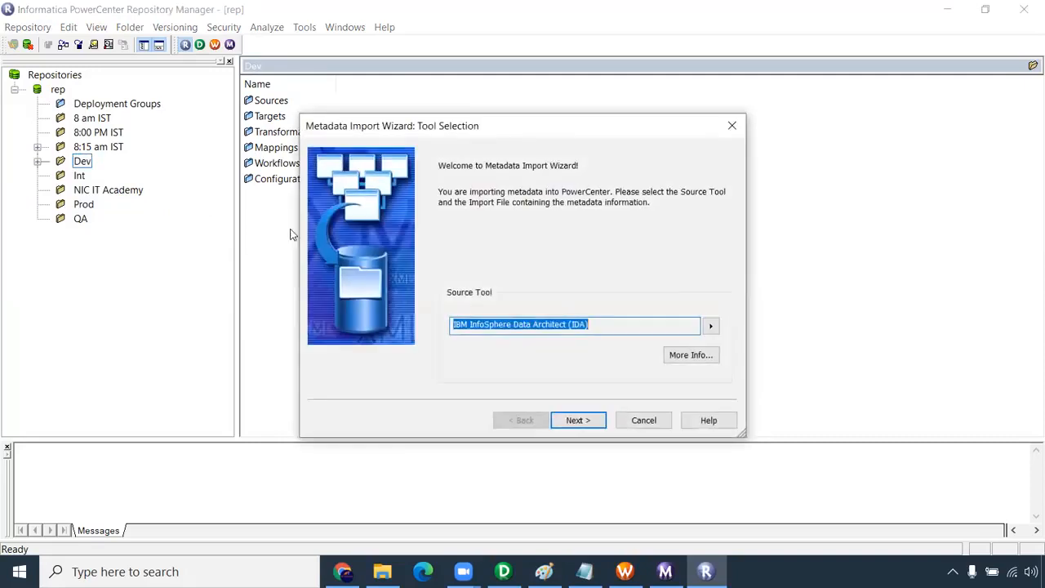
{"action": "left_click", "coordinate": [642, 421]}
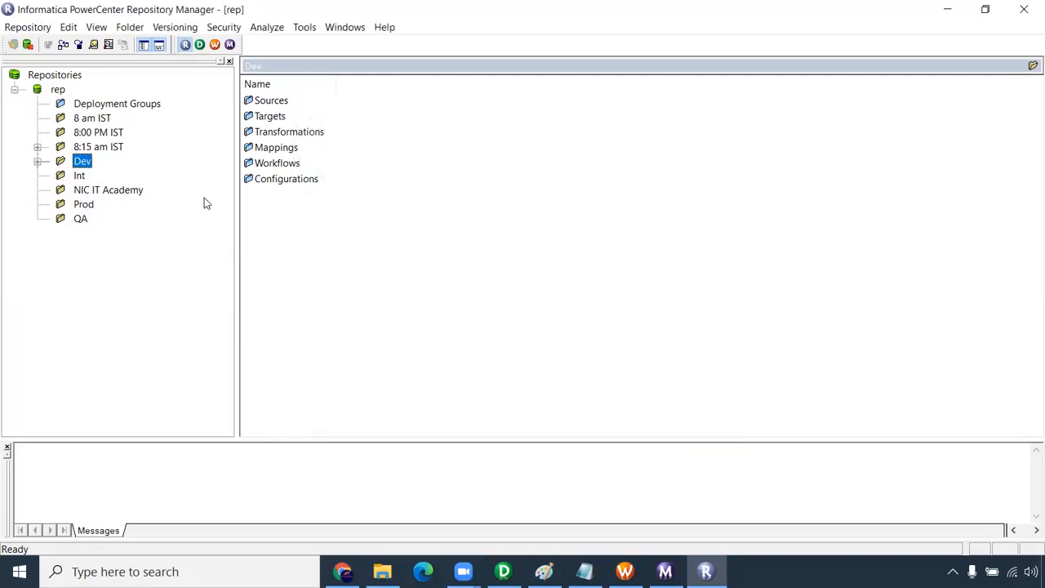
Step: Import Objects from deployment\wf_Java_Tranformation.XML and advance to choosing objects
{"action": "left_click", "coordinate": [31, 27]}
{"action": "left_click", "coordinate": [51, 158]}
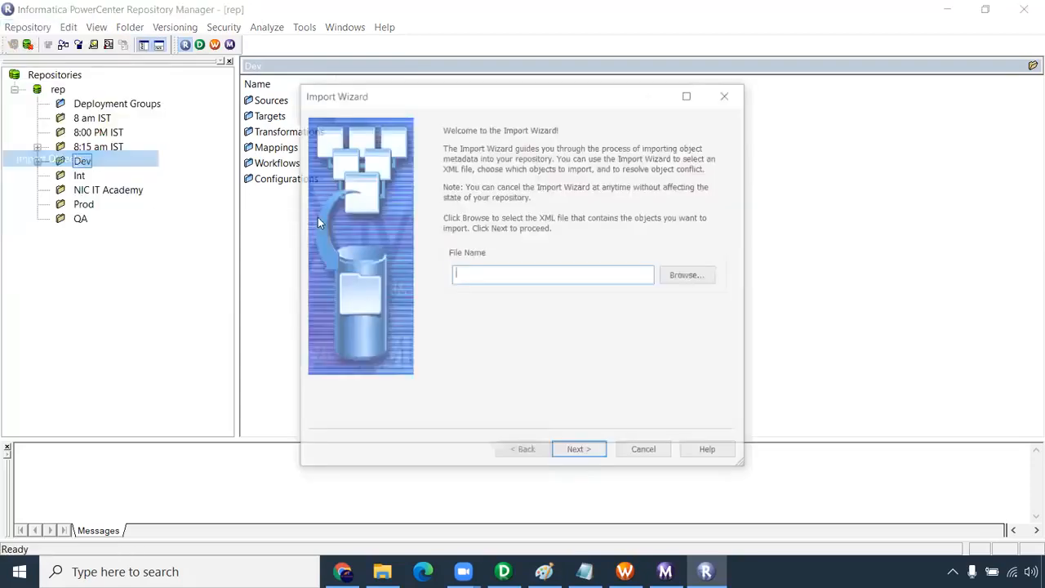
{"action": "left_click", "coordinate": [688, 275]}
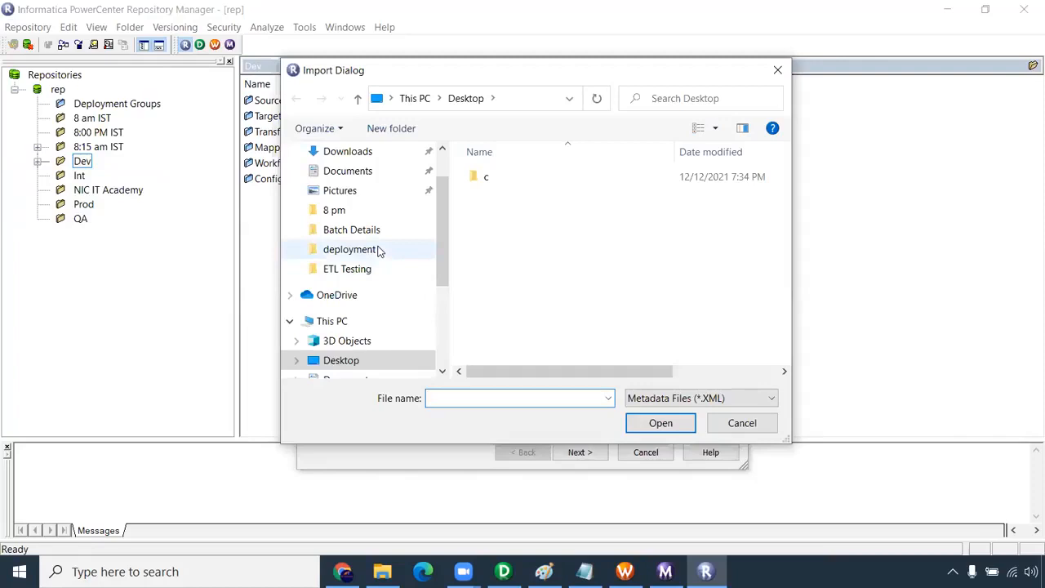
{"action": "left_click", "coordinate": [379, 251]}
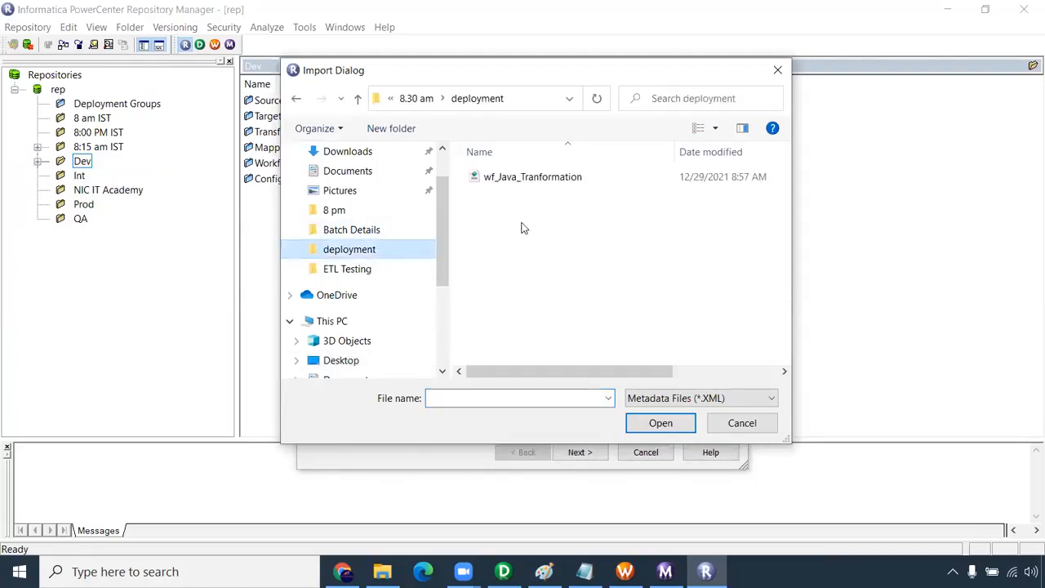
{"action": "left_click", "coordinate": [555, 179]}
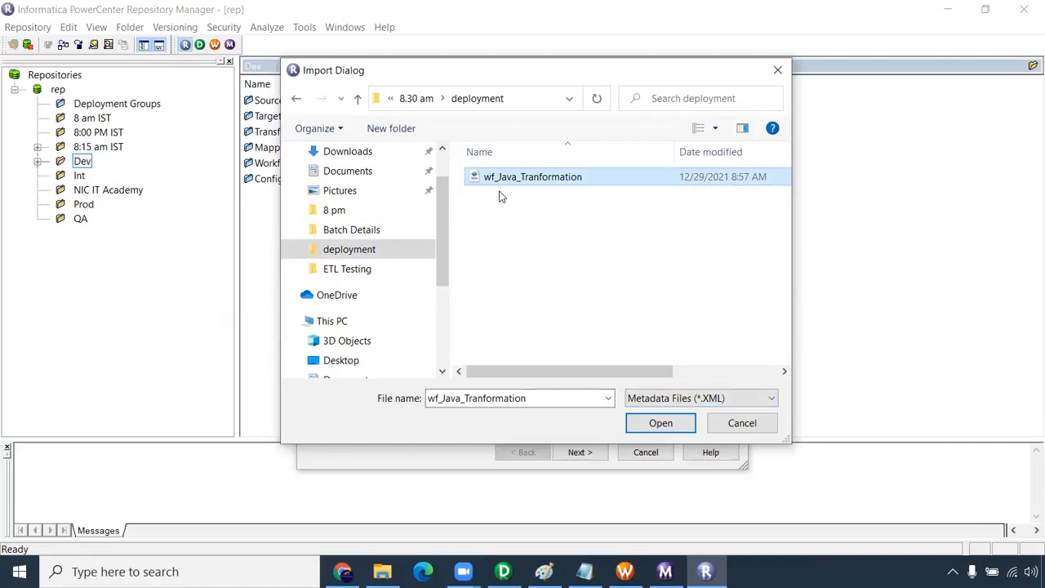
{"action": "left_click", "coordinate": [659, 423]}
{"action": "left_click", "coordinate": [588, 454]}
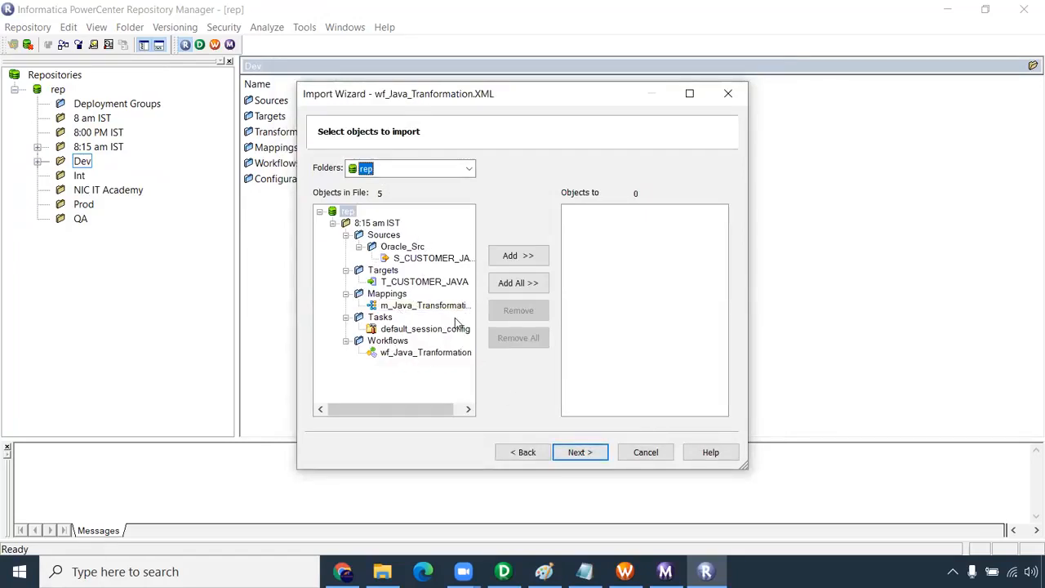
Step: Add all five objects, set the destination folder to 8 am IST, and proceed to Conflict Resolution
{"action": "left_click", "coordinate": [518, 282]}
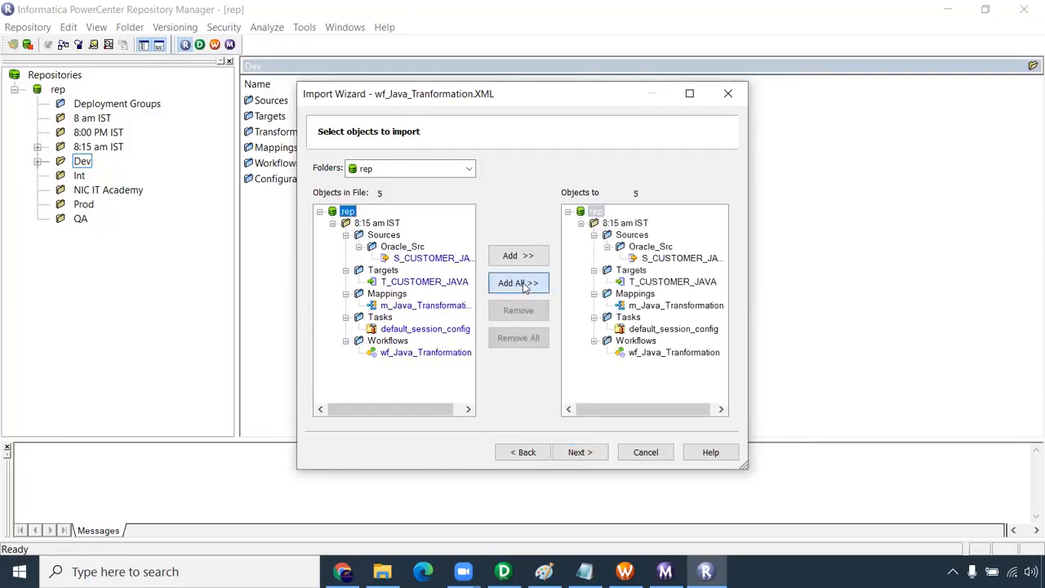
{"action": "left_click", "coordinate": [580, 452]}
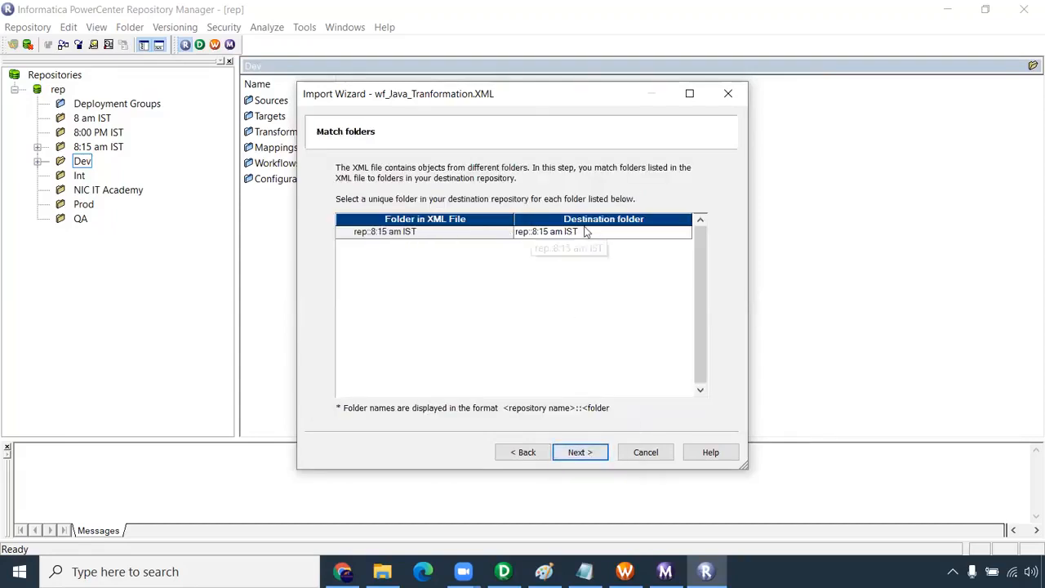
{"action": "left_click", "coordinate": [686, 234]}
{"action": "left_click", "coordinate": [685, 233]}
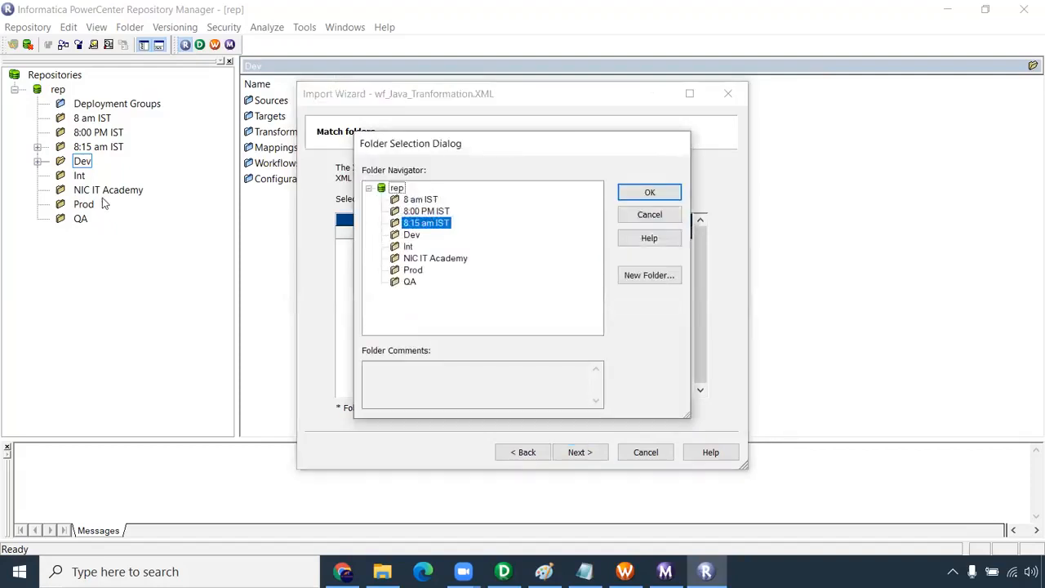
{"action": "left_click", "coordinate": [420, 201]}
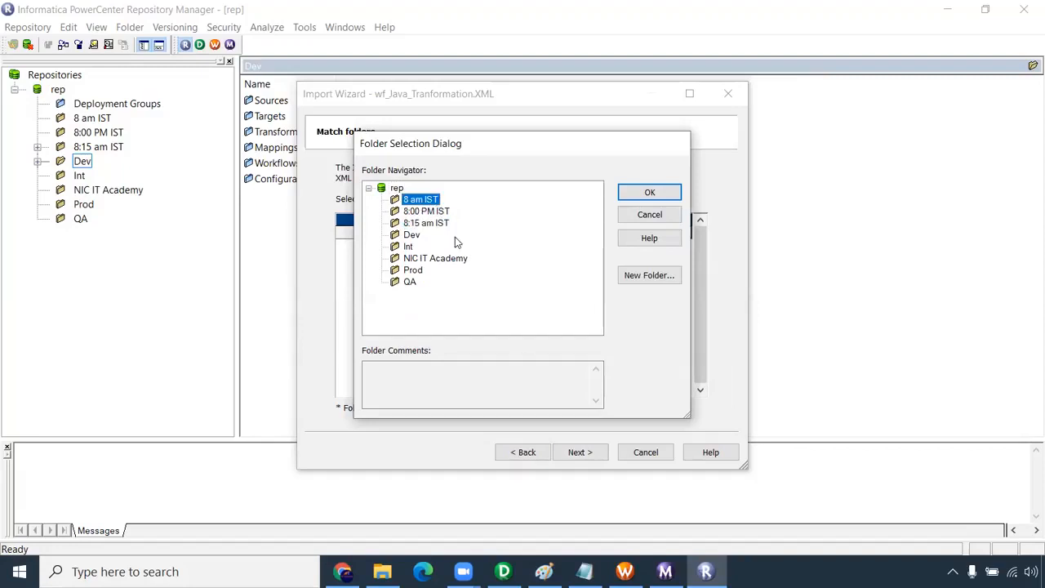
{"action": "left_click", "coordinate": [649, 196]}
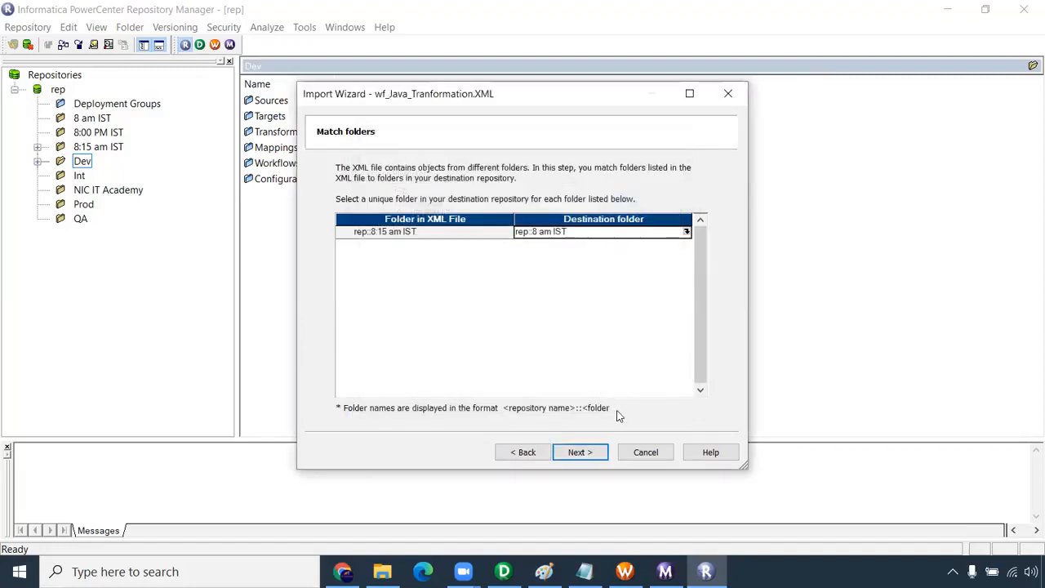
{"action": "left_click", "coordinate": [581, 453]}
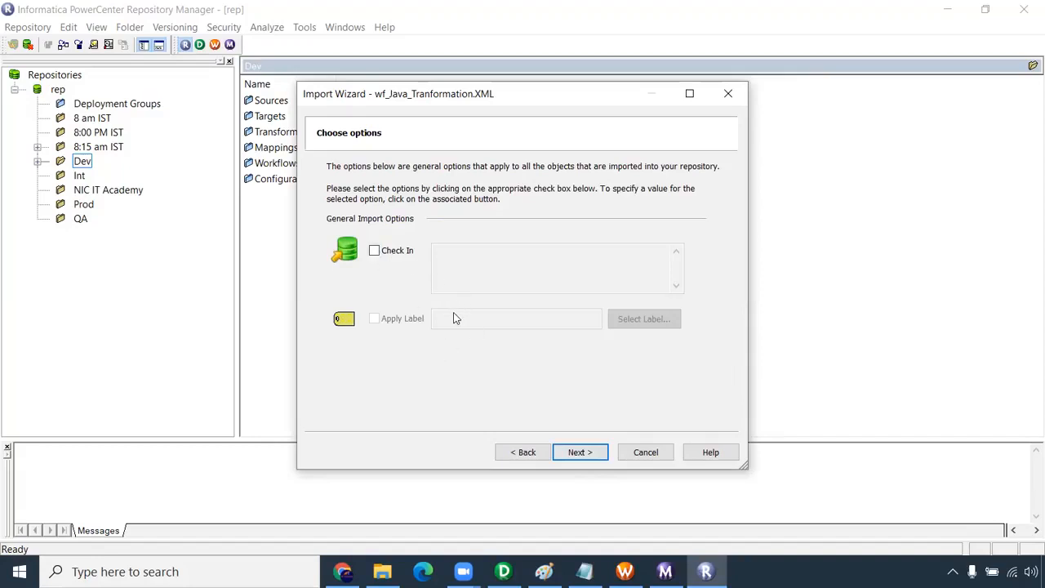
{"action": "left_click", "coordinate": [592, 459]}
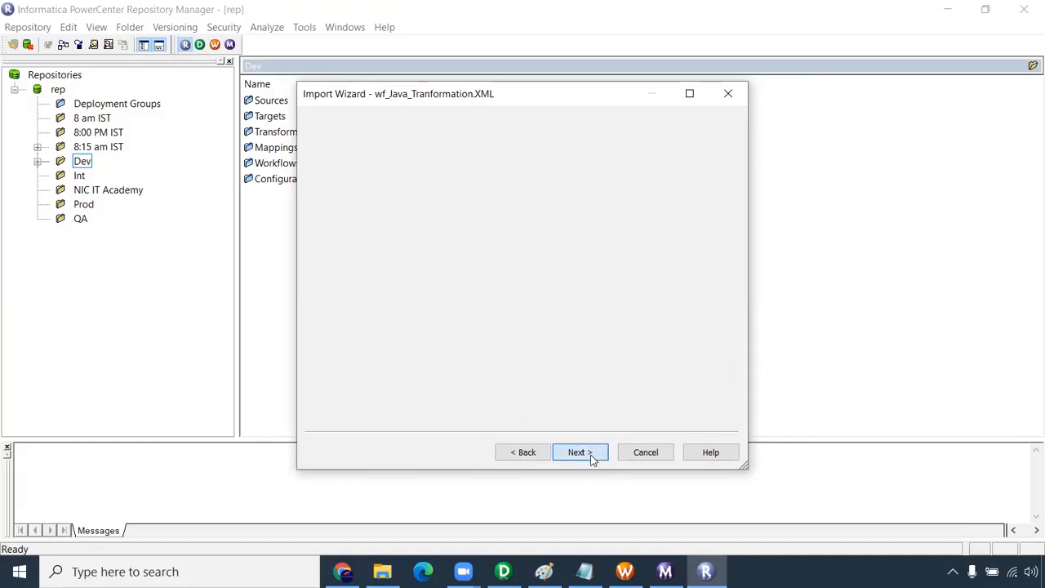
{"action": "left_click", "coordinate": [589, 455]}
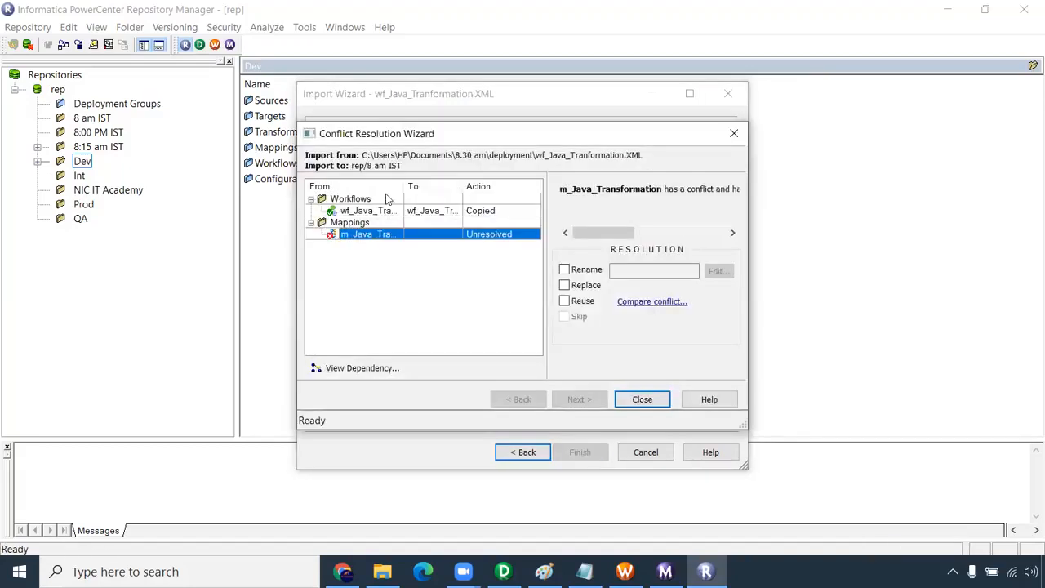
Step: Widen the Conflict Resolution Wizard and its name column so full object names are visible
{"action": "left_click_drag", "start_coordinate": [404, 186], "coordinate": [436, 186]}
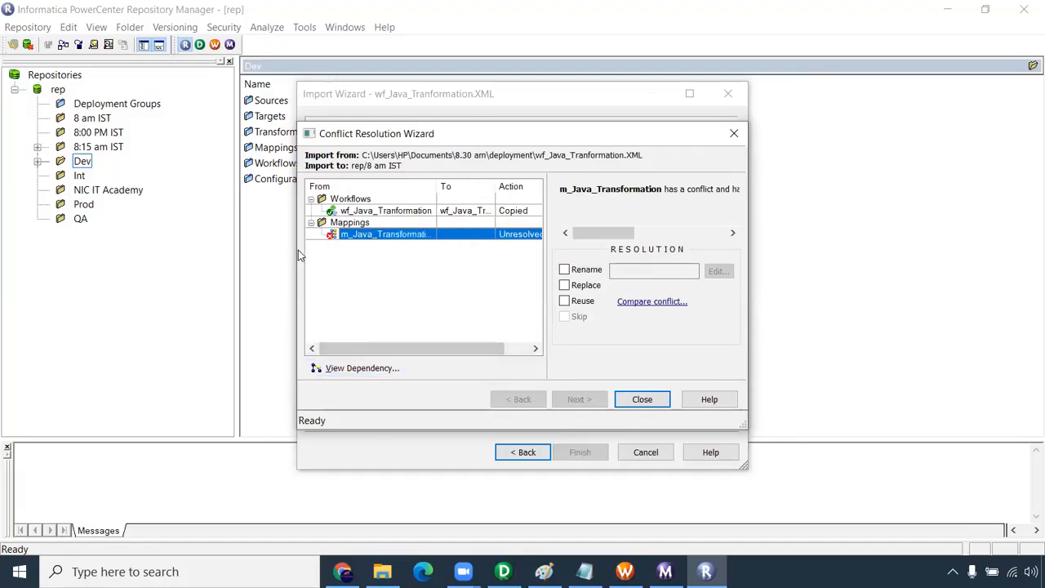
{"action": "left_click_drag", "start_coordinate": [296, 249], "coordinate": [166, 249]}
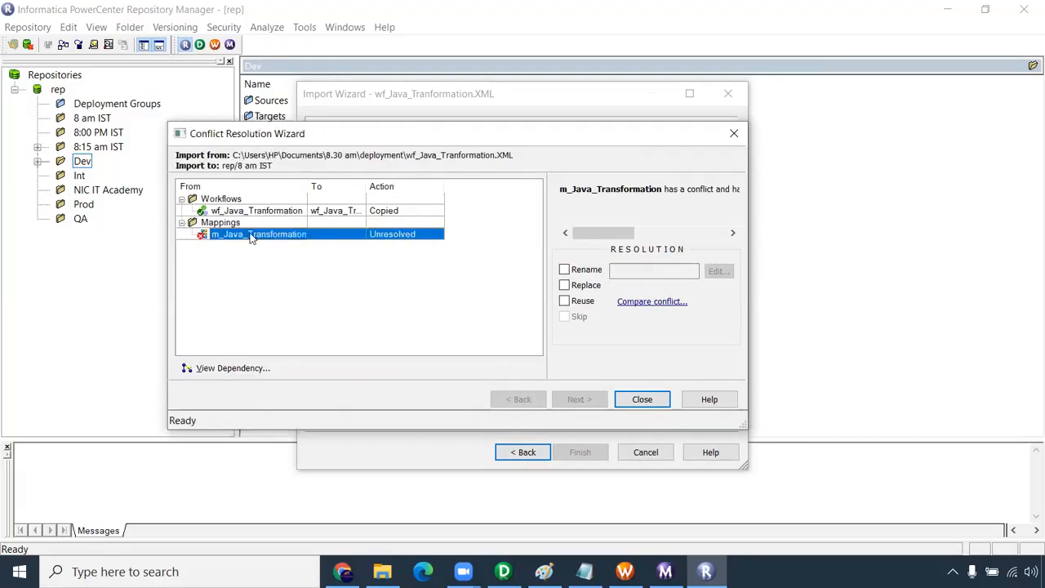
{"action": "left_click_drag", "start_coordinate": [306, 186], "coordinate": [338, 186]}
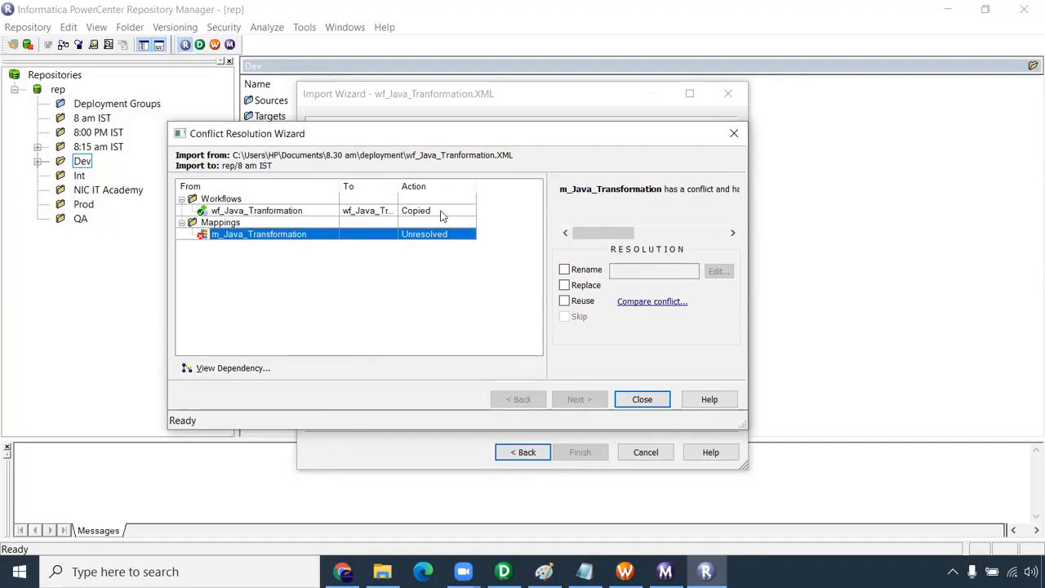
Step: In Batch Details, copy 'Oct 2021 - 8 pm batch' then permanently delete the copy
{"action": "left_click", "coordinate": [382, 571]}
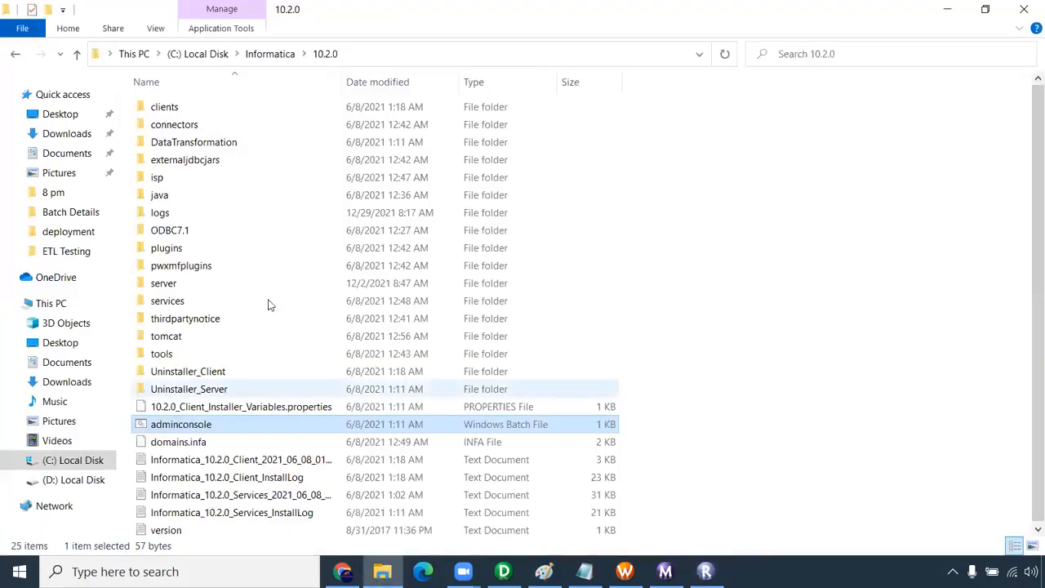
{"action": "left_click", "coordinate": [80, 213]}
{"action": "left_click", "coordinate": [224, 214]}
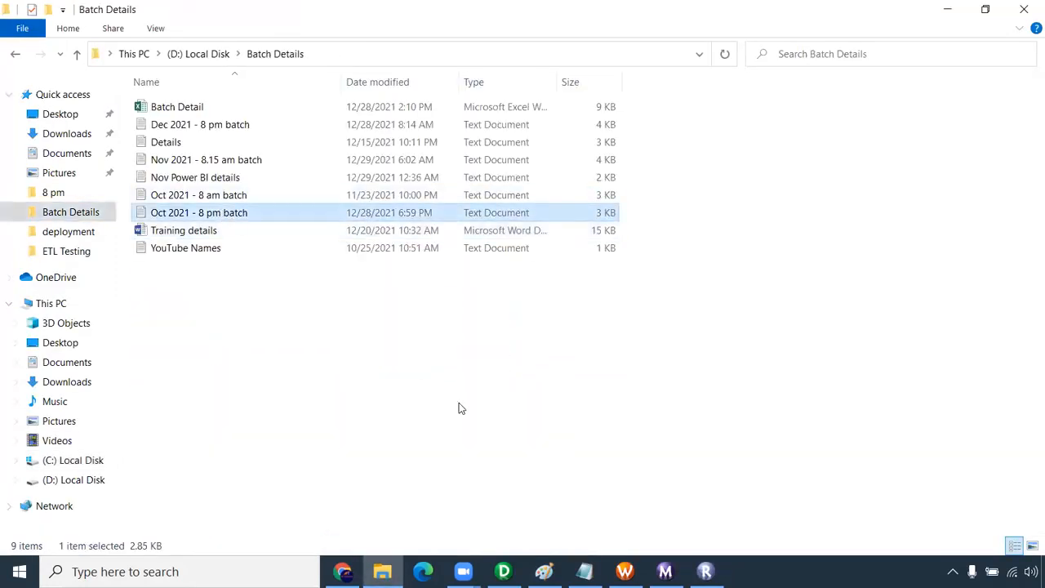
{"action": "key", "text": "ctrl+v"}
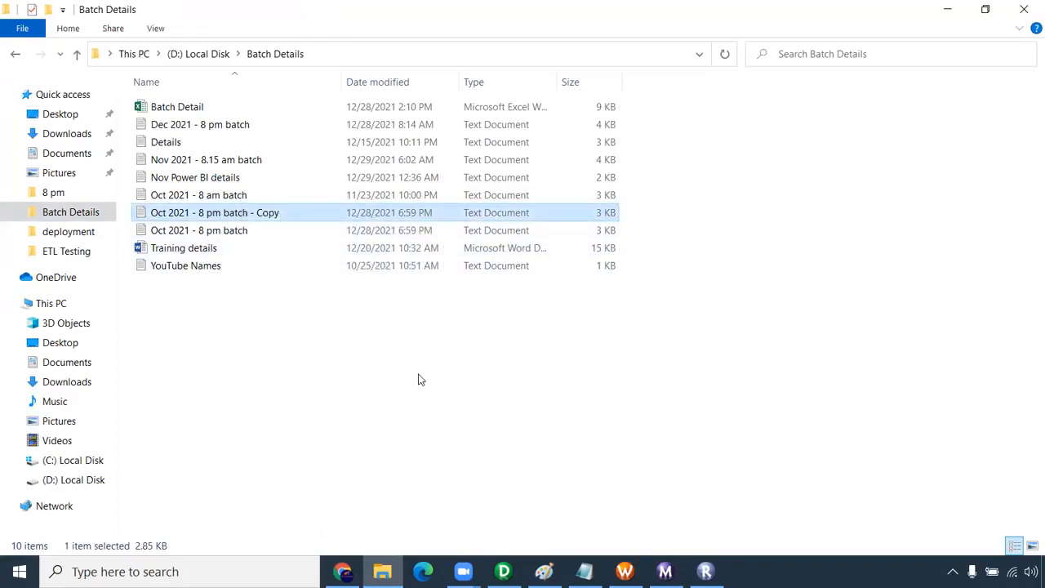
{"action": "left_click", "coordinate": [181, 249]}
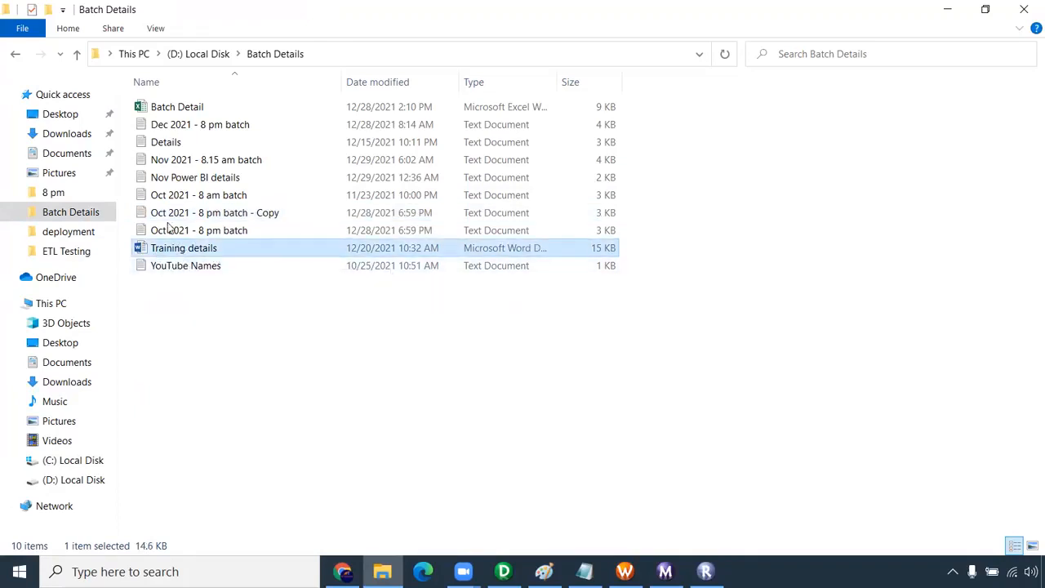
{"action": "left_click", "coordinate": [290, 215]}
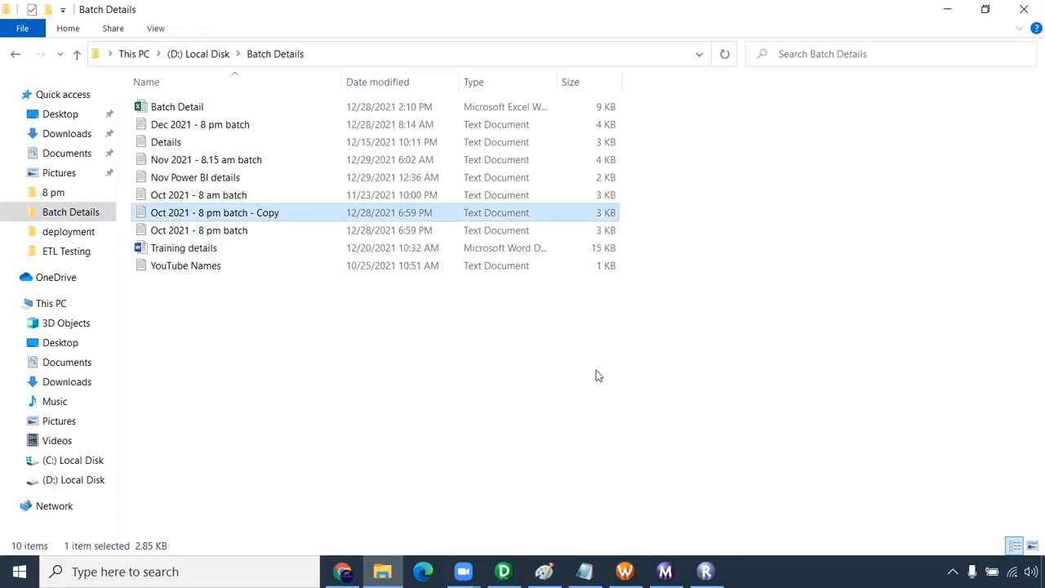
{"action": "key", "text": "shift+Delete"}
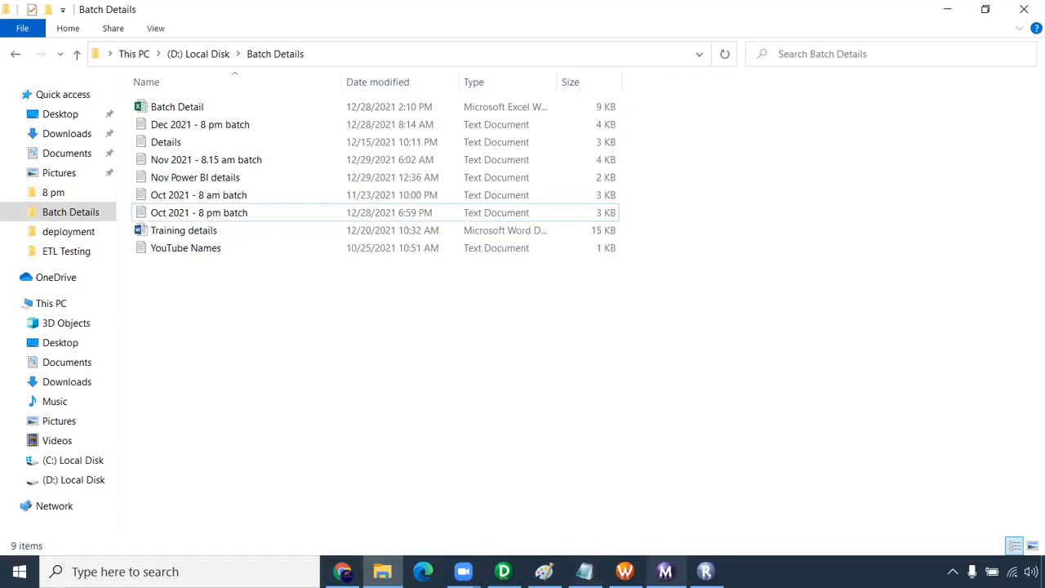
{"action": "left_click", "coordinate": [705, 571]}
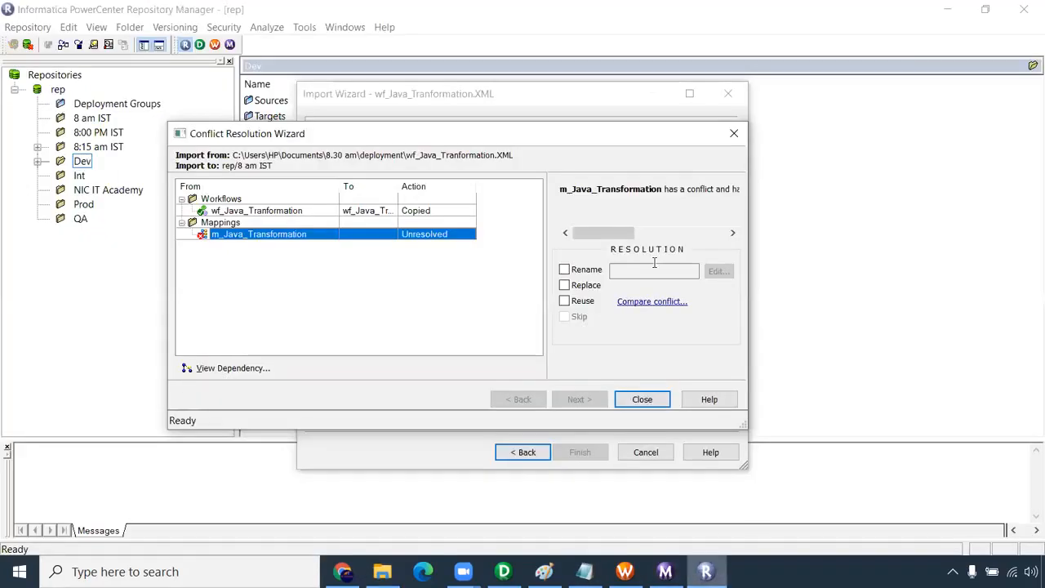
Step: Resolve the m_Java_Transformation mapping conflict by choosing Replace
{"action": "left_click", "coordinate": [424, 211]}
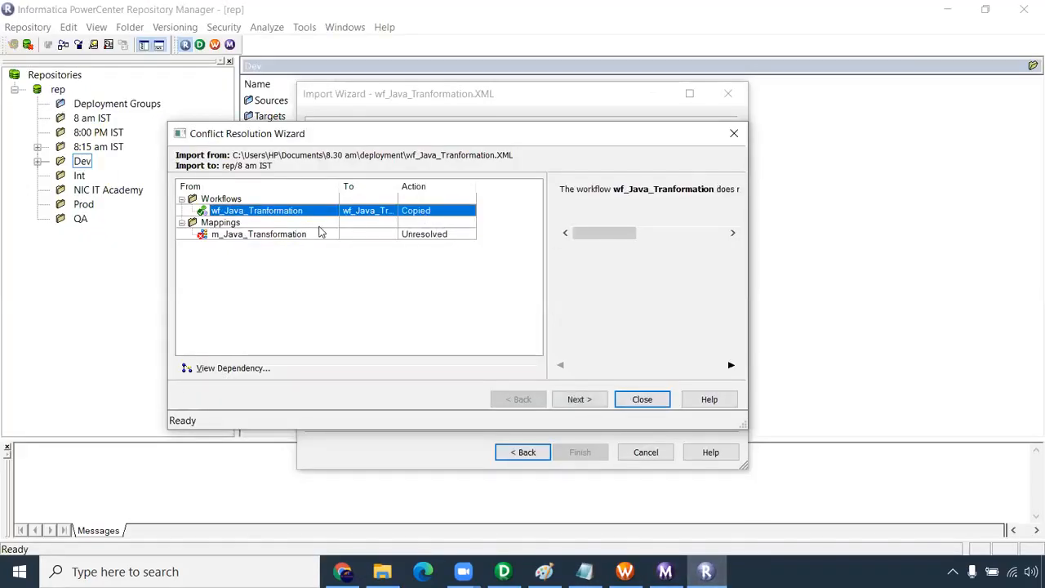
{"action": "left_click", "coordinate": [297, 234]}
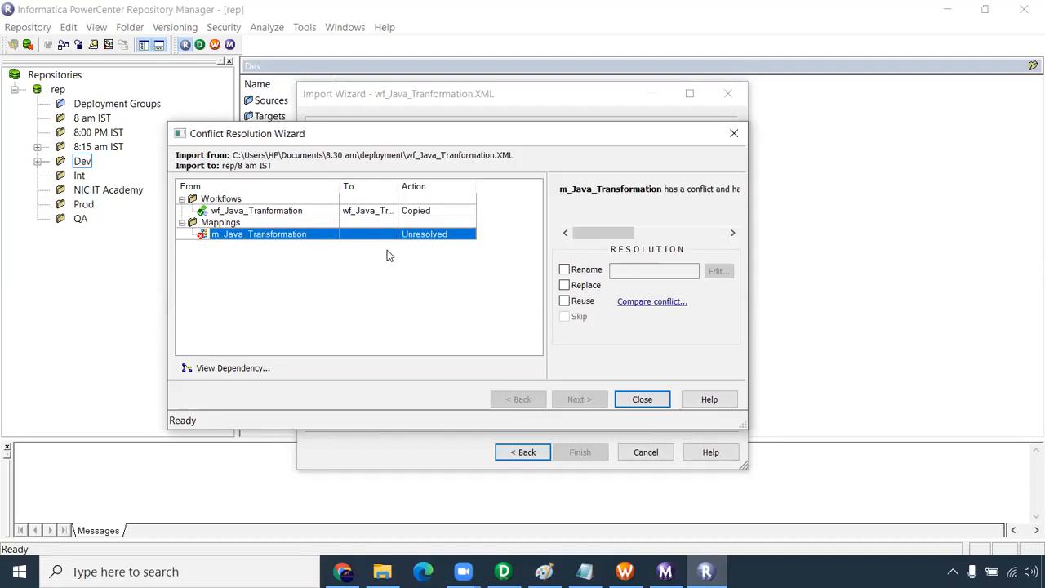
{"action": "left_click", "coordinate": [564, 286]}
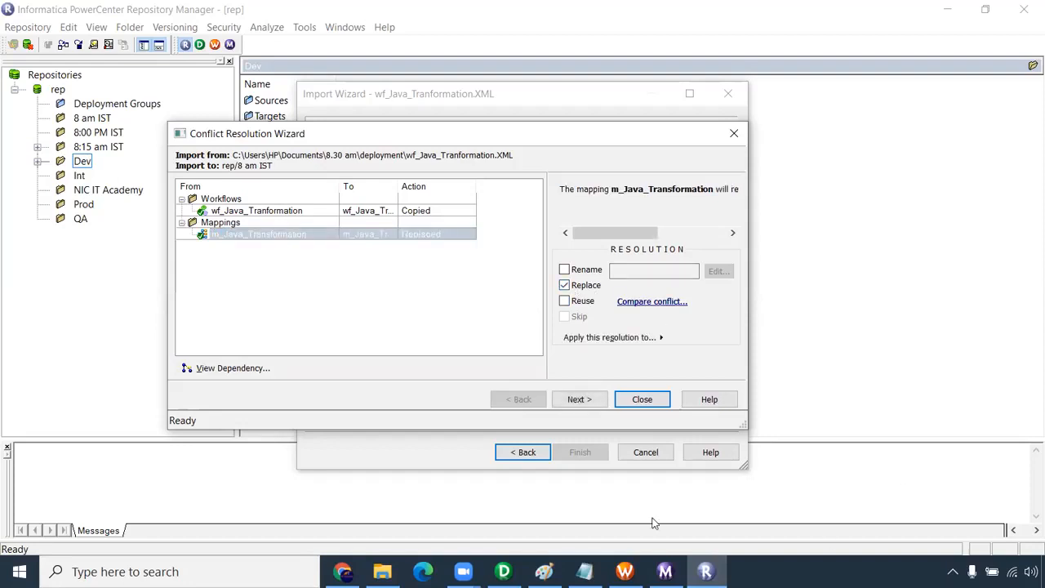
{"action": "left_click", "coordinate": [544, 572]}
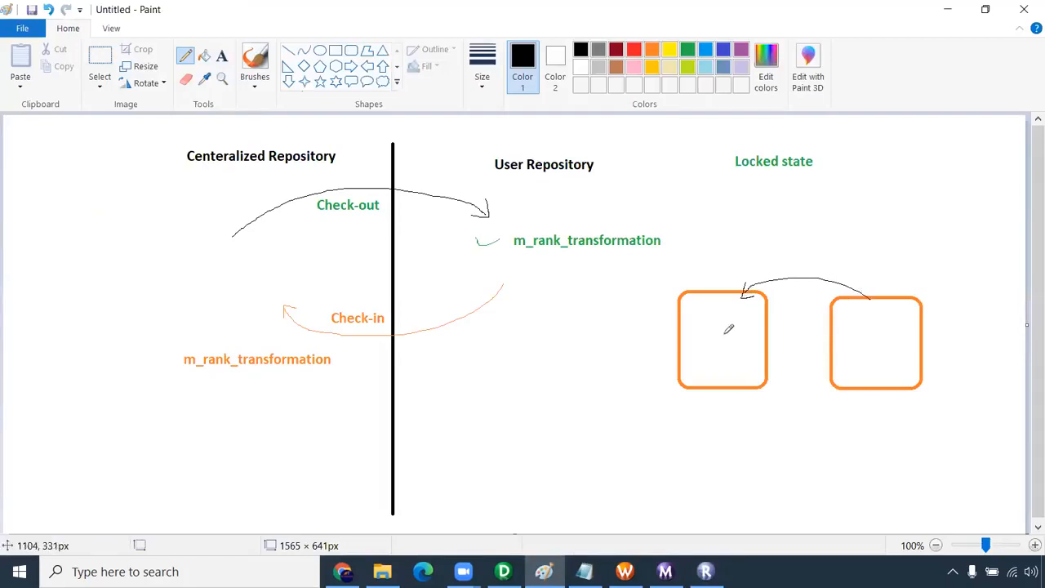
Step: Pencil a P above the right orange box and a D above the left one
{"action": "left_click_drag", "start_coordinate": [881, 277], "coordinate": [883, 284]}
{"action": "mouse_move", "coordinate": [720, 280]}
{"action": "left_mouse_down"}
{"action": "mouse_move", "coordinate": [719, 263]}
{"action": "mouse_move", "coordinate": [734, 270]}
{"action": "mouse_move", "coordinate": [716, 285]}
{"action": "left_mouse_up"}
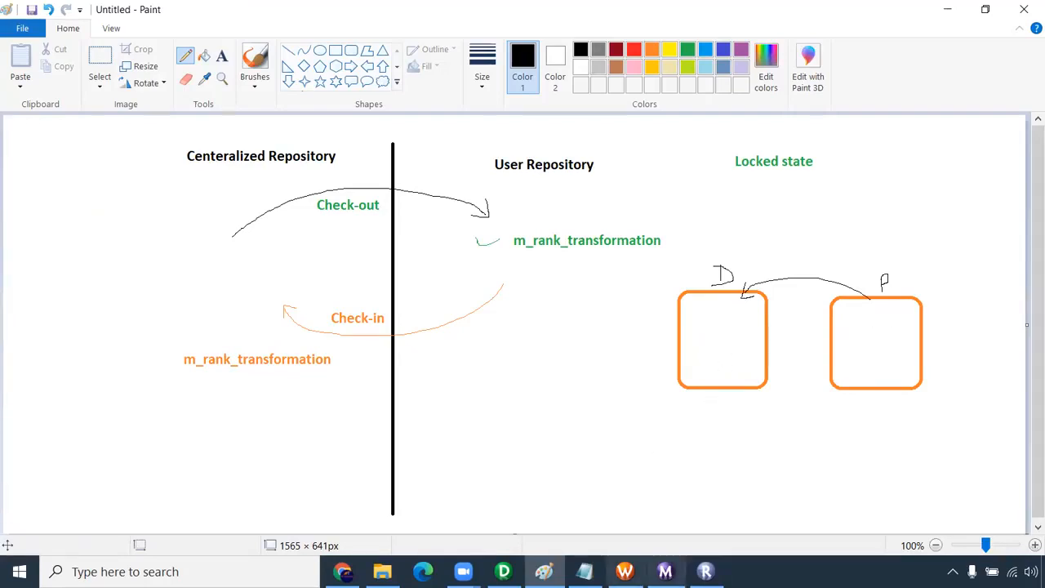
{"action": "left_click", "coordinate": [706, 571]}
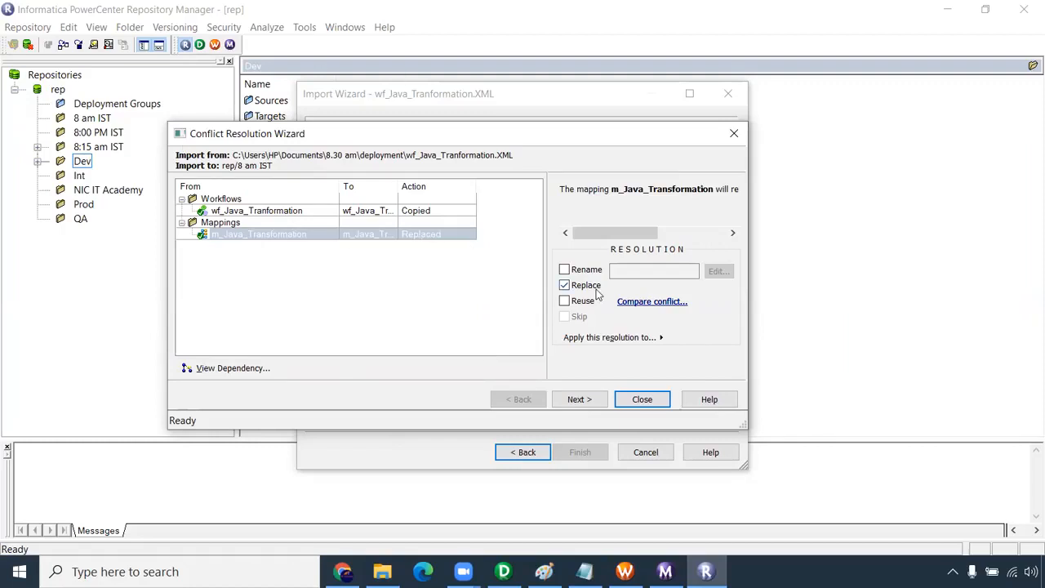
Step: Replace the T_CUSTOMER_JAVA target, apply that resolution to All Conflicts, and view the summary
{"action": "left_click", "coordinate": [580, 399]}
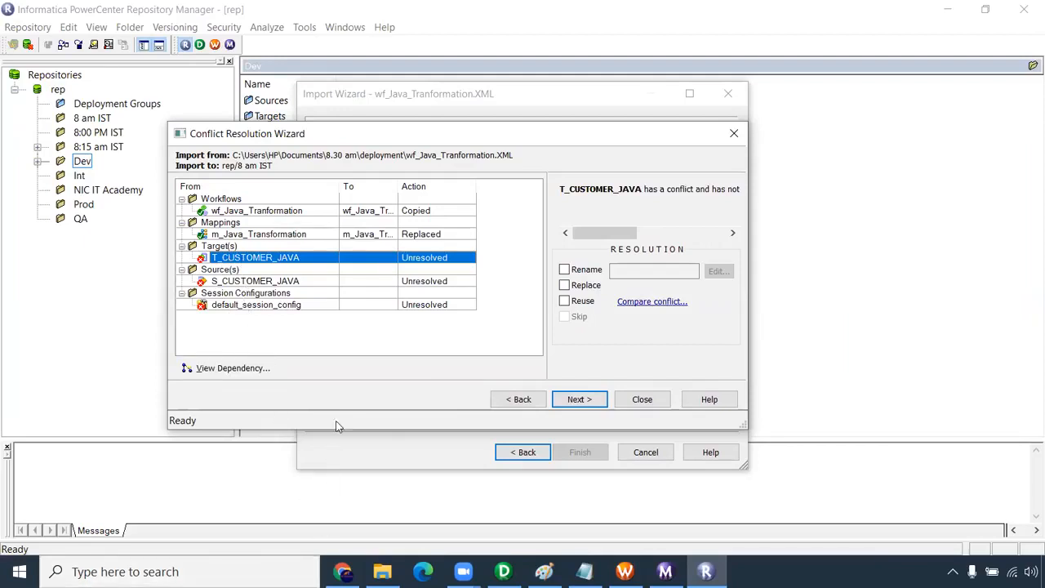
{"action": "left_click", "coordinate": [564, 285]}
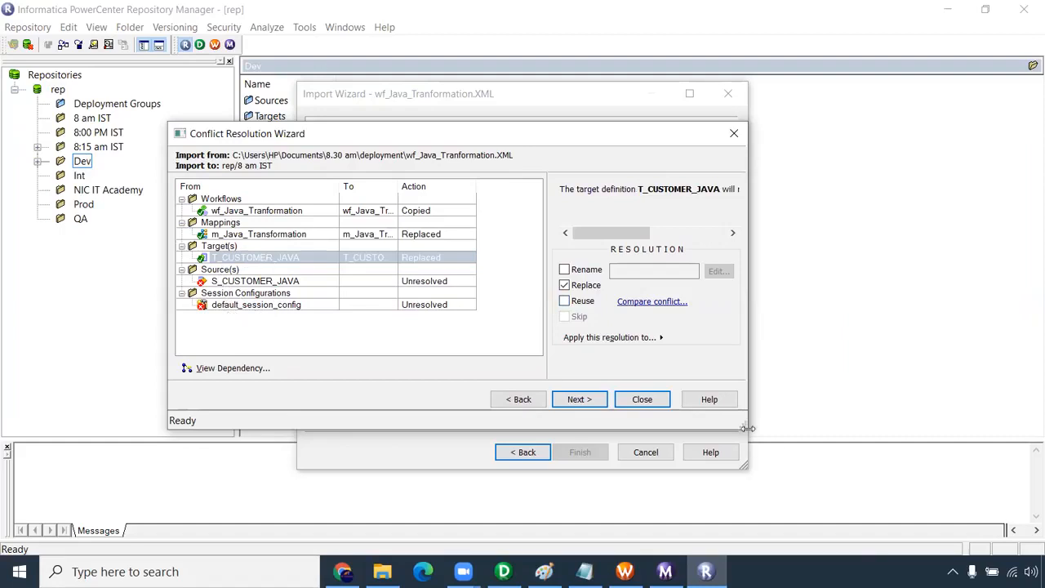
{"action": "left_click", "coordinate": [652, 338]}
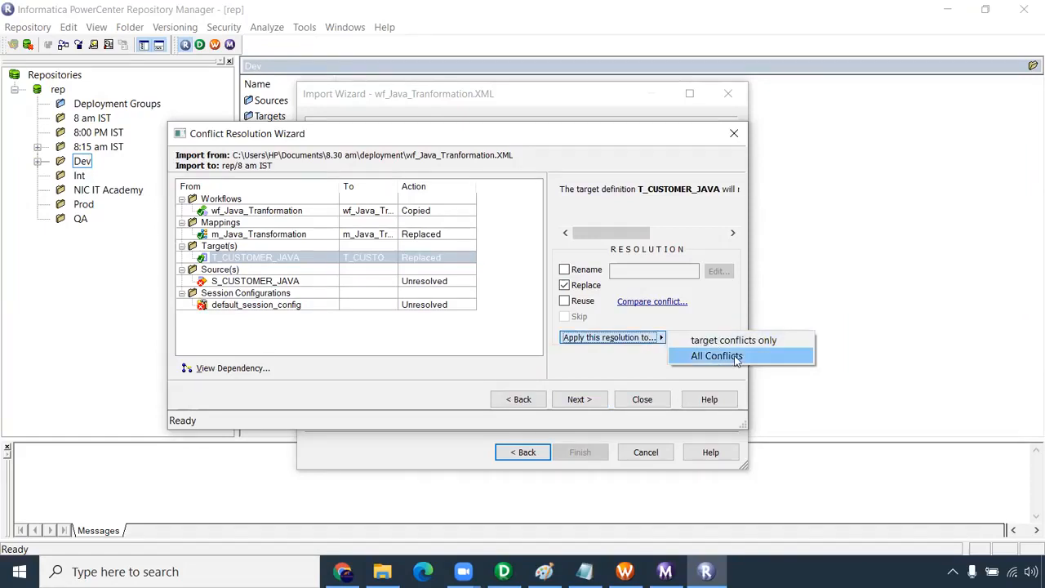
{"action": "left_click", "coordinate": [702, 356]}
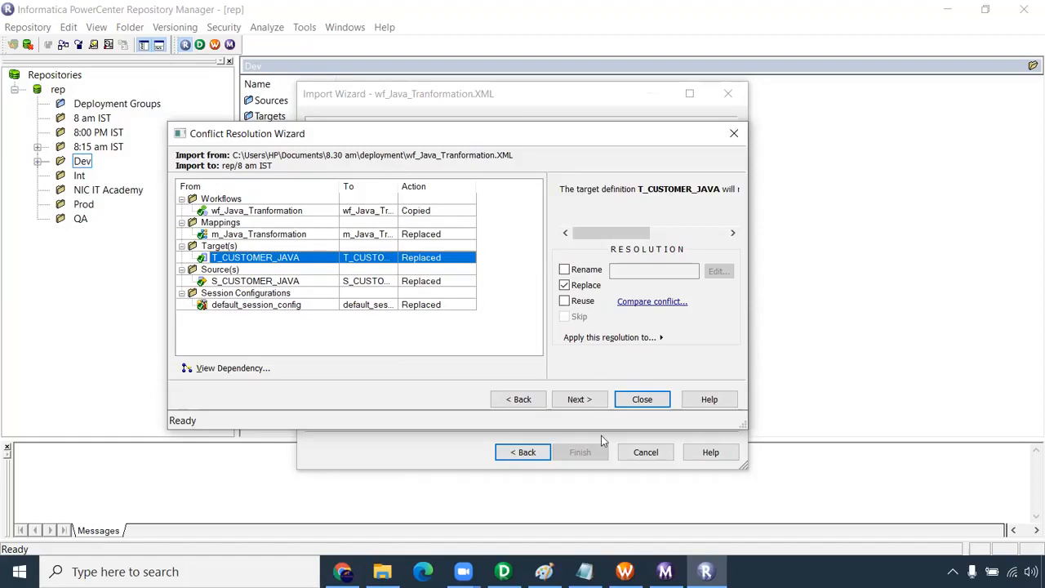
{"action": "left_click", "coordinate": [584, 406]}
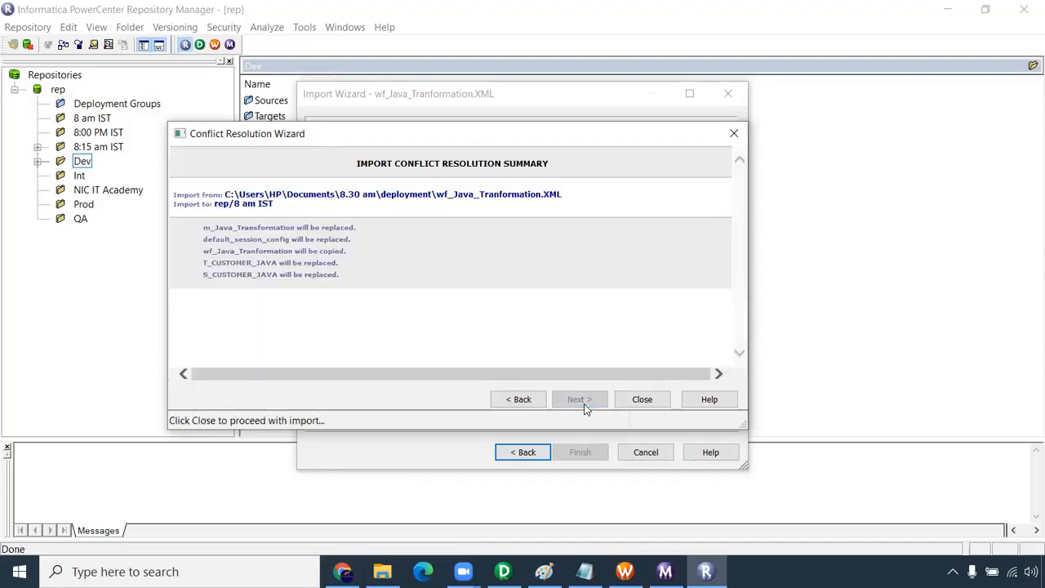
Step: Close the summary, run the import of wf_Java_Tranformation, review the Output log, and finish
{"action": "left_click", "coordinate": [641, 399]}
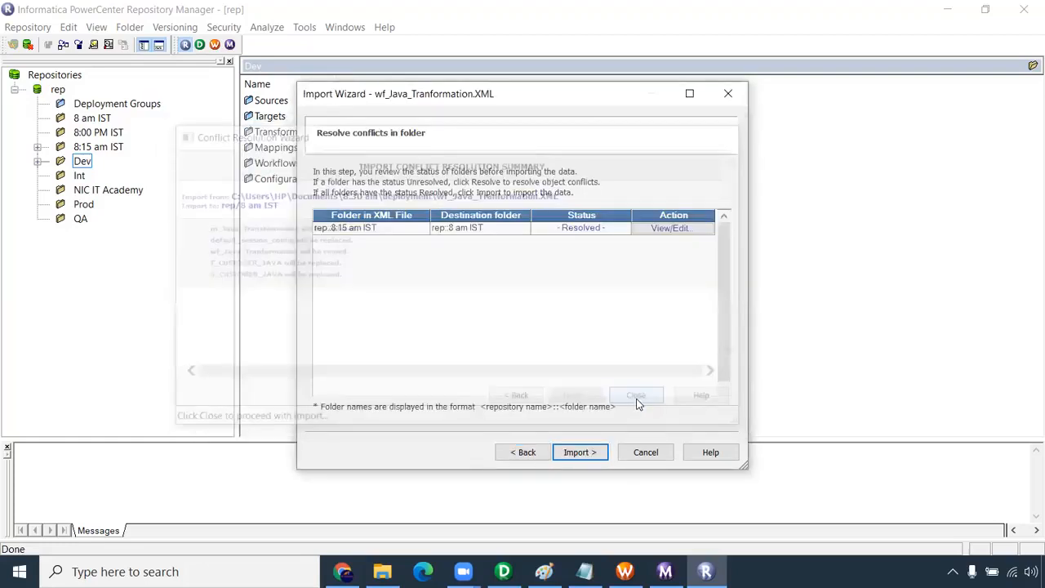
{"action": "left_click", "coordinate": [578, 451]}
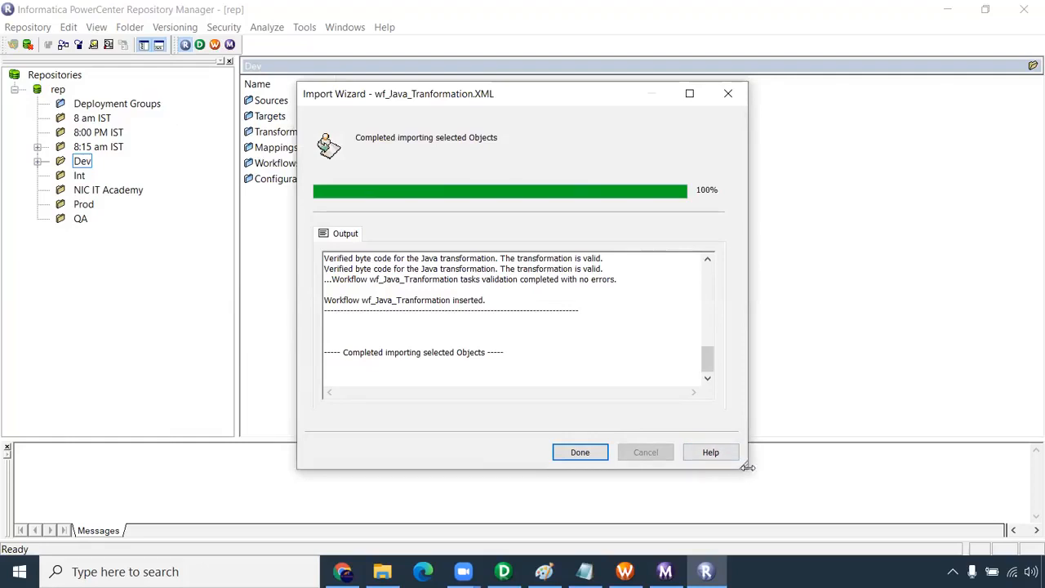
{"action": "left_click_drag", "start_coordinate": [746, 466], "coordinate": [818, 467]}
{"action": "scroll", "coordinate": [484, 351], "scroll_direction": "up", "scroll_amount": 1}
{"action": "scroll", "coordinate": [485, 351], "scroll_direction": "up", "scroll_amount": 5}
{"action": "scroll", "coordinate": [393, 298], "scroll_direction": "up", "scroll_amount": 10}
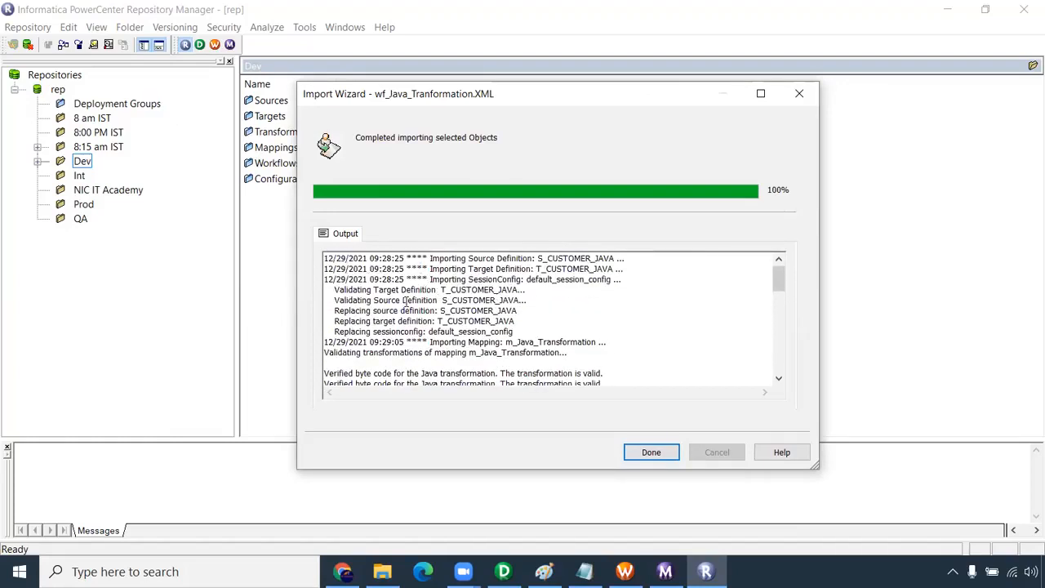
{"action": "left_click", "coordinate": [650, 451]}
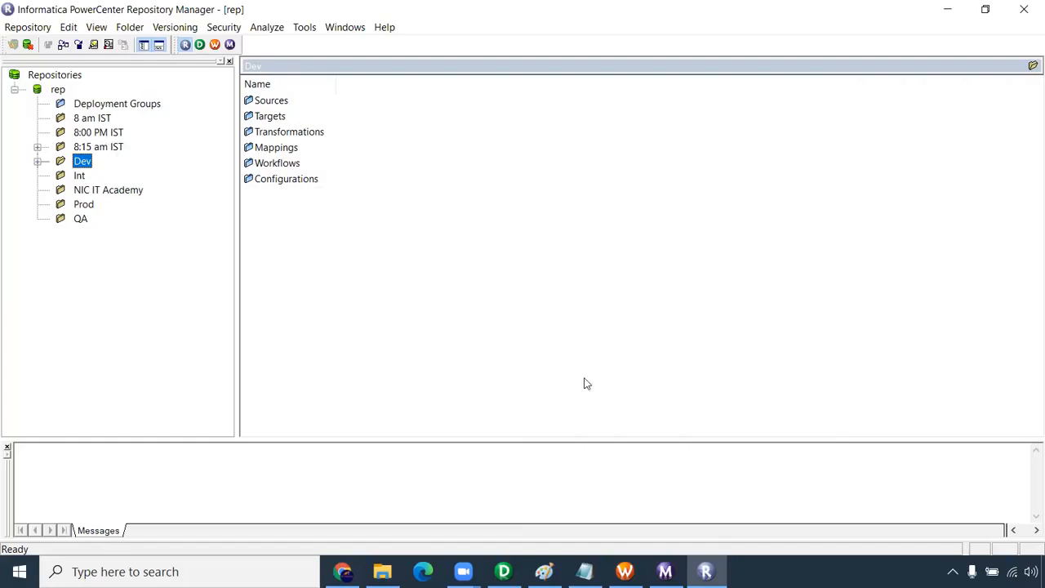
{"action": "mouse_move", "coordinate": [342, 571]}
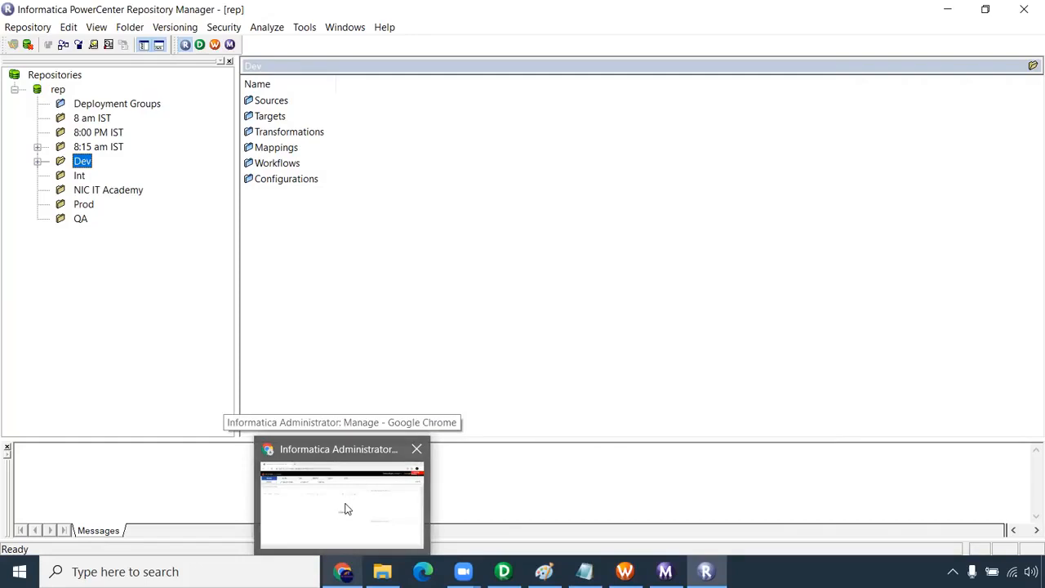
Step: Switch to Chrome's Informatica Administrator page showing the Manage › Domain overview
{"action": "left_click", "coordinate": [348, 448]}
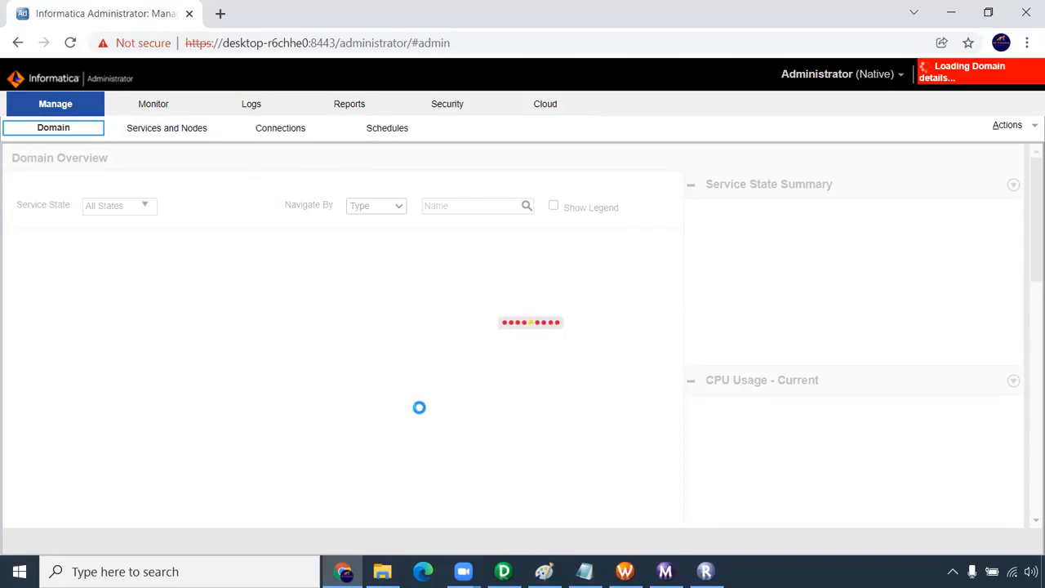
{"action": "mouse_move", "coordinate": [503, 571]}
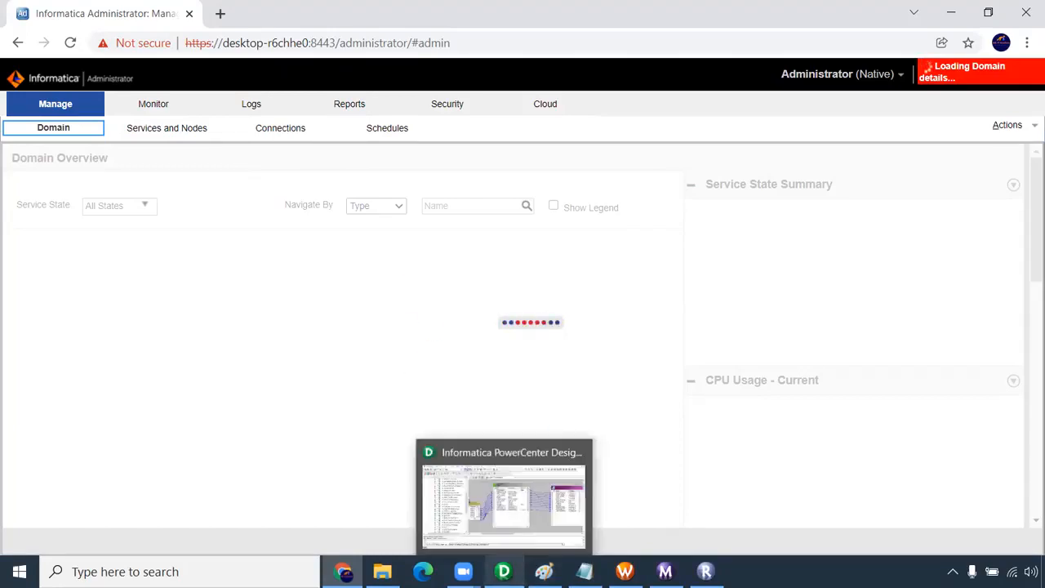
{"action": "left_click", "coordinate": [544, 571]}
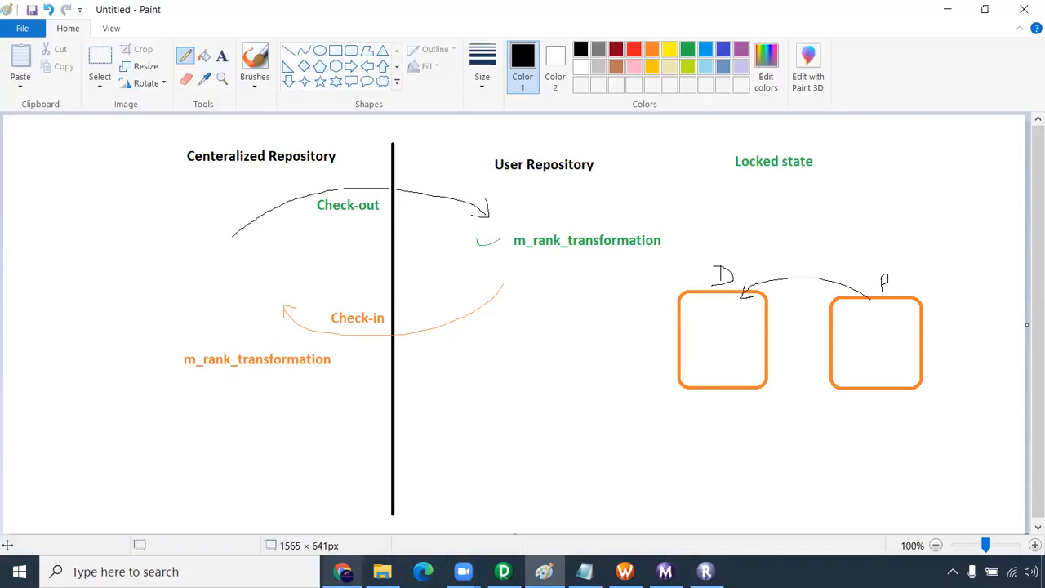
{"action": "left_click", "coordinate": [342, 572]}
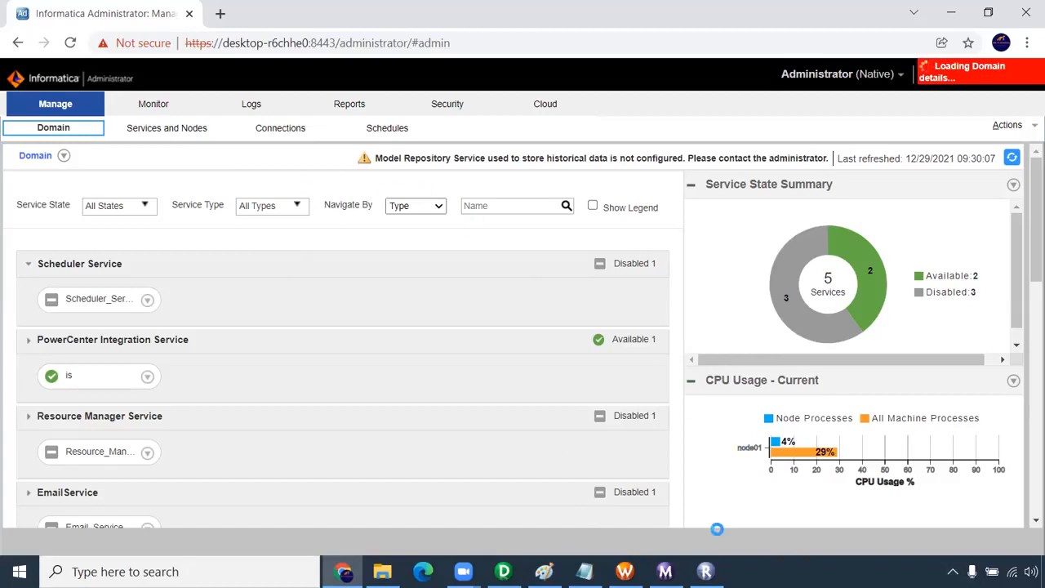
{"action": "left_click", "coordinate": [706, 571]}
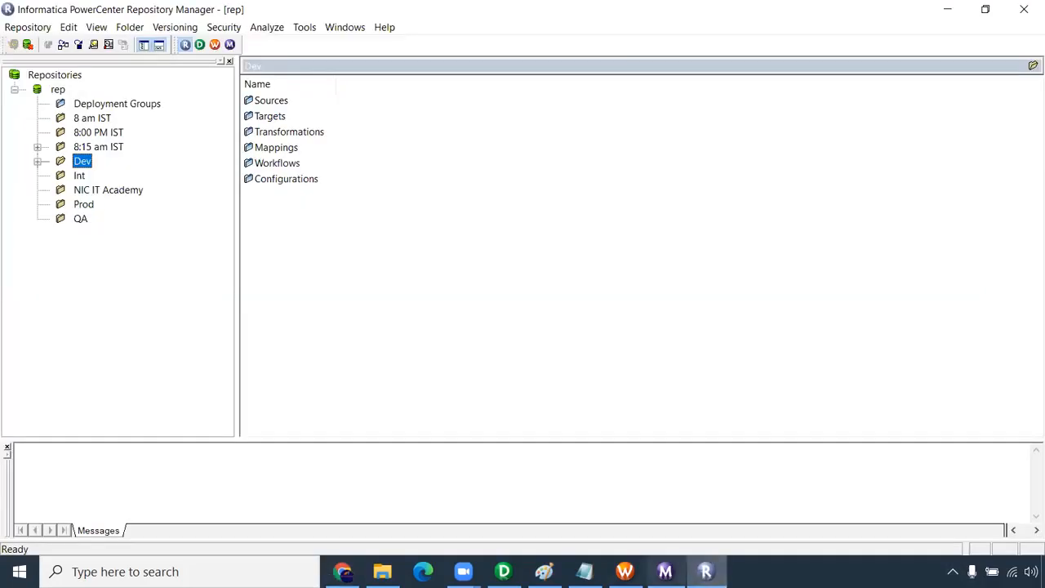
{"action": "left_click", "coordinate": [544, 571]}
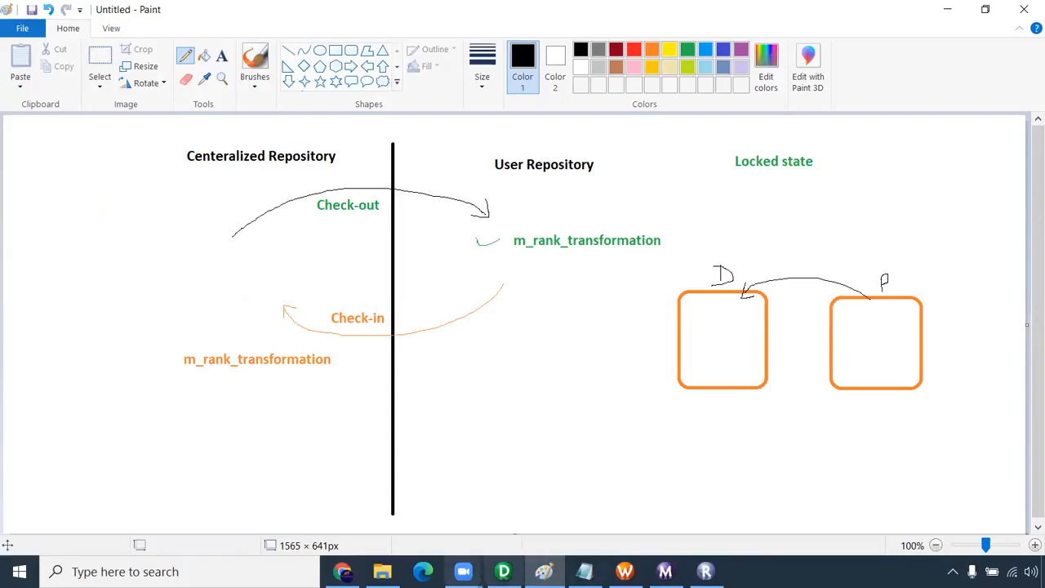
{"action": "mouse_move", "coordinate": [463, 572]}
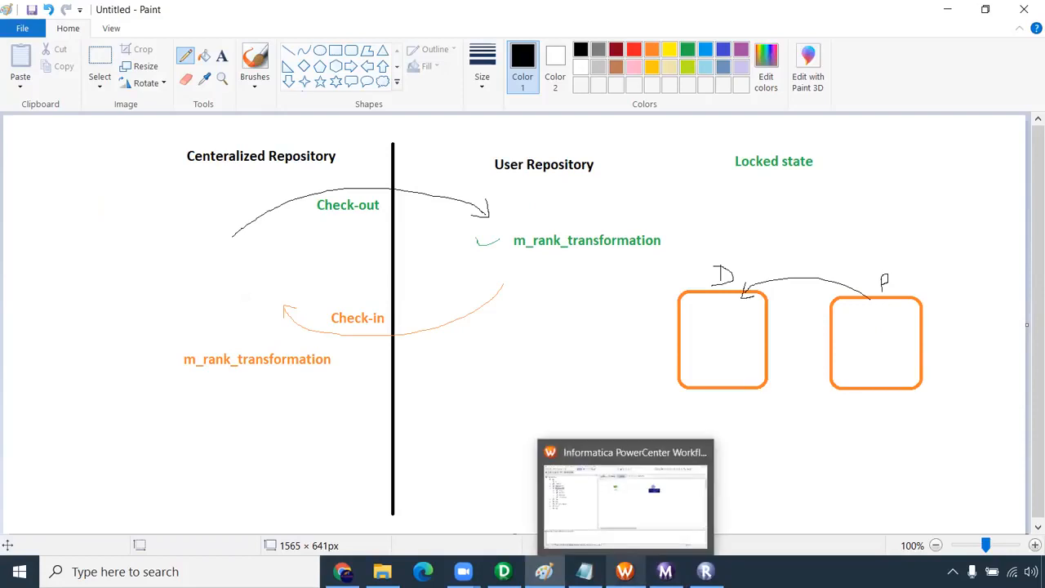
{"action": "left_click", "coordinate": [343, 572]}
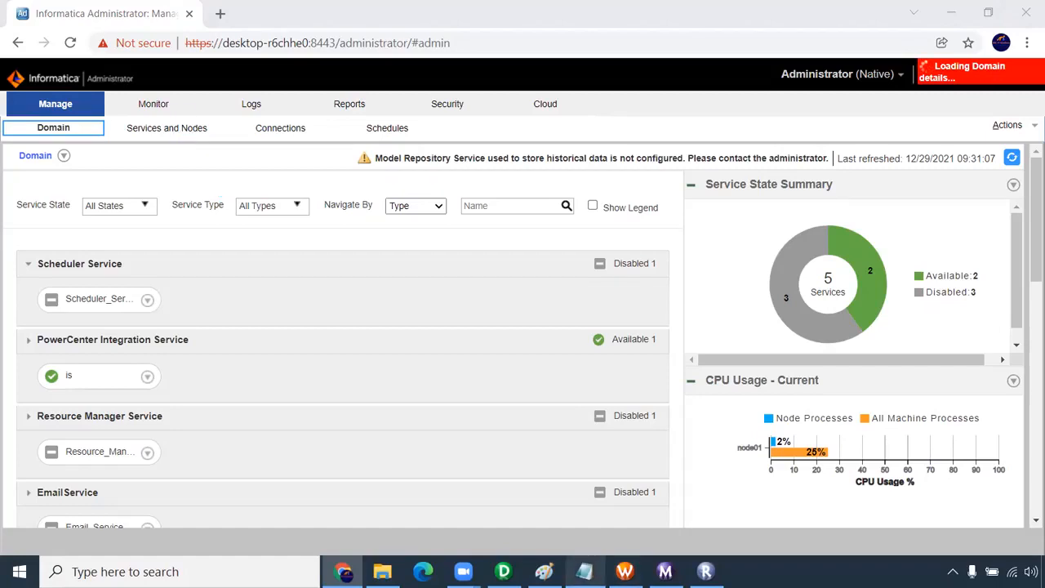
Step: Close the dim_cust.sql Notepad window and open the deployment folder in File Explorer
{"action": "left_click", "coordinate": [585, 571]}
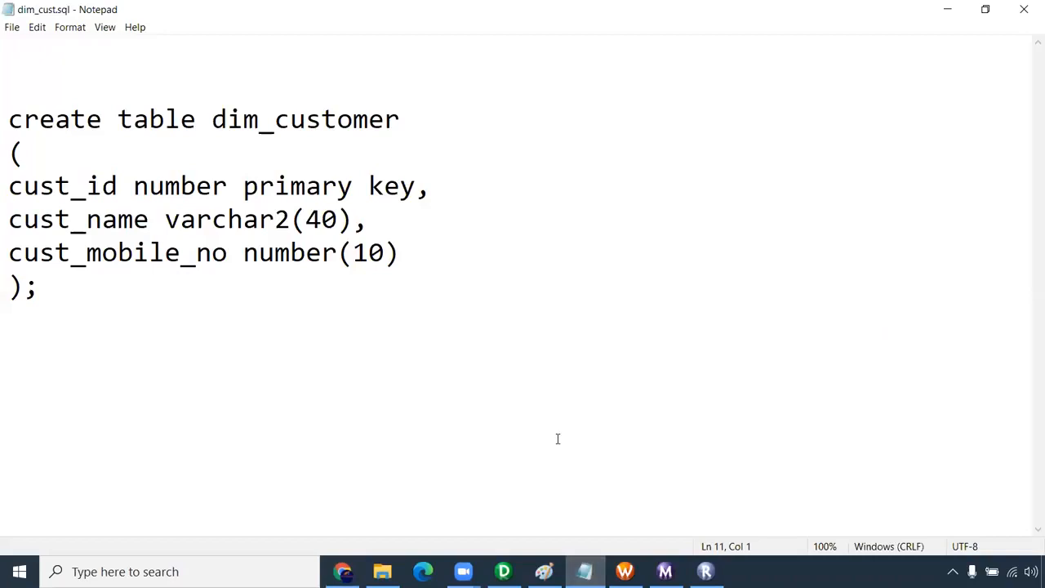
{"action": "left_click", "coordinate": [1026, 10]}
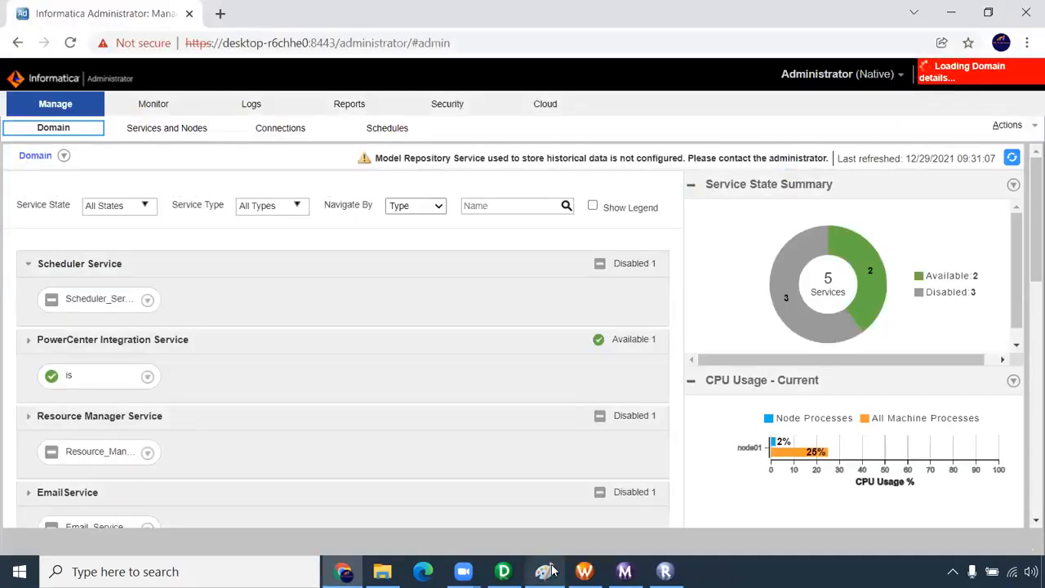
{"action": "mouse_move", "coordinate": [548, 570]}
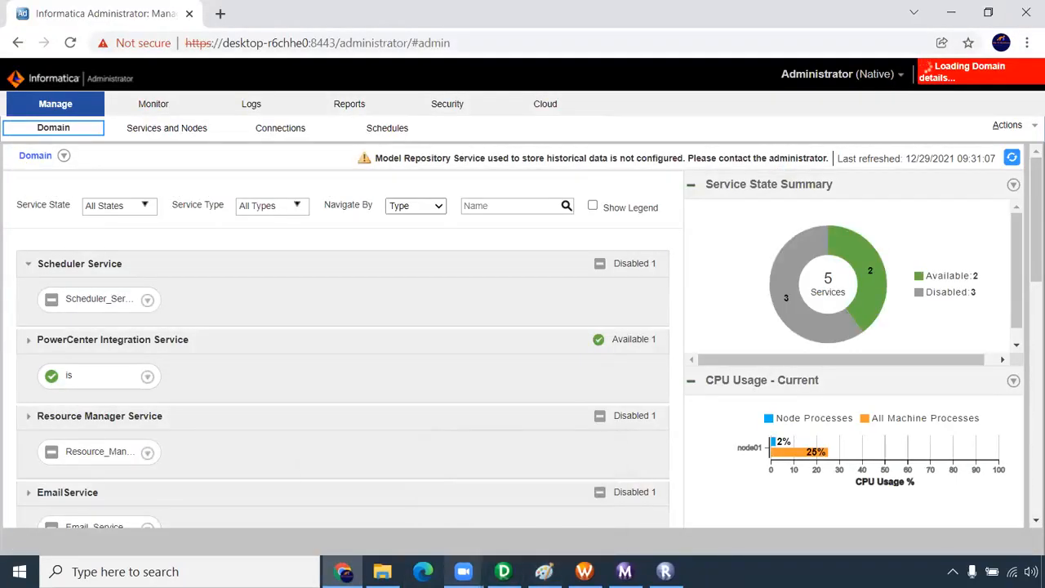
{"action": "left_click", "coordinate": [382, 571]}
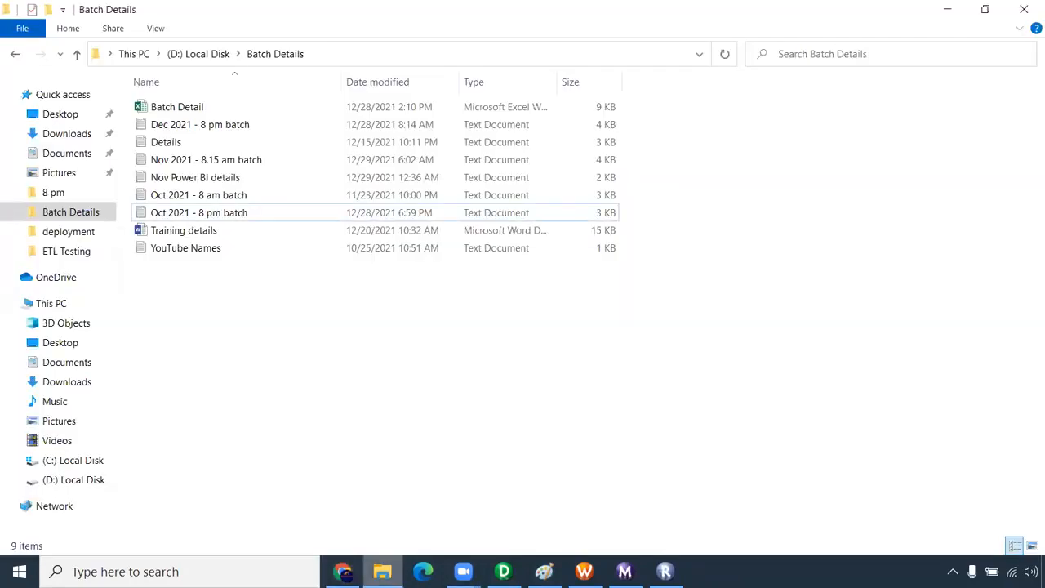
{"action": "left_click", "coordinate": [191, 57]}
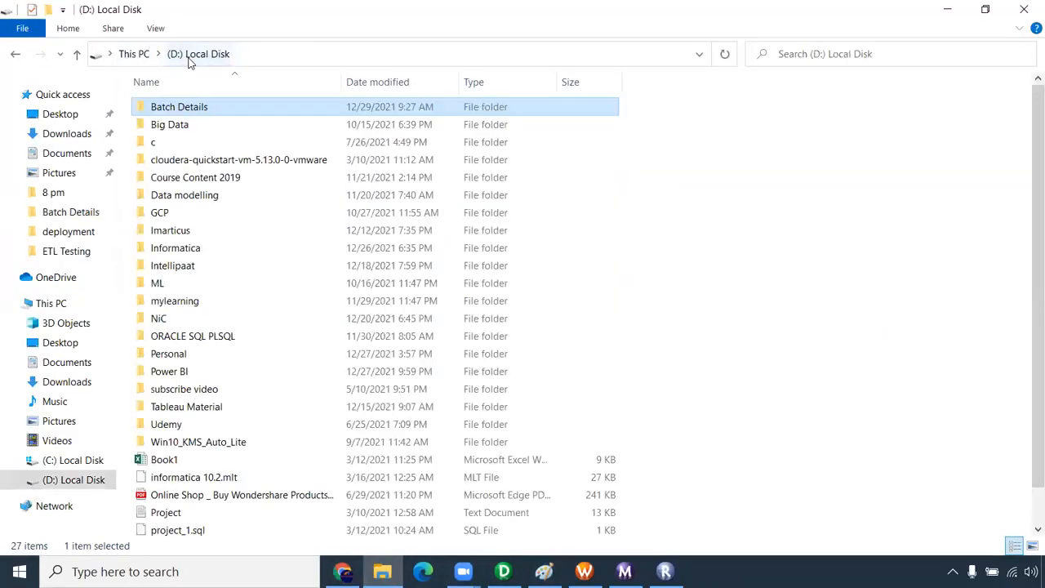
{"action": "left_click", "coordinate": [81, 234]}
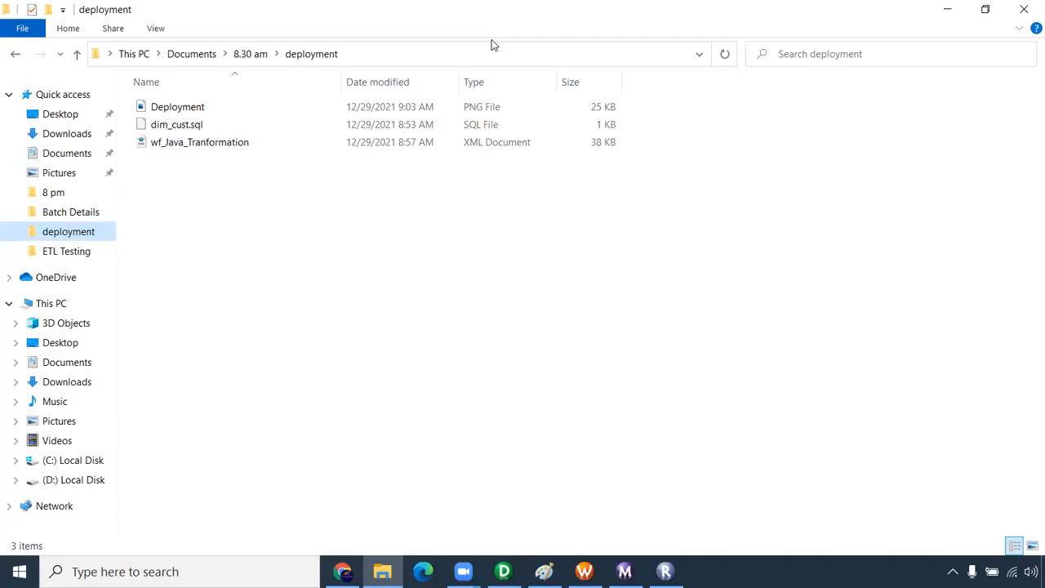
Step: Switch from File Explorer to PowerCenter Designer's m_unconntlkp mapping with its two lookups
{"action": "key", "text": "alt+Tab"}
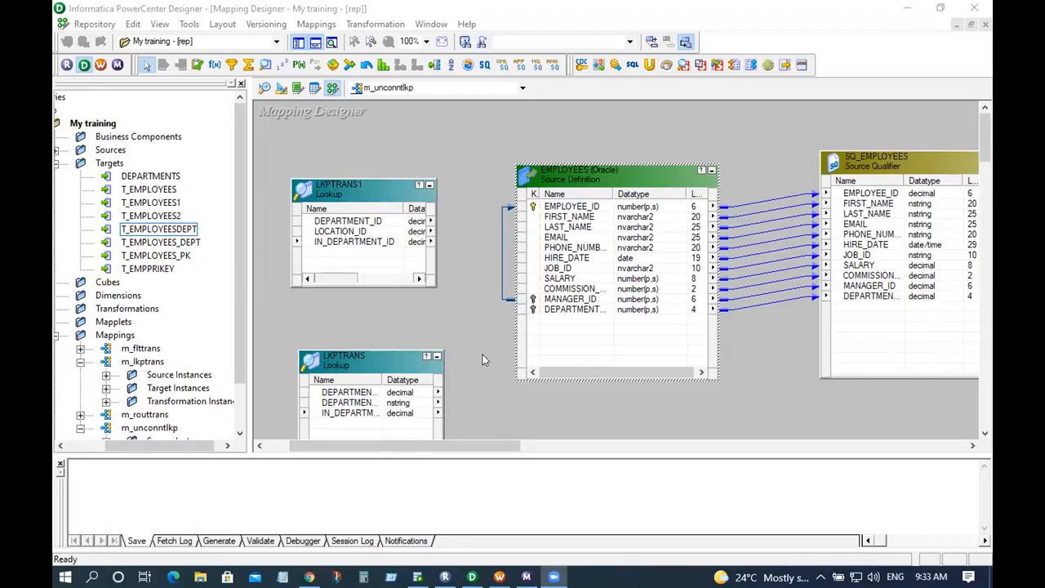
Step: Scroll through the m_unconntlkp mapping, then bring up Workflow Monitor showing s_m_unconntlkp Failed
{"action": "left_click_drag", "start_coordinate": [489, 447], "coordinate": [516, 447]}
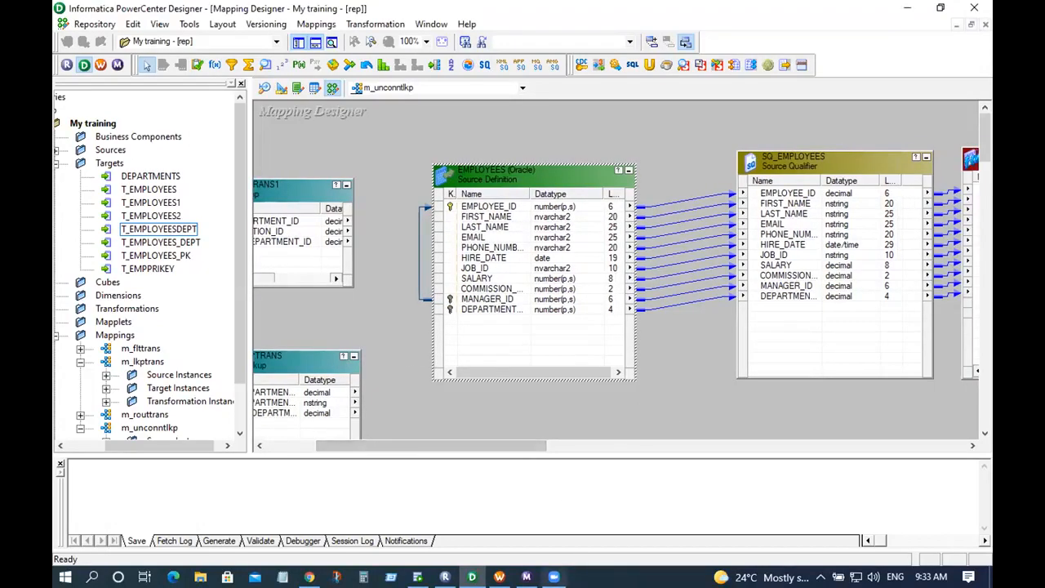
{"action": "left_click", "coordinate": [526, 576]}
{"action": "left_click", "coordinate": [410, 156]}
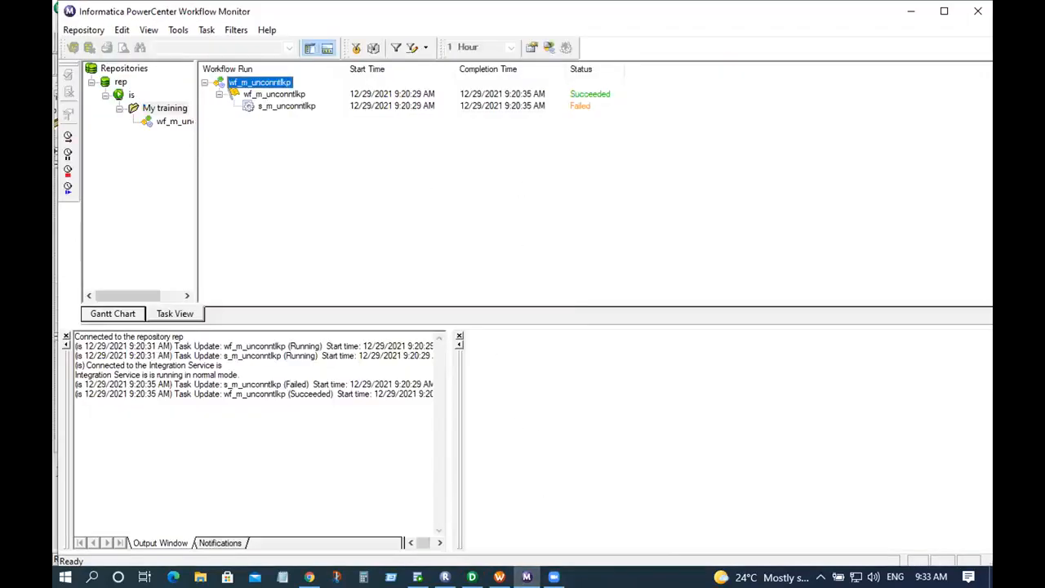
{"action": "left_click", "coordinate": [500, 576]}
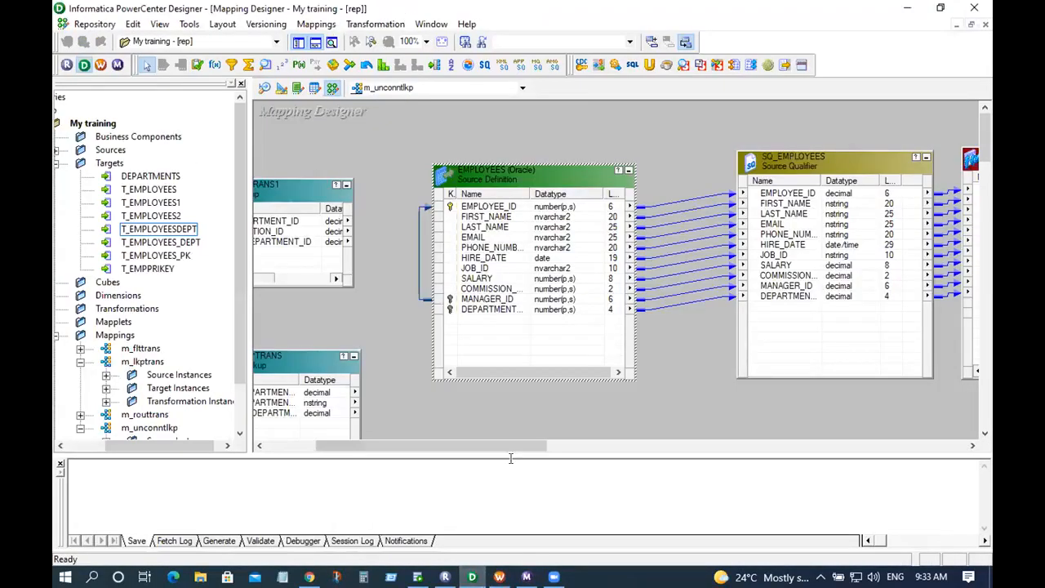
{"action": "scroll", "coordinate": [571, 448], "scroll_direction": "right", "scroll_amount": 5}
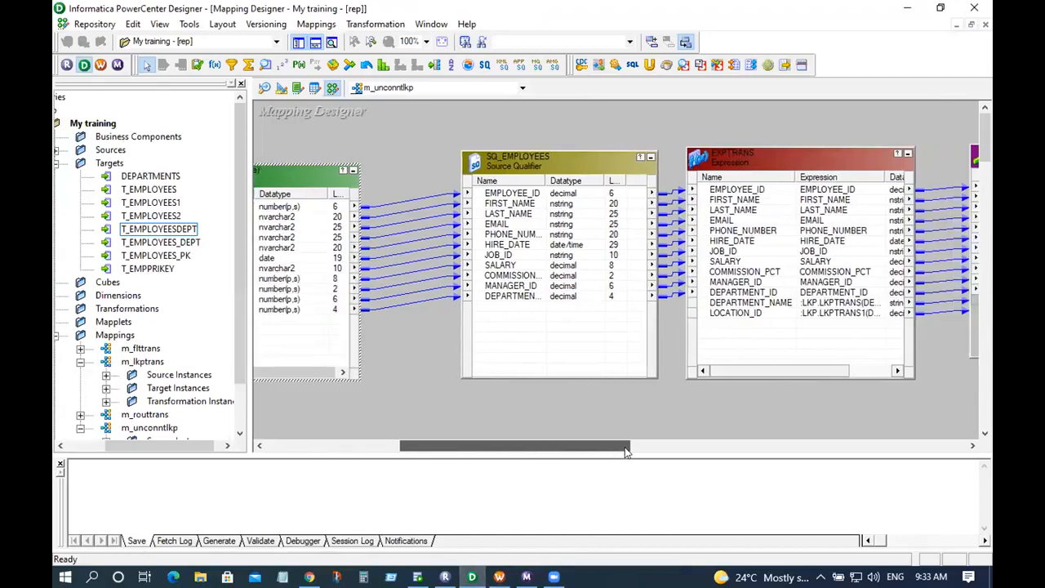
{"action": "left_click_drag", "start_coordinate": [637, 452], "coordinate": [694, 452]}
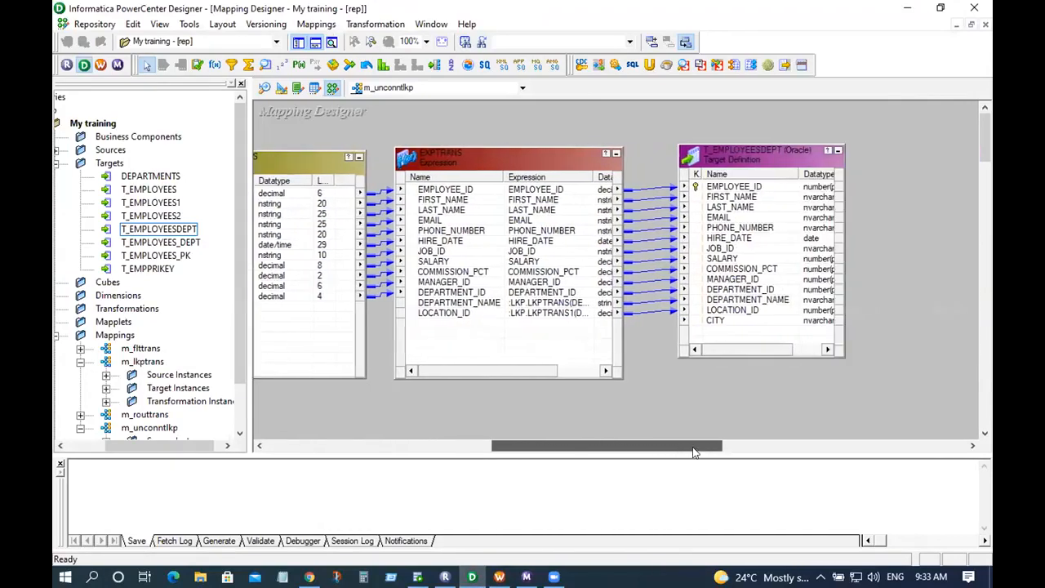
{"action": "scroll", "coordinate": [693, 452], "scroll_direction": "right", "scroll_amount": 1}
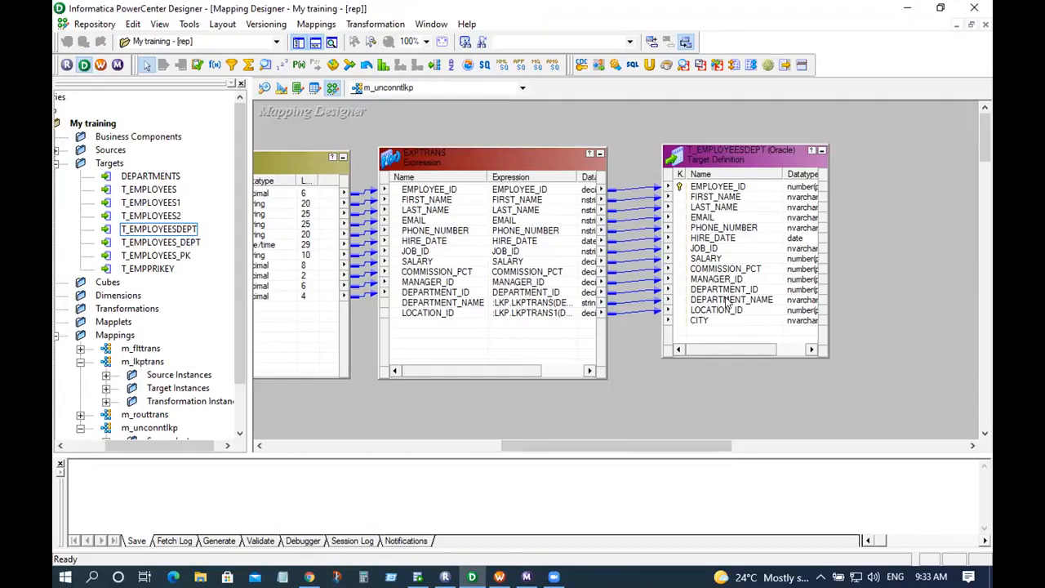
{"action": "left_click_drag", "start_coordinate": [697, 448], "coordinate": [465, 448]}
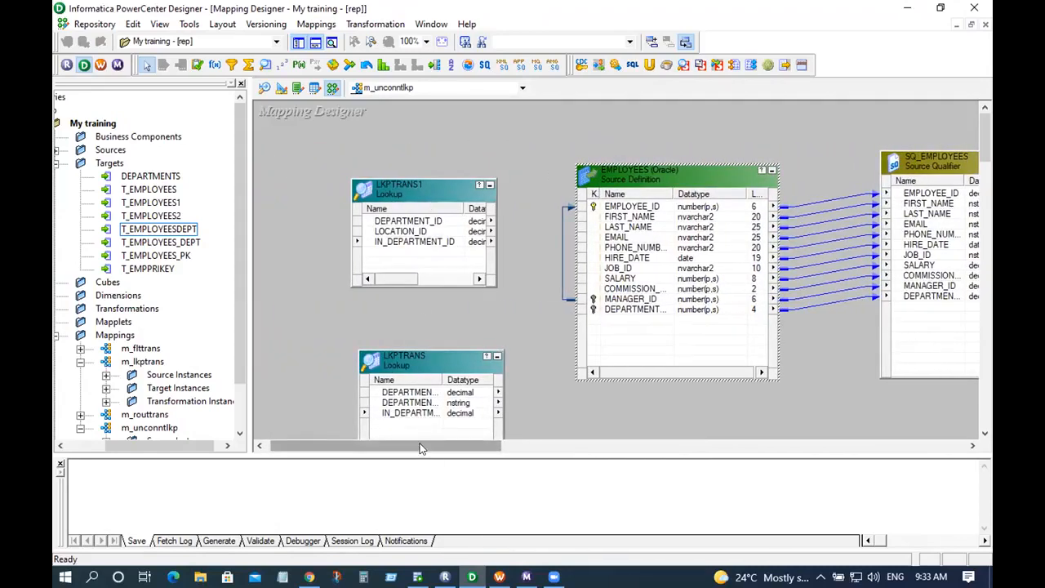
{"action": "left_click_drag", "start_coordinate": [420, 448], "coordinate": [461, 448]}
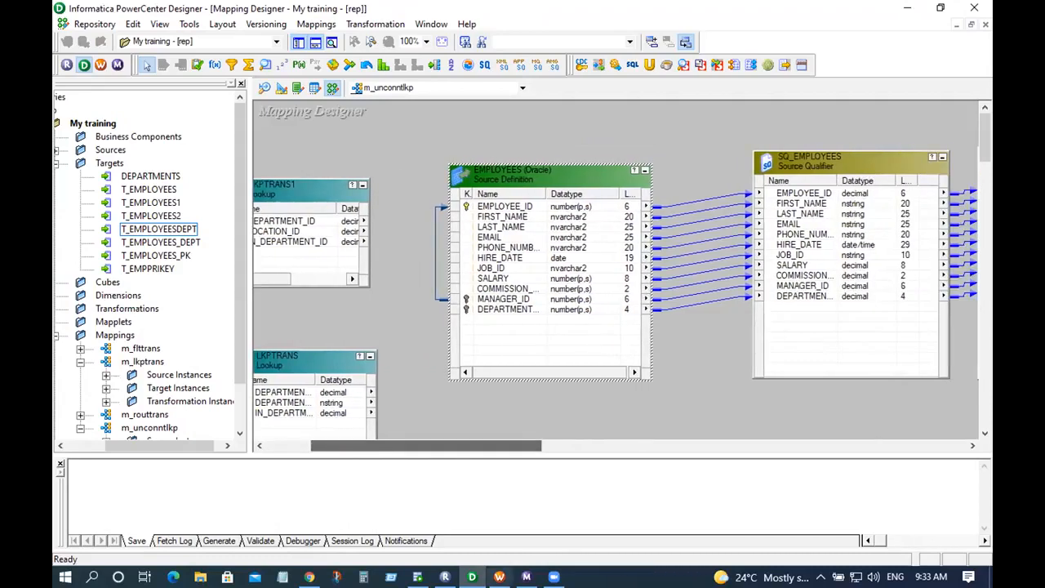
{"action": "left_click", "coordinate": [528, 512]}
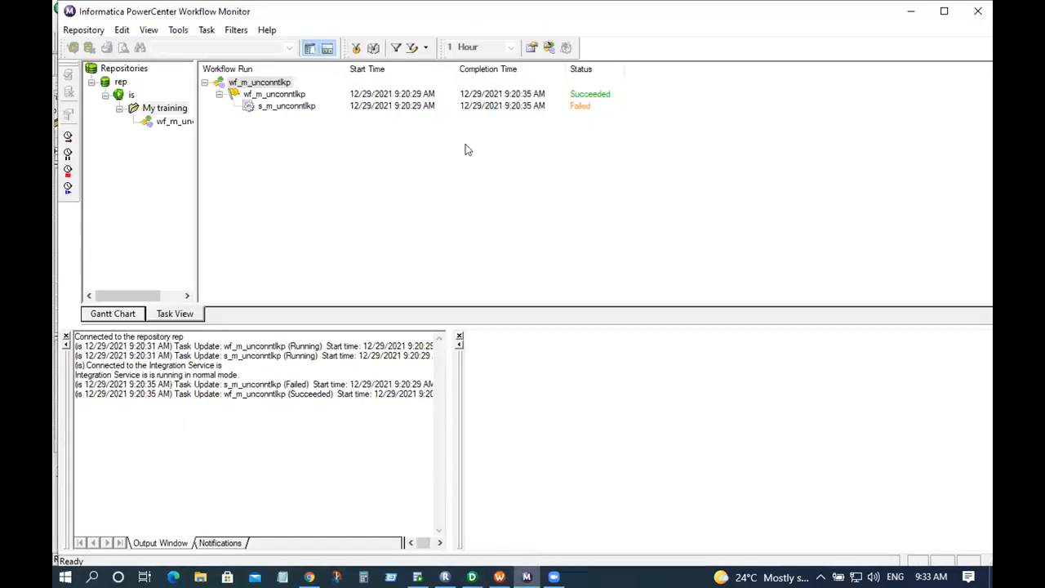
Step: Try to fetch the session log for s_m_unconntlkp and dismiss the fetch error
{"action": "right_click", "coordinate": [290, 107]}
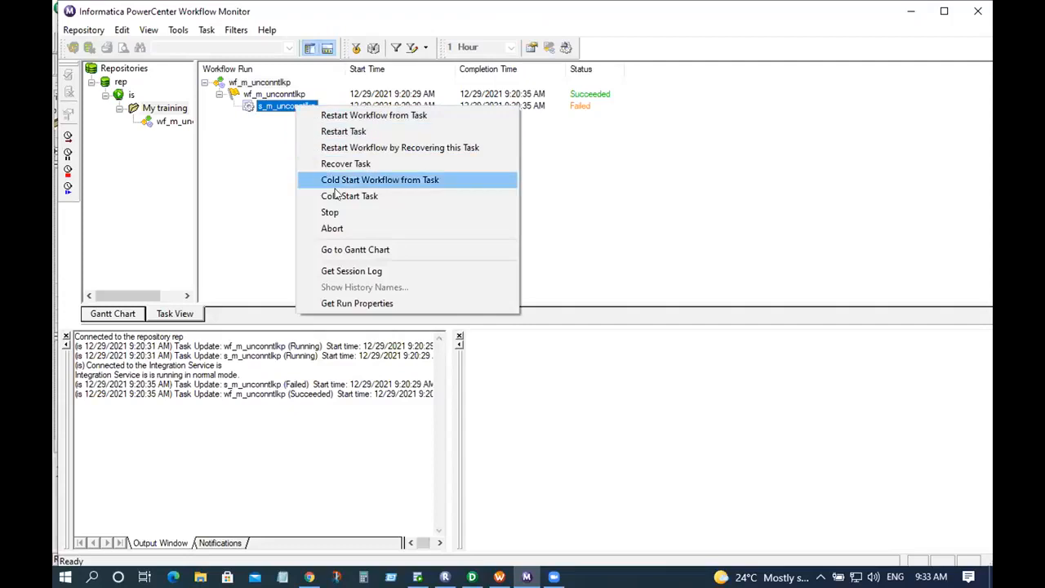
{"action": "left_click", "coordinate": [364, 272]}
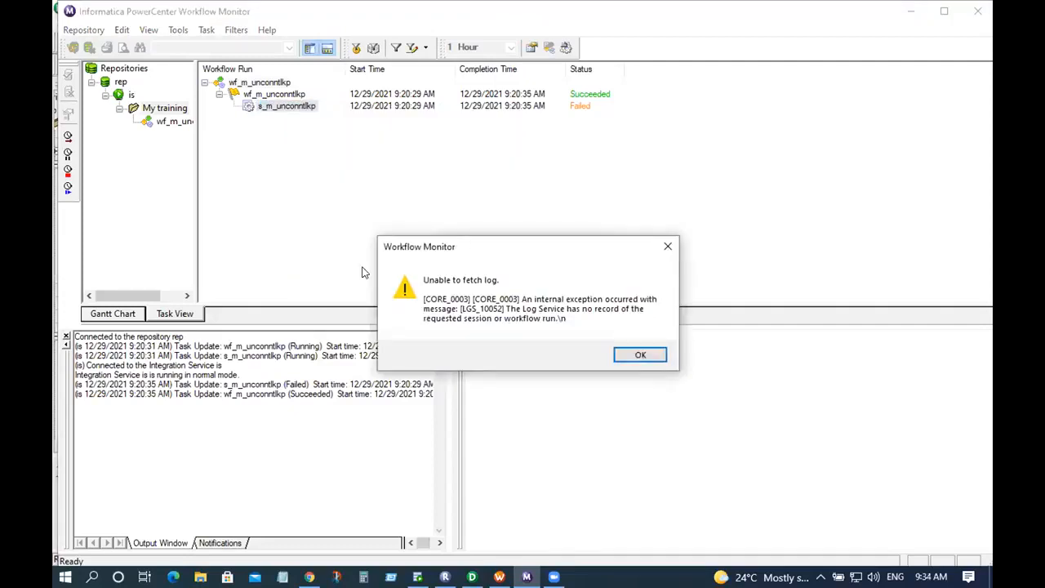
{"action": "left_click", "coordinate": [629, 356]}
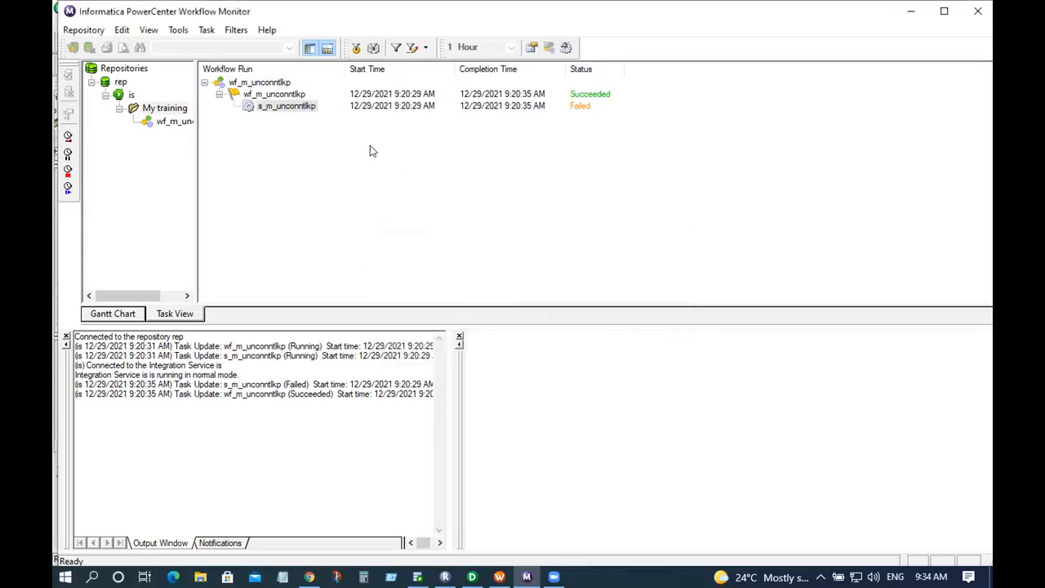
Step: Read the failed run's Task Details showing error TM_6190 about the Lookup connection
{"action": "right_click", "coordinate": [307, 107]}
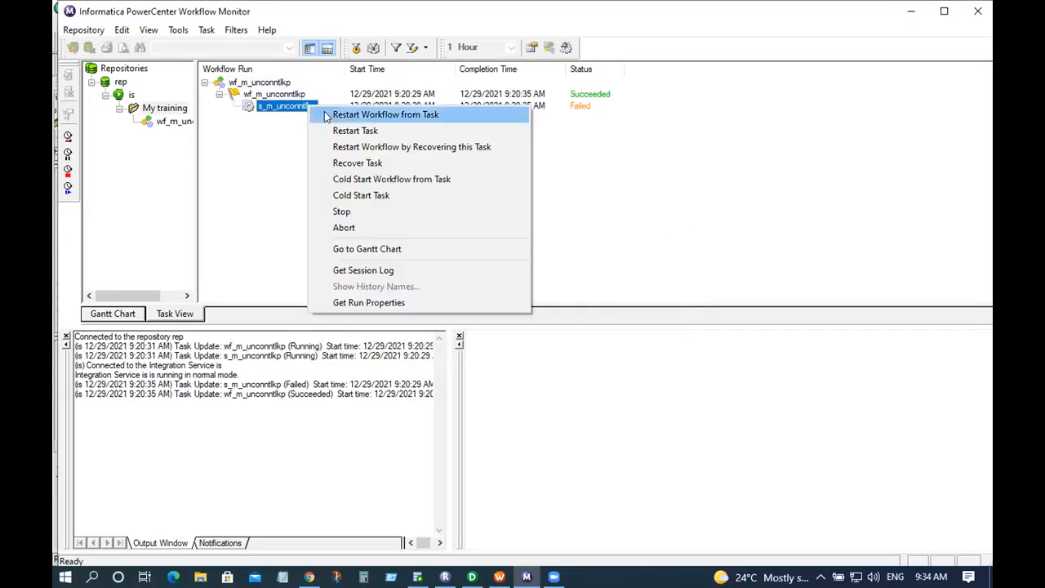
{"action": "left_click", "coordinate": [365, 303]}
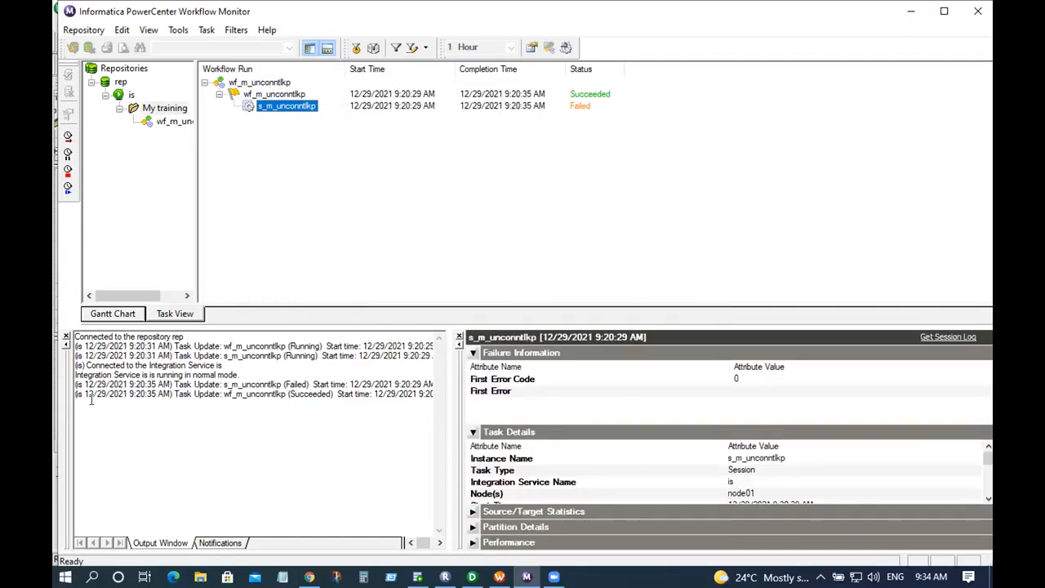
{"action": "left_click", "coordinate": [67, 337]}
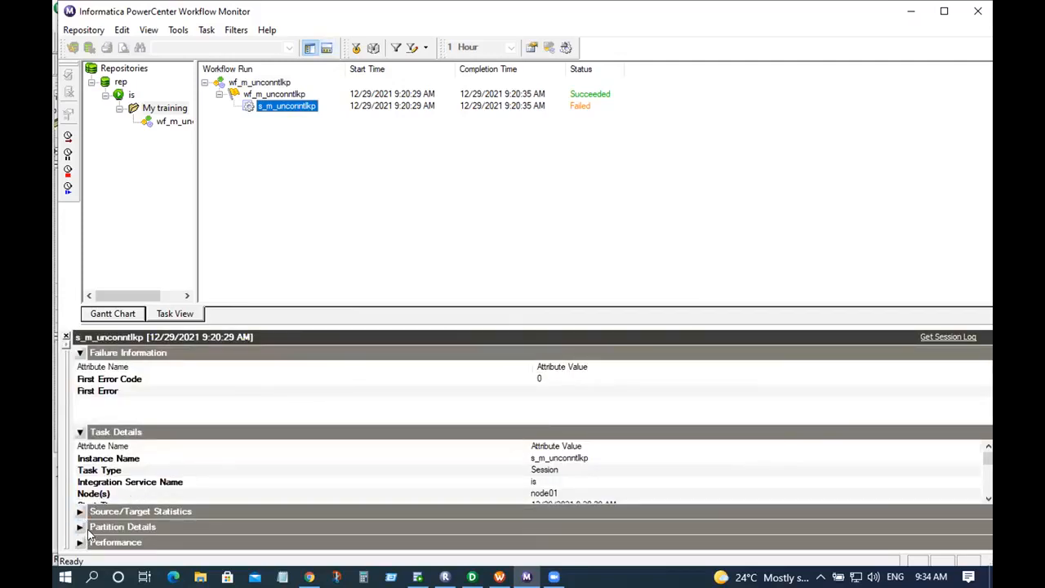
{"action": "left_click", "coordinate": [79, 431]}
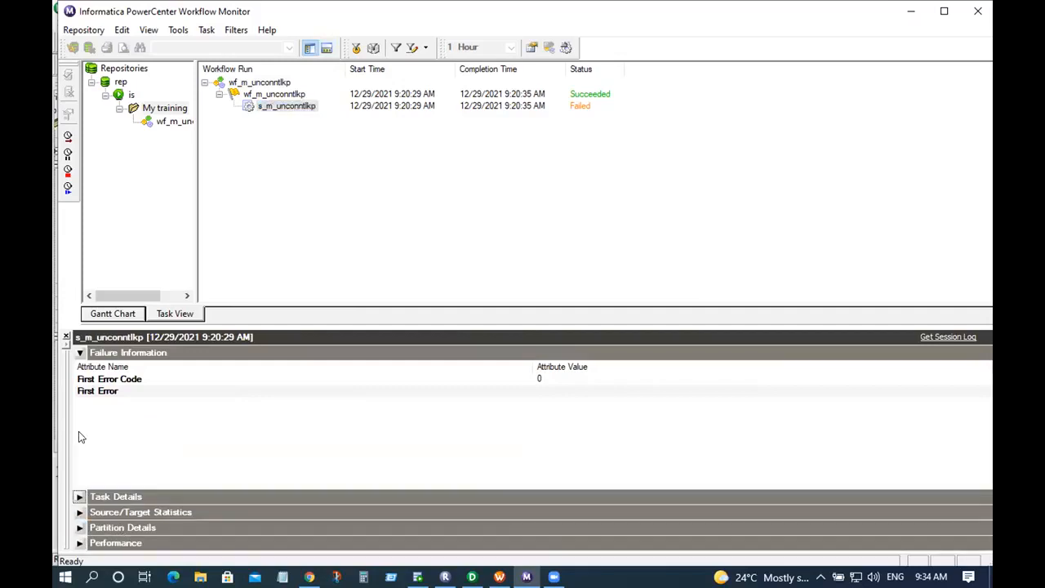
{"action": "left_click", "coordinate": [80, 496]}
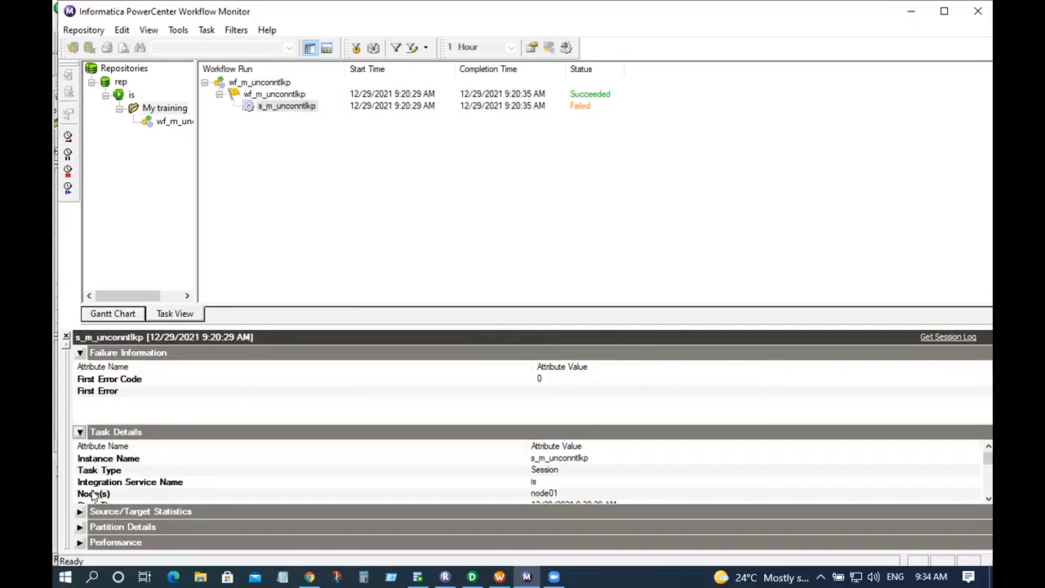
{"action": "scroll", "coordinate": [159, 461], "scroll_direction": "down", "scroll_amount": 1}
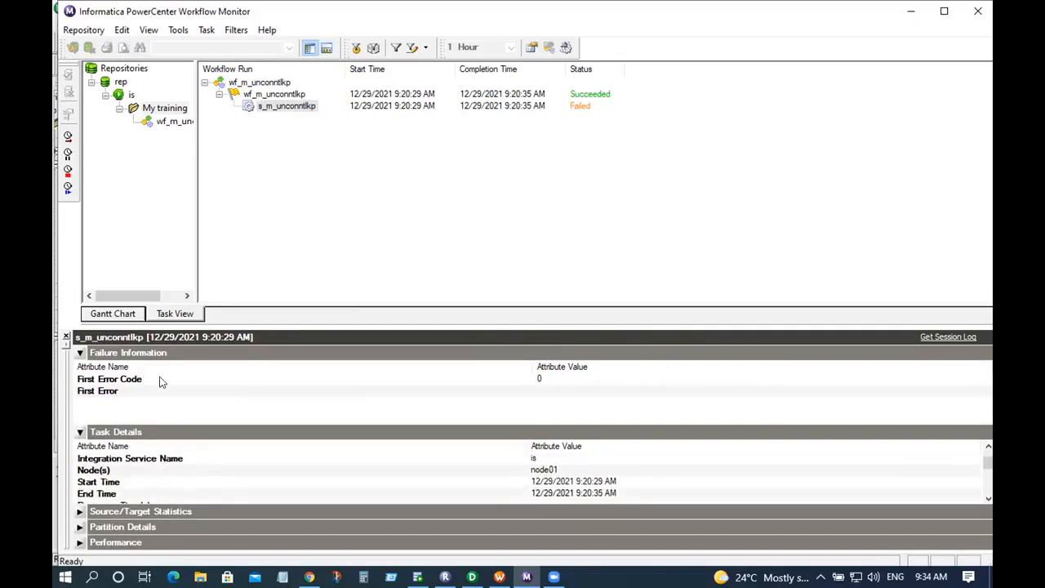
{"action": "left_click", "coordinate": [81, 353]}
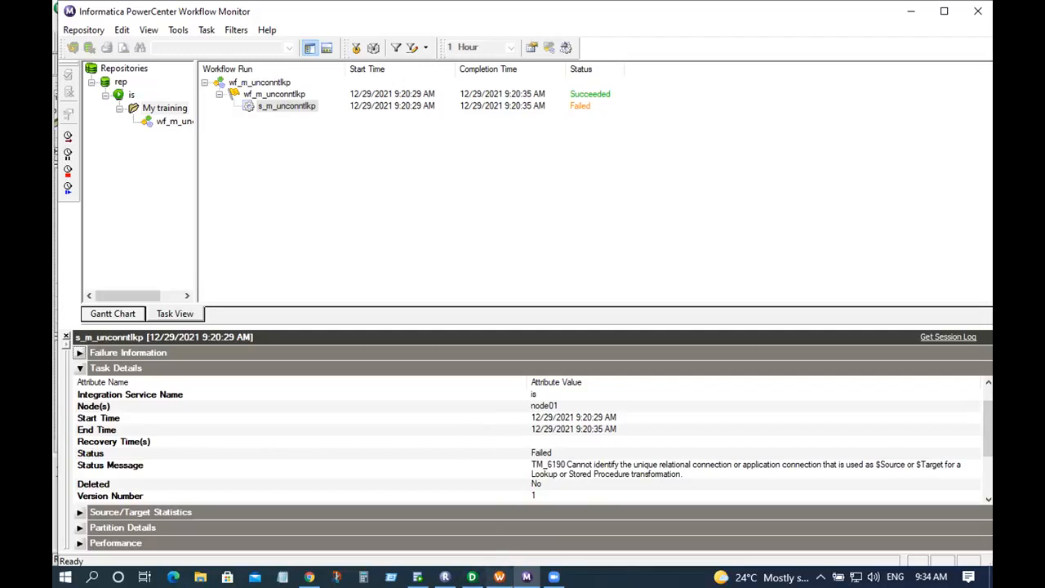
{"action": "left_click", "coordinate": [499, 576]}
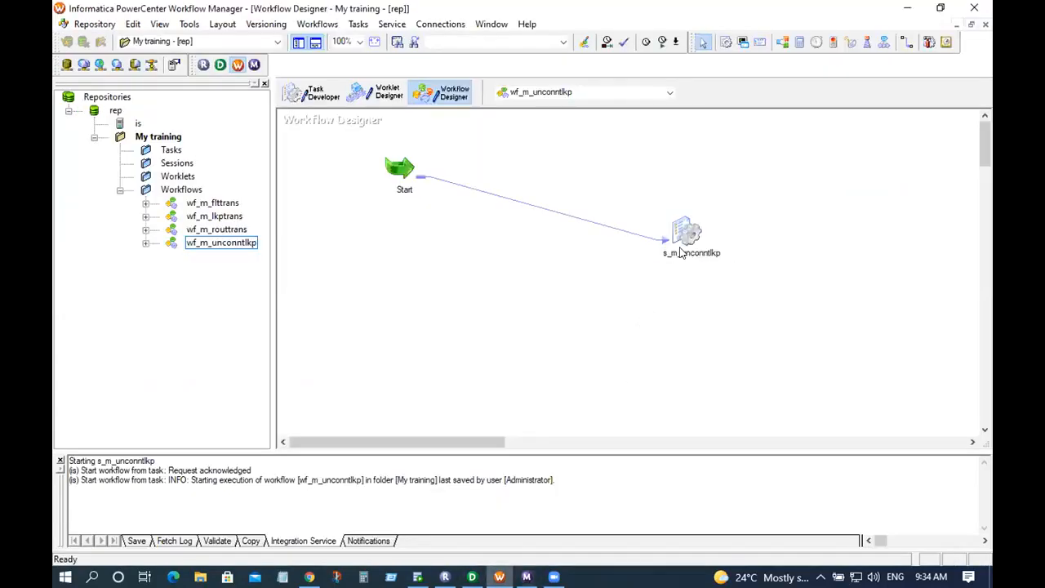
Step: In the s_m_unconntlkp session's Mapping settings, set the LKPTRANS lookup connection to Oracle_Src
{"action": "right_click", "coordinate": [683, 228]}
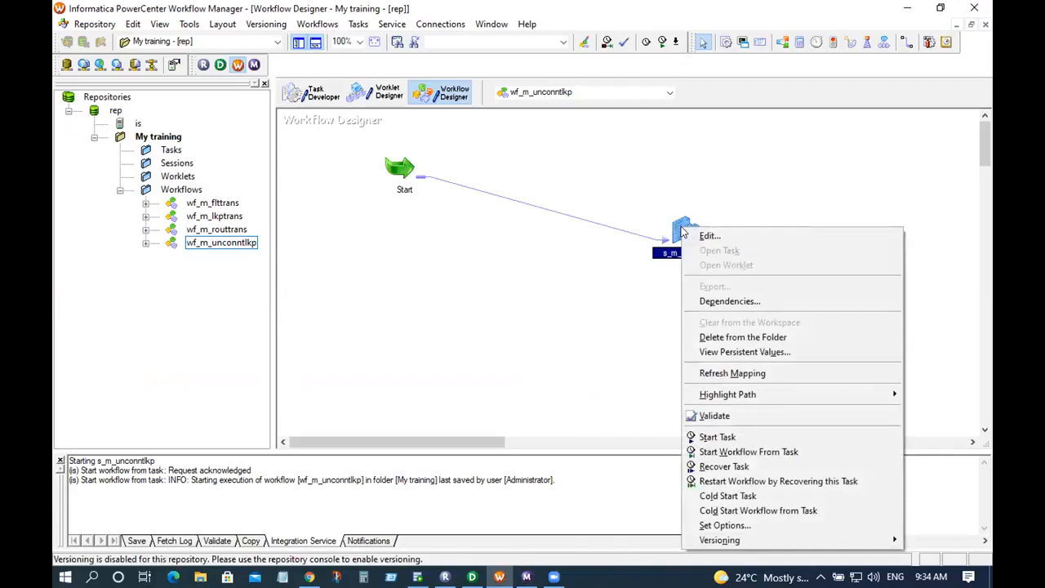
{"action": "left_click", "coordinate": [693, 235]}
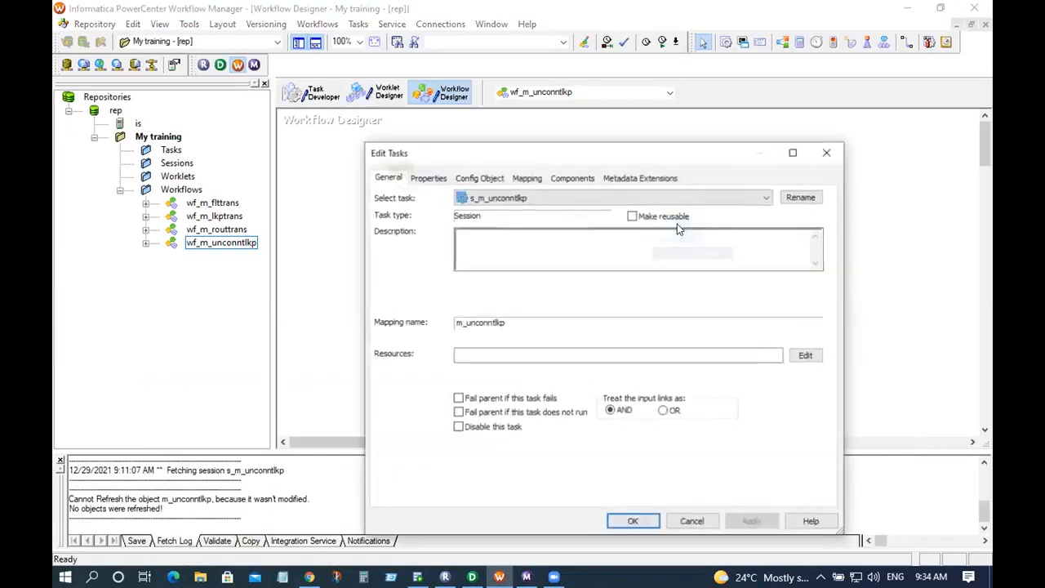
{"action": "left_click", "coordinate": [527, 178]}
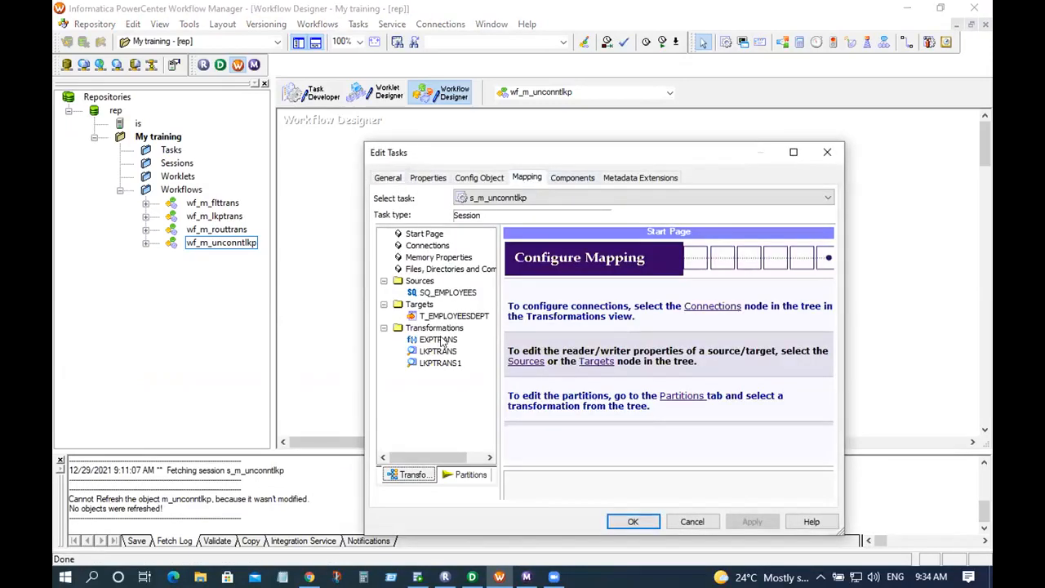
{"action": "left_click", "coordinate": [443, 293]}
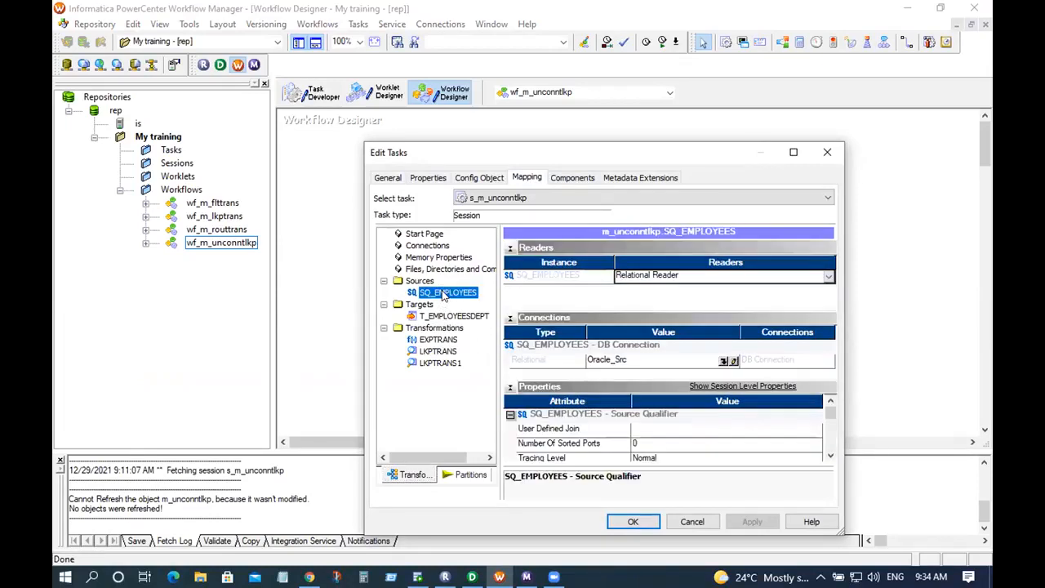
{"action": "left_click", "coordinate": [445, 351]}
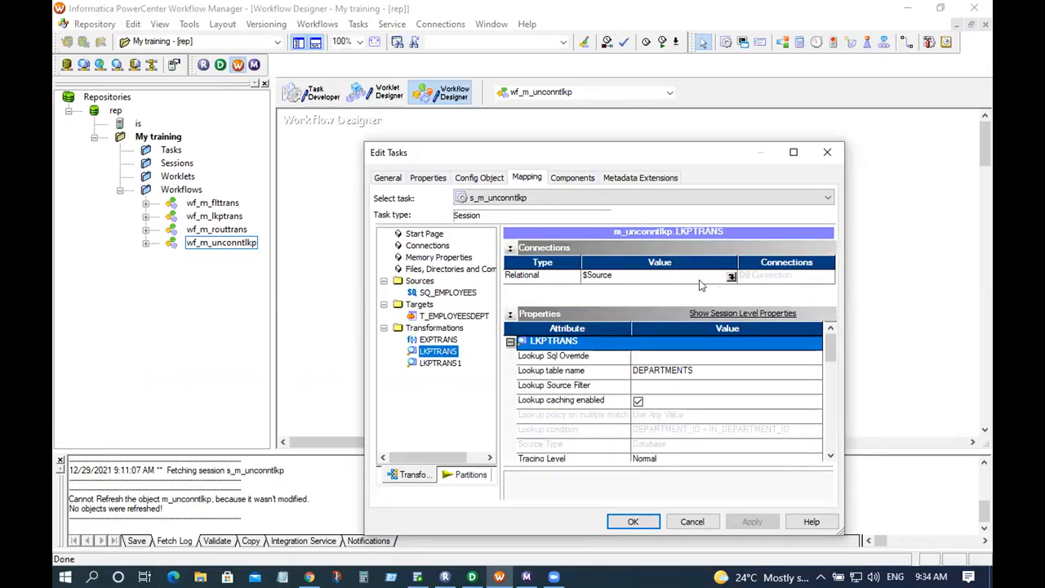
{"action": "left_click", "coordinate": [730, 278]}
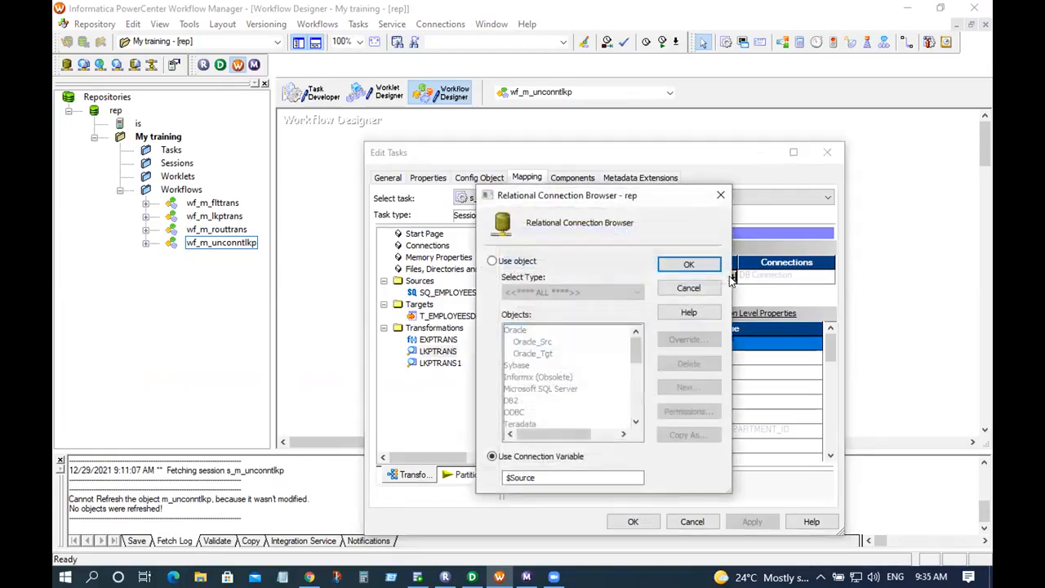
{"action": "left_click", "coordinate": [492, 261]}
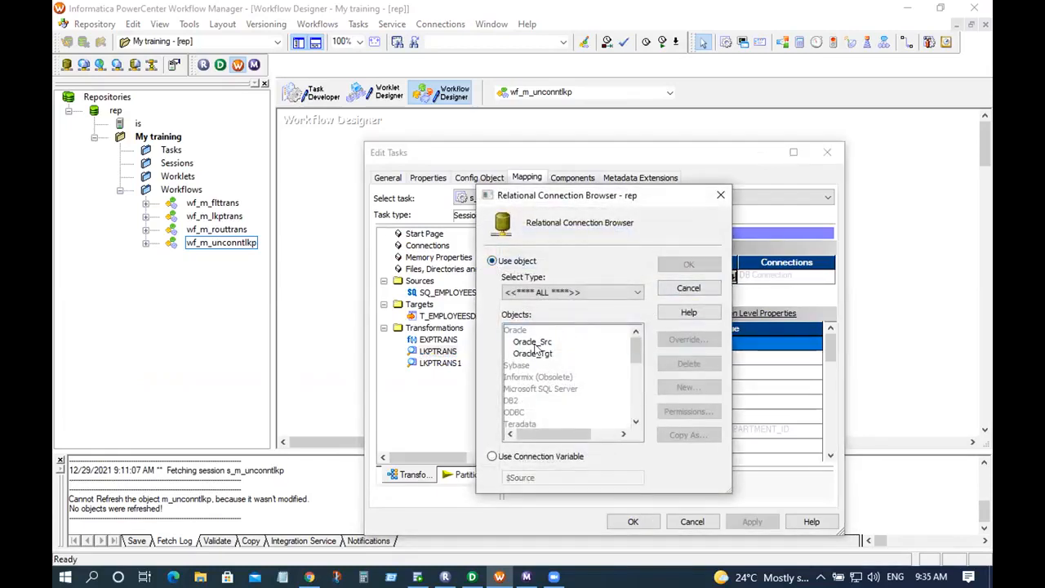
{"action": "left_click", "coordinate": [533, 342]}
{"action": "left_click", "coordinate": [688, 264]}
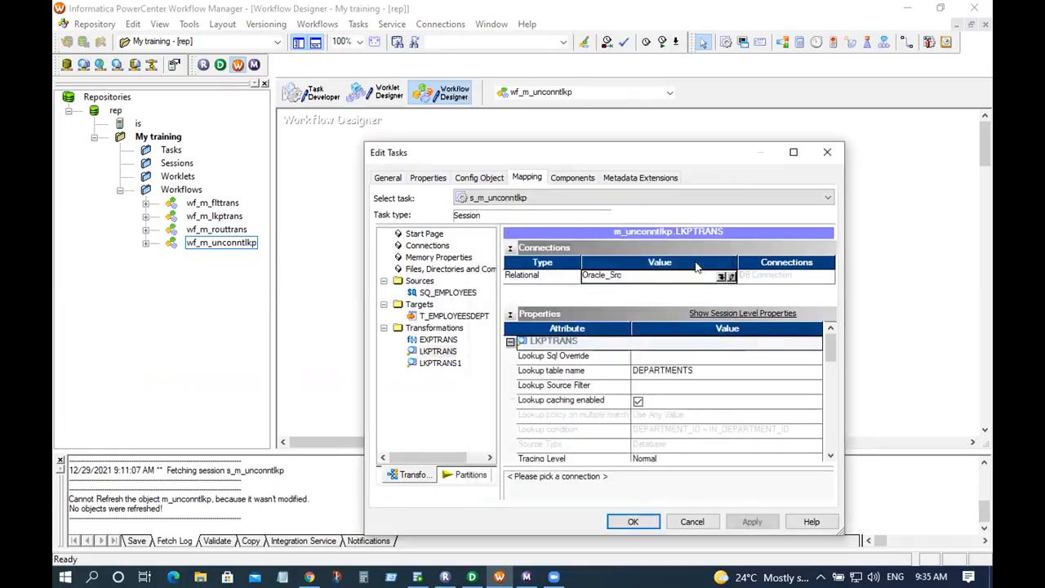
Step: Set the LKPTRANS1 lookup connection to Oracle_Src as well and apply the session changes
{"action": "left_click", "coordinate": [445, 362]}
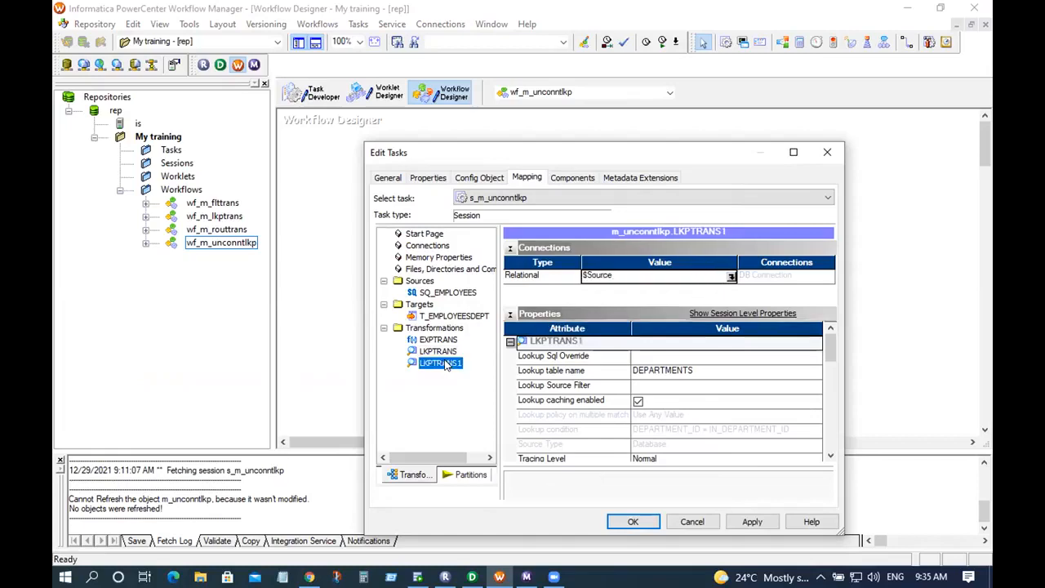
{"action": "left_click", "coordinate": [732, 278]}
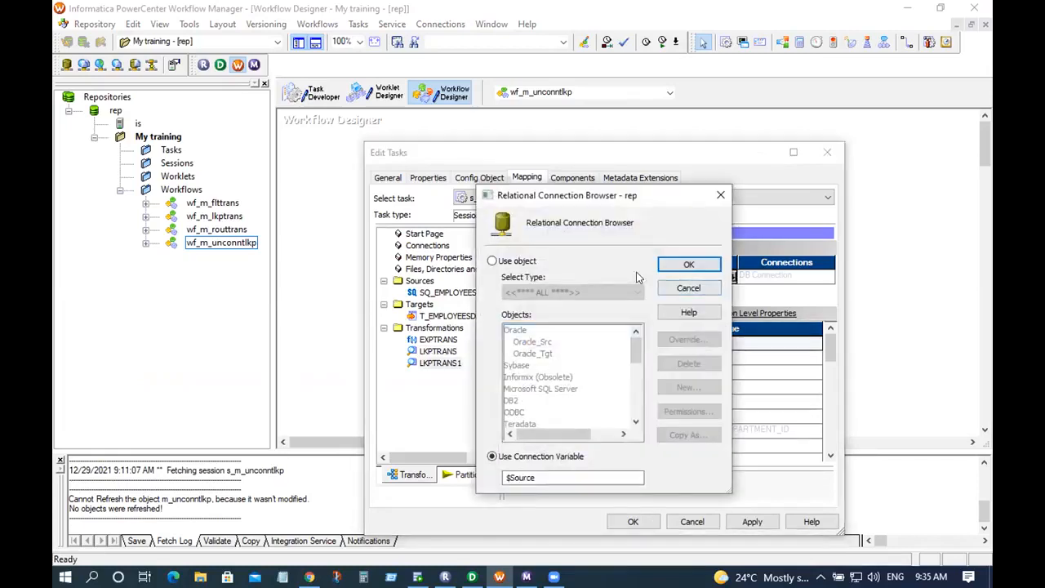
{"action": "left_click", "coordinate": [493, 261]}
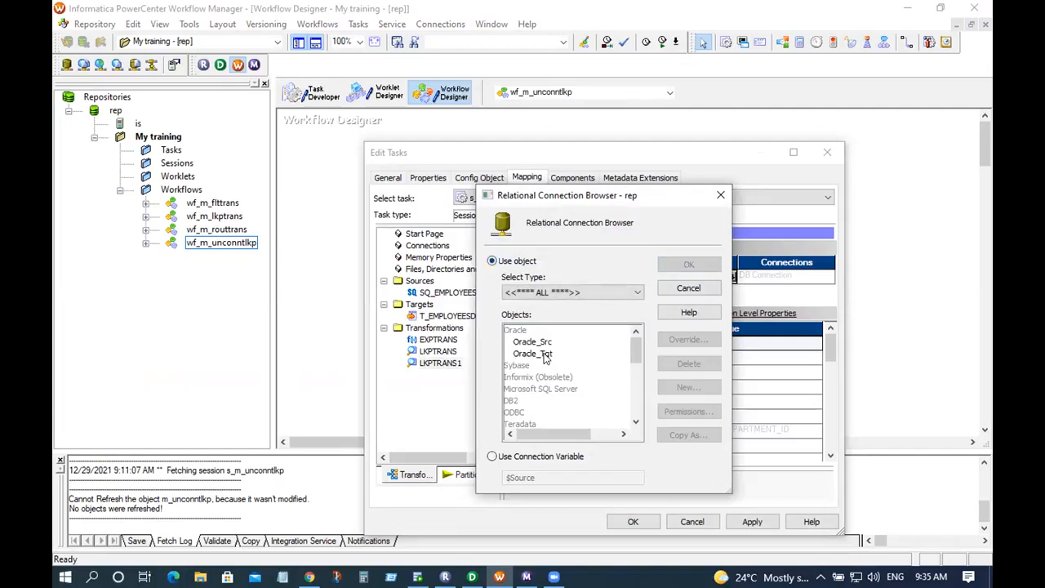
{"action": "left_click", "coordinate": [532, 341]}
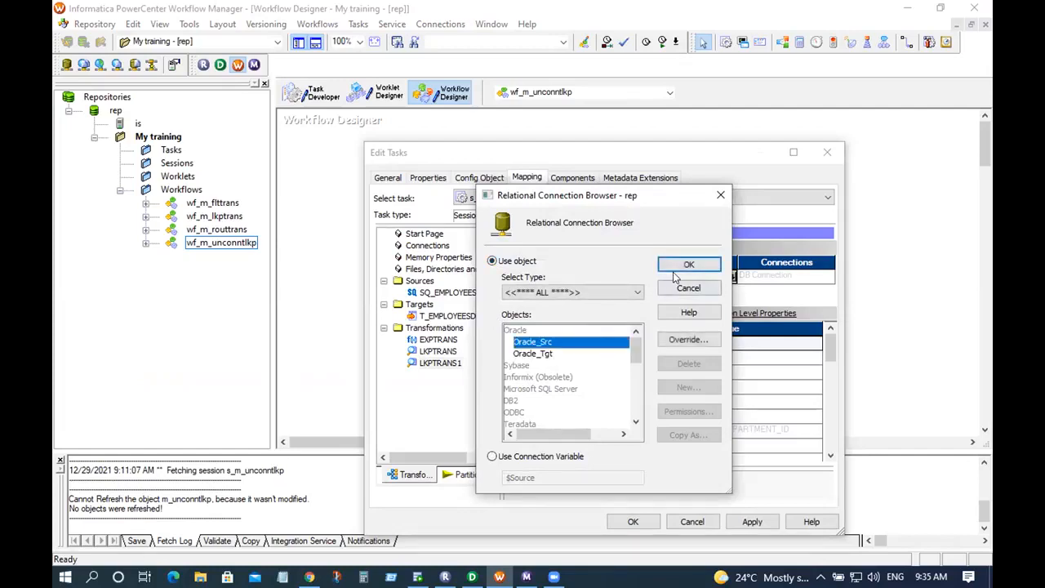
{"action": "left_click", "coordinate": [688, 263]}
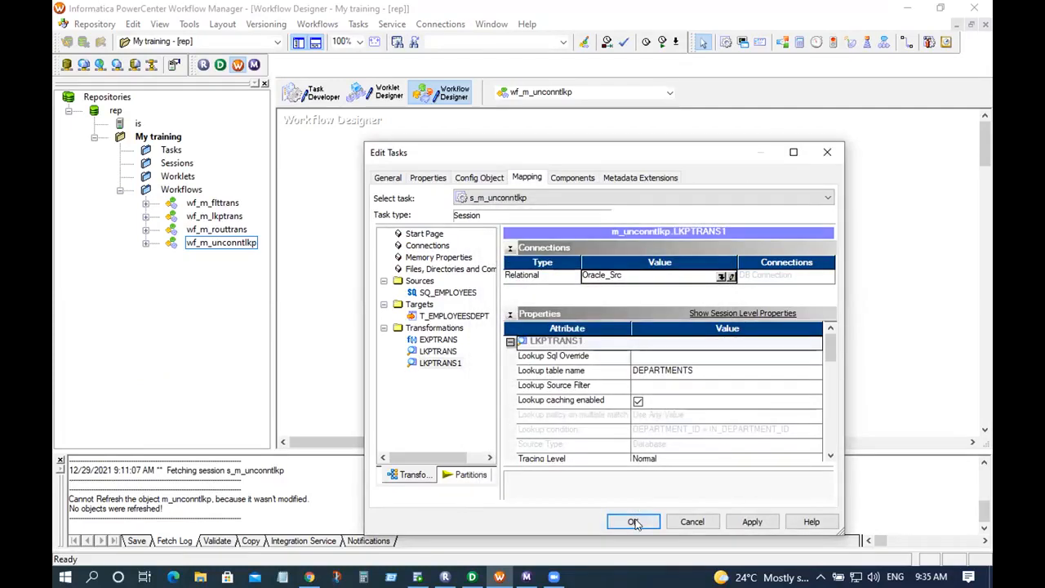
{"action": "left_click", "coordinate": [633, 521]}
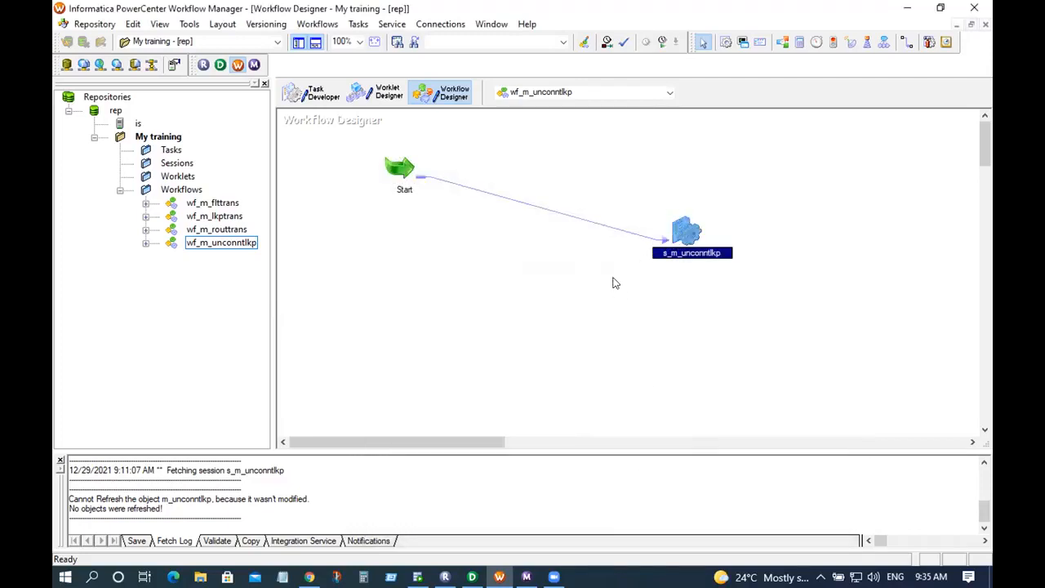
Step: Save wf_m_unconntlkp and rerun it from the s_m_unconntlkp session, which succeeds
{"action": "key", "text": "ctrl+s"}
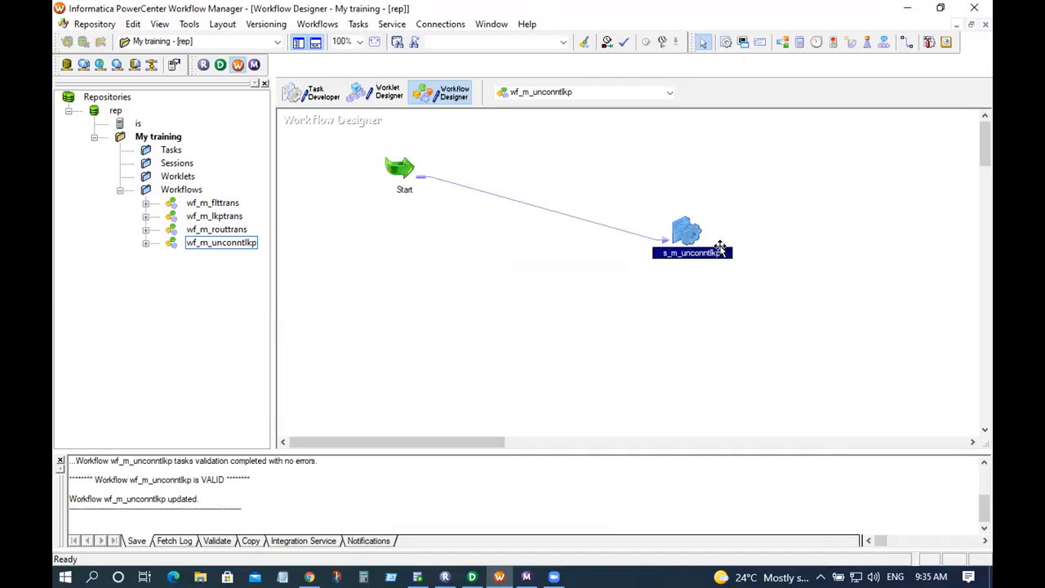
{"action": "right_click", "coordinate": [679, 235]}
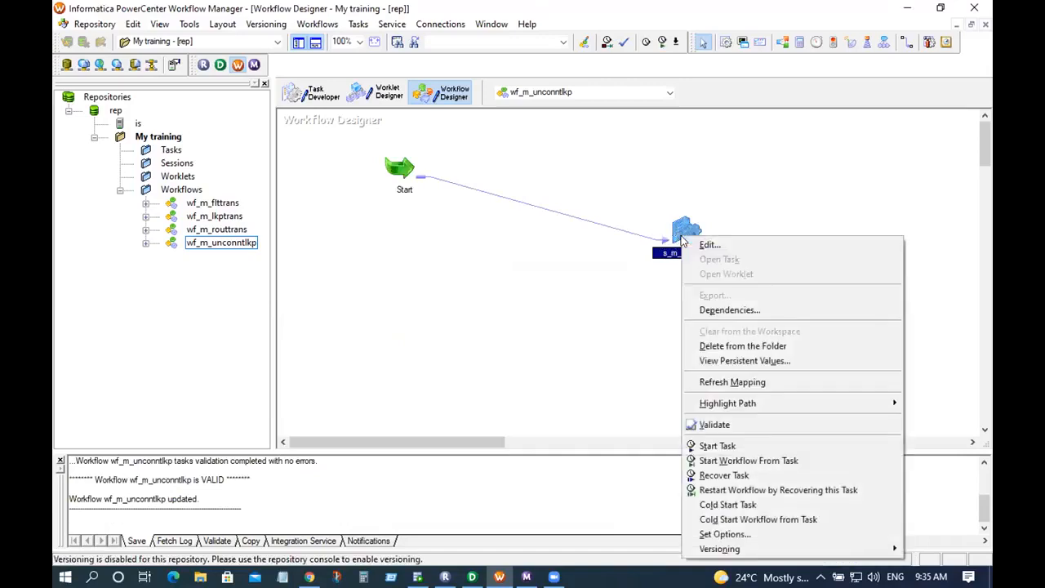
{"action": "left_click", "coordinate": [724, 462]}
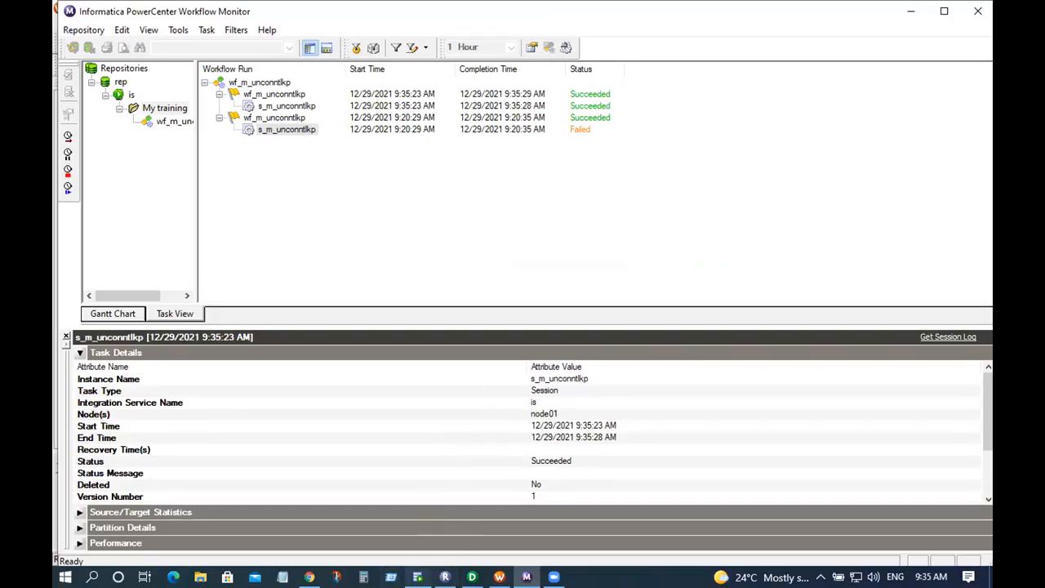
{"action": "left_click", "coordinate": [417, 577]}
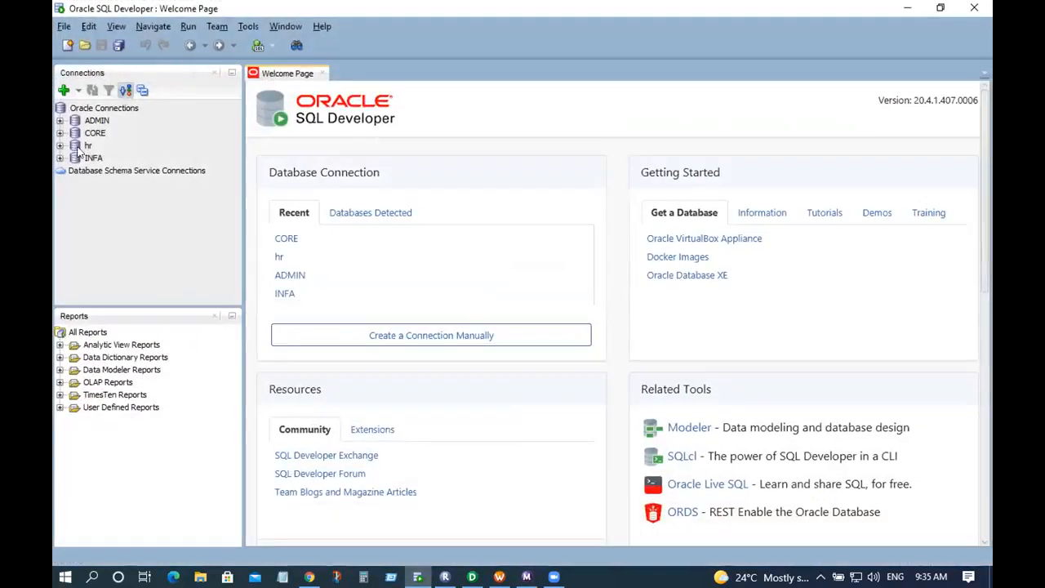
Step: Connect SQL Developer to the CORE database by entering its password, then return to Workflow Monitor
{"action": "left_click", "coordinate": [59, 133]}
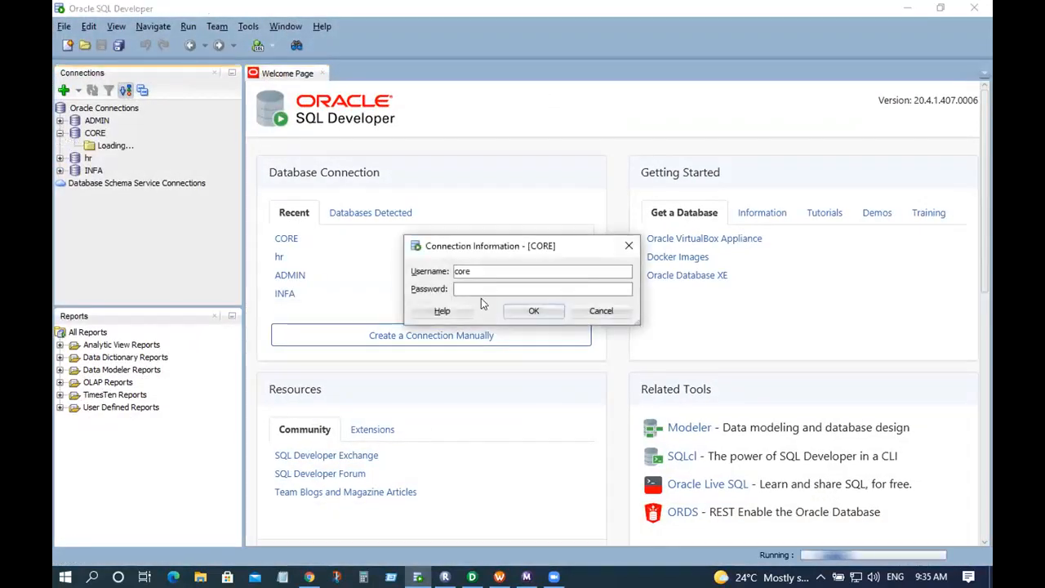
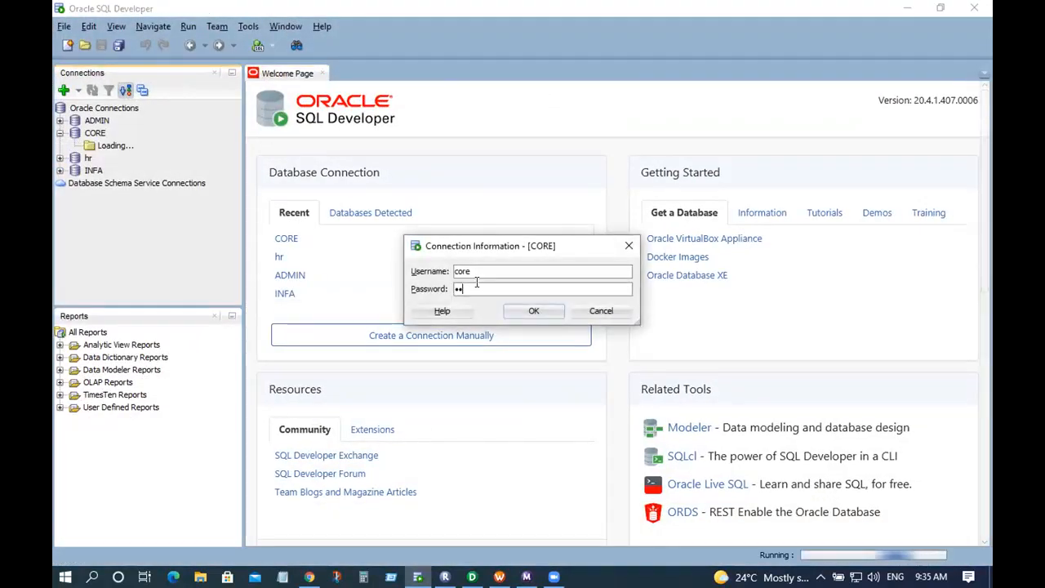
{"action": "left_click", "coordinate": [510, 309]}
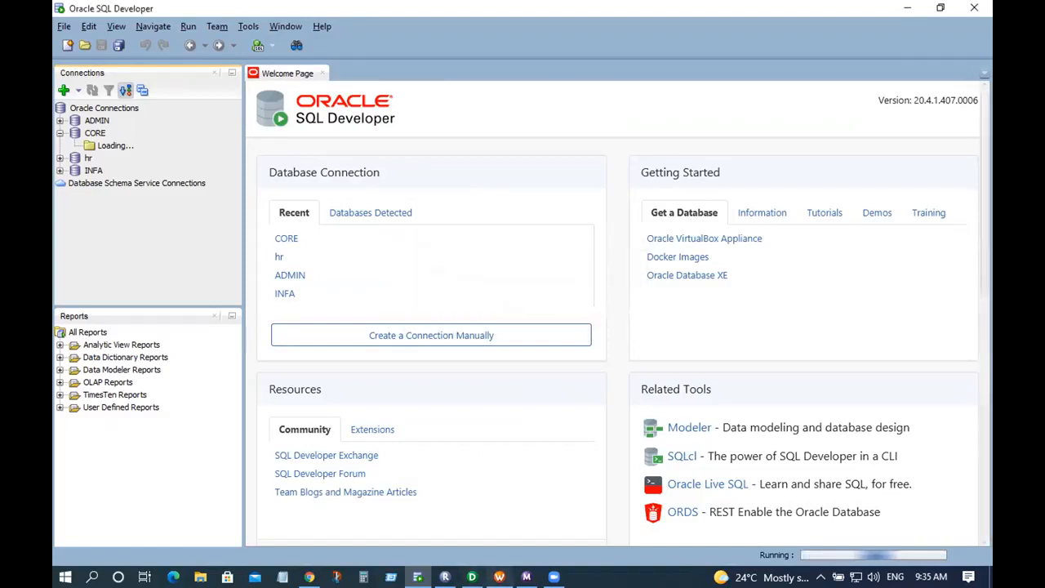
{"action": "left_click", "coordinate": [526, 576]}
{"action": "right_click", "coordinate": [274, 106]}
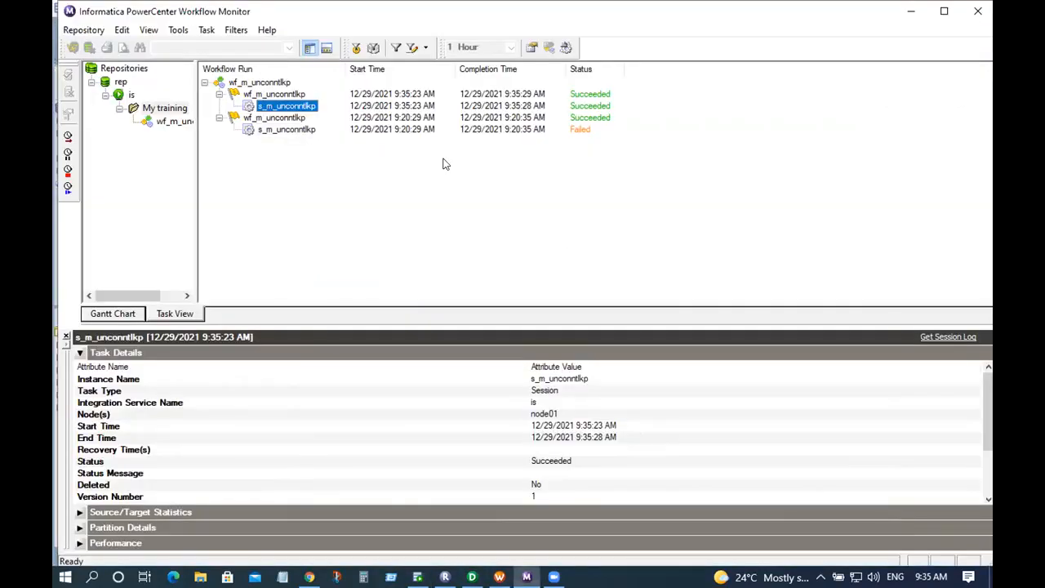
{"action": "left_click", "coordinate": [233, 197]}
{"action": "key", "text": "Down"}
{"action": "key", "text": "Down"}
{"action": "right_click", "coordinate": [315, 131]}
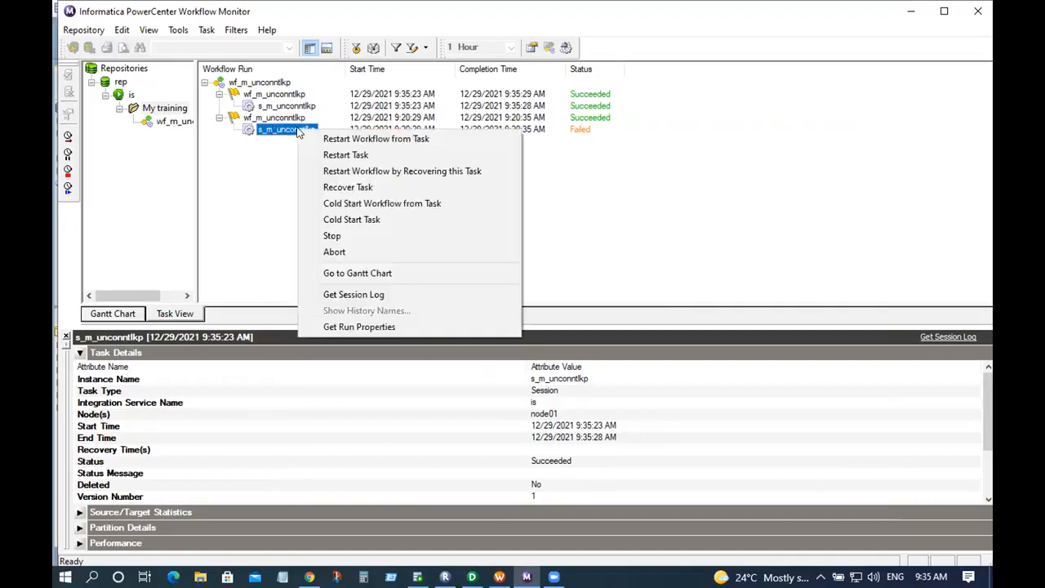
{"action": "left_click", "coordinate": [355, 294]}
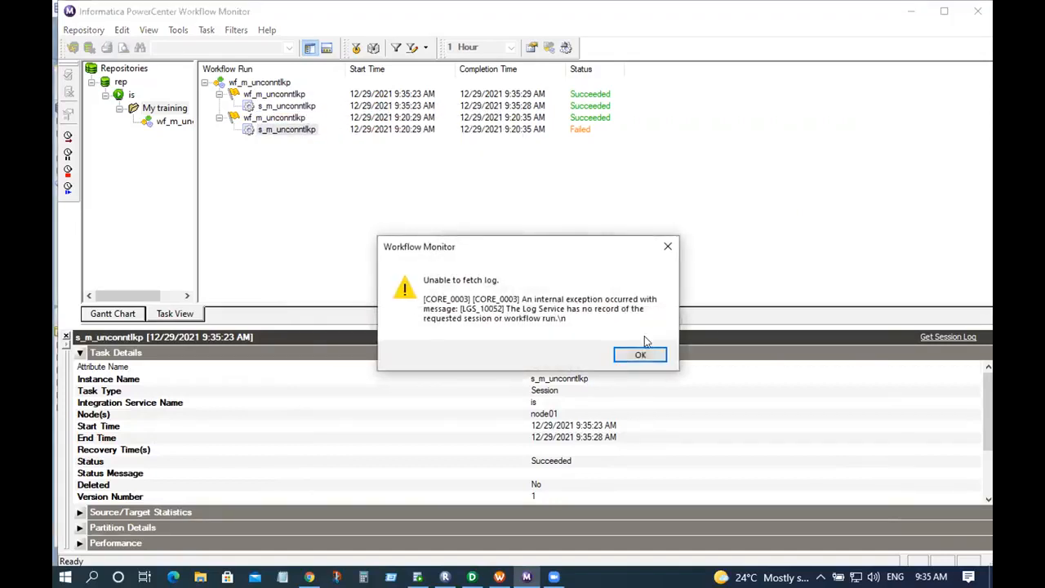
{"action": "left_click", "coordinate": [459, 217]}
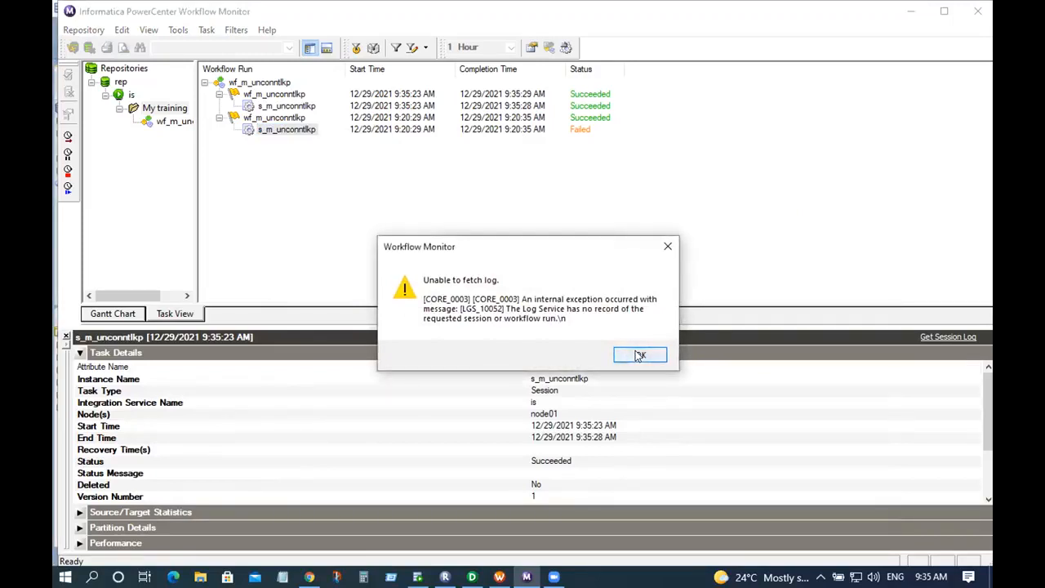
{"action": "left_click", "coordinate": [642, 355]}
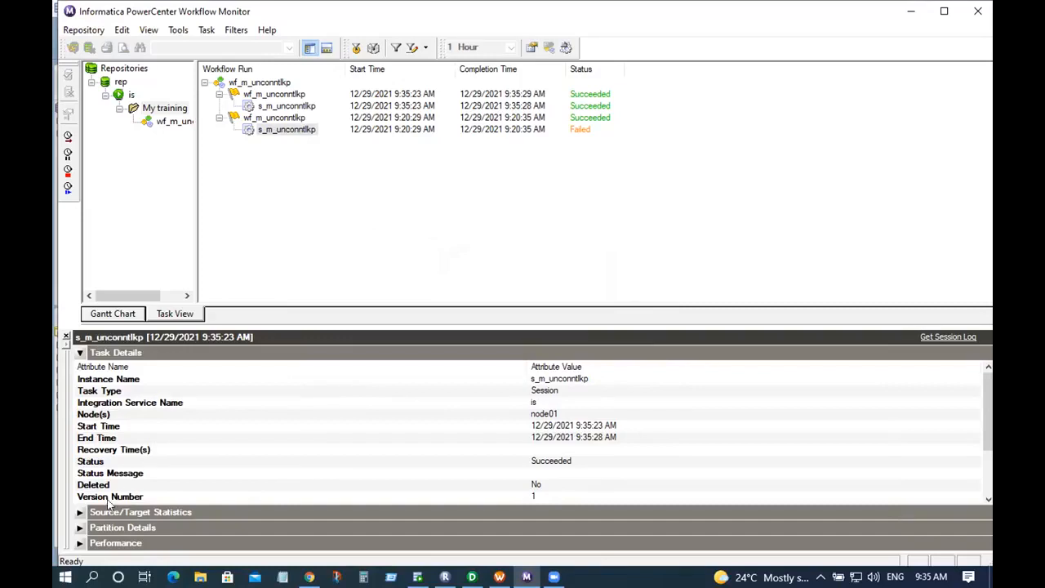
{"action": "left_click", "coordinate": [79, 513]}
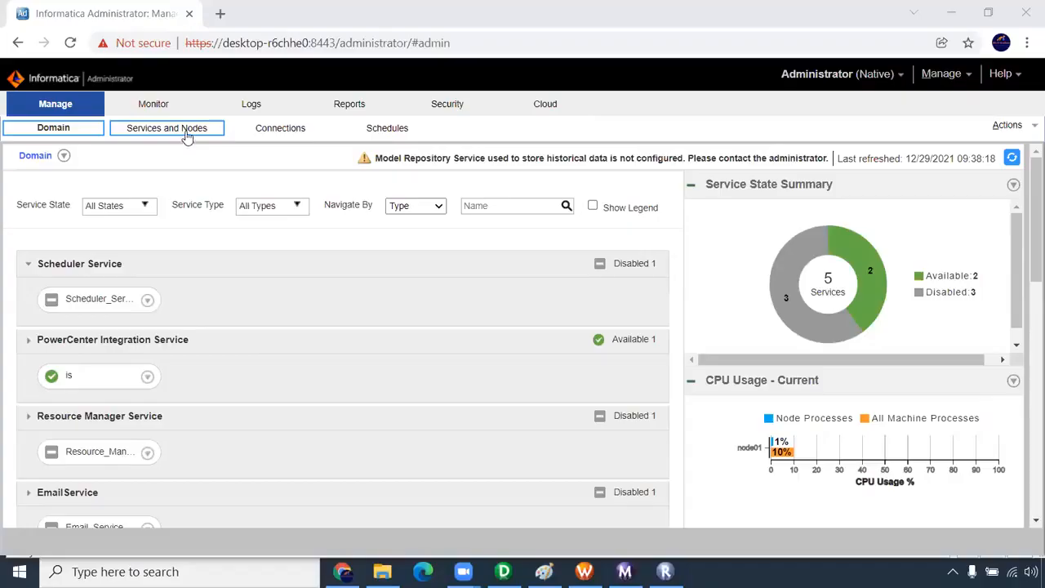
Step: Open Informatica Administrator's Services and Nodes view to see the Domain properties
{"action": "left_click", "coordinate": [187, 136]}
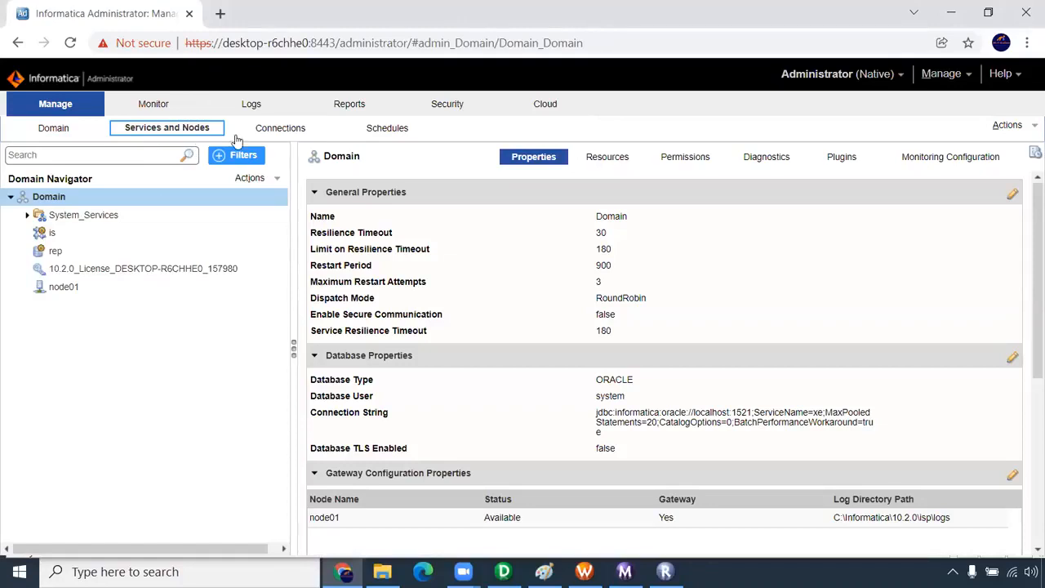
Step: Select the rep repository service to display its properties
{"action": "left_click", "coordinate": [83, 250]}
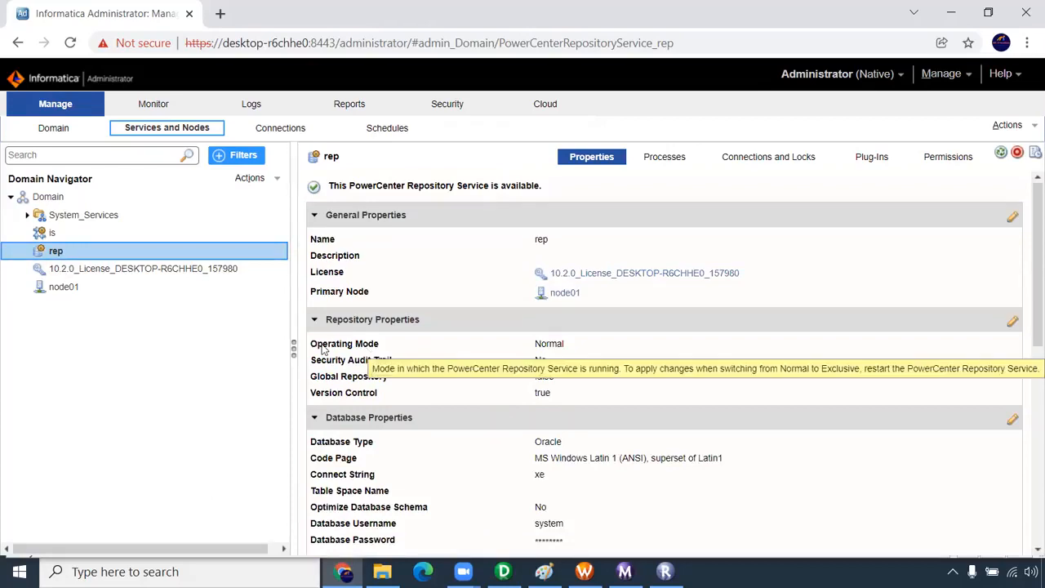
Step: Try switching rep's operating mode to Exclusive, then cancel so it stays Normal
{"action": "left_click", "coordinate": [1012, 321]}
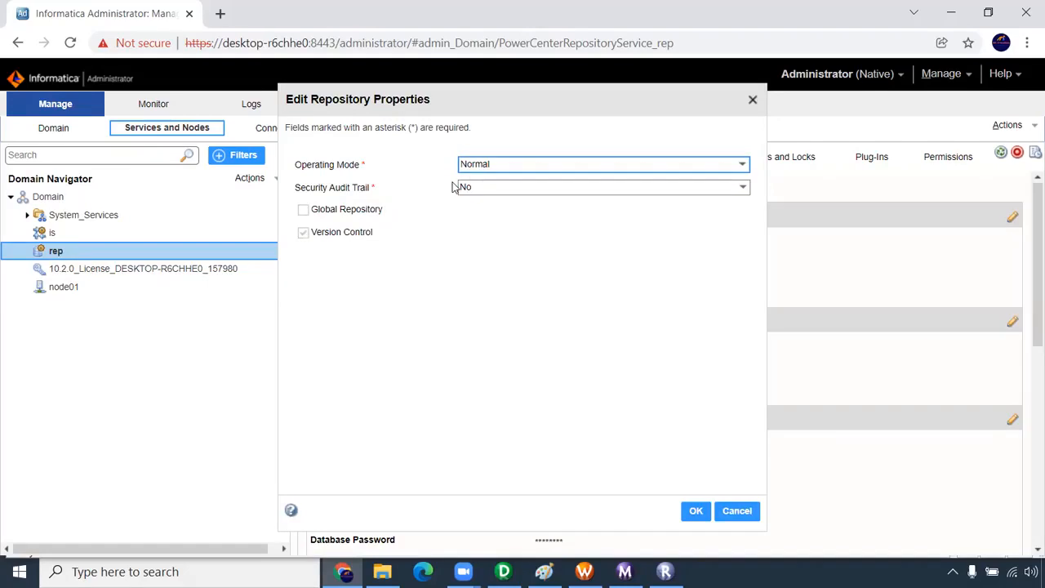
{"action": "left_click", "coordinate": [484, 168]}
{"action": "left_click", "coordinate": [474, 205]}
{"action": "left_click", "coordinate": [493, 167]}
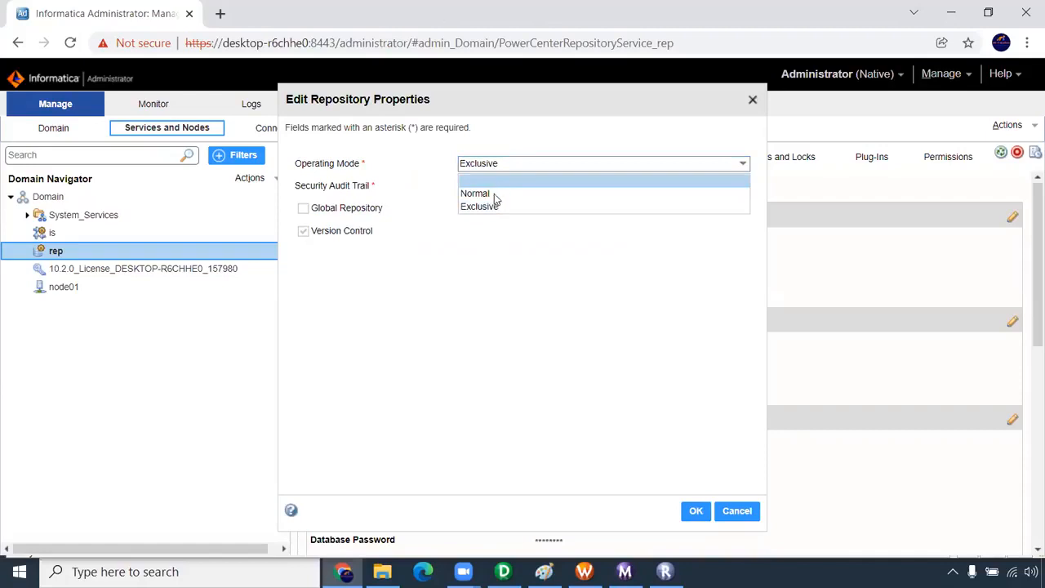
{"action": "left_click", "coordinate": [743, 511]}
{"action": "left_click", "coordinate": [742, 512]}
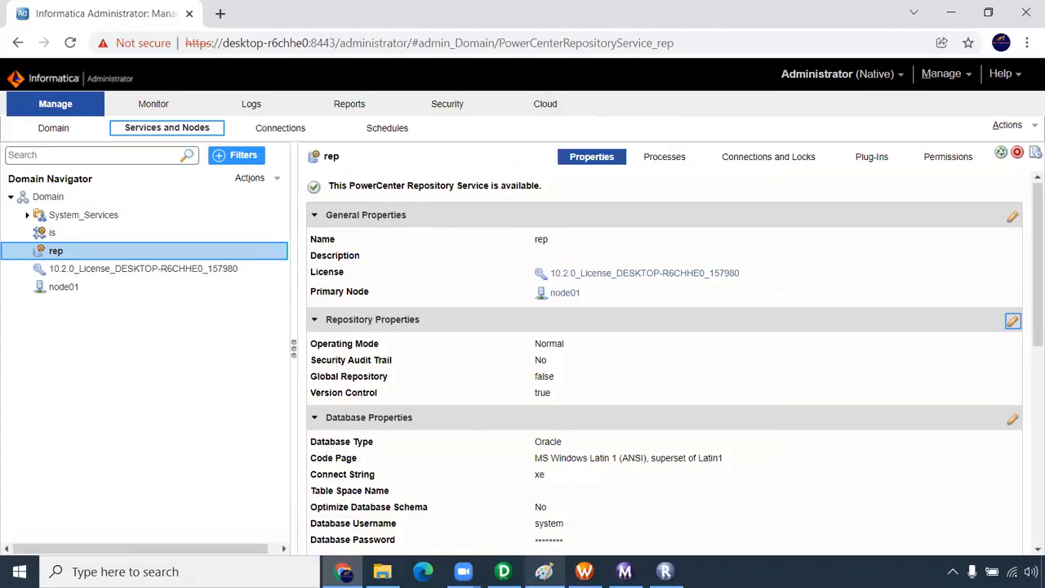
{"action": "mouse_move", "coordinate": [544, 571]}
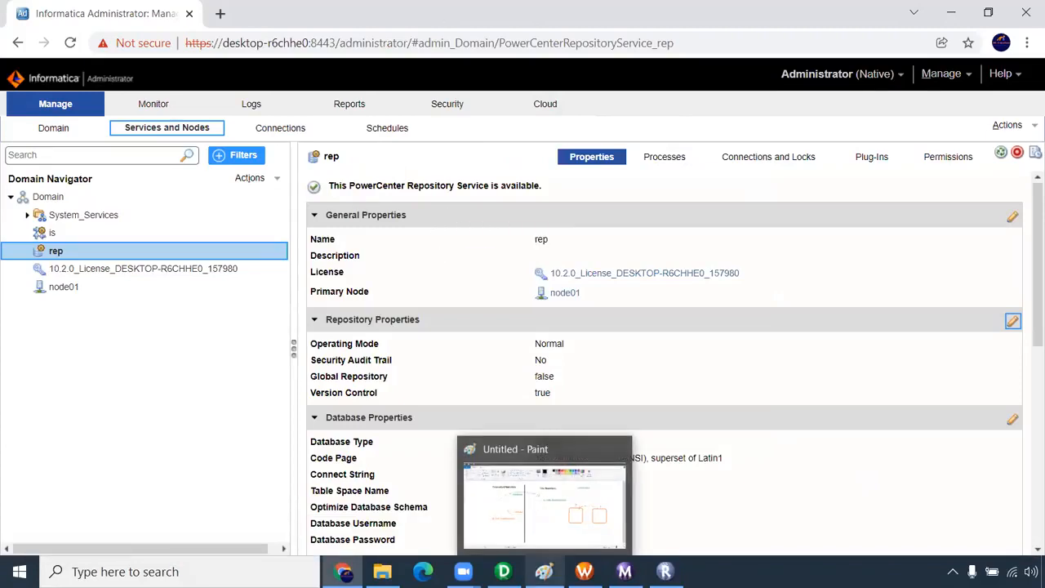
Step: Disconnect the rep repository in Workflow Monitor
{"action": "left_click", "coordinate": [632, 495]}
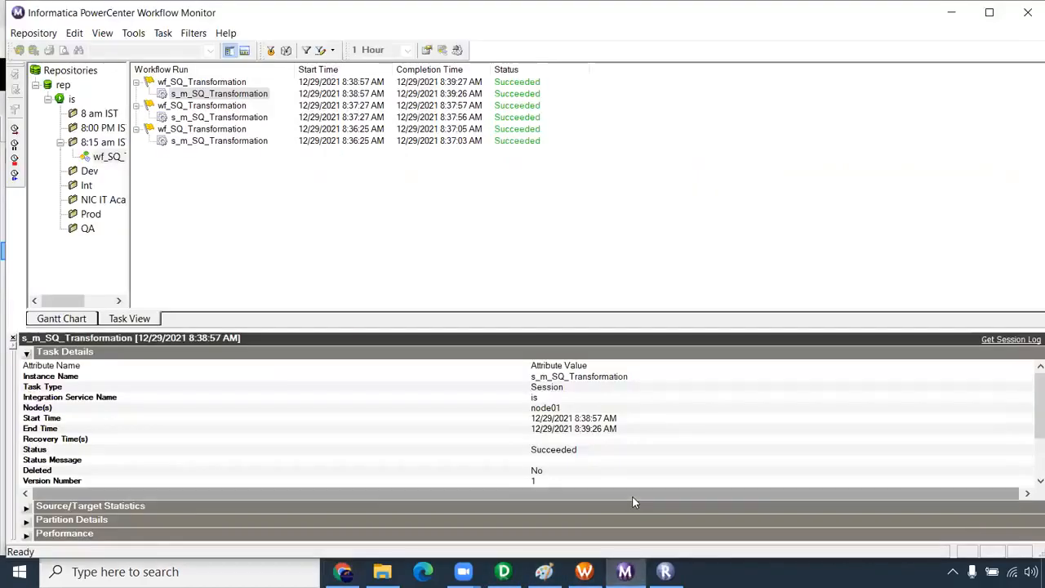
{"action": "left_click_drag", "start_coordinate": [129, 96], "coordinate": [179, 100]}
{"action": "left_click", "coordinate": [66, 85]}
{"action": "right_click", "coordinate": [69, 86]}
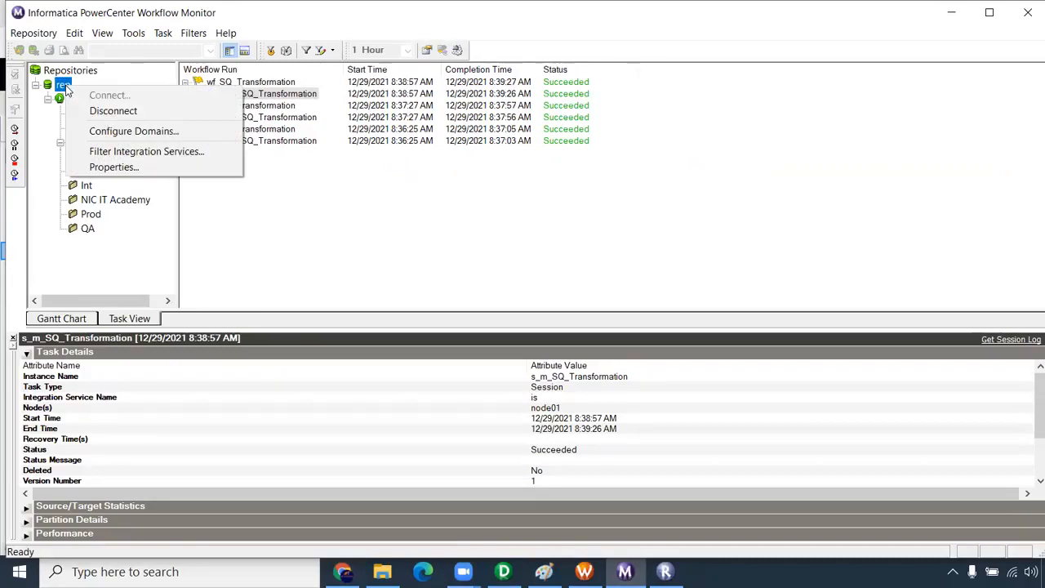
{"action": "left_click", "coordinate": [105, 111]}
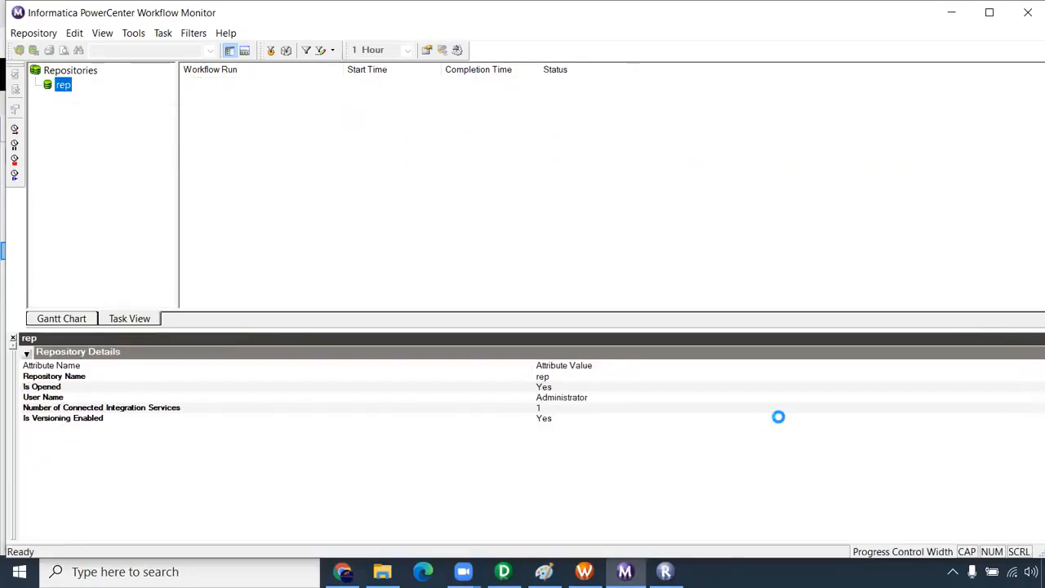
Step: Close Repository Manager, Workflow Manager and Workflow Monitor, minimize Chrome, and bring Paint forward
{"action": "left_click", "coordinate": [664, 572]}
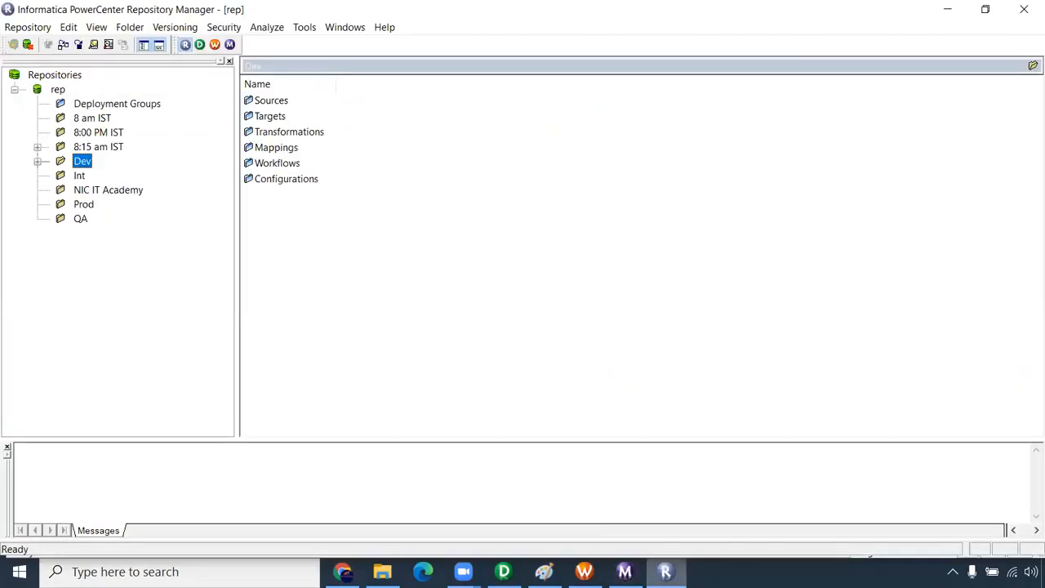
{"action": "left_click", "coordinate": [1026, 7]}
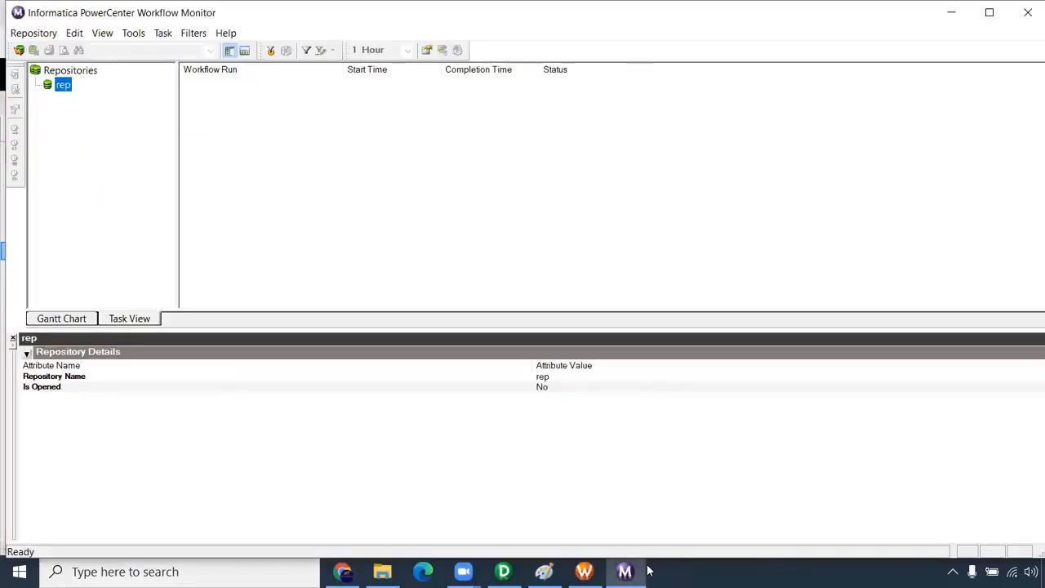
{"action": "left_click", "coordinate": [1024, 9]}
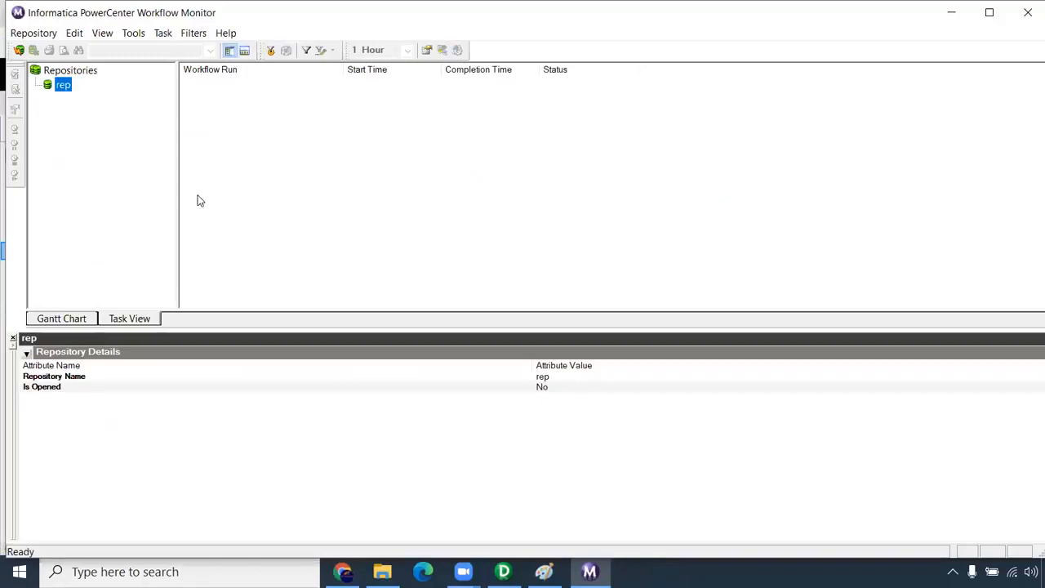
{"action": "left_click", "coordinate": [1027, 12]}
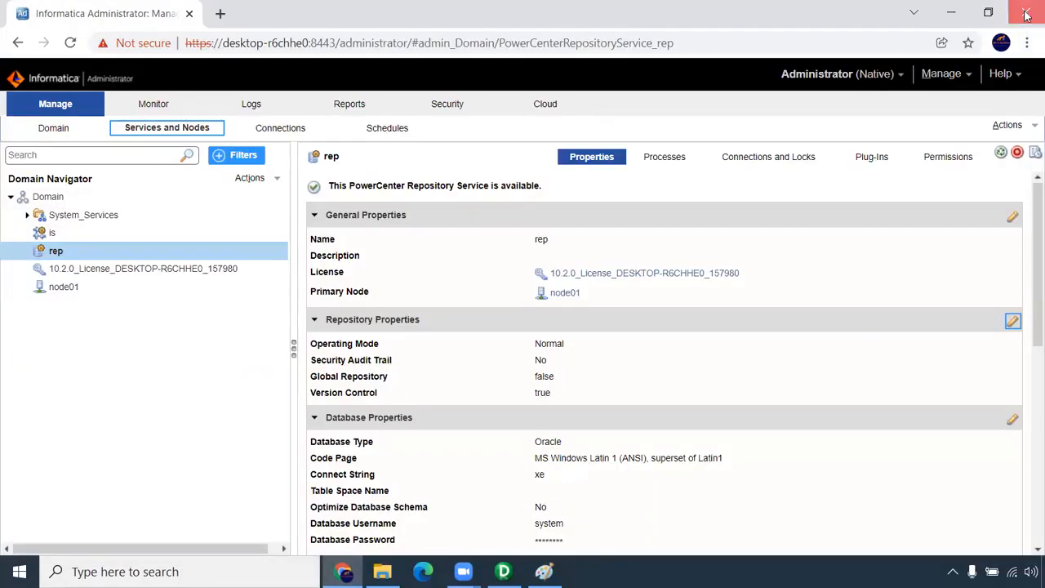
{"action": "left_click", "coordinate": [950, 12]}
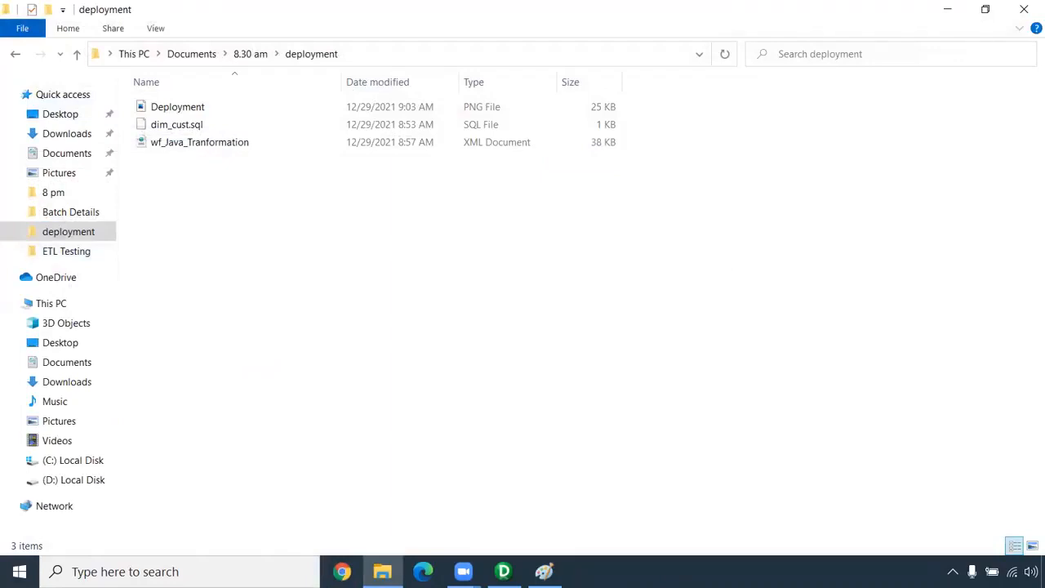
{"action": "left_click", "coordinate": [545, 573]}
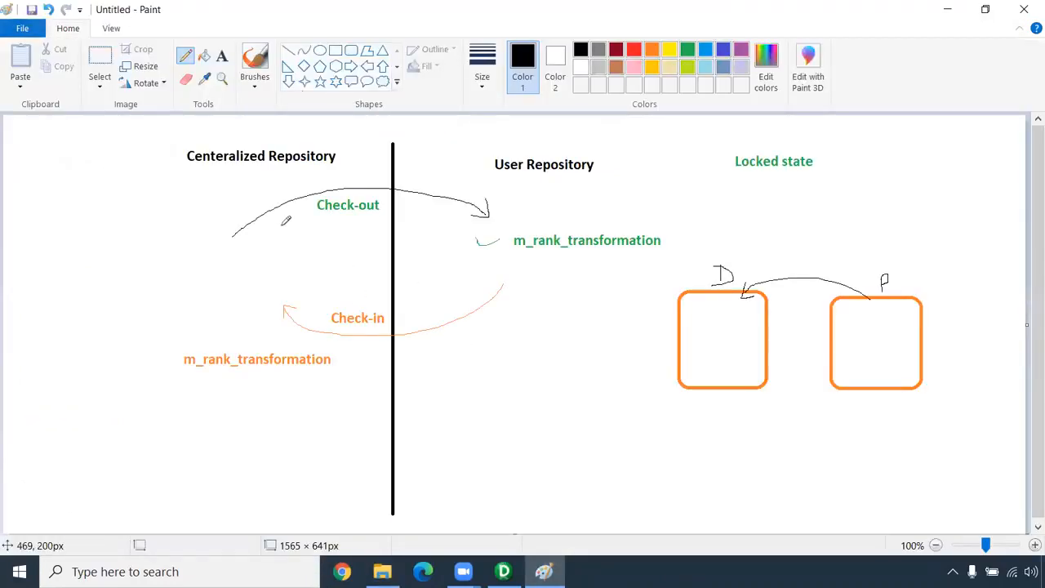
Step: Save the Paint diagram as 'check-in check-out' PNG in the deployment folder
{"action": "left_click", "coordinate": [33, 31]}
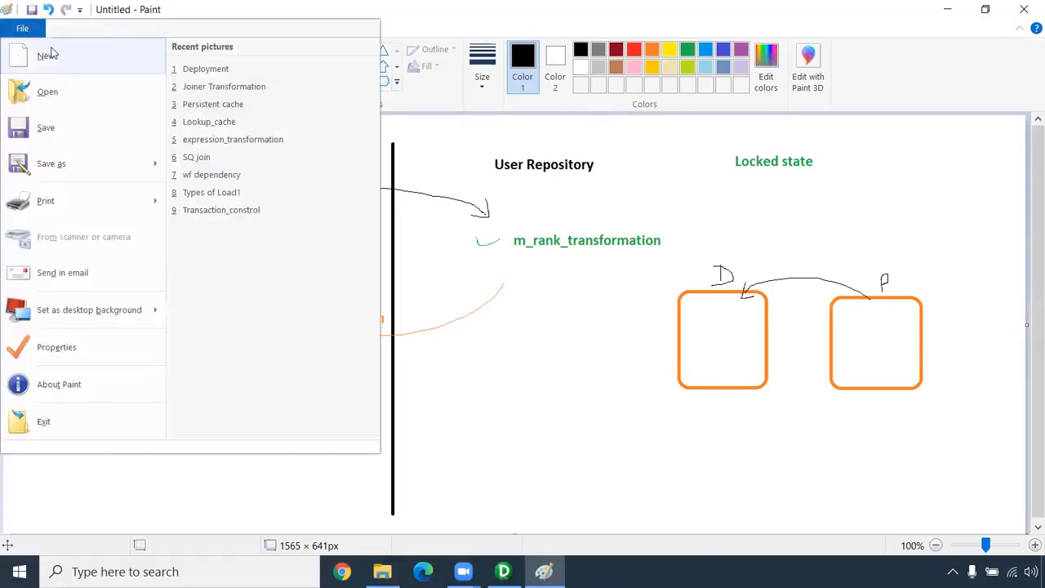
{"action": "left_click", "coordinate": [47, 128]}
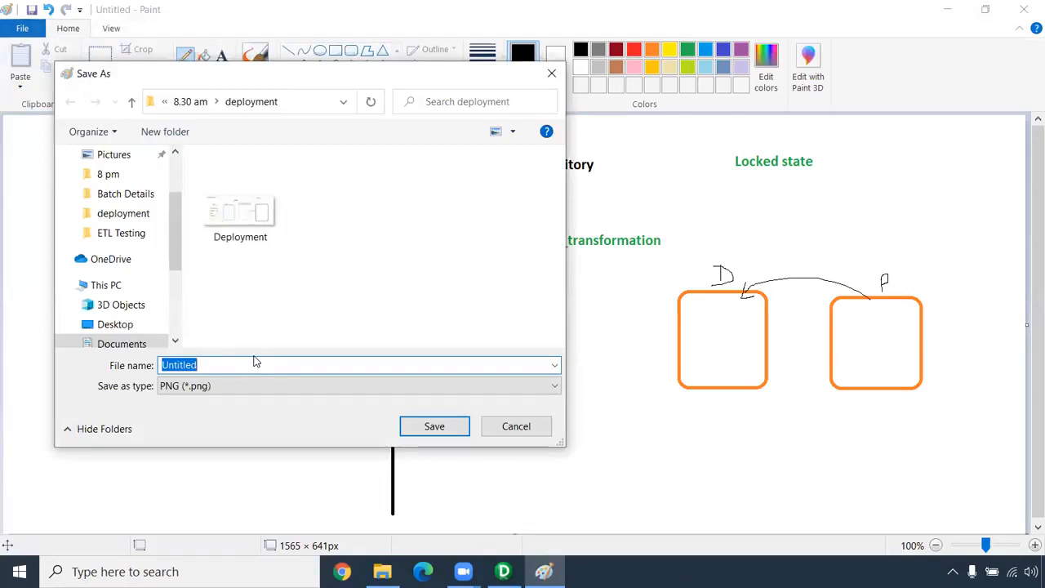
{"action": "type", "text": "che"}
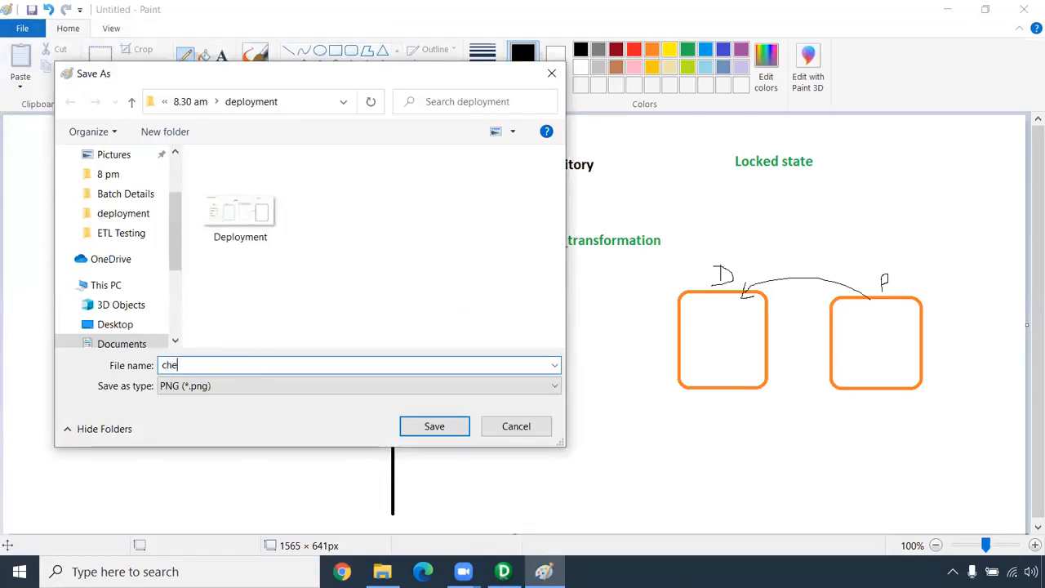
{"action": "type", "text": "ck-in check-out"}
{"action": "key", "text": "Return"}
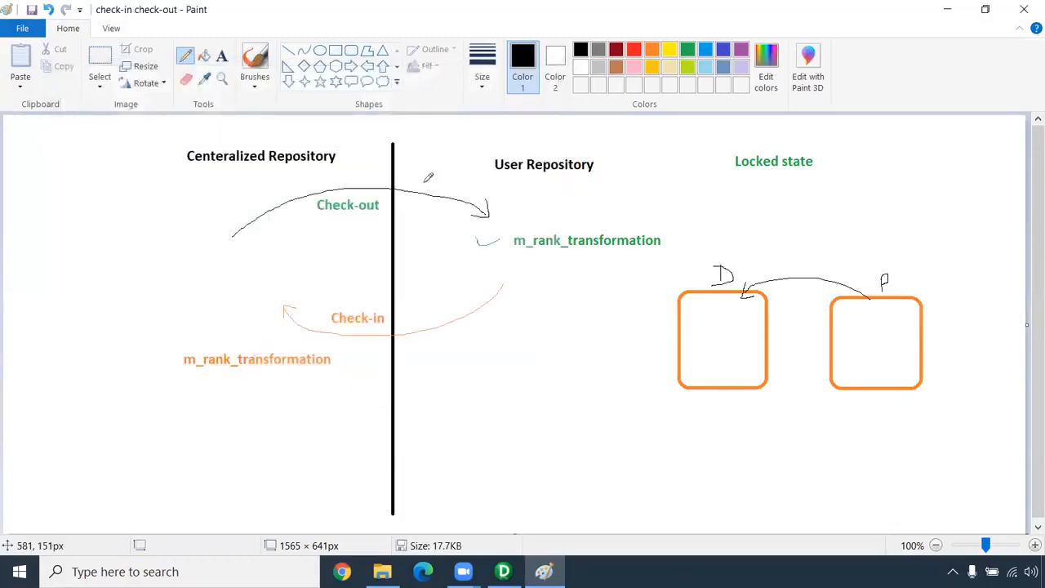